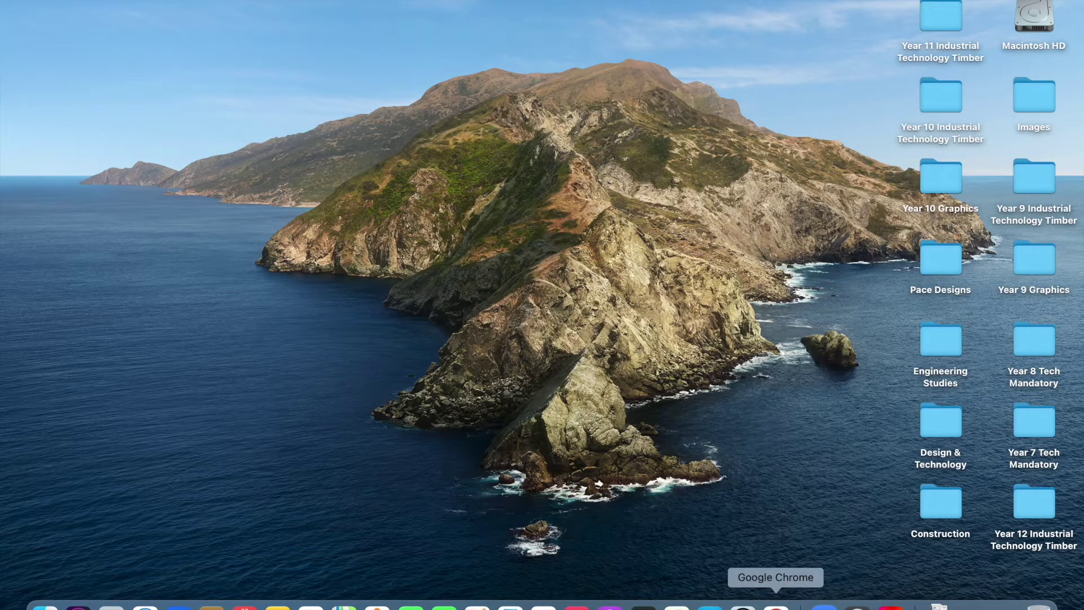
# Step: Switch to the New Tab window in Google Chrome and launch SketchUp for Schools from the Google apps
pyautogui.rightClick(776, 607)
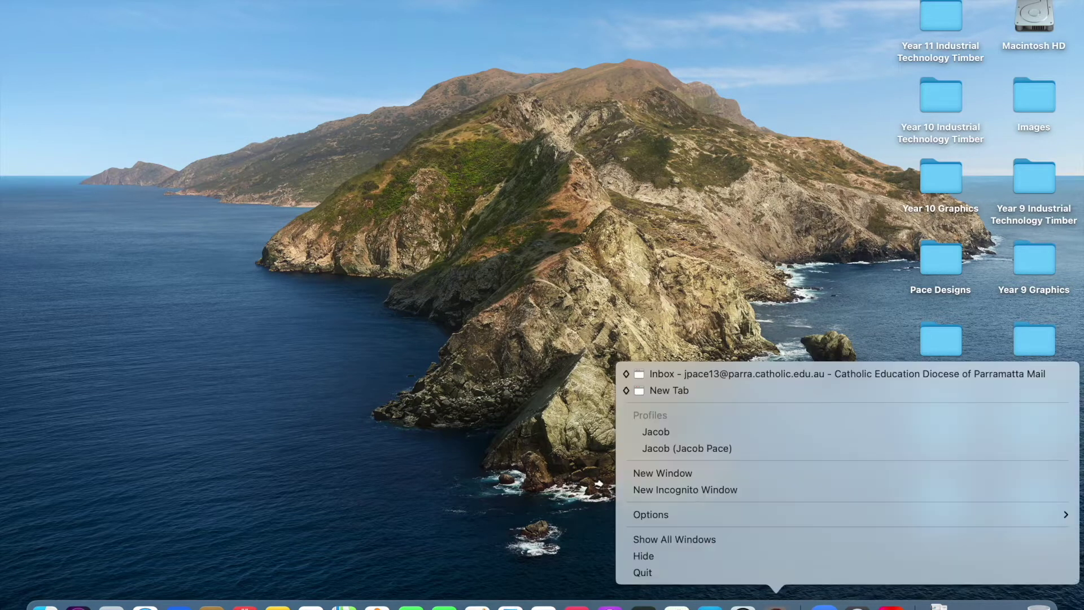
pyautogui.click(771, 391)
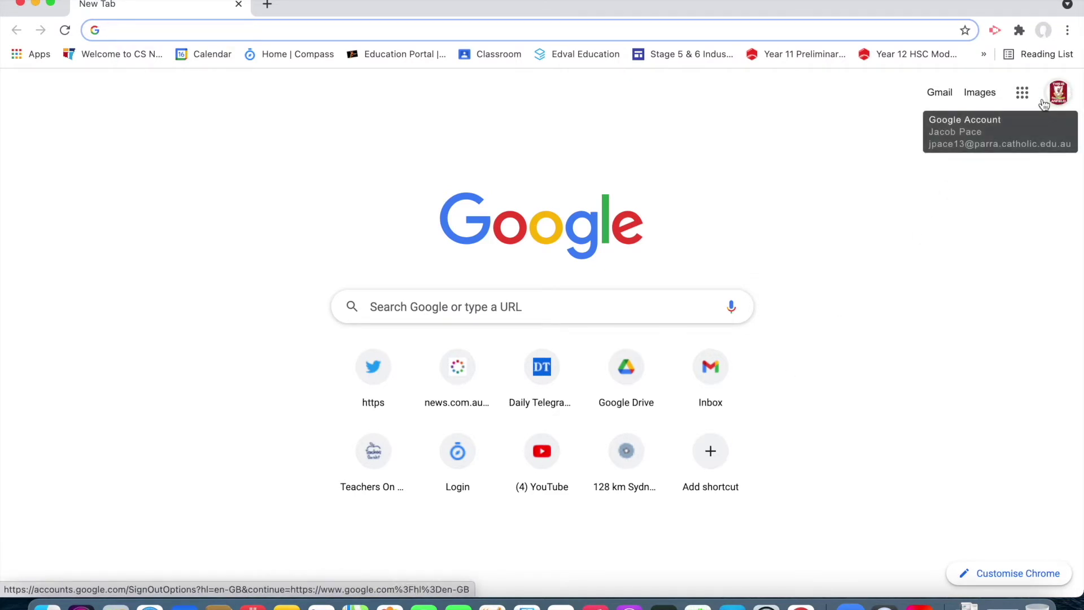
pyautogui.click(1022, 98)
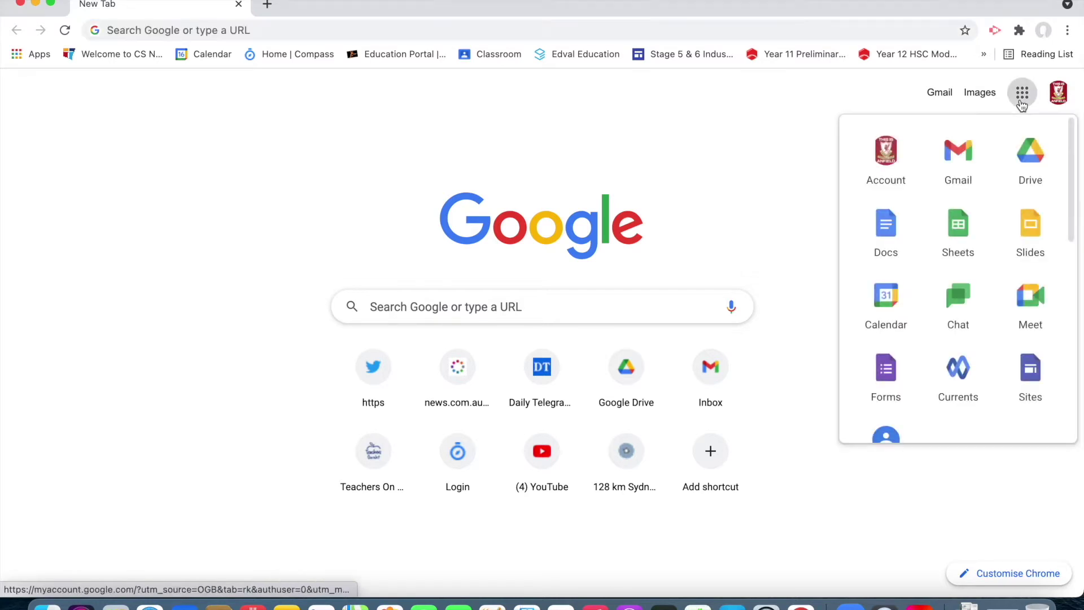
pyautogui.scroll(-5, 959, 266)
pyautogui.scroll(-10, 958, 266)
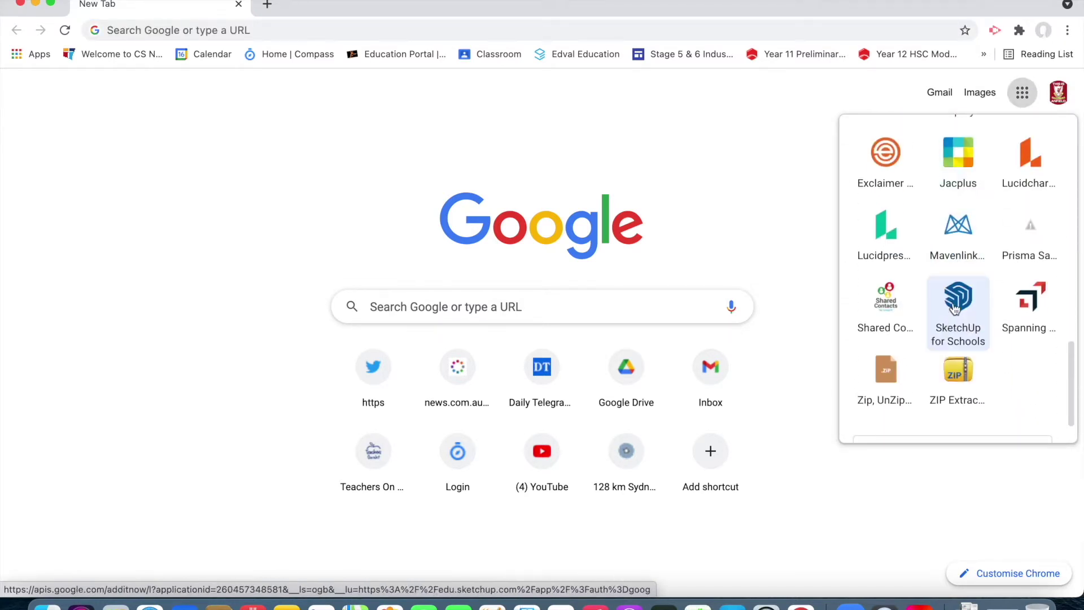
pyautogui.click(954, 307)
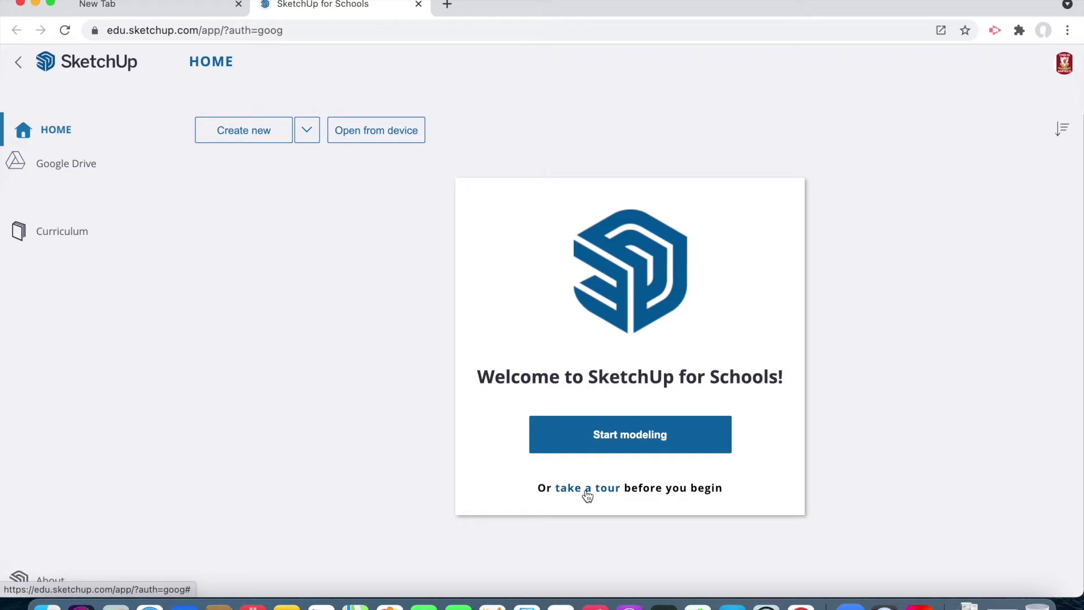
# Step: Start modeling in a new untitled model and choose Trackpad as the input device
pyautogui.click(609, 440)
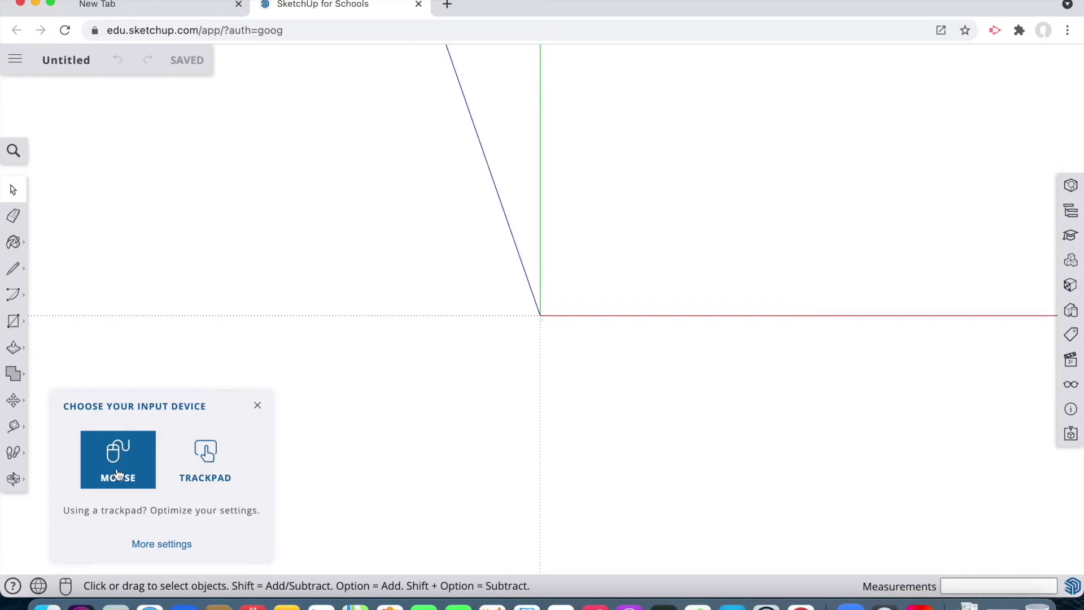
pyautogui.click(207, 453)
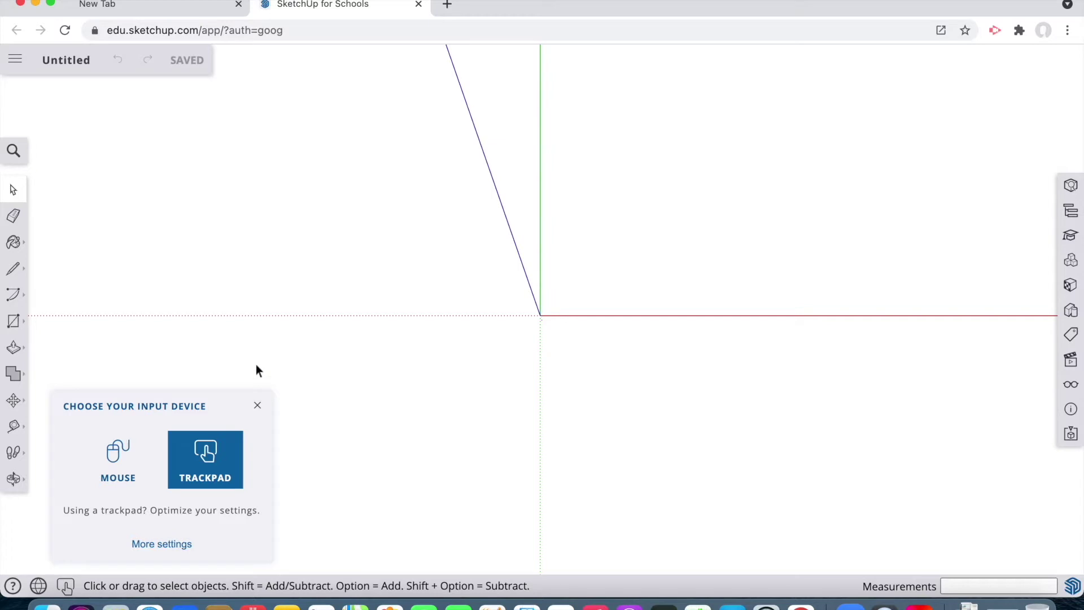
pyautogui.doubleClick(227, 442)
pyautogui.click(259, 406)
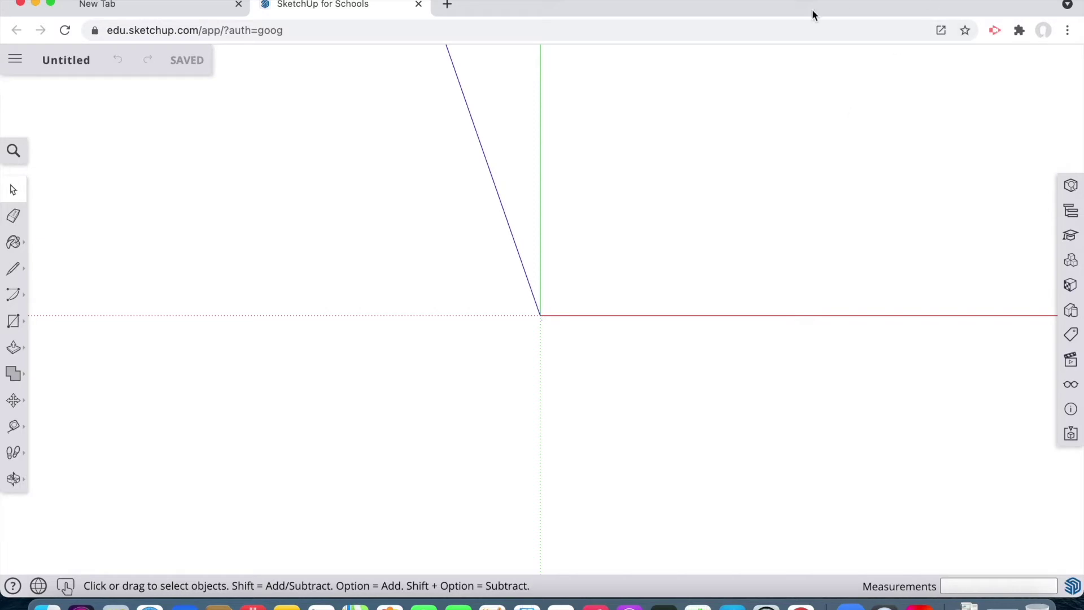
# Step: Set the default template to Decimal - Millimeters in the general app settings
pyautogui.click(23, 67)
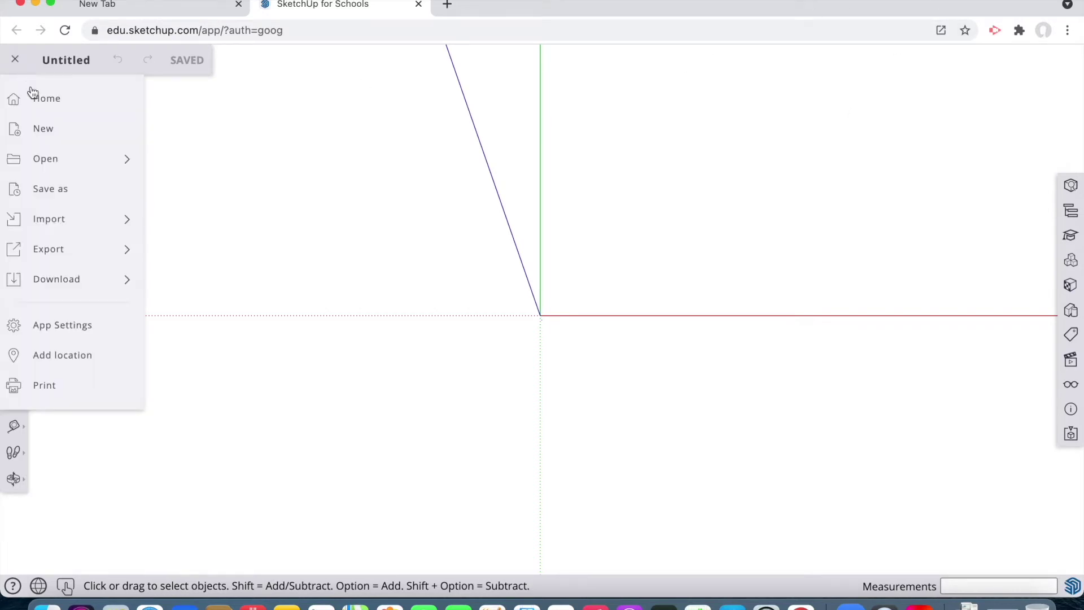
pyautogui.click(82, 333)
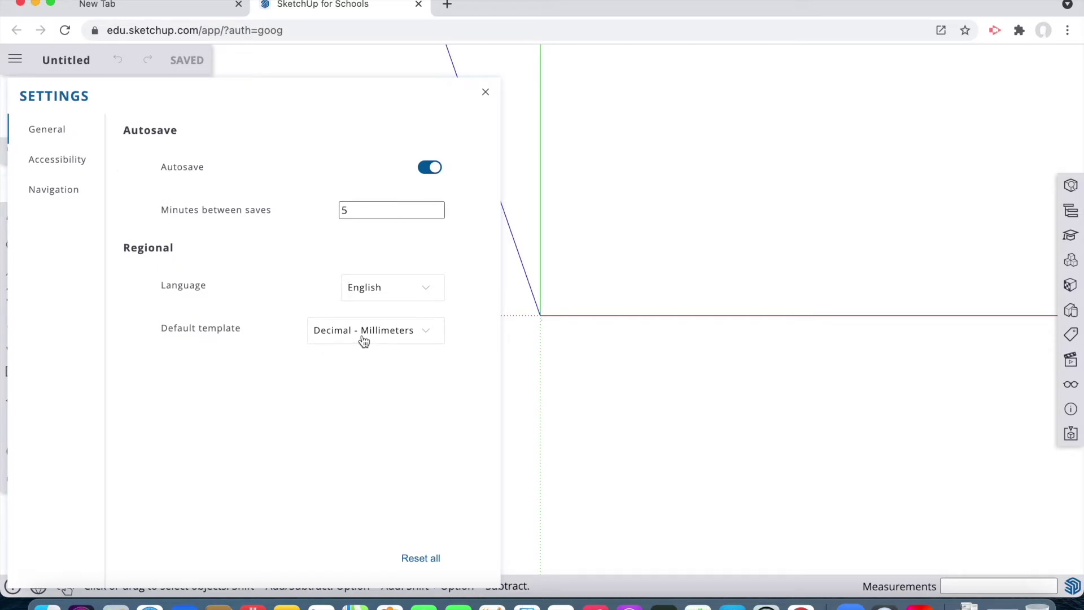
pyautogui.click(17, 59)
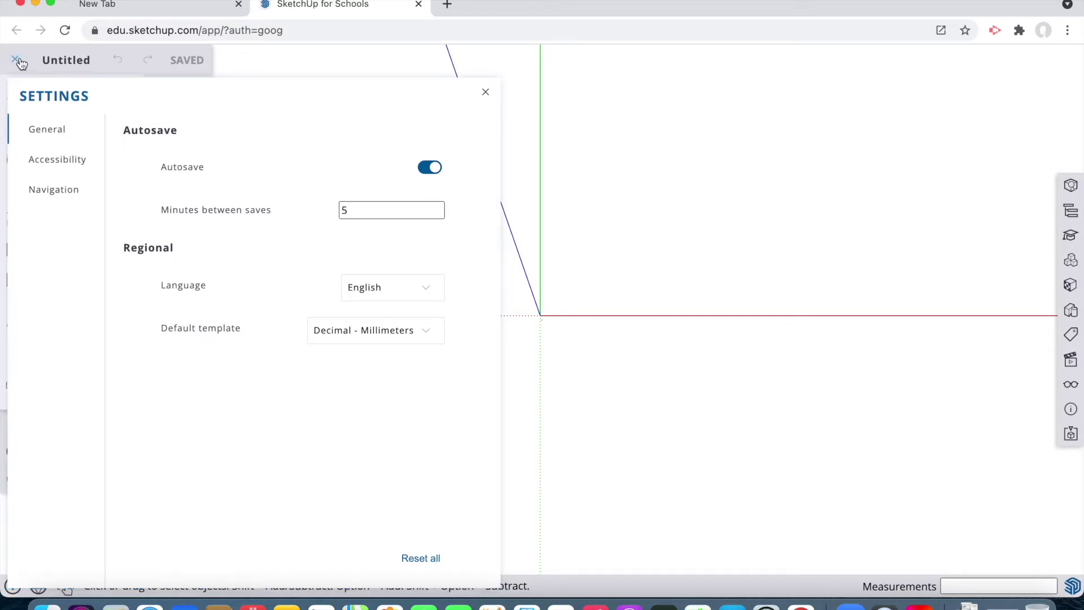
pyautogui.click(20, 64)
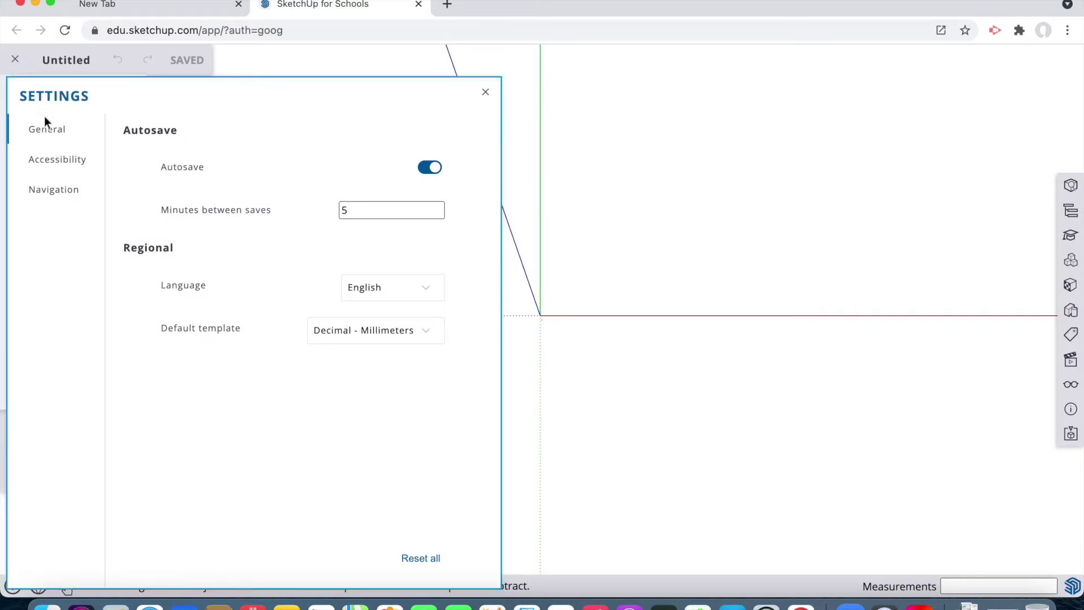
pyautogui.click(360, 342)
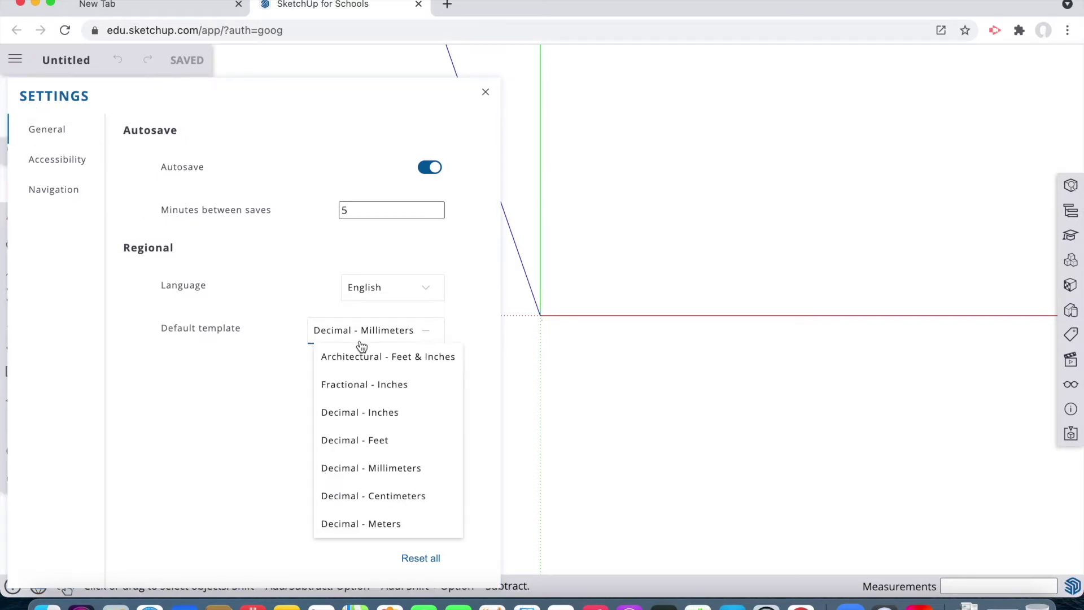
pyautogui.click(393, 468)
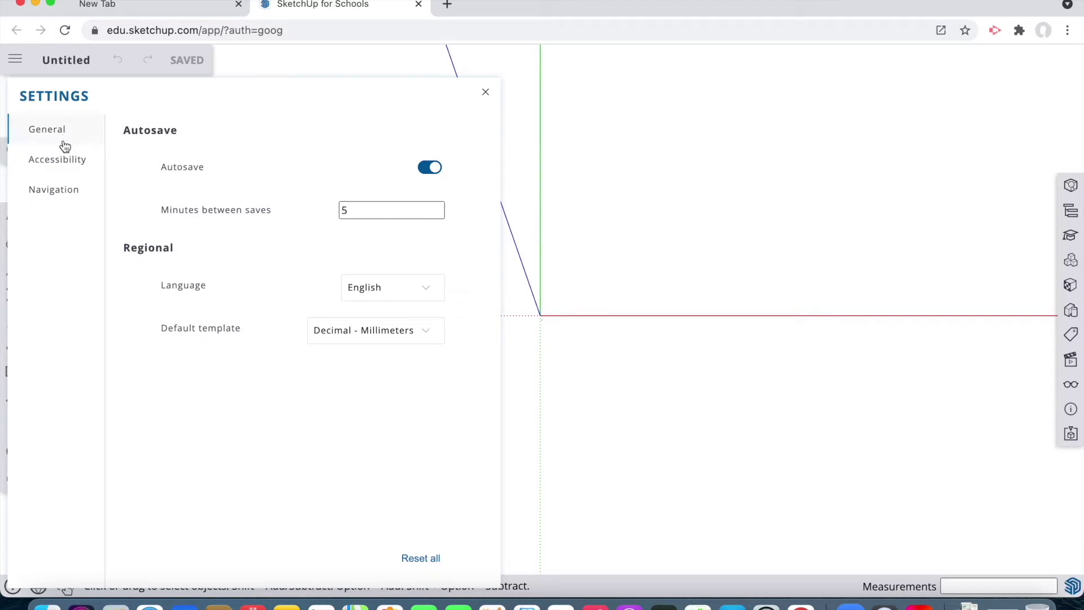
# Step: Set the navigation device to Trackpad in the app settings and close the settings
pyautogui.click(58, 158)
pyautogui.click(59, 190)
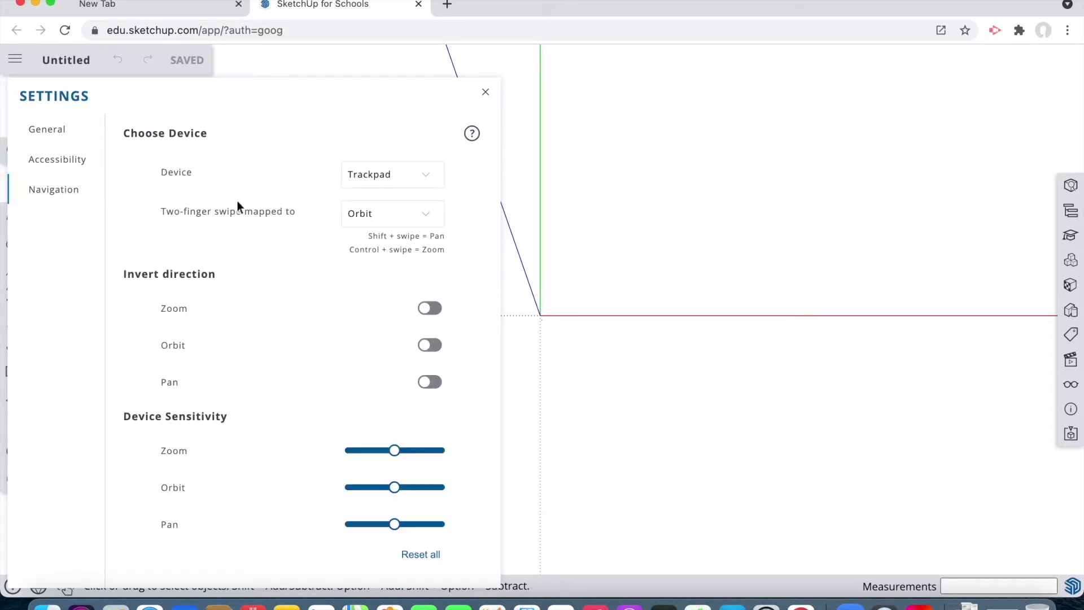
pyautogui.click(355, 175)
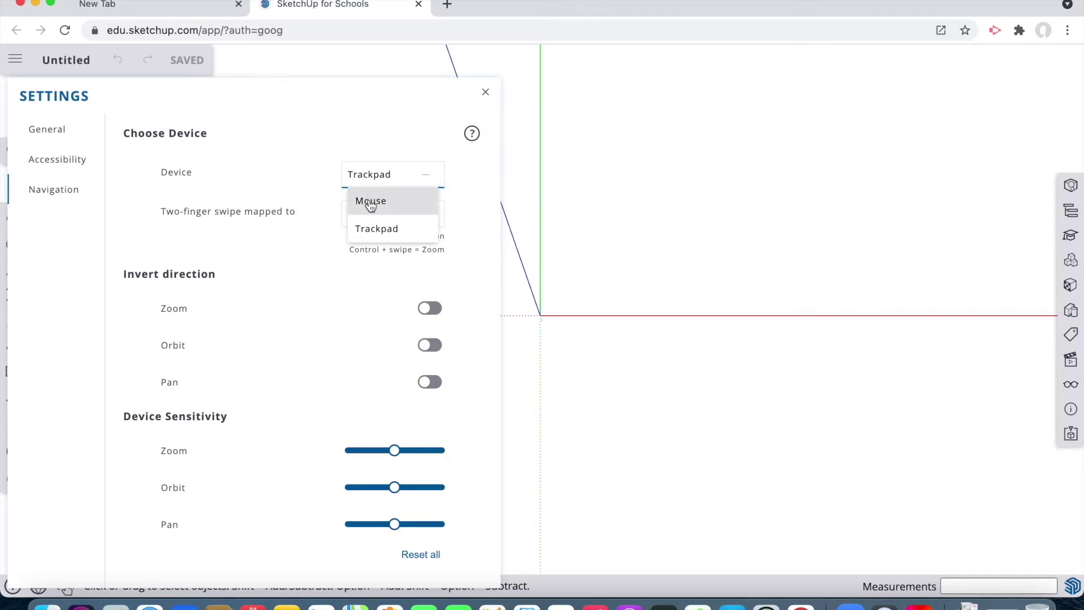
pyautogui.click(371, 227)
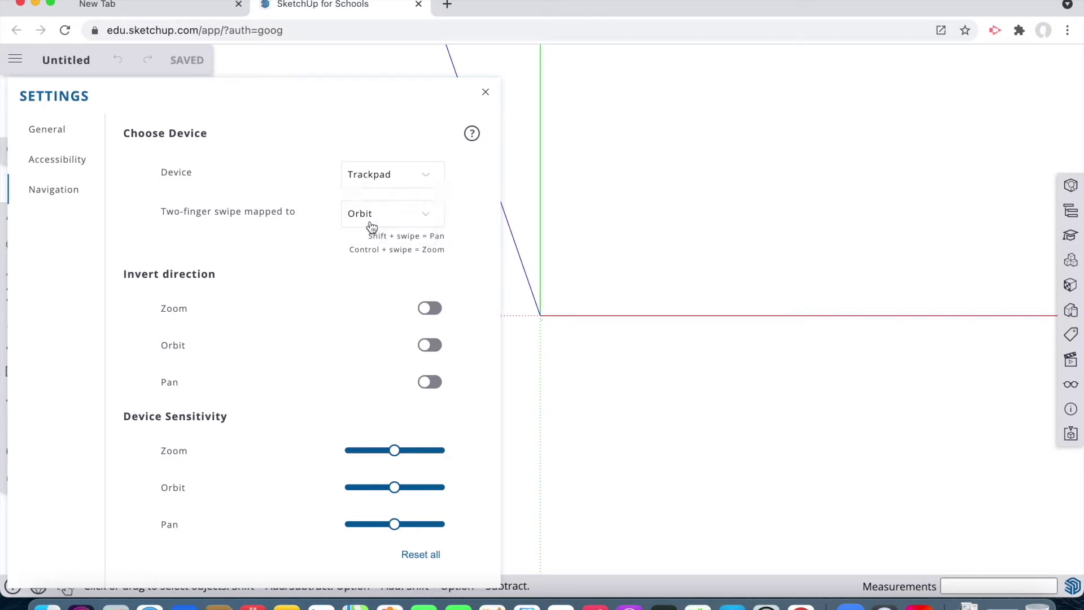
pyautogui.click(486, 93)
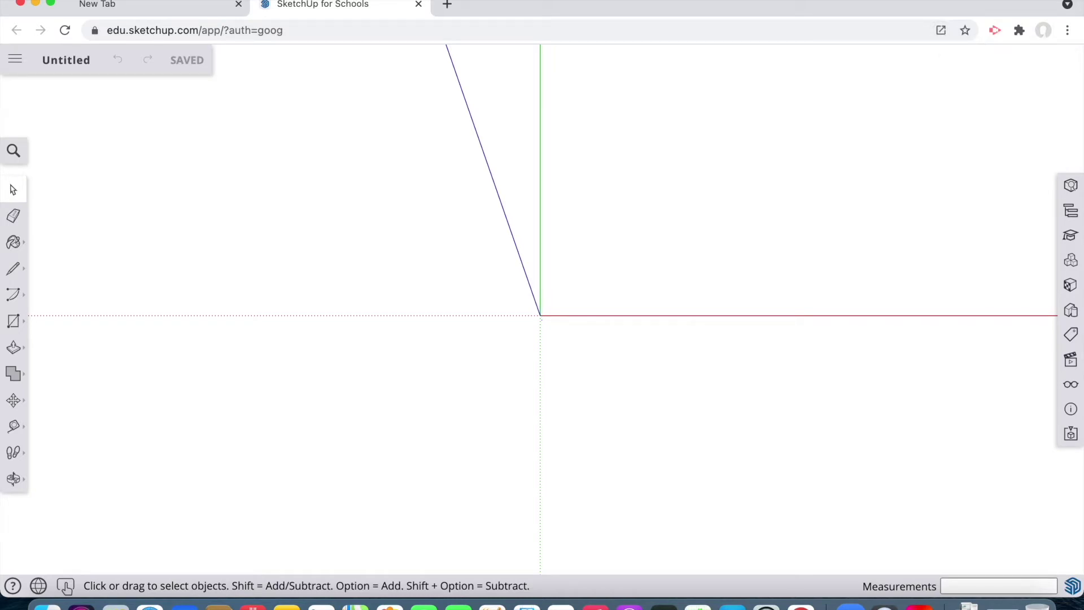
# Step: Switch to the installed SketchUp for Schools app by searching the Mac for "ske", and start a new model
pyautogui.press('super+space')
pyautogui.write('ske')
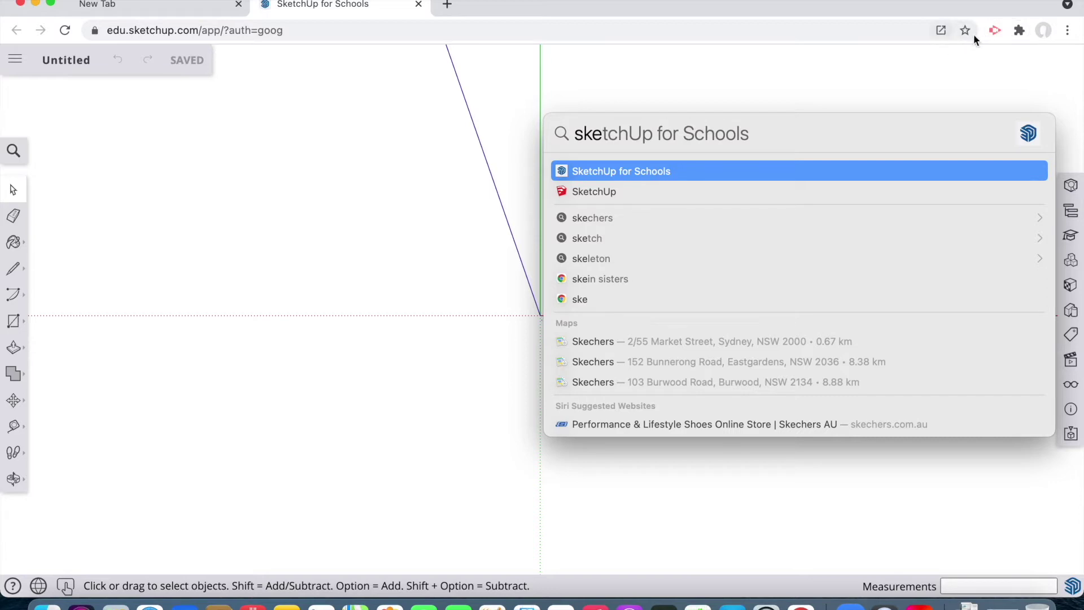
pyautogui.click(622, 172)
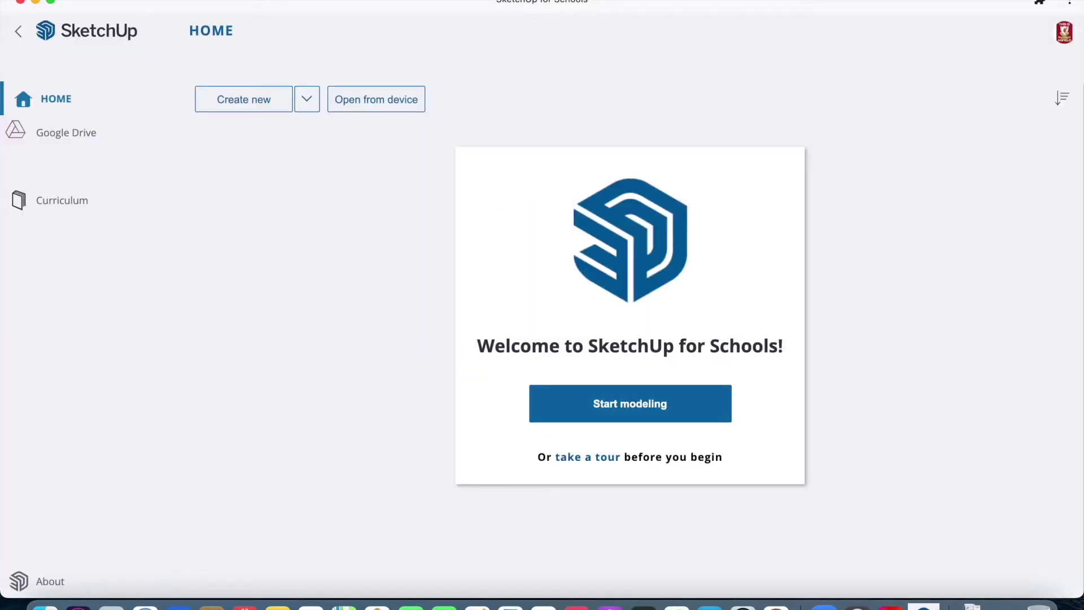
pyautogui.click(636, 400)
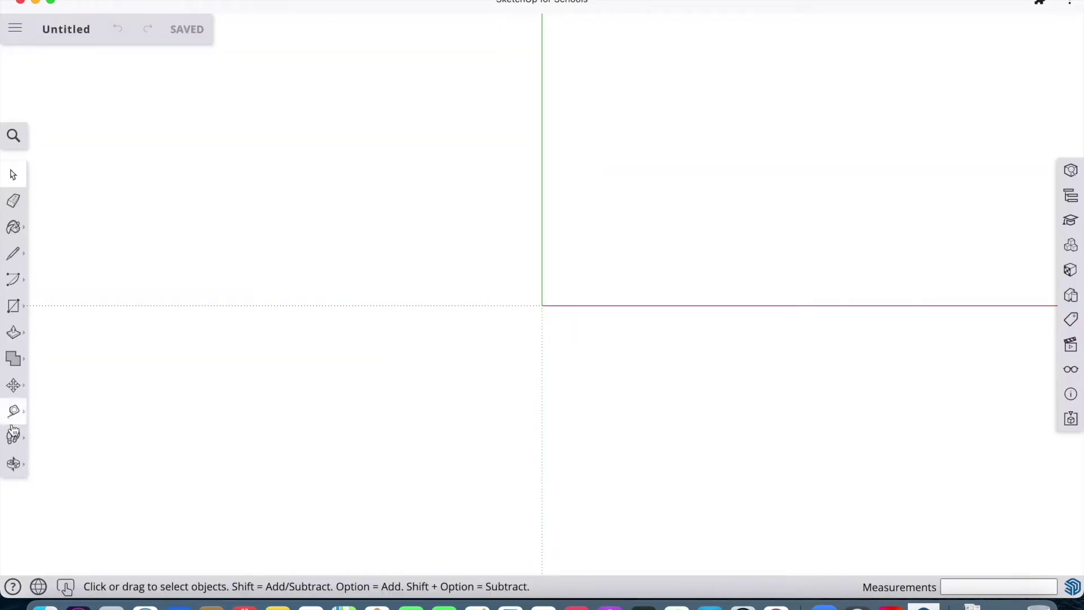
# Step: Orbit the empty model around the axes origin and exit the Orbit tool
pyautogui.click(13, 463)
pyautogui.moveTo(360, 262); pyautogui.dragTo(569, 310)
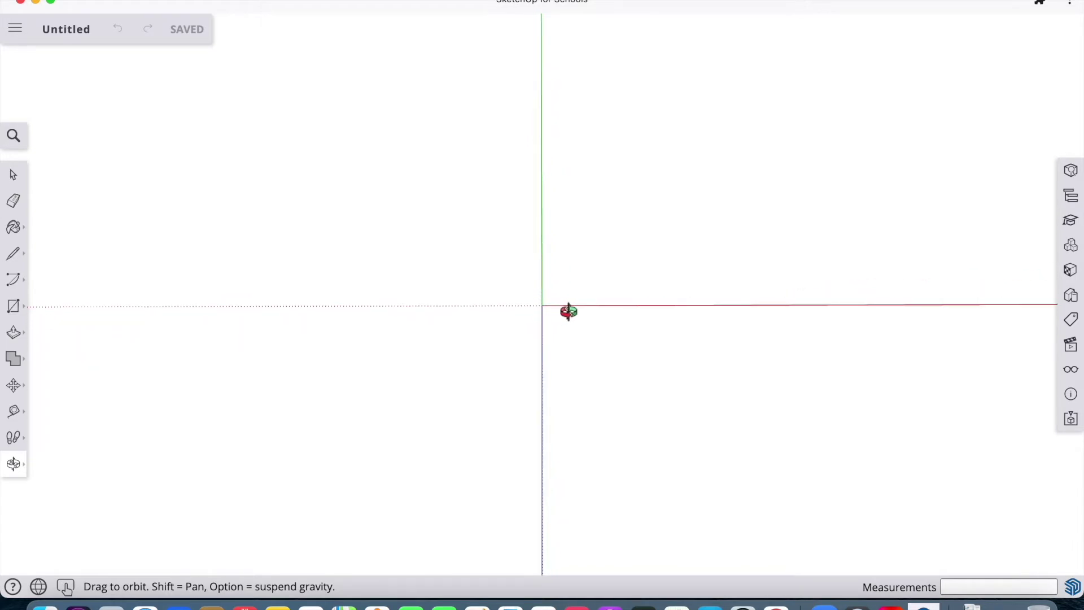
pyautogui.rightClick(433, 230)
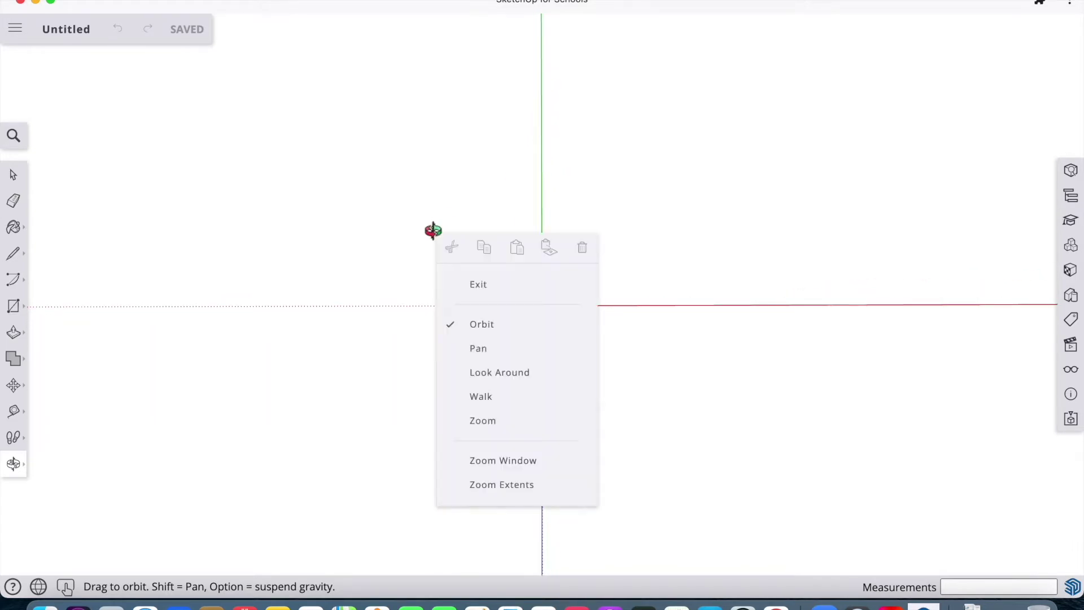
pyautogui.click(469, 284)
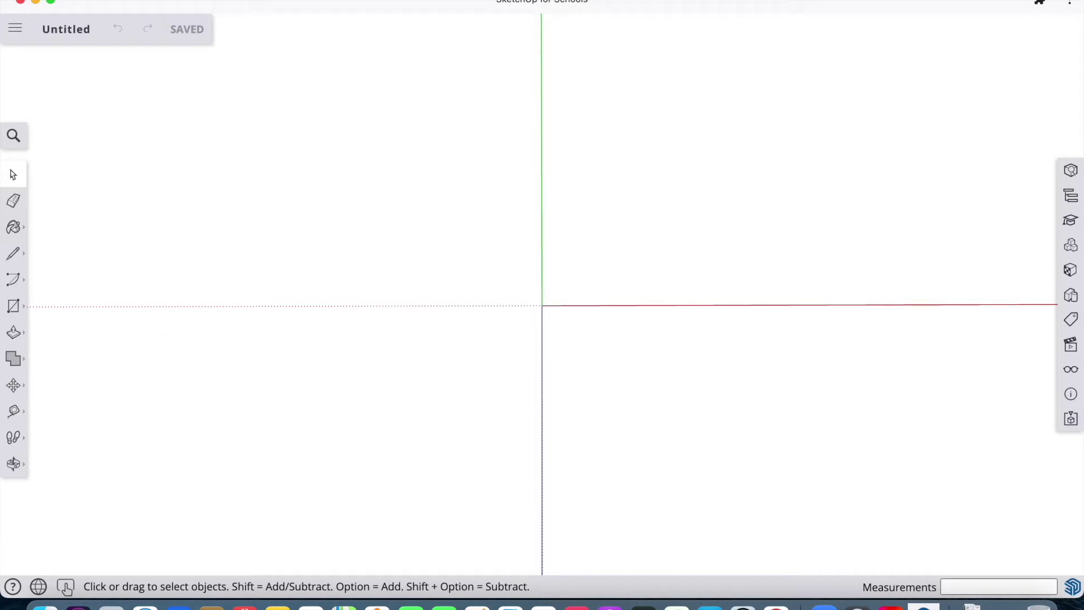
pyautogui.click(165, 1)
pyautogui.moveTo(198, 0)
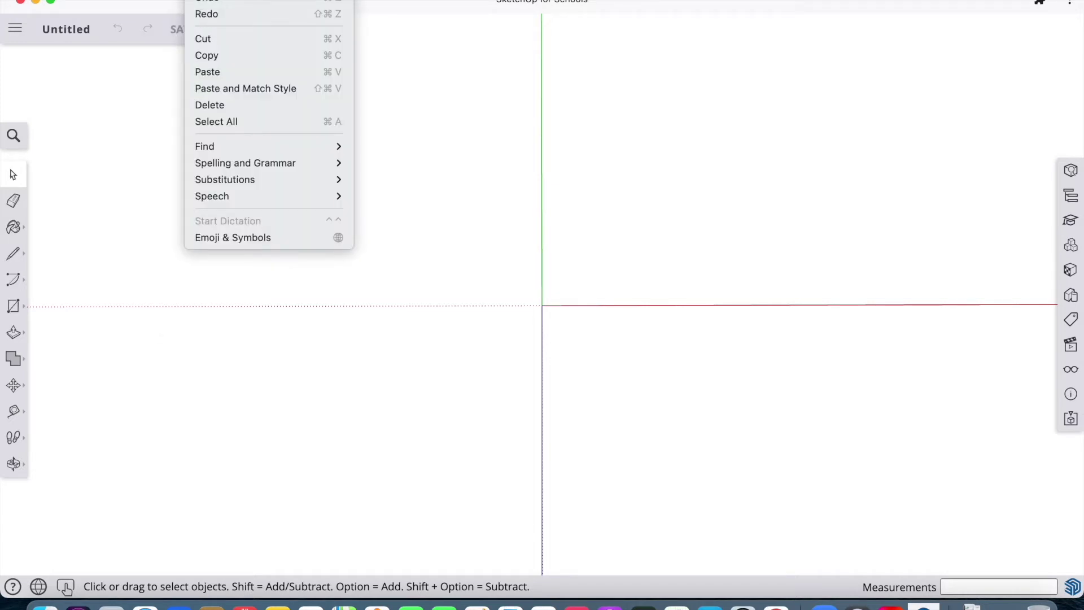
pyautogui.click(198, 1)
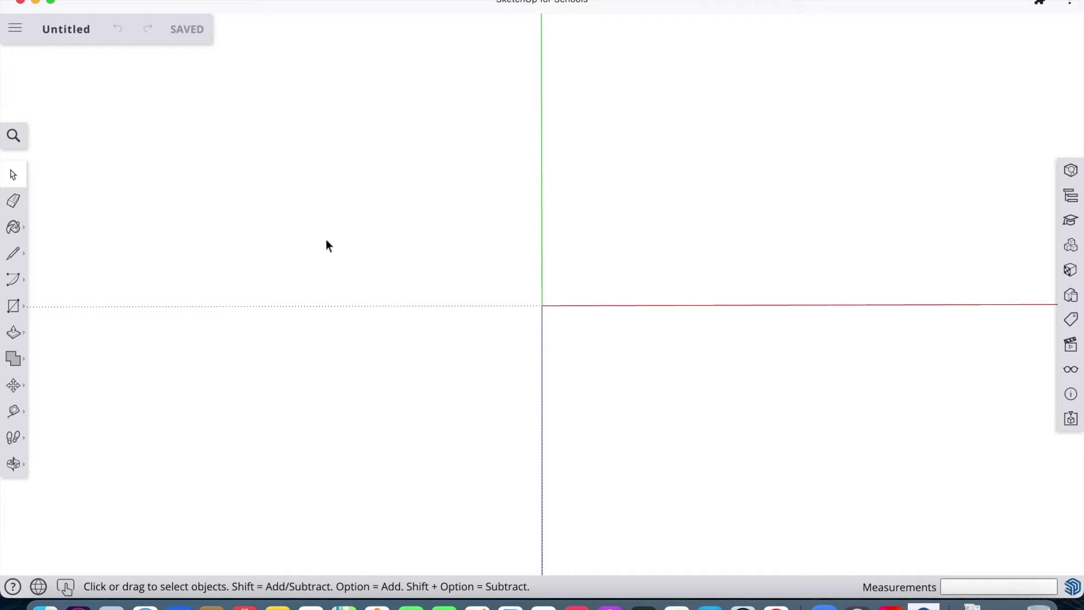
# Step: Examine the tool search and the Eraser, Paint, Line, Rectangle, Push/Pull, solid and Move tools with their variants
pyautogui.click(13, 137)
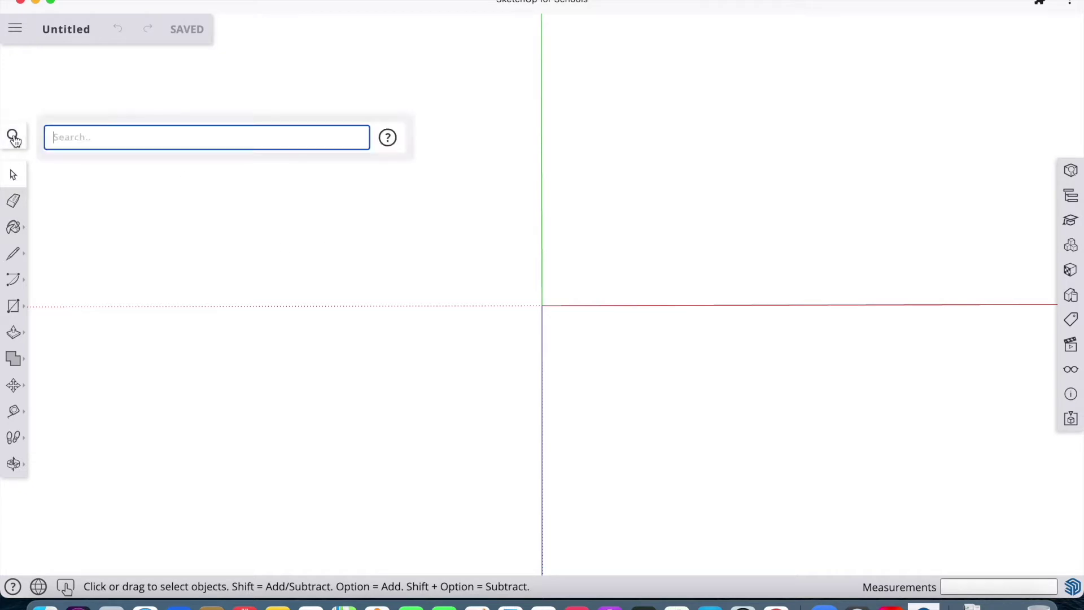
pyautogui.click(14, 201)
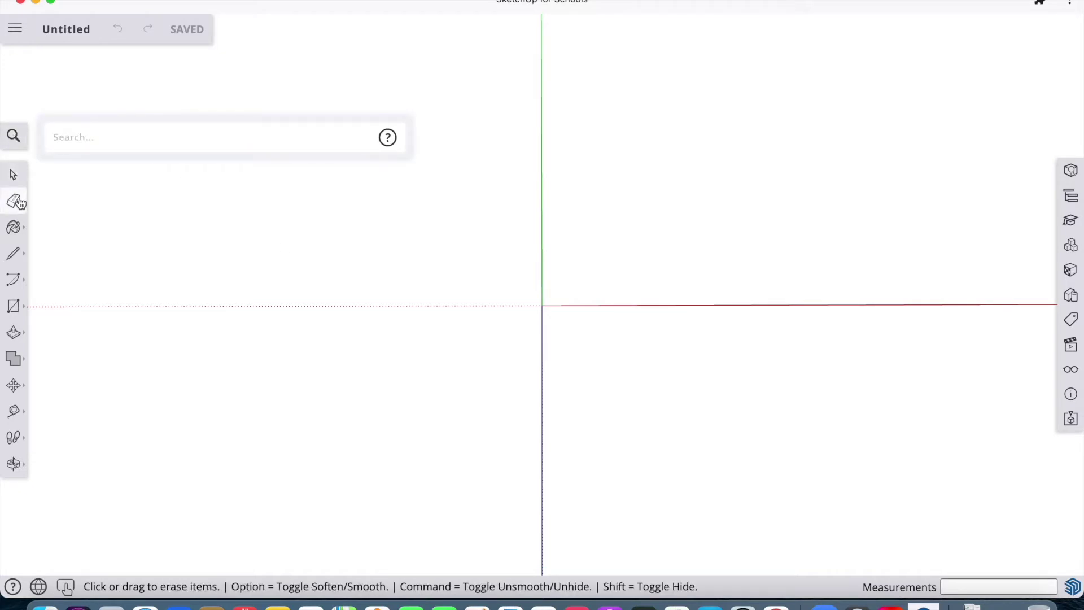
pyautogui.click(14, 229)
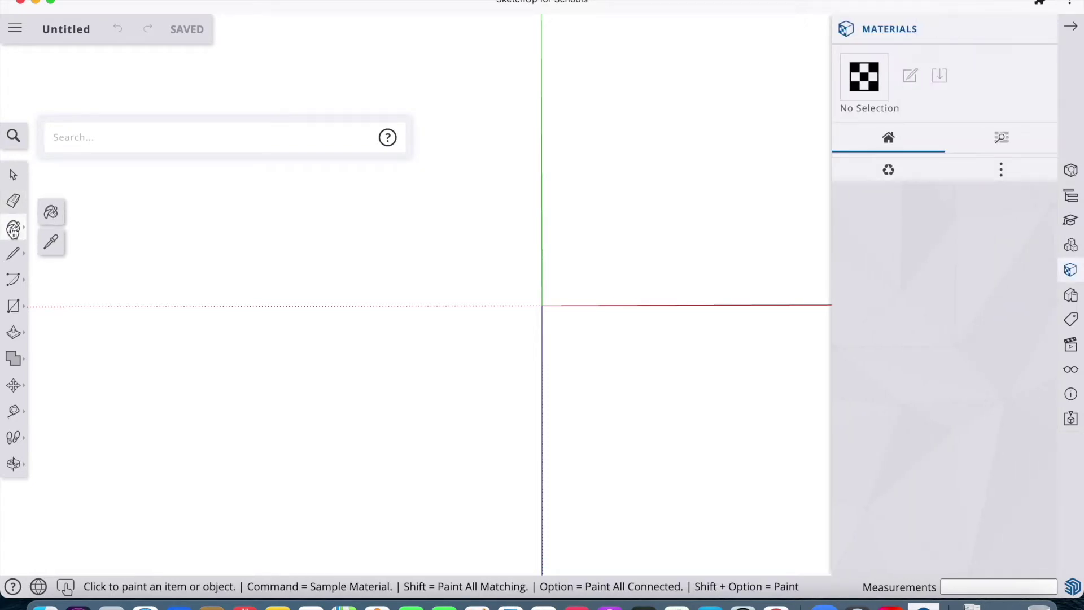
pyautogui.click(13, 253)
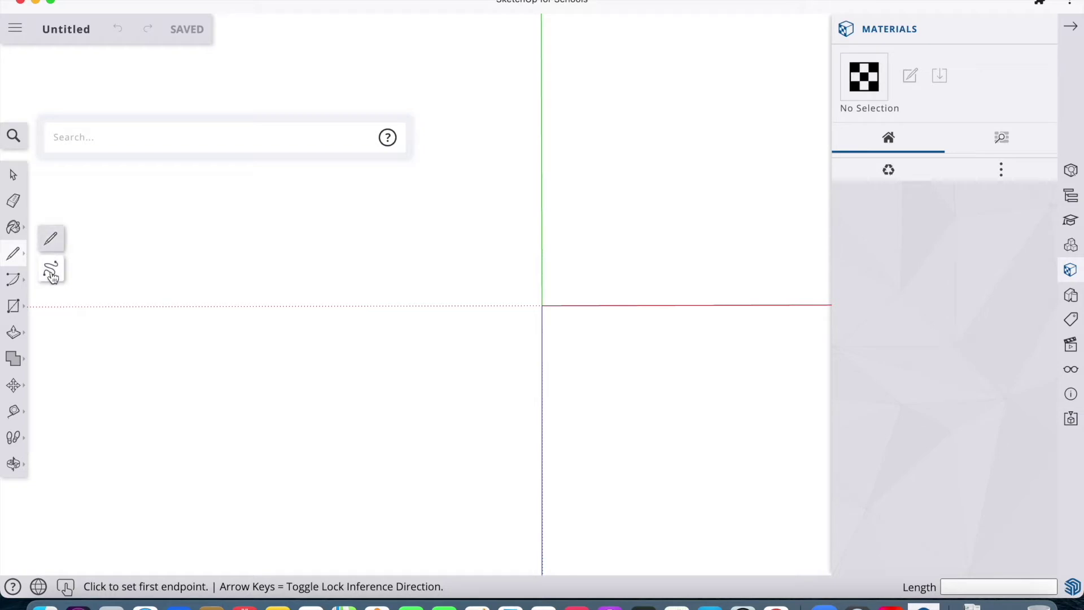
pyautogui.click(14, 306)
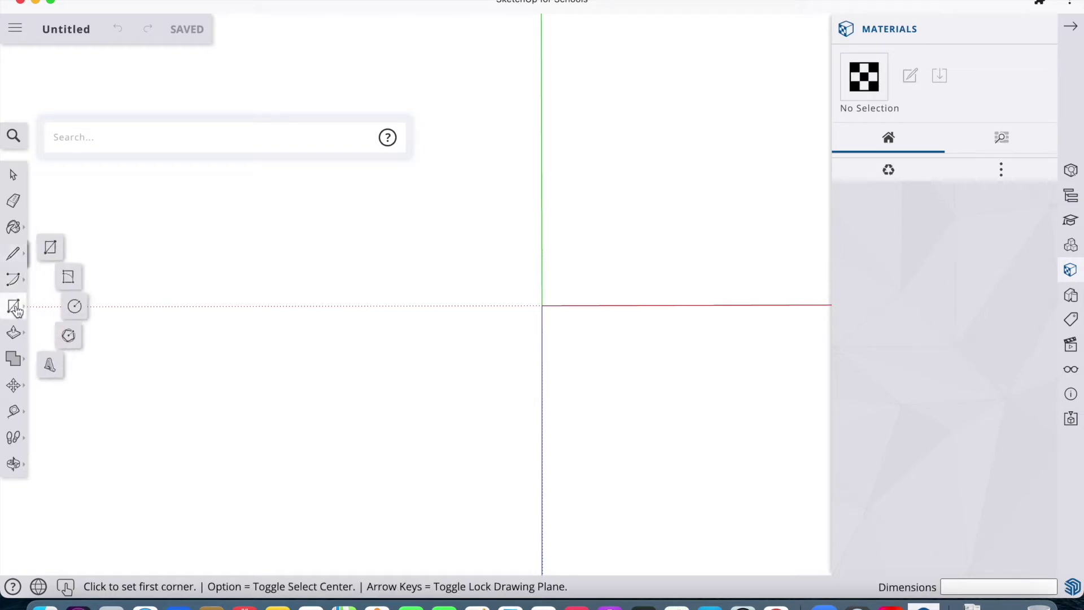
pyautogui.click(14, 332)
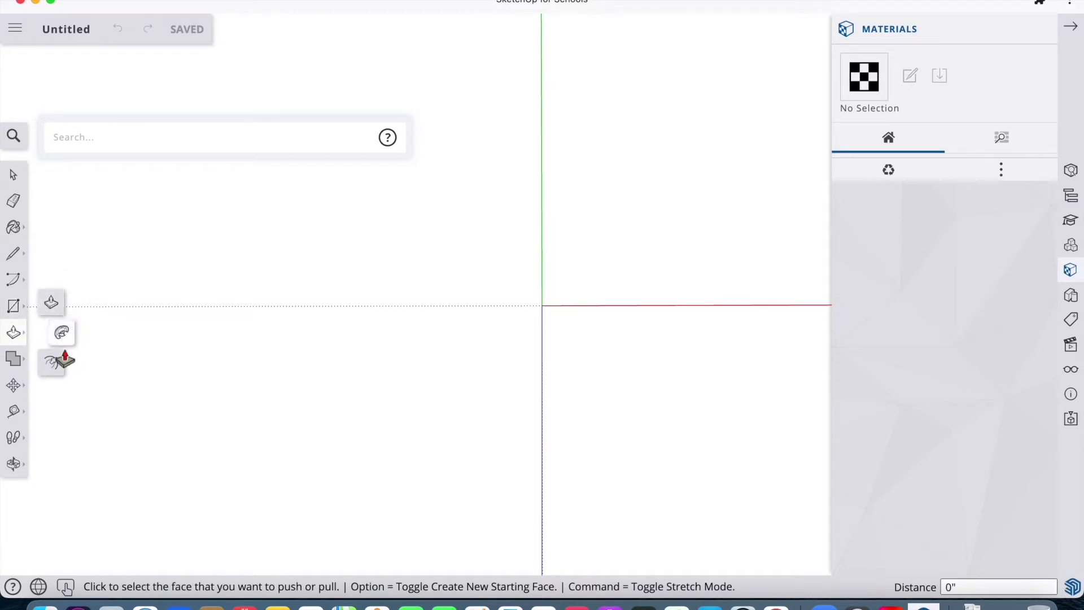
pyautogui.click(14, 358)
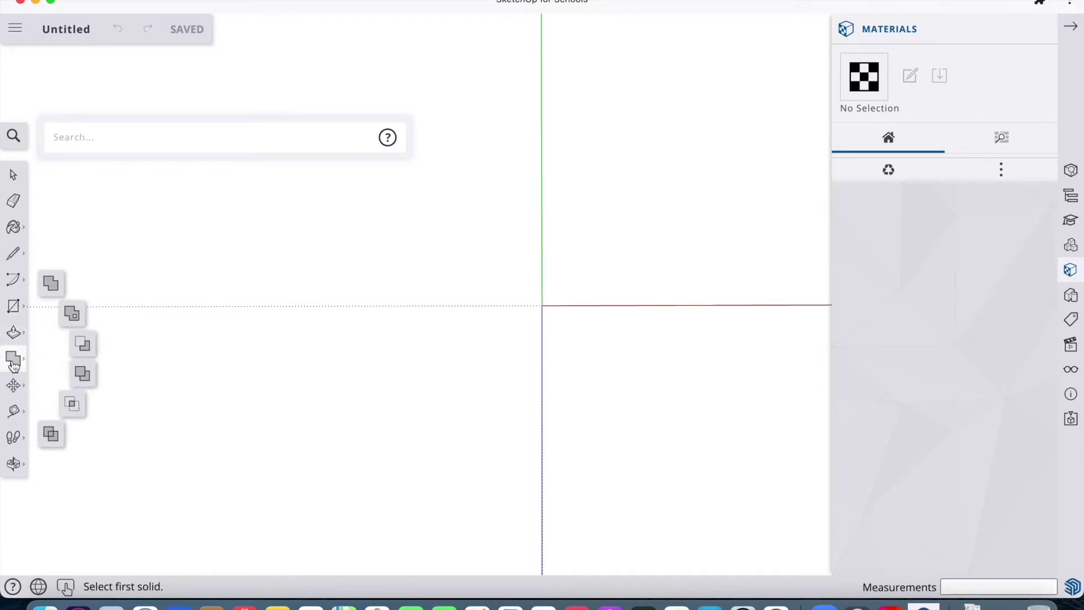
pyautogui.click(14, 391)
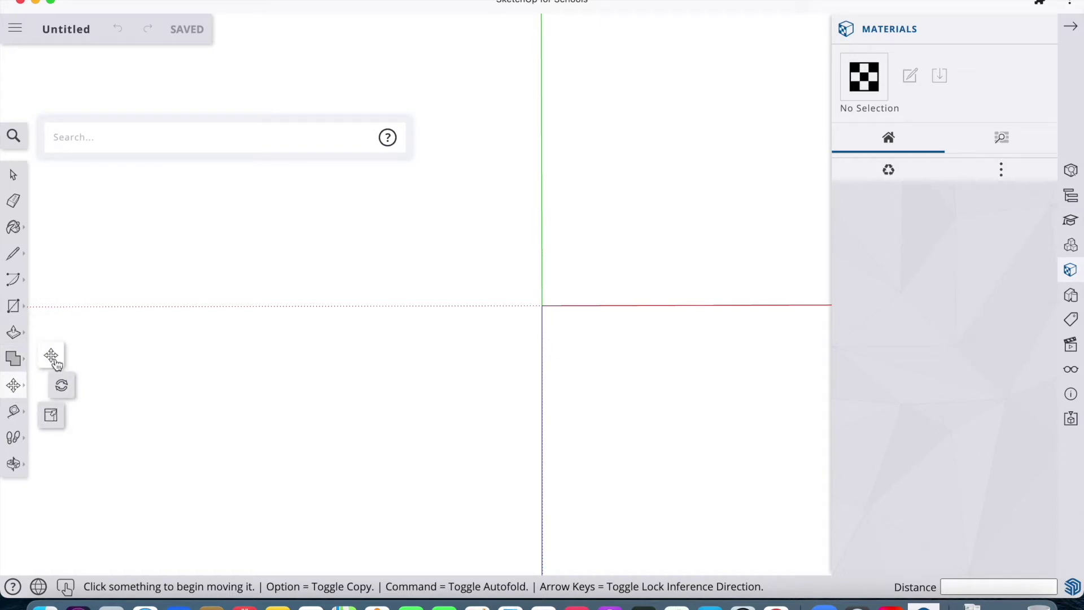
# Step: Orbit the empty model sideways so the red and green axes are seen at an angle
pyautogui.click(15, 463)
pyautogui.click(52, 404)
pyautogui.moveTo(291, 268); pyautogui.dragTo(644, 268)
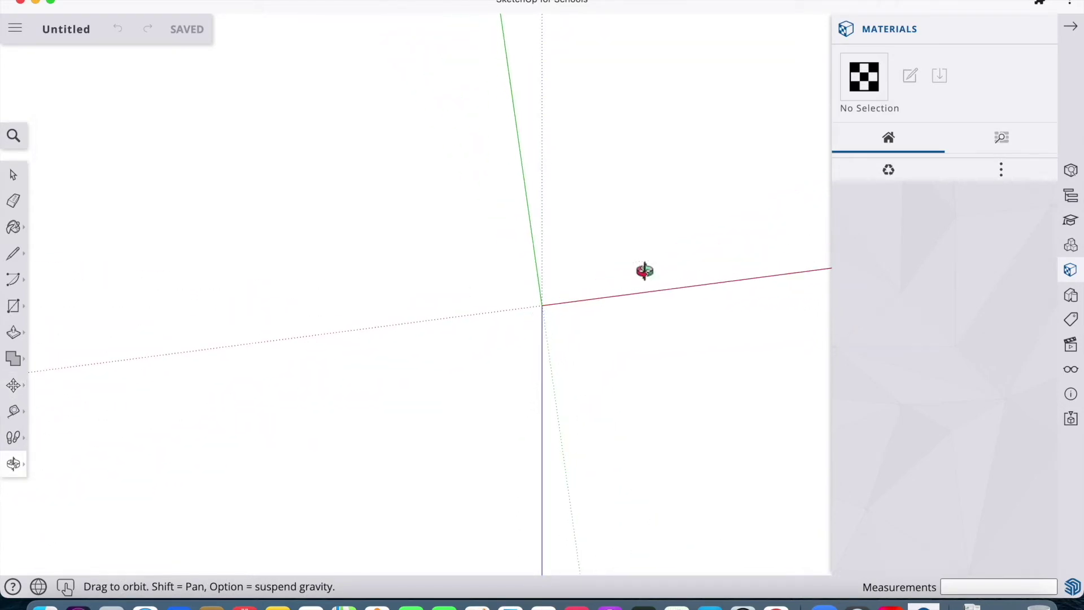
# Step: Close the Materials panel, find Position Camera by searching the tools for "camera", and place the camera at the axes origin
pyautogui.click(1073, 29)
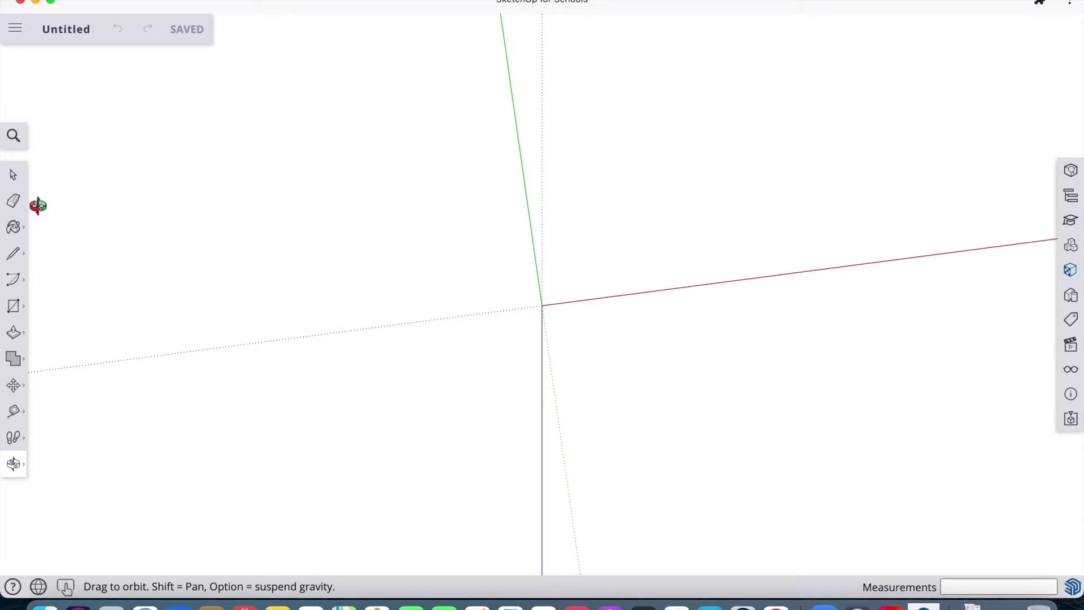
pyautogui.click(16, 138)
pyautogui.write('camera')
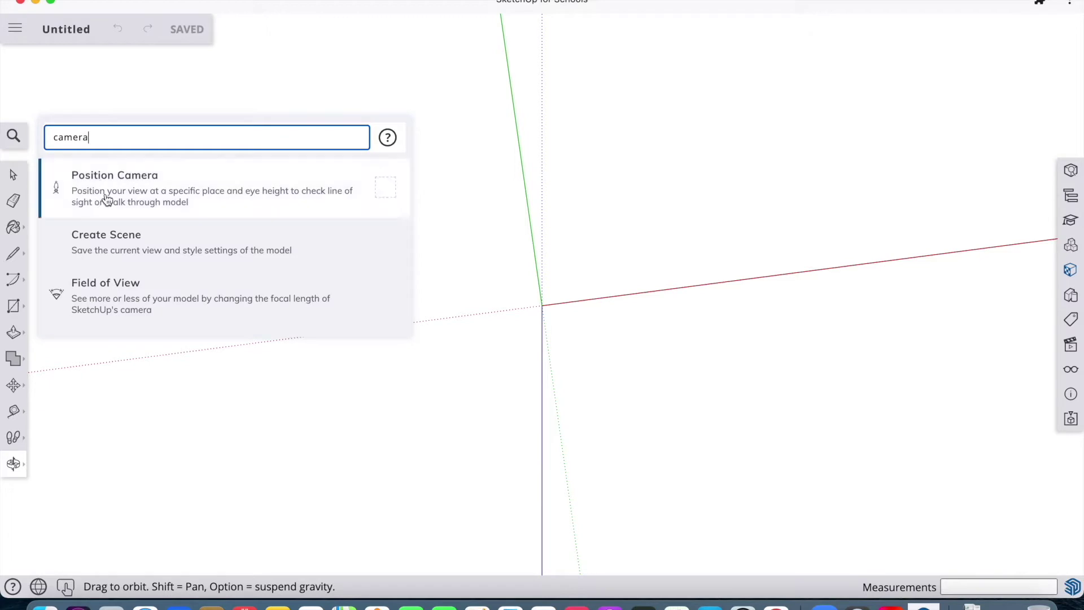
pyautogui.click(107, 192)
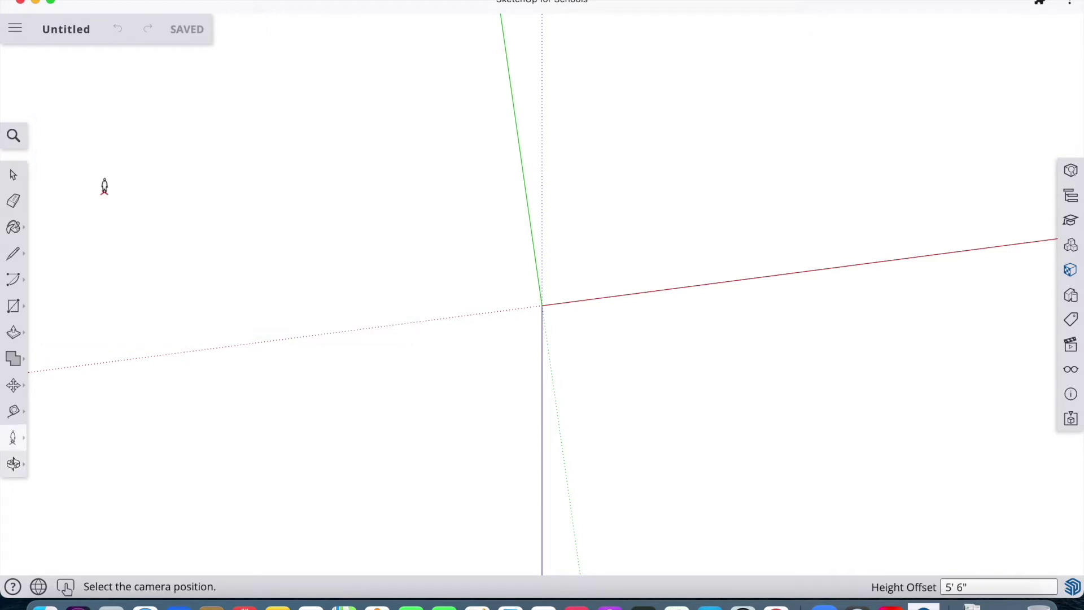
pyautogui.click(542, 305)
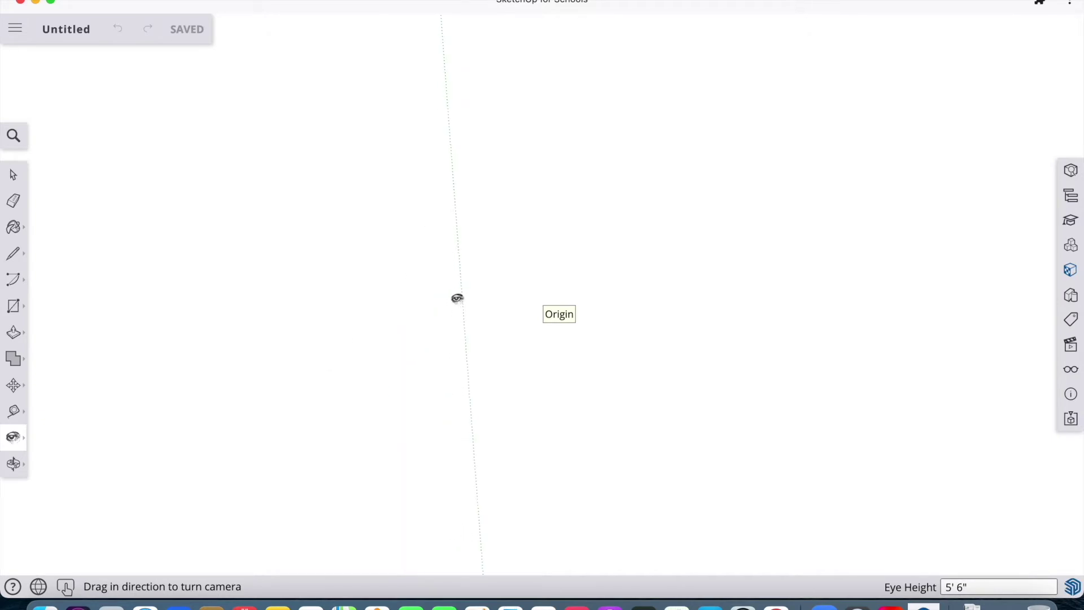
# Step: Look at the Look Around and Orbit tool variants, orbit the empty model, and exit the Orbit tool
pyautogui.click(14, 439)
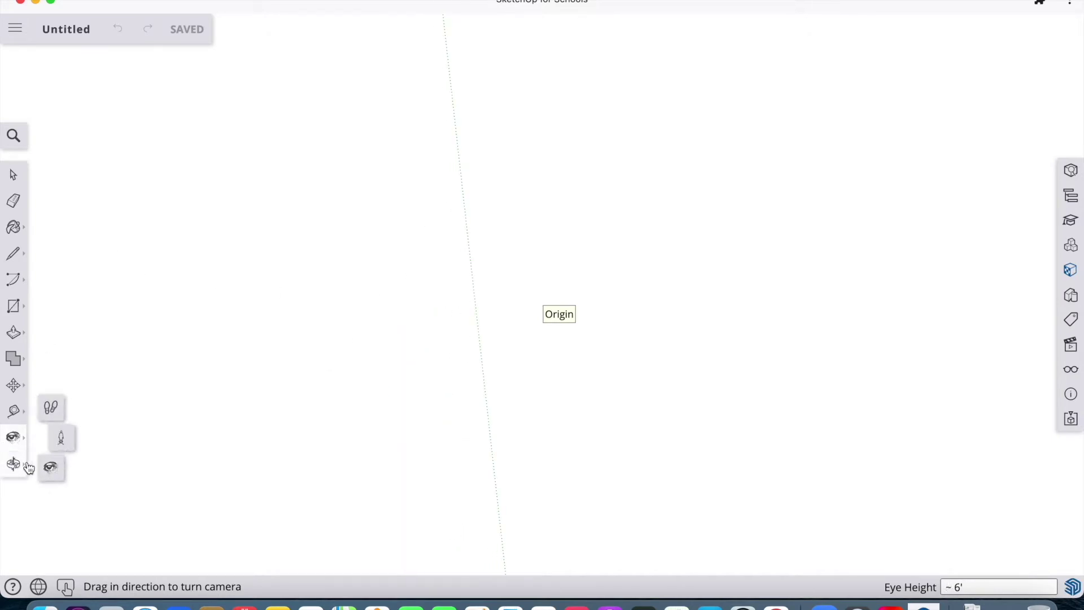
pyautogui.click(13, 464)
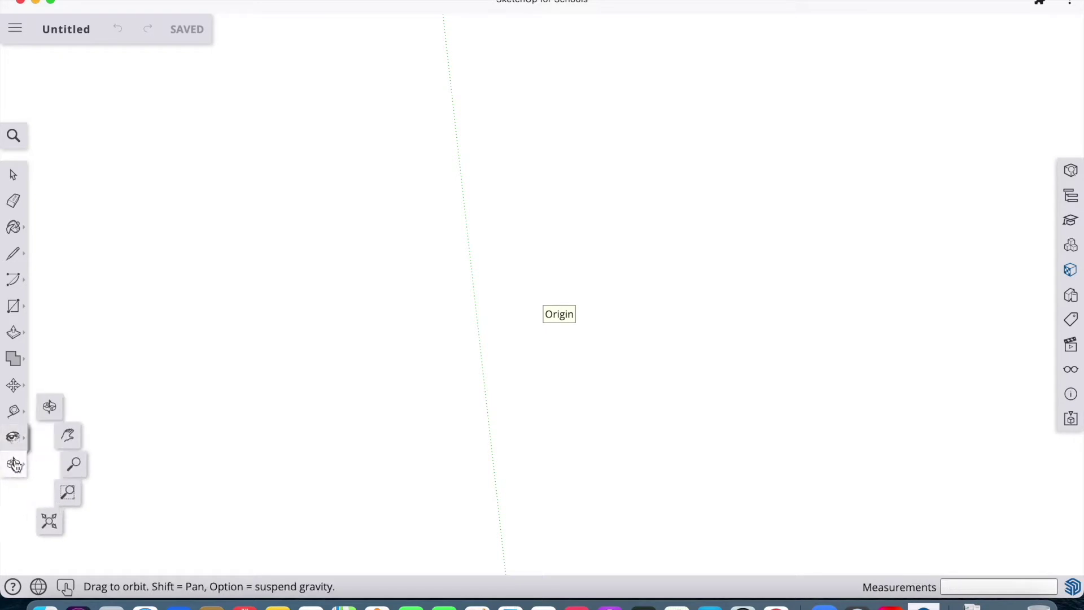
pyautogui.click(61, 416)
pyautogui.moveTo(367, 298); pyautogui.dragTo(107, 331)
pyautogui.rightClick(90, 360)
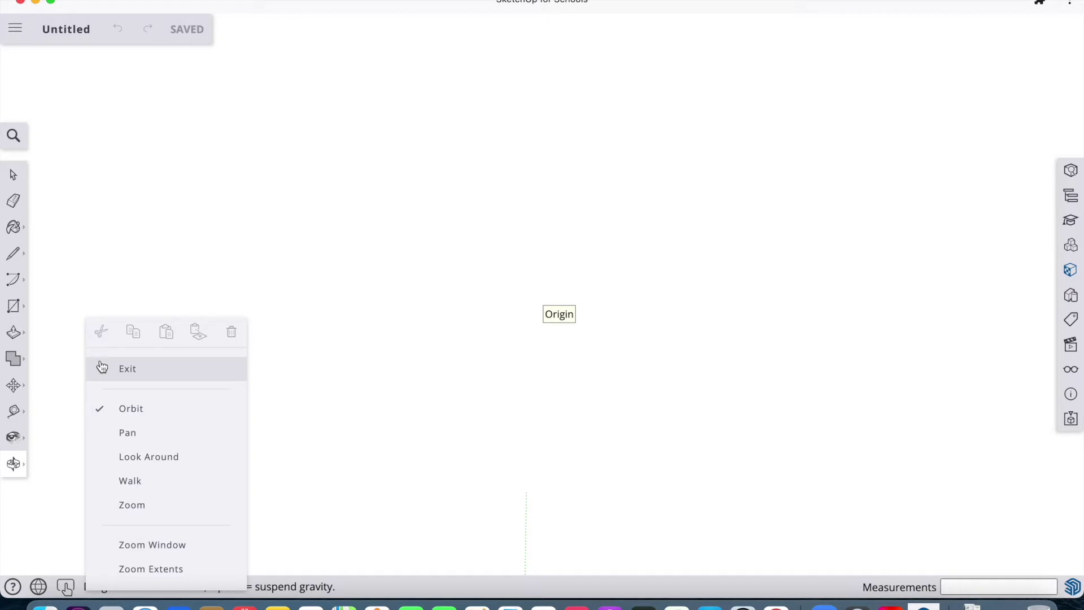
pyautogui.click(102, 367)
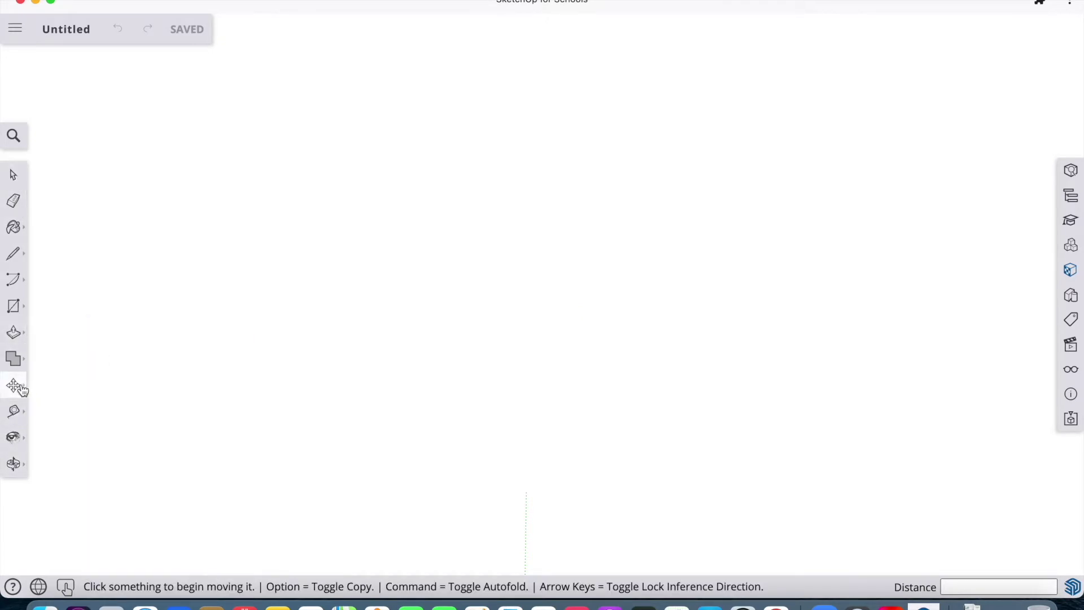
# Step: Look through the Move variants and file commands, and search the tools for "camer" to find camera commands
pyautogui.moveTo(21, 390)
pyautogui.click(163, 0)
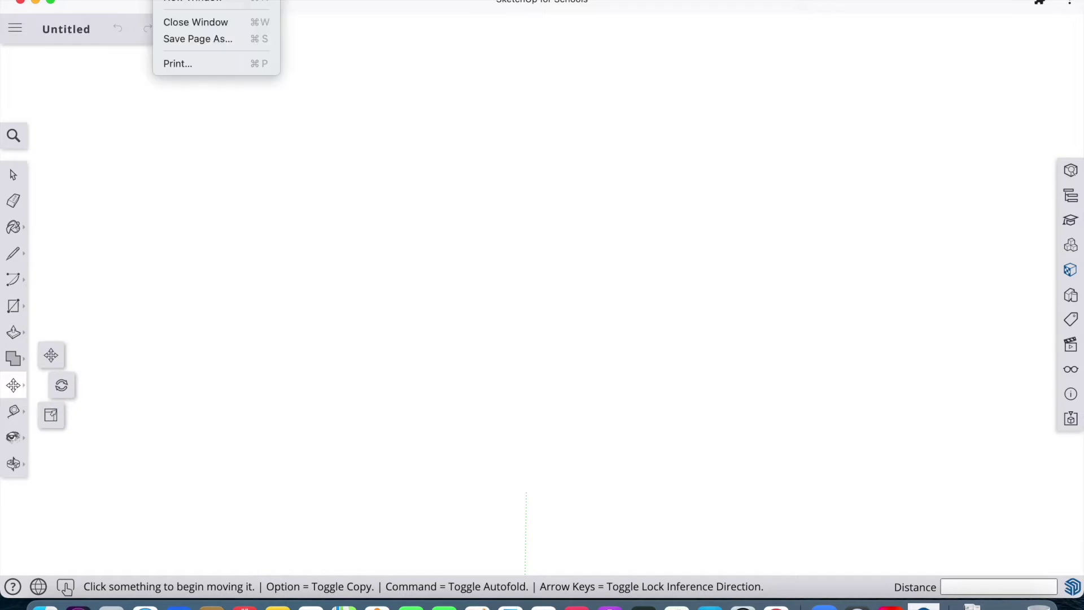
pyautogui.moveTo(107, 0)
pyautogui.click(34, 198)
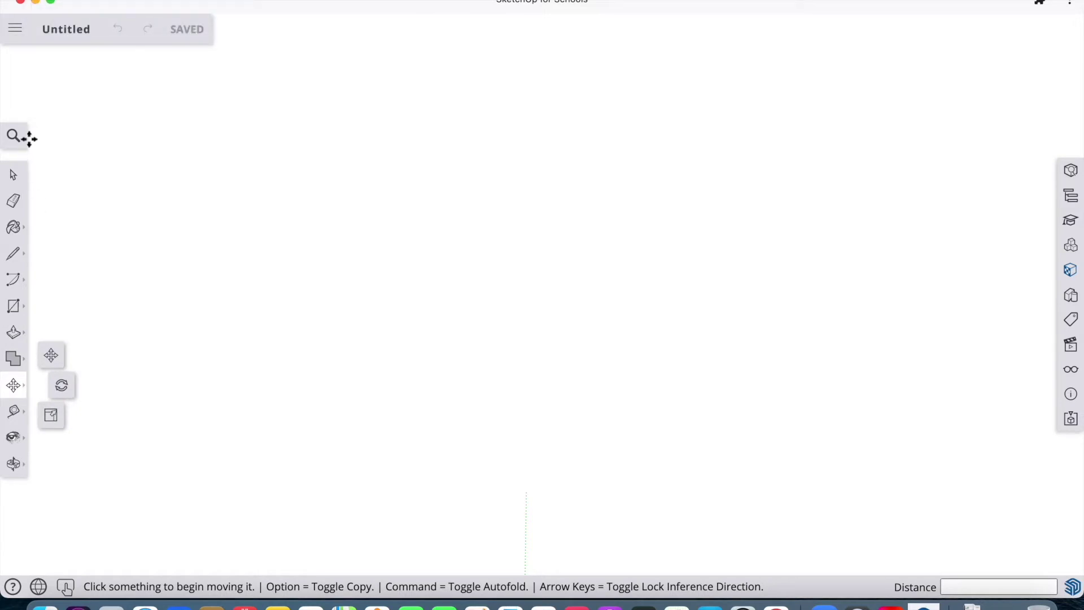
pyautogui.click(14, 136)
pyautogui.write('camer')
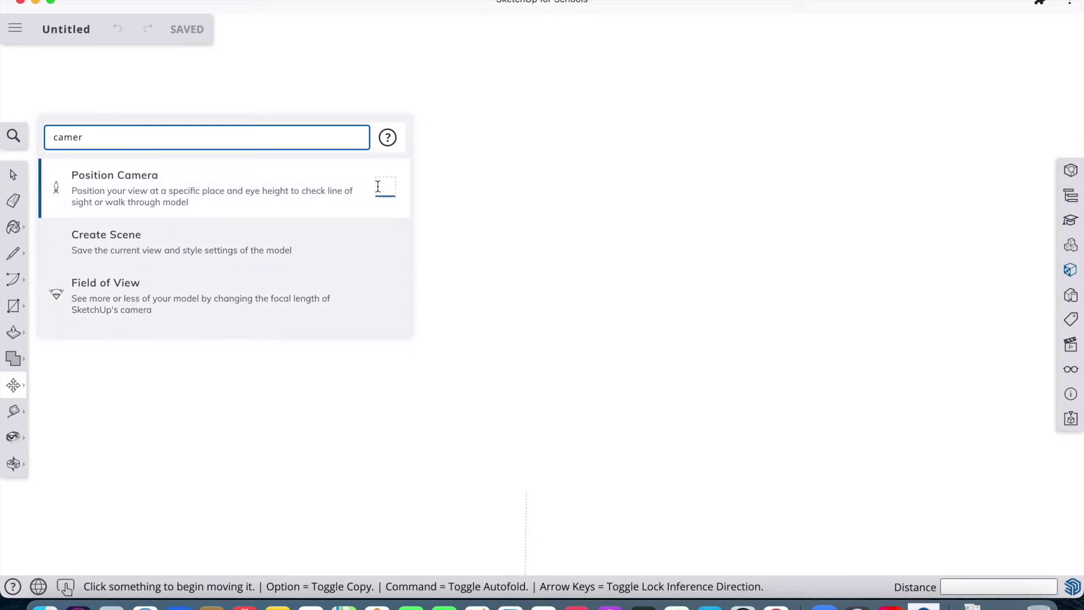
pyautogui.click(490, 170)
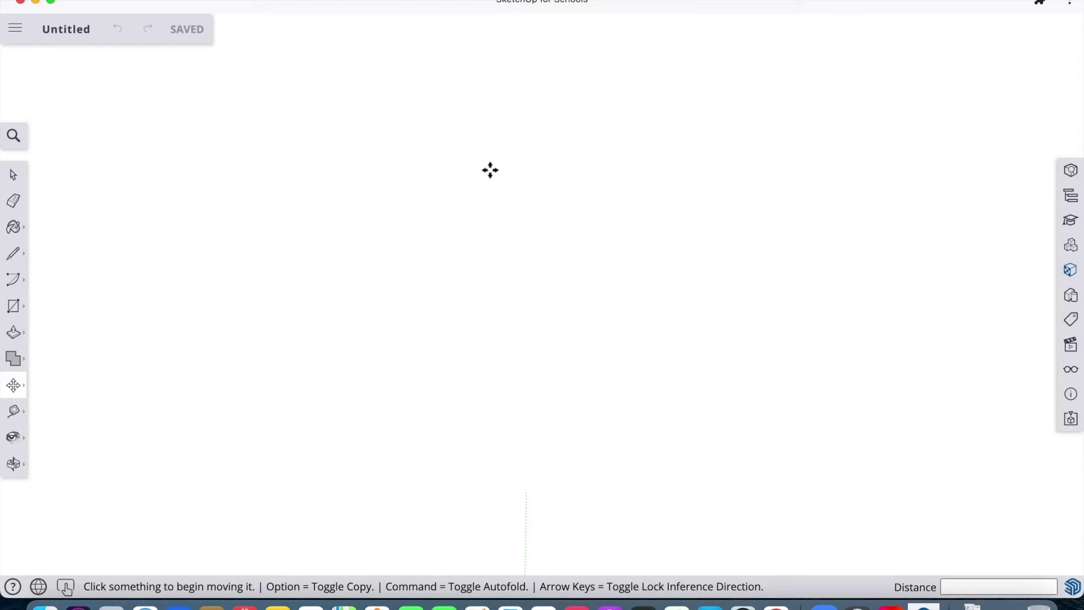
# Step: Zoom out with the Zoom tool until the axes origin is back in view
pyautogui.click(11, 474)
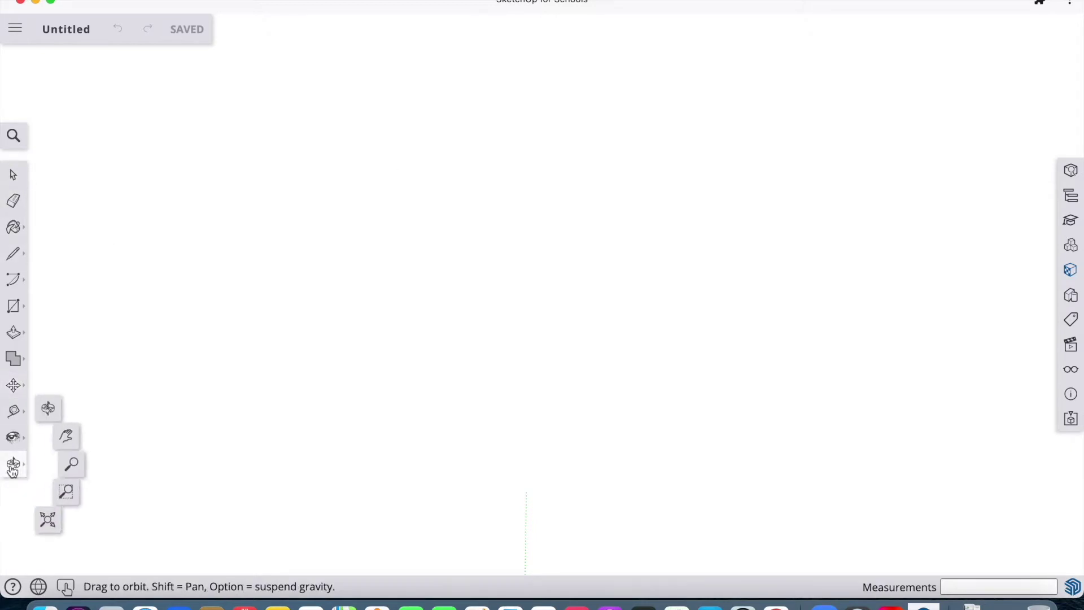
pyautogui.click(76, 466)
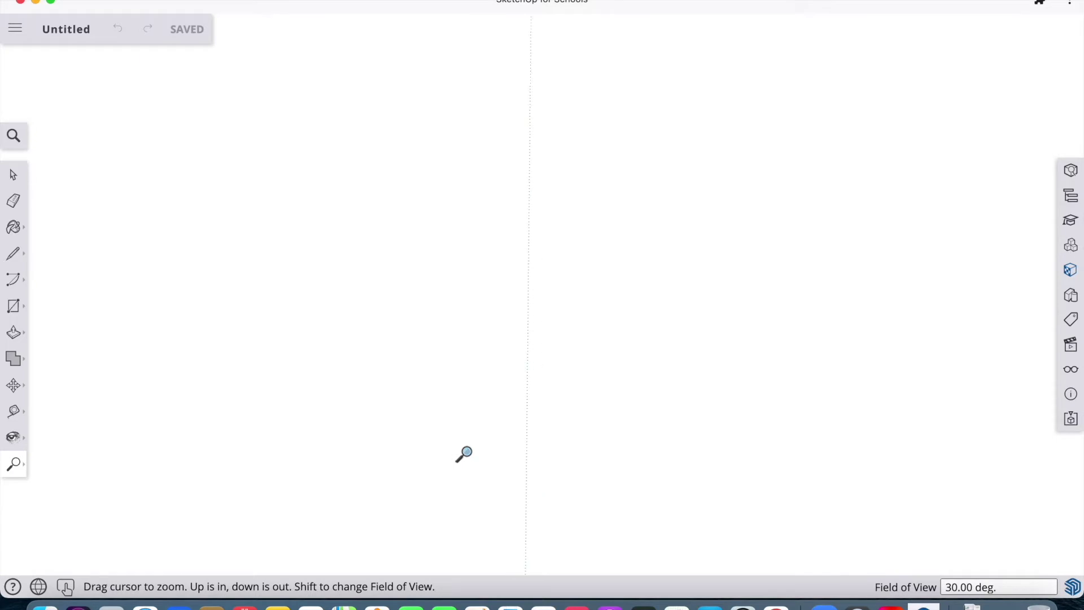
pyautogui.scroll(-10, 464, 455)
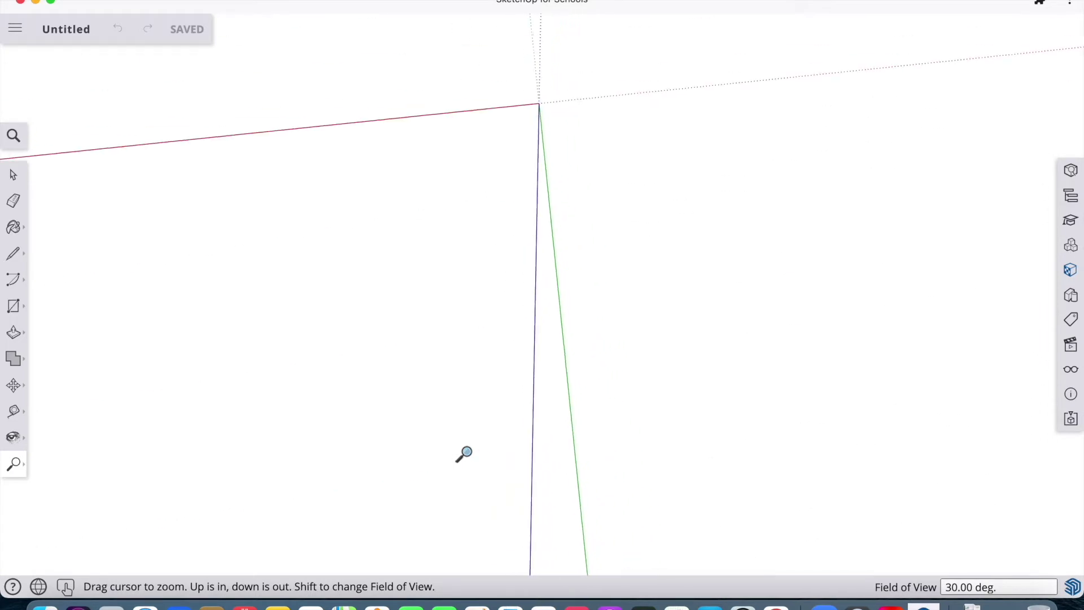
pyautogui.scroll(-2, 464, 454)
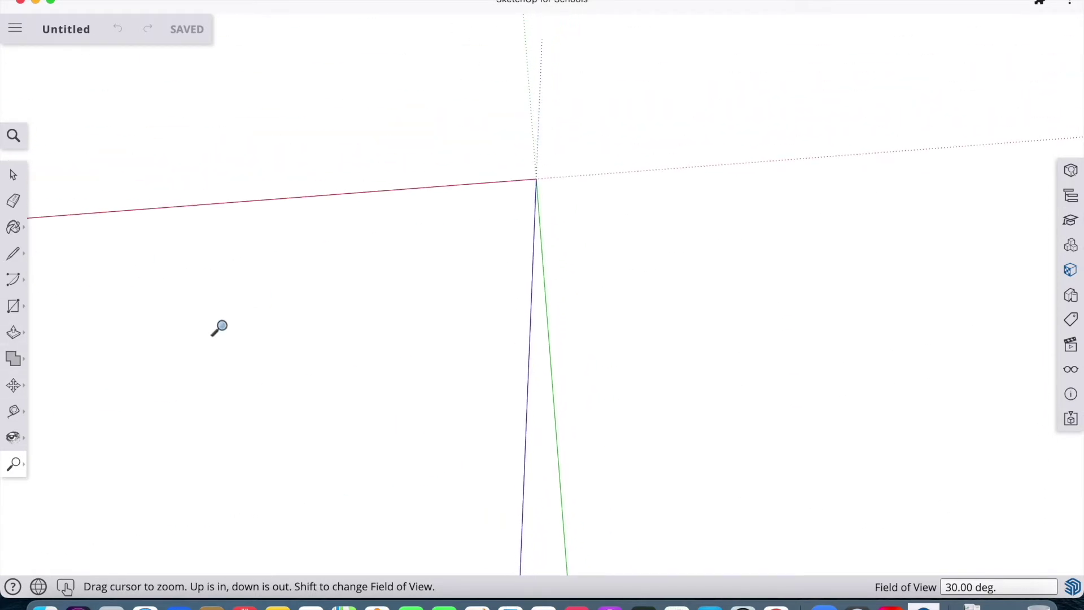
# Step: Try to right the upside-down axes by orbiting the empty model
pyautogui.click(17, 438)
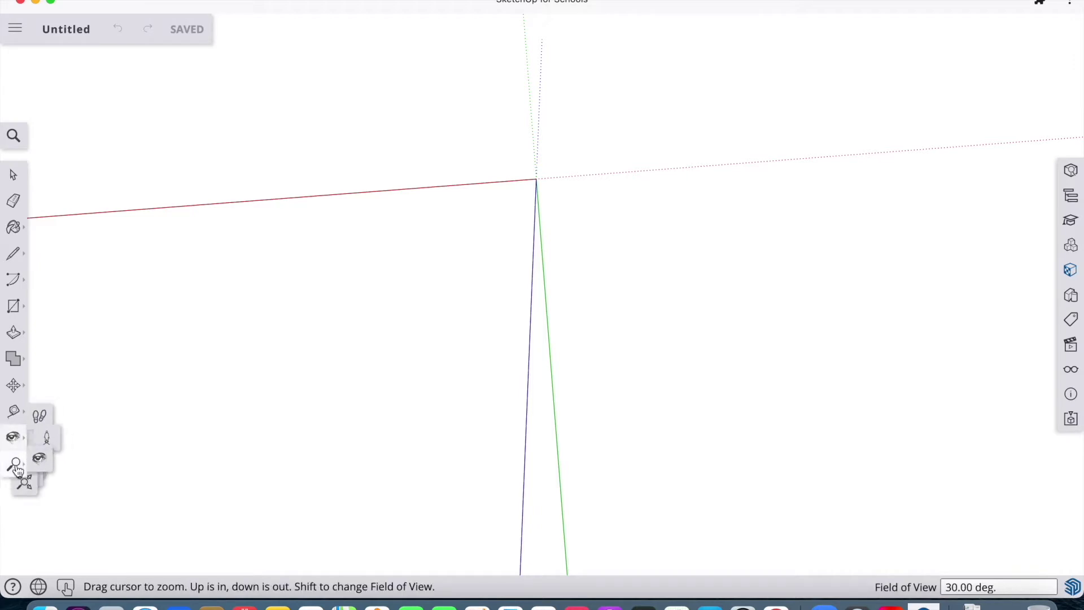
pyautogui.click(51, 417)
pyautogui.moveTo(317, 357)
pyautogui.mouseDown()
pyautogui.moveTo(290, 295)
pyautogui.moveTo(446, 263)
pyautogui.moveTo(552, 286)
pyautogui.moveTo(494, 269)
pyautogui.moveTo(336, 260)
pyautogui.moveTo(659, 193)
pyautogui.moveTo(825, 102)
pyautogui.moveTo(1004, 52)
pyautogui.moveTo(1081, 44)
pyautogui.mouseUp()
pyautogui.click(91, 0)
pyautogui.moveTo(170, 1)
pyautogui.moveTo(91, 1)
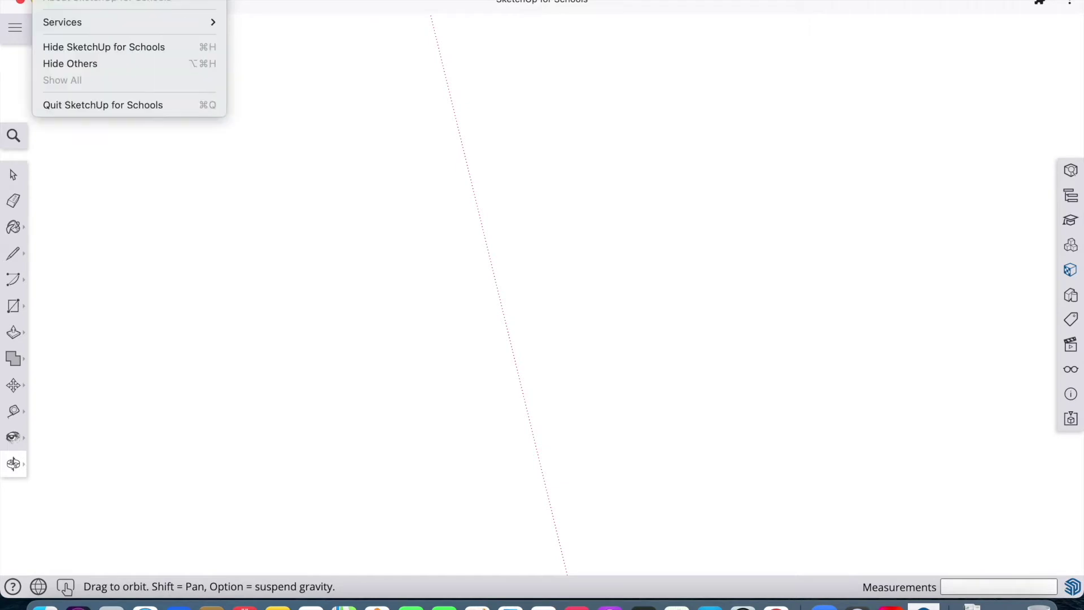
# Step: Start a new model and delete the default human figure beside the origin
pyautogui.click(12, 35)
pyautogui.click(13, 29)
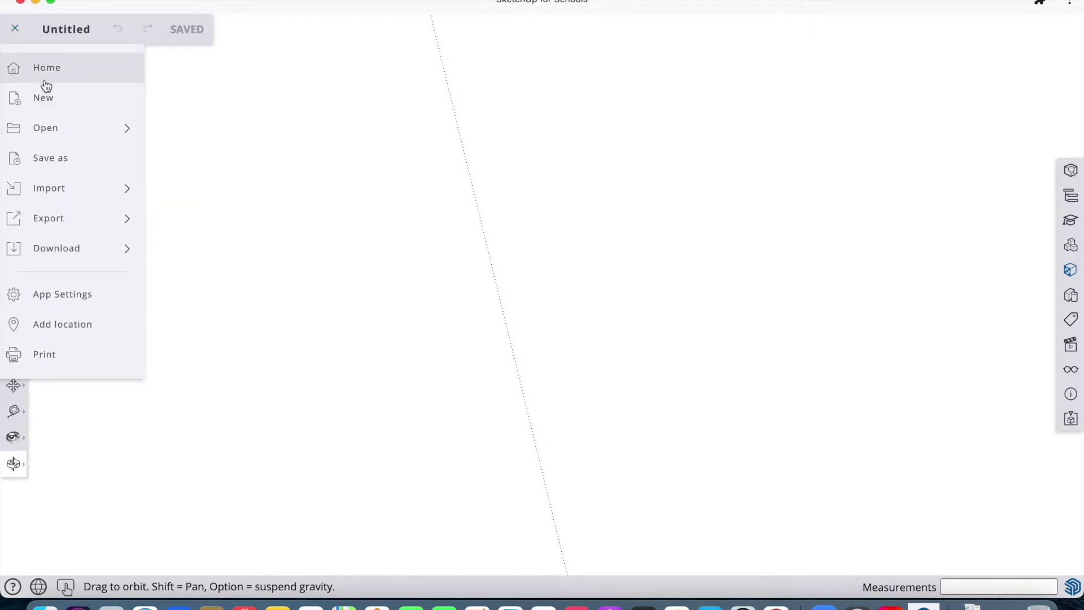
pyautogui.click(80, 111)
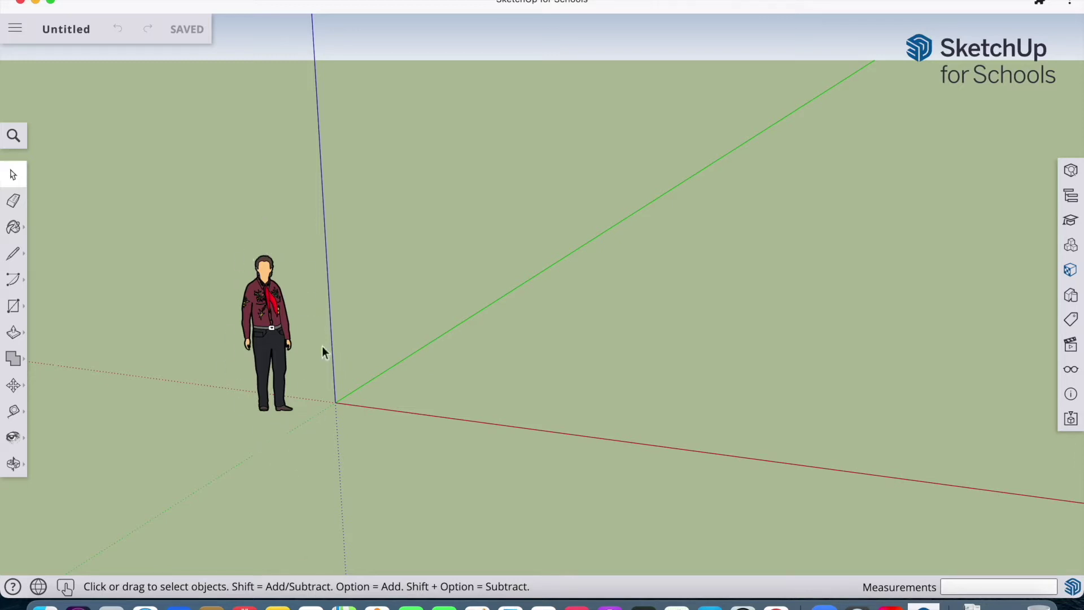
pyautogui.click(265, 312)
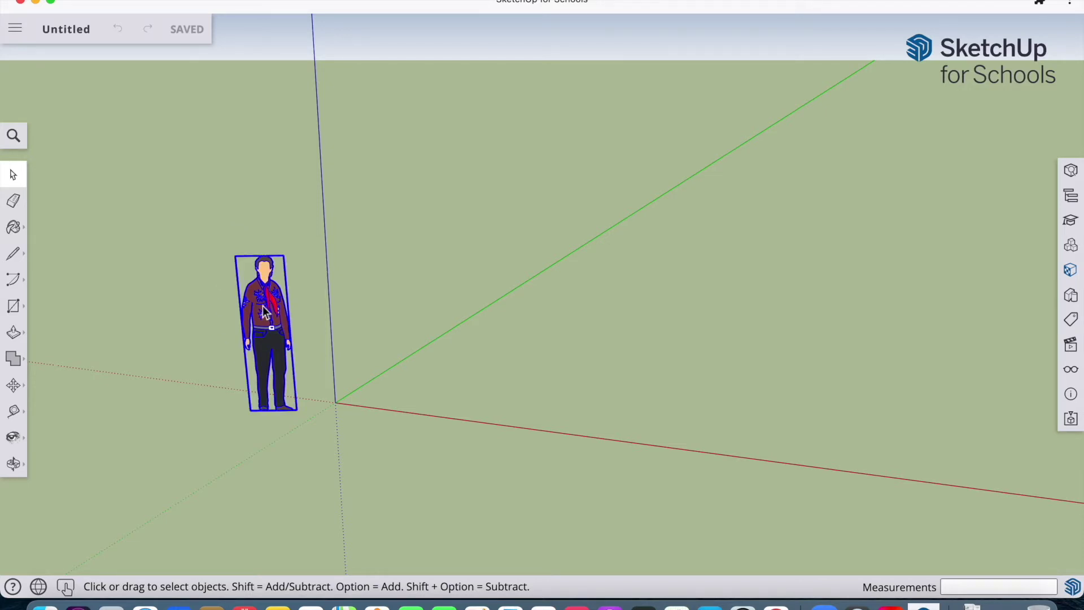
pyautogui.press('Delete')
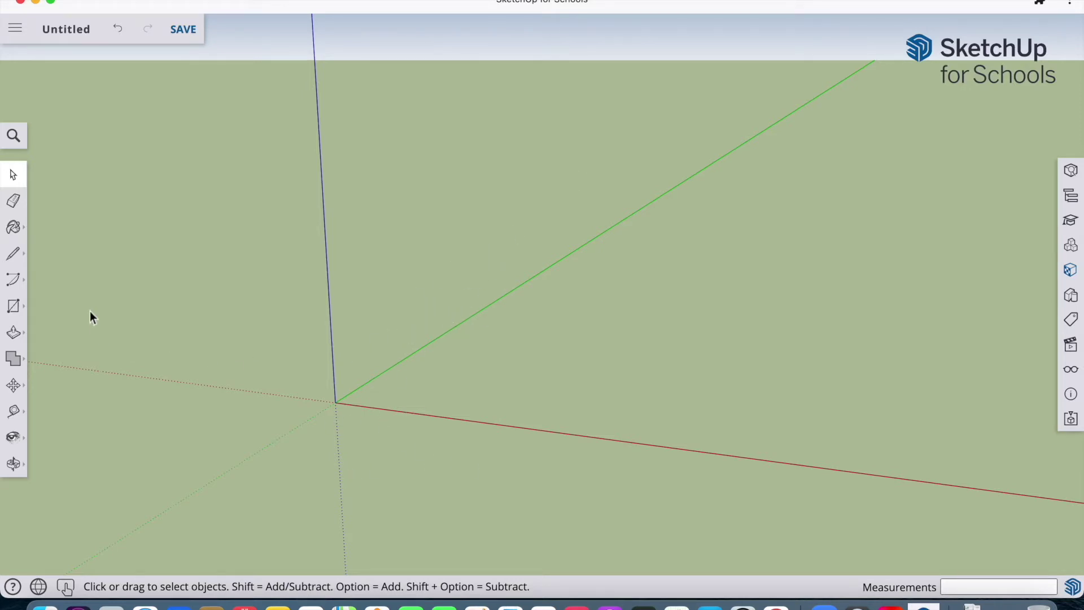
# Step: Draw an upright rectangle about 1953 by 3160 mm from the origin on the plane of the red and blue axes
pyautogui.click(13, 305)
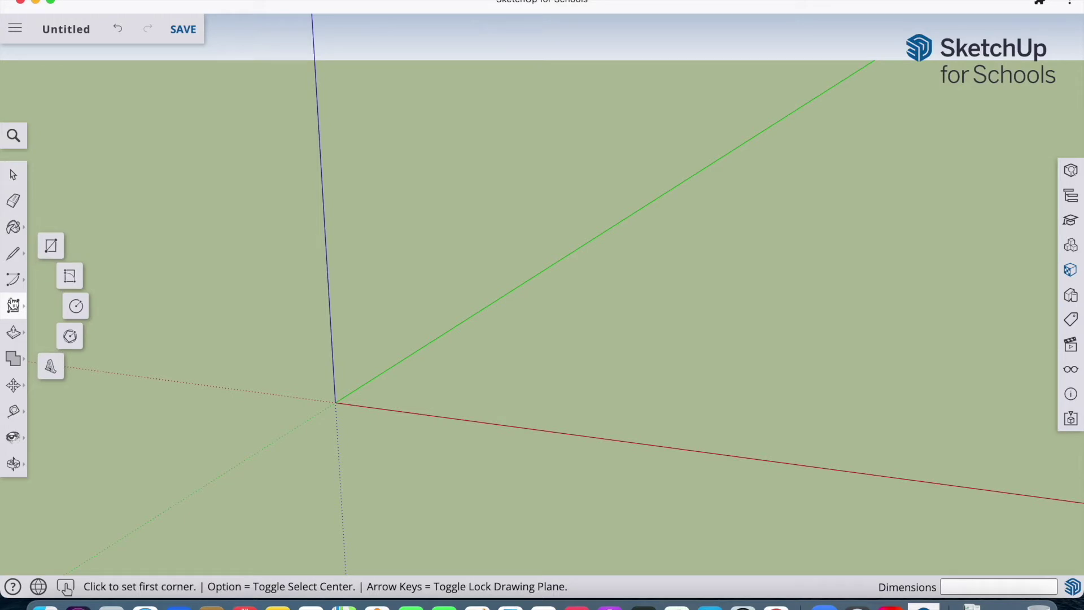
pyautogui.click(51, 246)
pyautogui.click(337, 401)
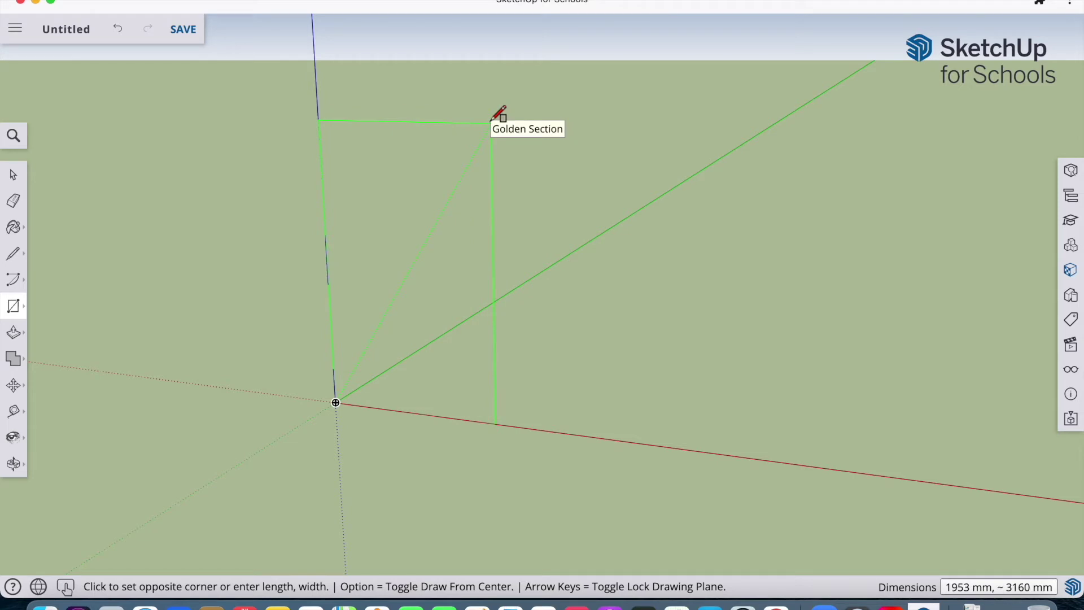
pyautogui.click(500, 112)
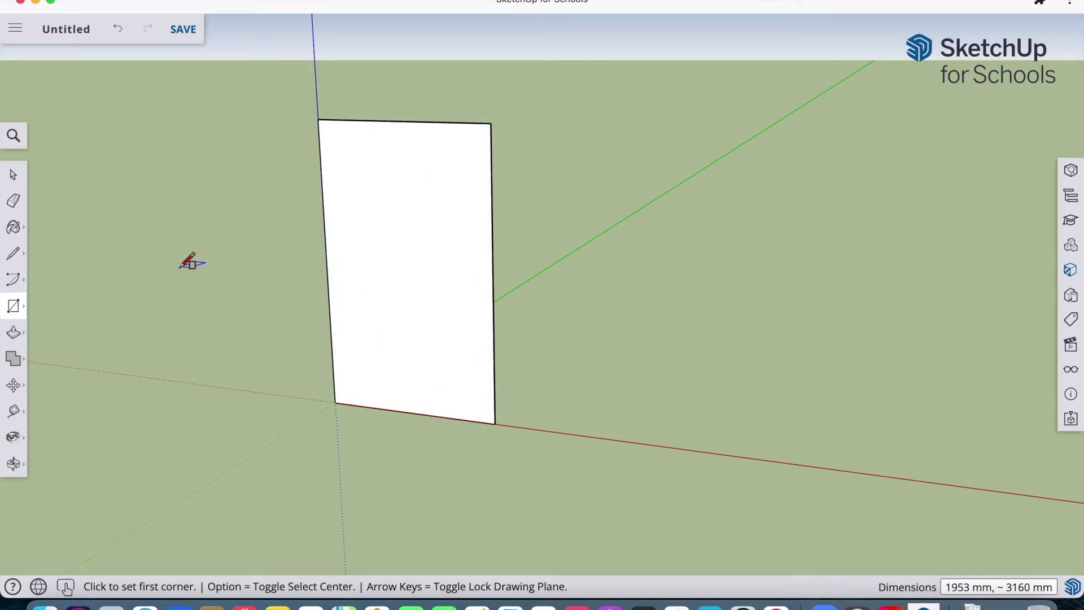
# Step: Push/Pull the rectangle back along the green axis into a box, and pull its right side face outward about 1409 mm
pyautogui.click(13, 332)
pyautogui.click(410, 258)
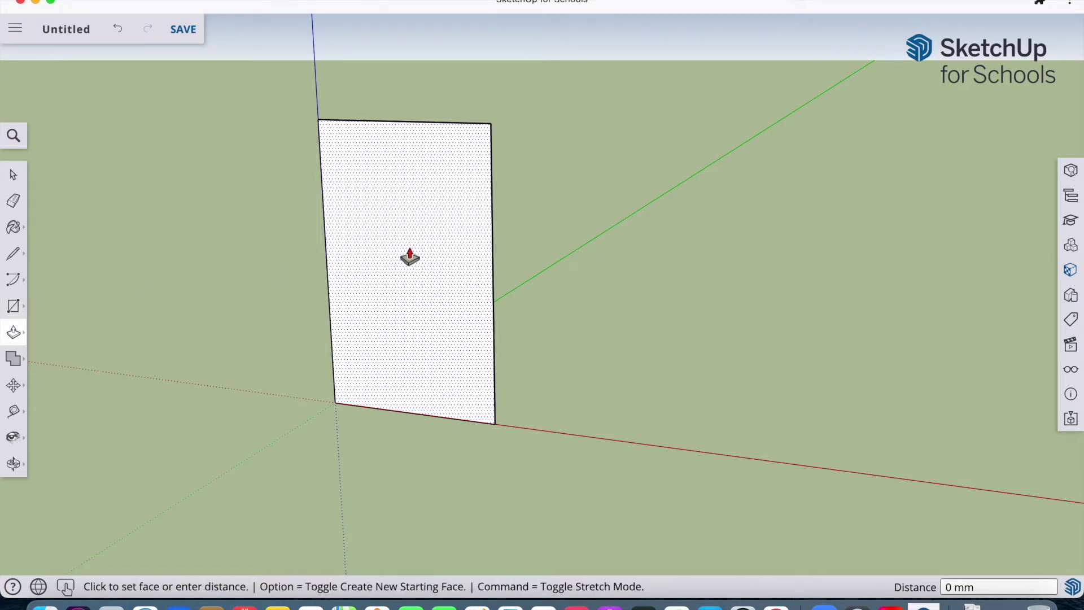
pyautogui.click(557, 189)
pyautogui.click(496, 259)
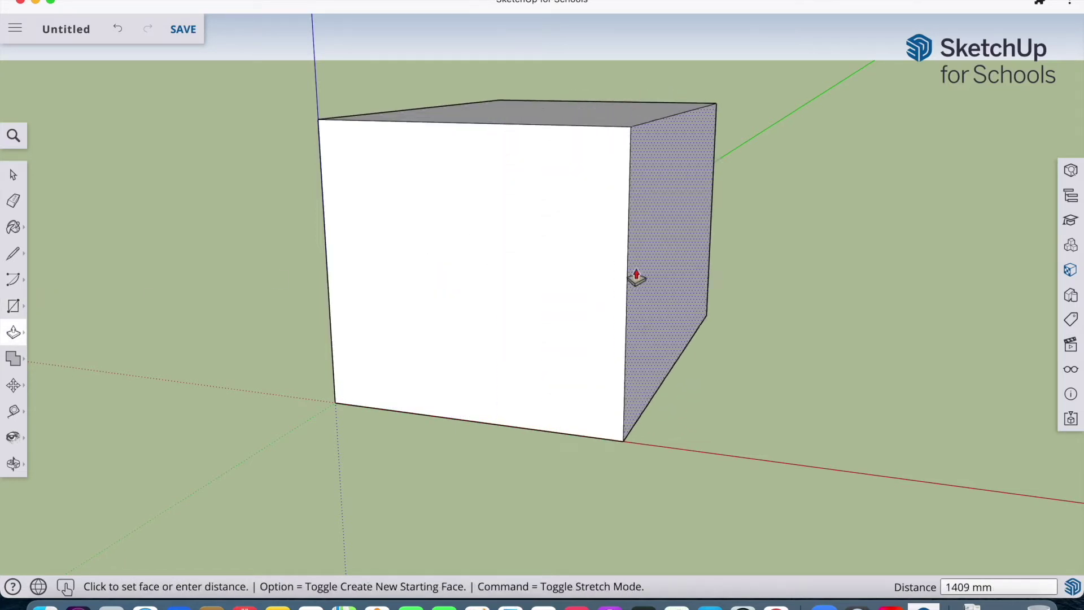
pyautogui.click(636, 277)
# Step: Reshape the box into a low block by pushing and pulling its side, front and top faces
pyautogui.click(543, 345)
pyautogui.click(502, 393)
pyautogui.click(599, 346)
pyautogui.click(506, 322)
pyautogui.click(363, 322)
pyautogui.click(450, 222)
pyautogui.click(491, 100)
pyautogui.click(497, 266)
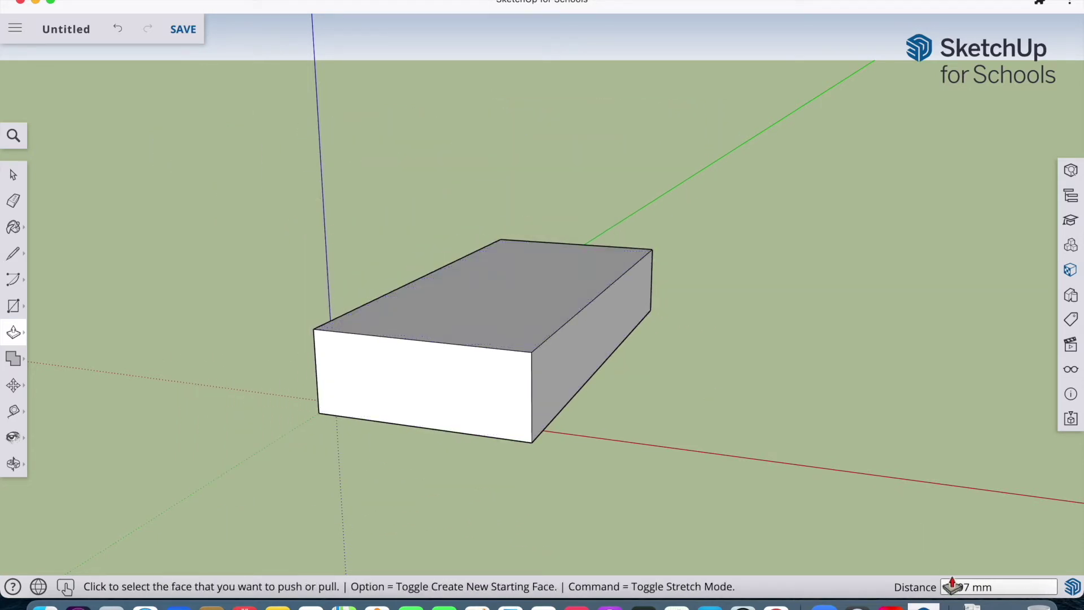
# Step: Push the block's right side face inward by 1000 mm and its front face back by about 1447 mm
pyautogui.click(576, 347)
pyautogui.write('1000')
pyautogui.press('Return')
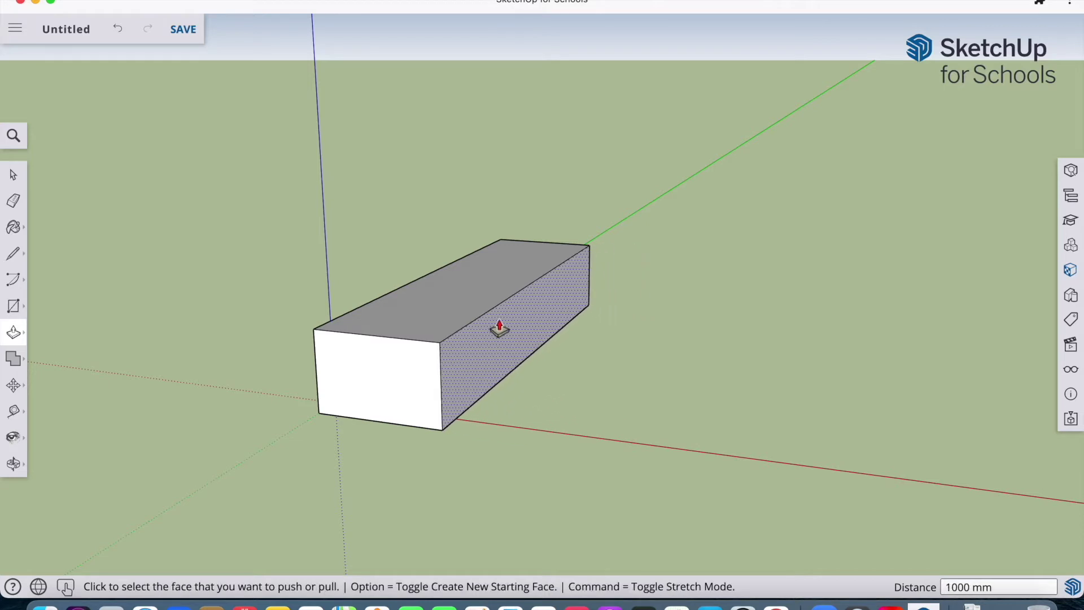
pyautogui.click(432, 366)
pyautogui.click(477, 320)
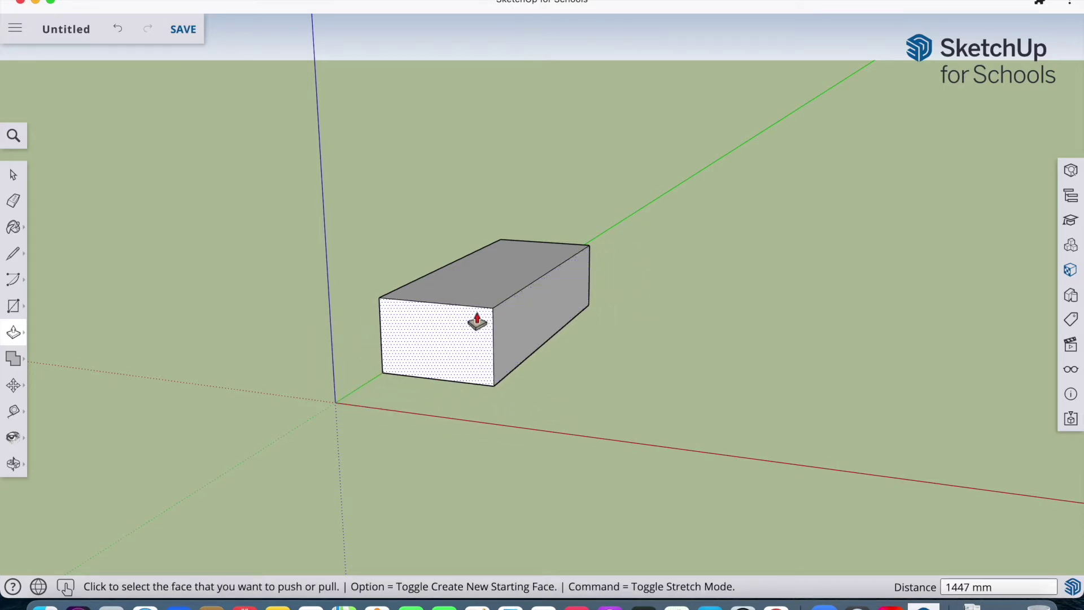
# Step: Measure the block's upper right edge from the front corner to the back corner with the Tape Measure tool
pyautogui.click(24, 413)
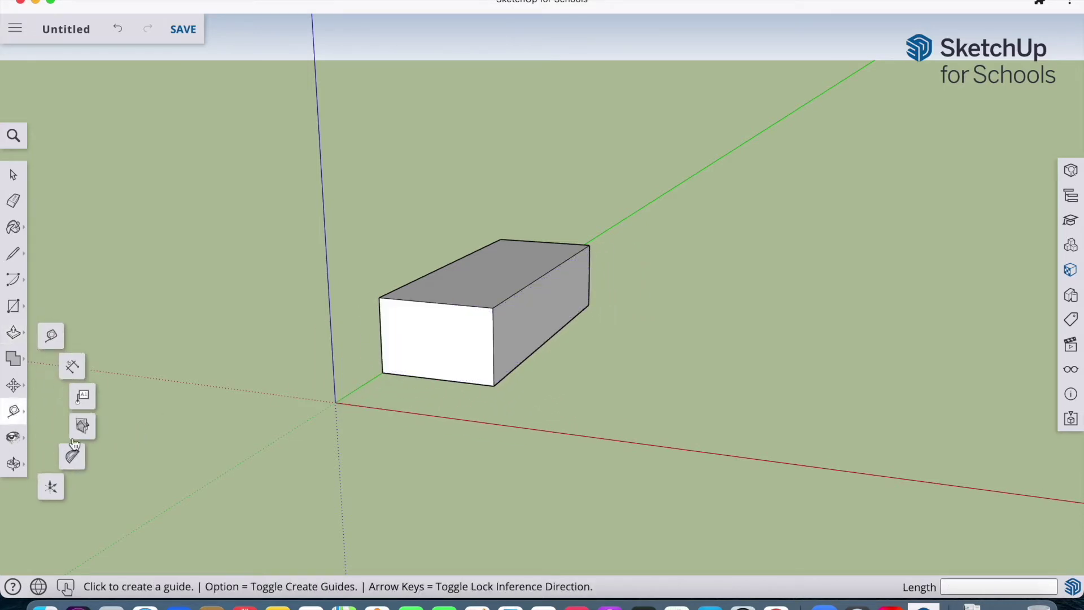
pyautogui.click(52, 343)
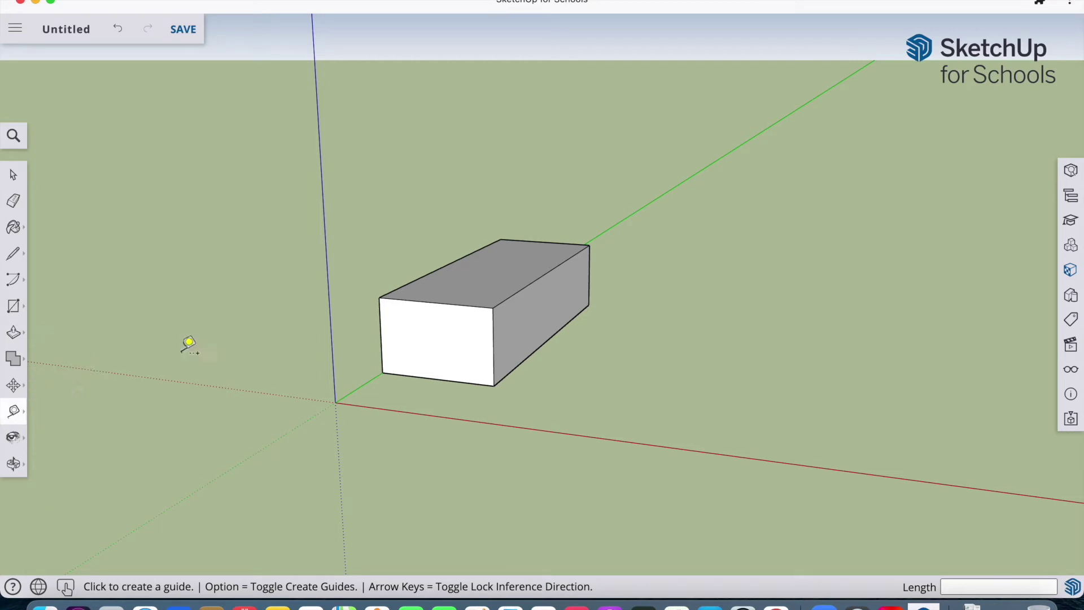
pyautogui.click(493, 308)
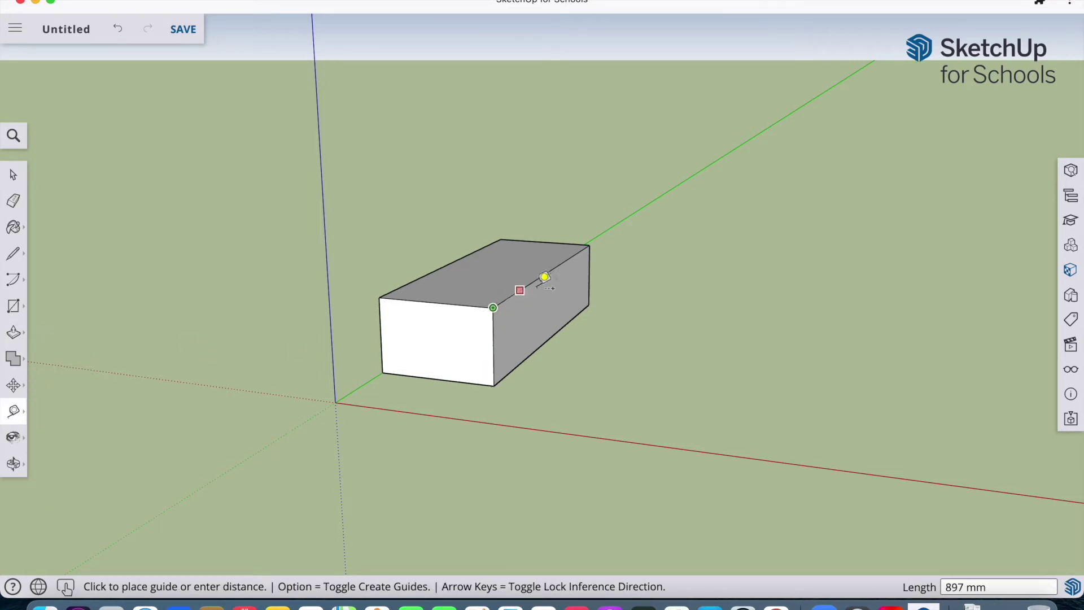
pyautogui.click(596, 239)
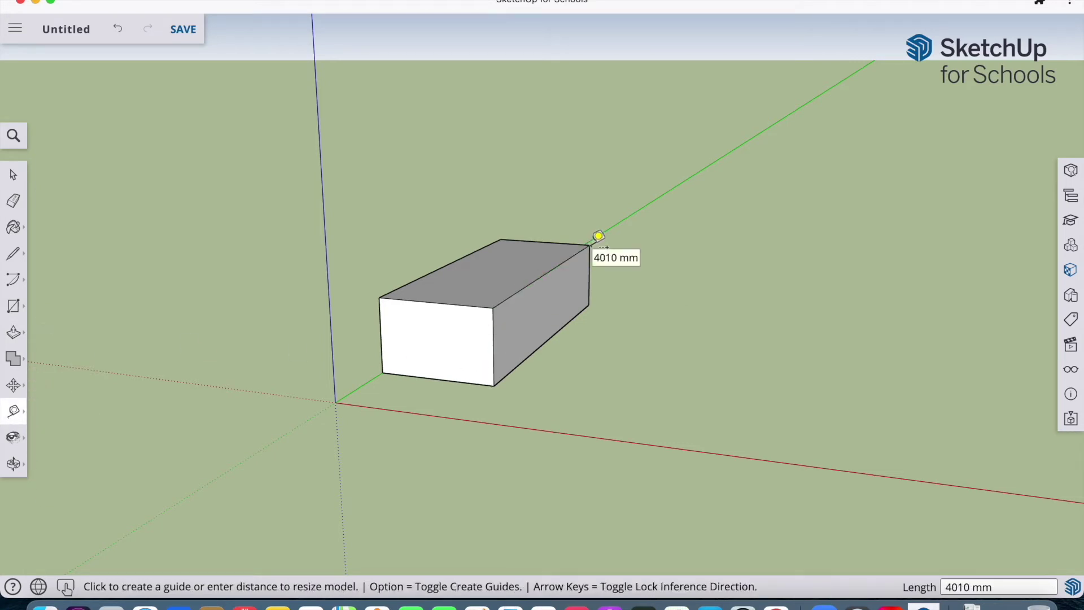
pyautogui.click(493, 307)
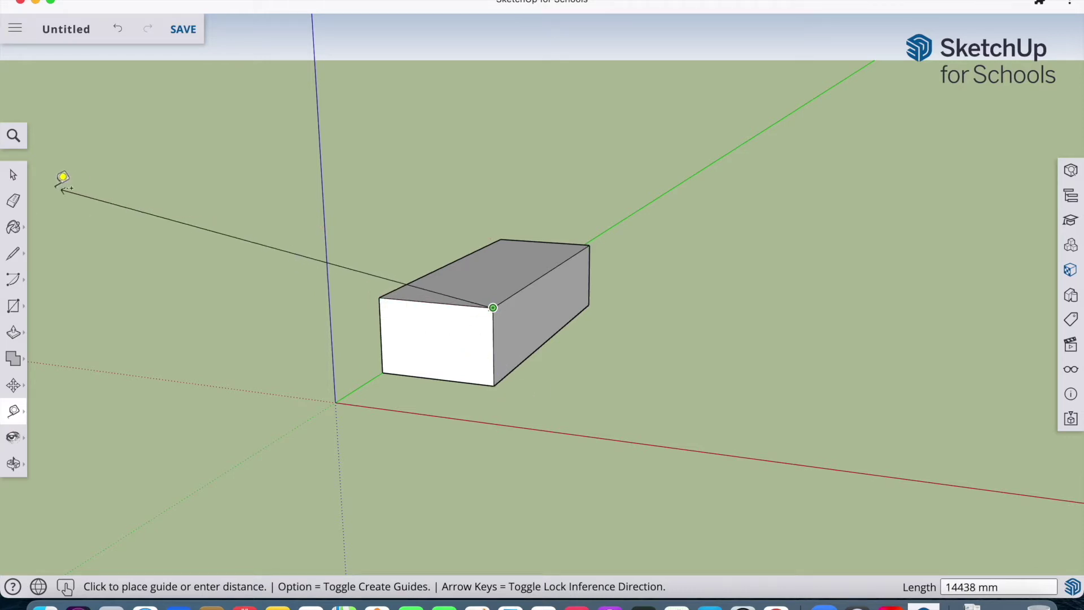
# Step: Leave the tape measurement and draw a circle with a radius of about 260 mm on the block's right side face
pyautogui.click(16, 177)
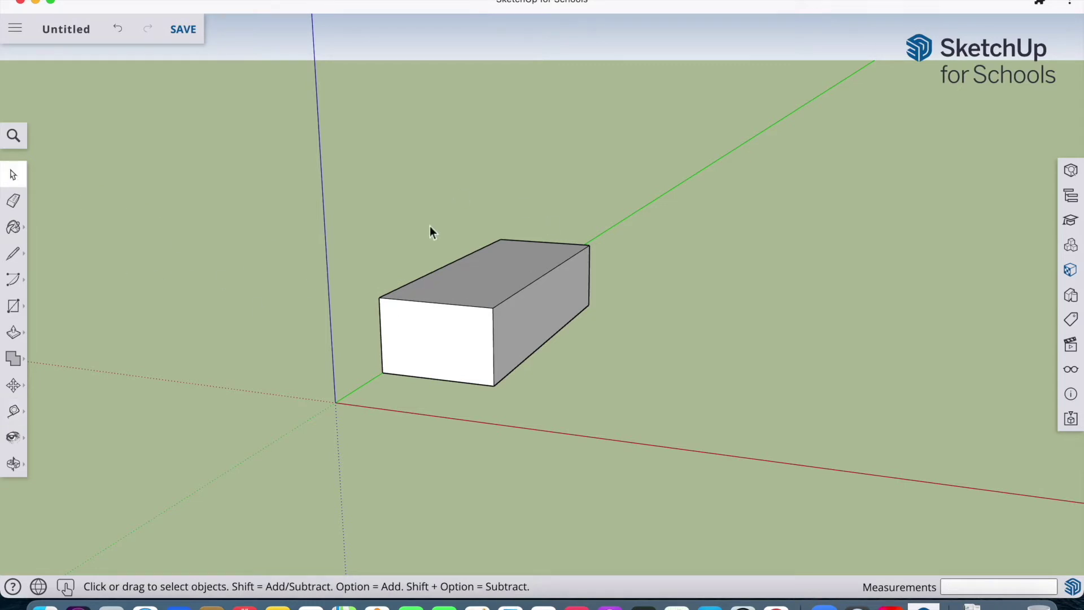
pyautogui.click(14, 306)
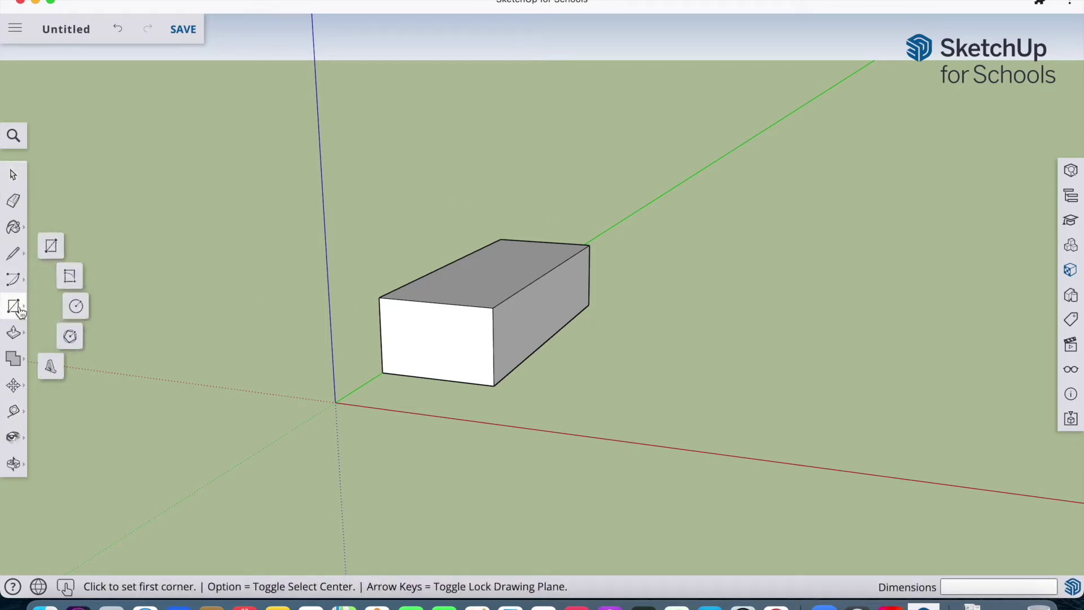
pyautogui.click(74, 308)
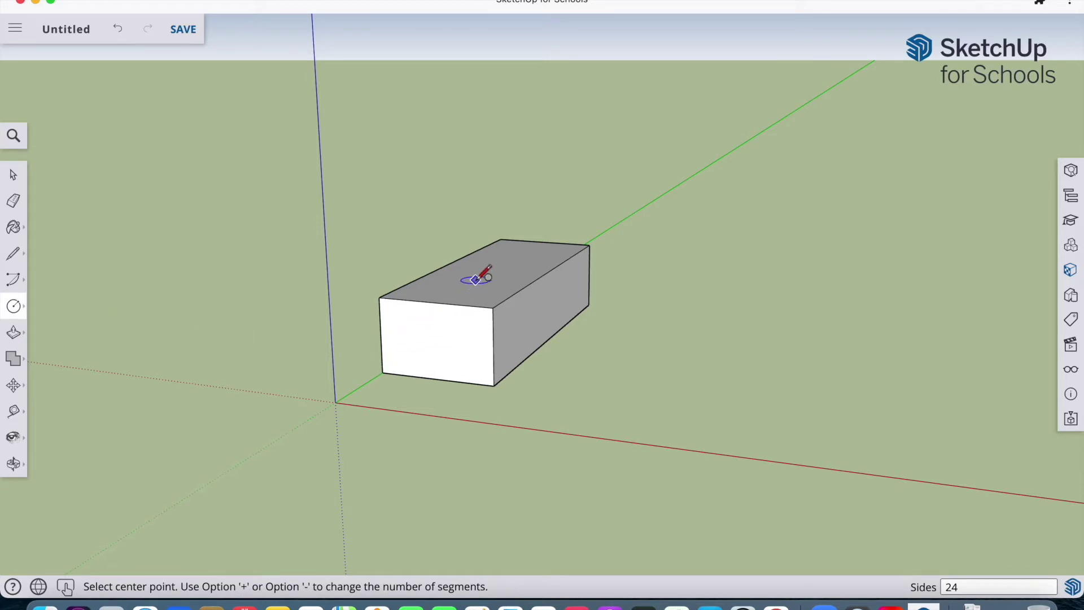
pyautogui.click(539, 309)
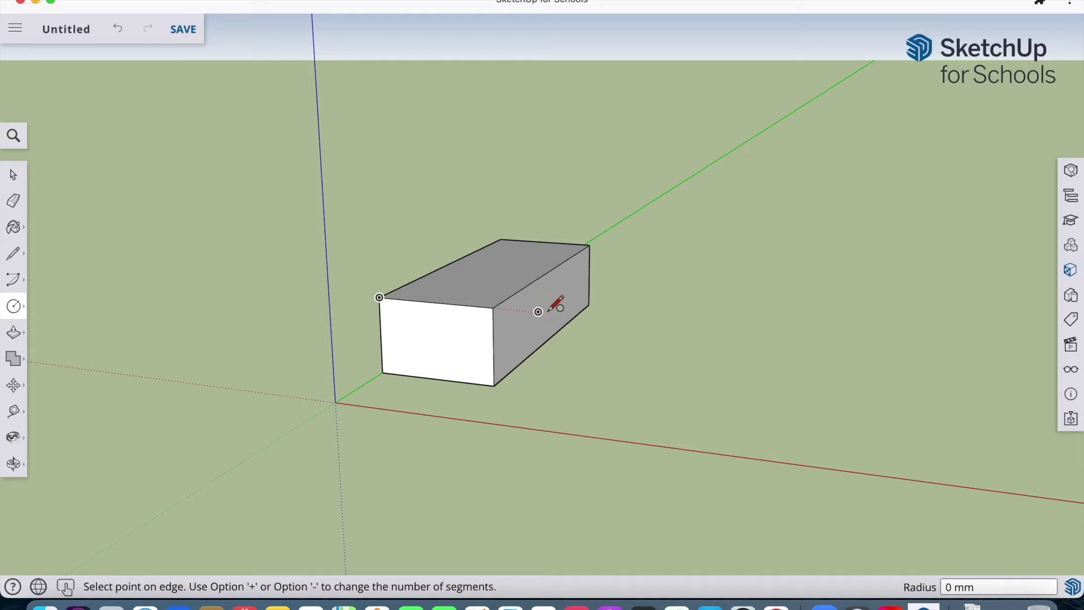
pyautogui.click(556, 305)
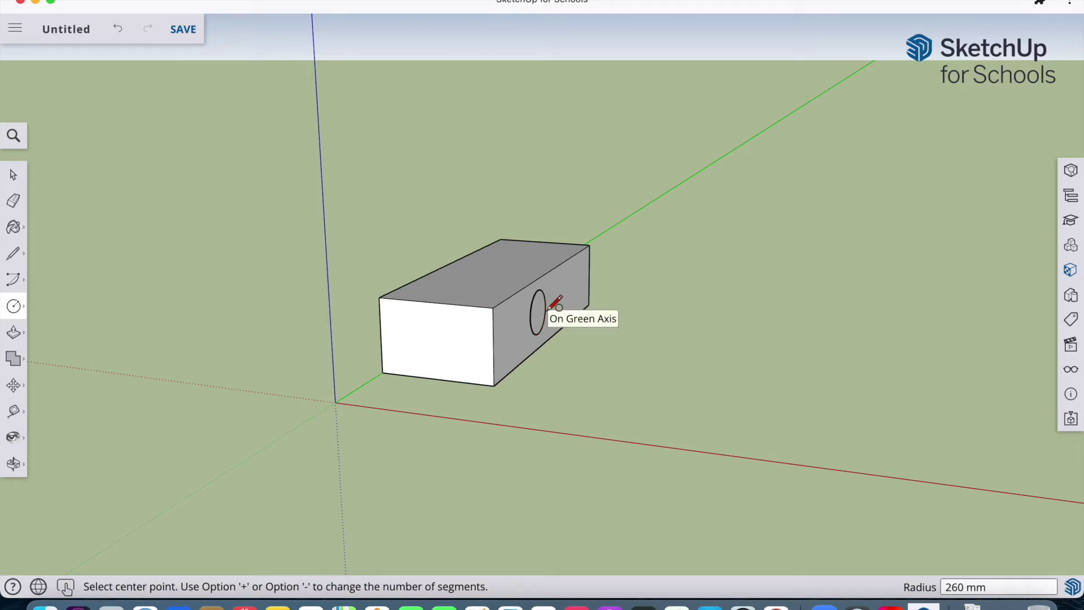
# Step: Try to Push/Pull the circle about 1987 mm into the block, and undo both the push and the circle
pyautogui.click(14, 333)
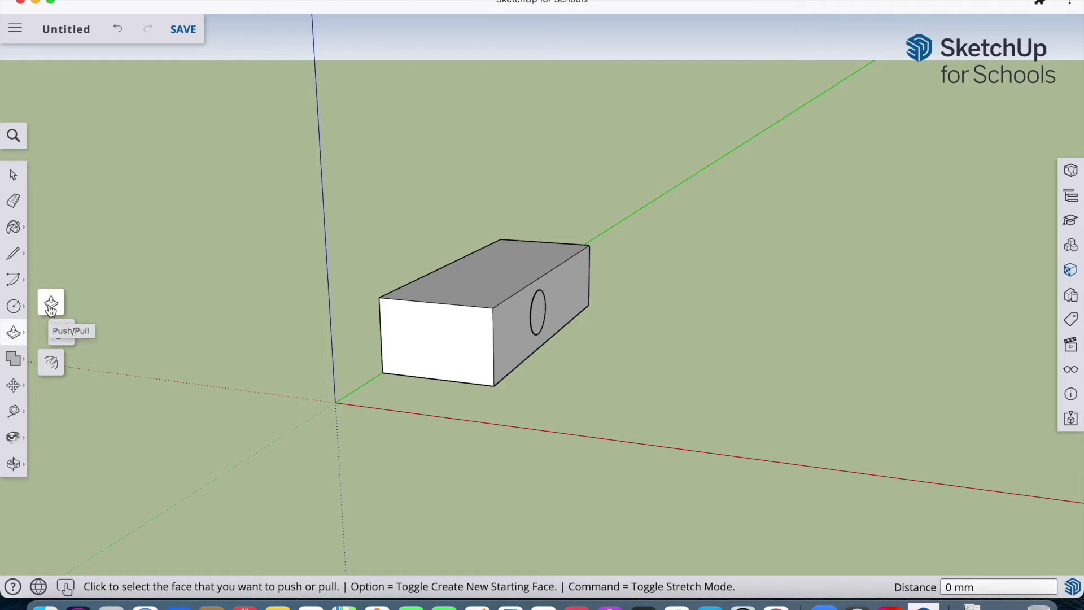
pyautogui.click(51, 308)
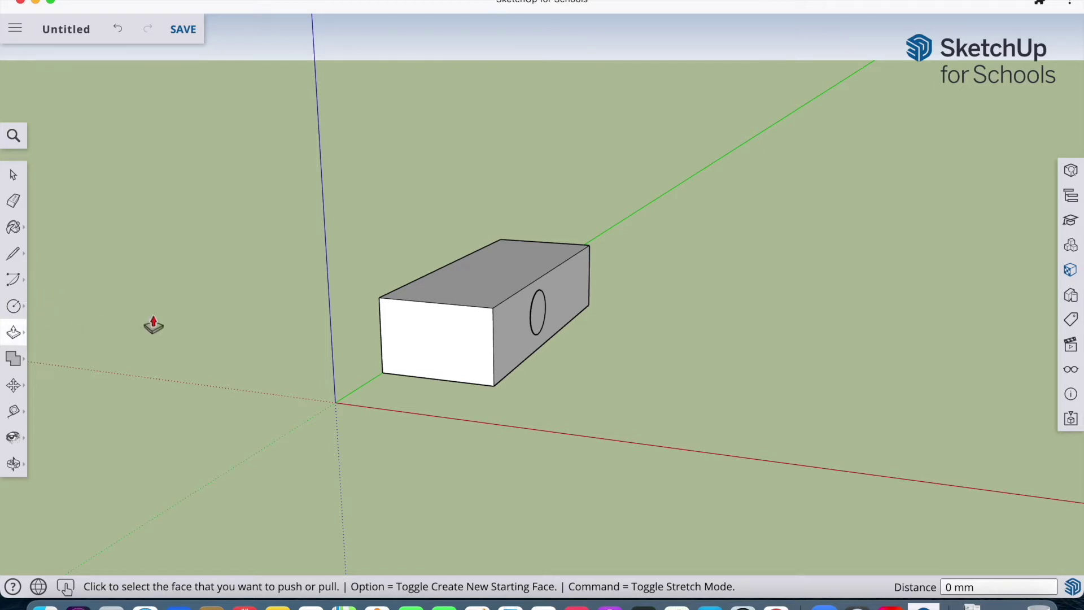
pyautogui.click(538, 324)
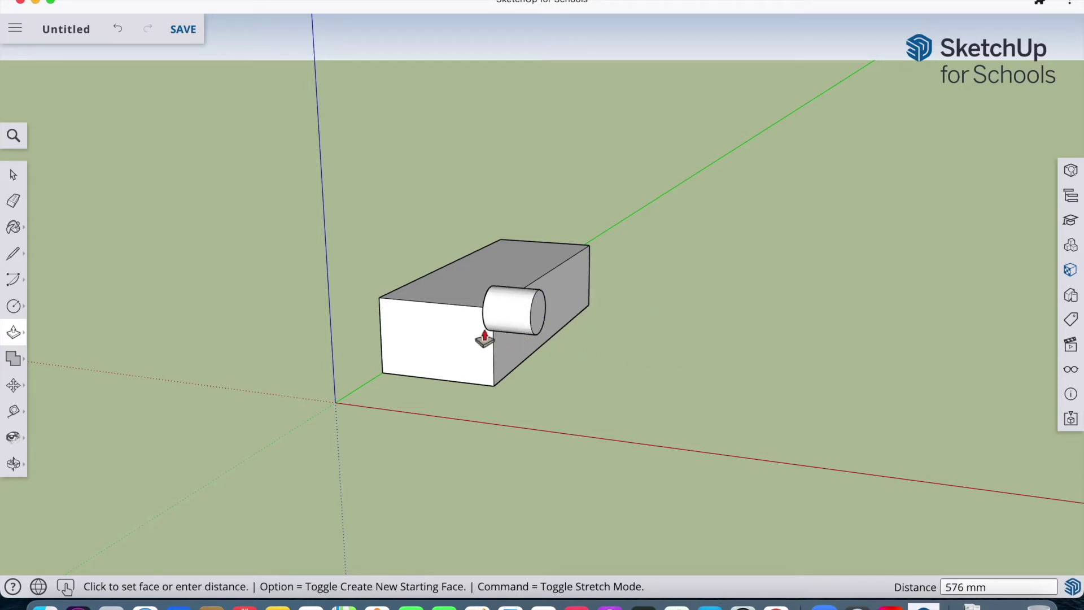
pyautogui.click(387, 321)
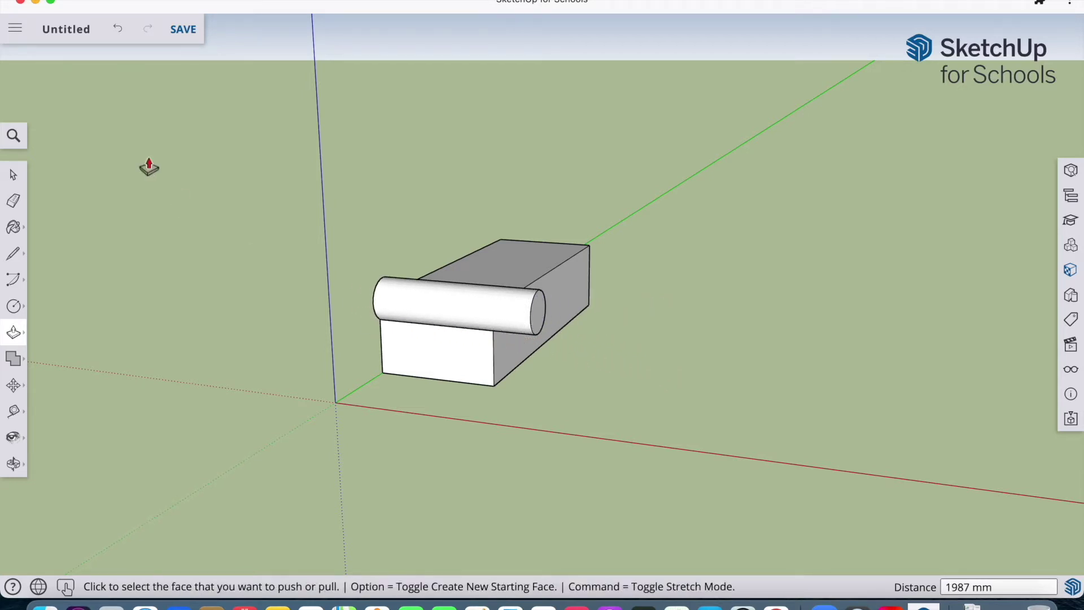
pyautogui.click(13, 464)
pyautogui.moveTo(264, 317); pyautogui.dragTo(231, 337)
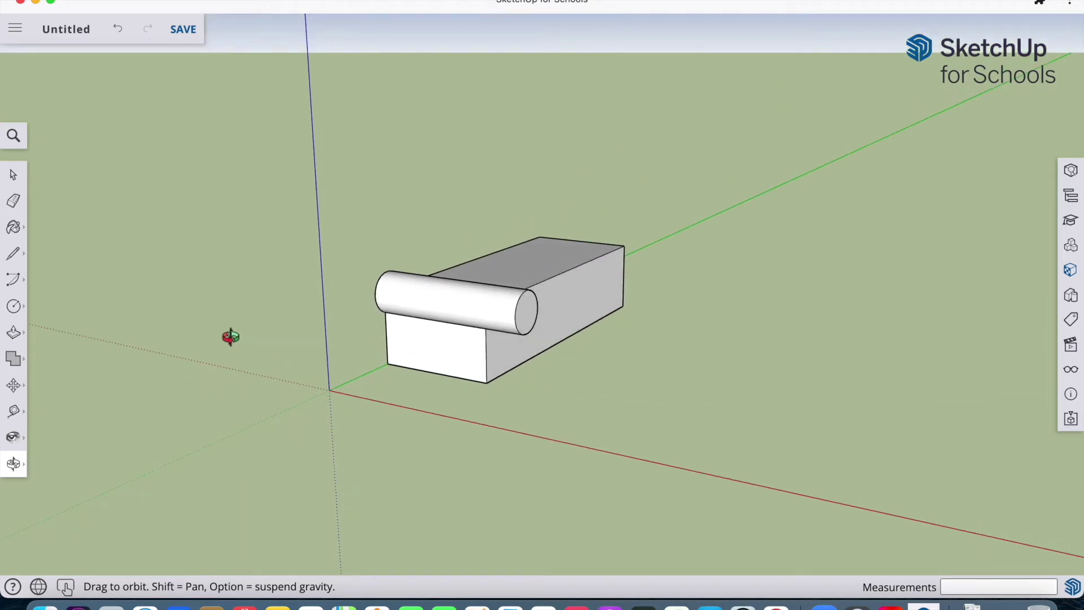
pyautogui.press('super+z')
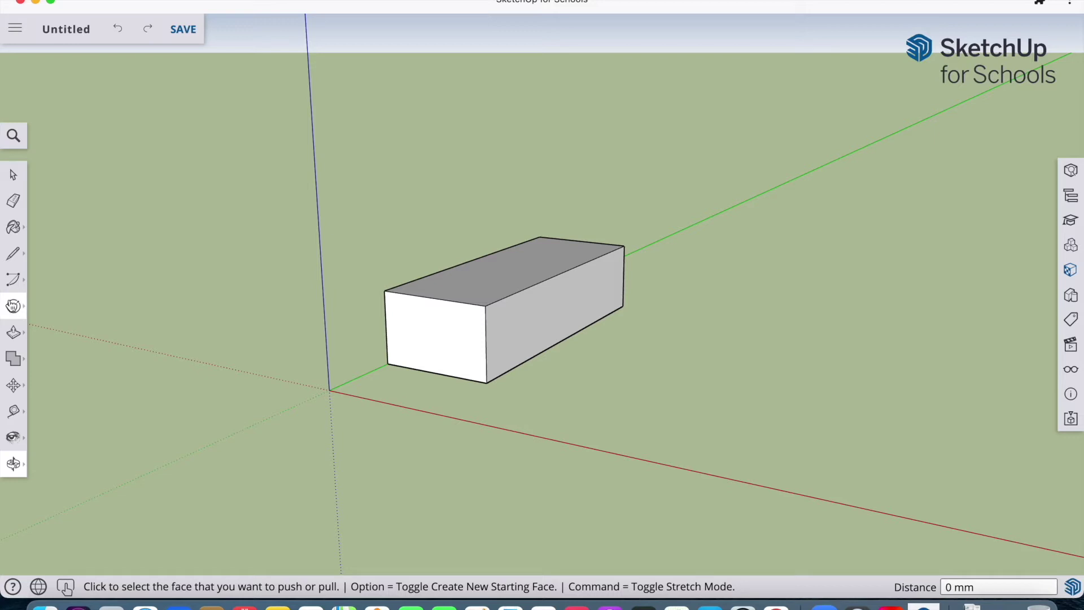
# Step: Draw a circle with a radius of about 201 mm on the lower middle of the block's right side face
pyautogui.click(13, 306)
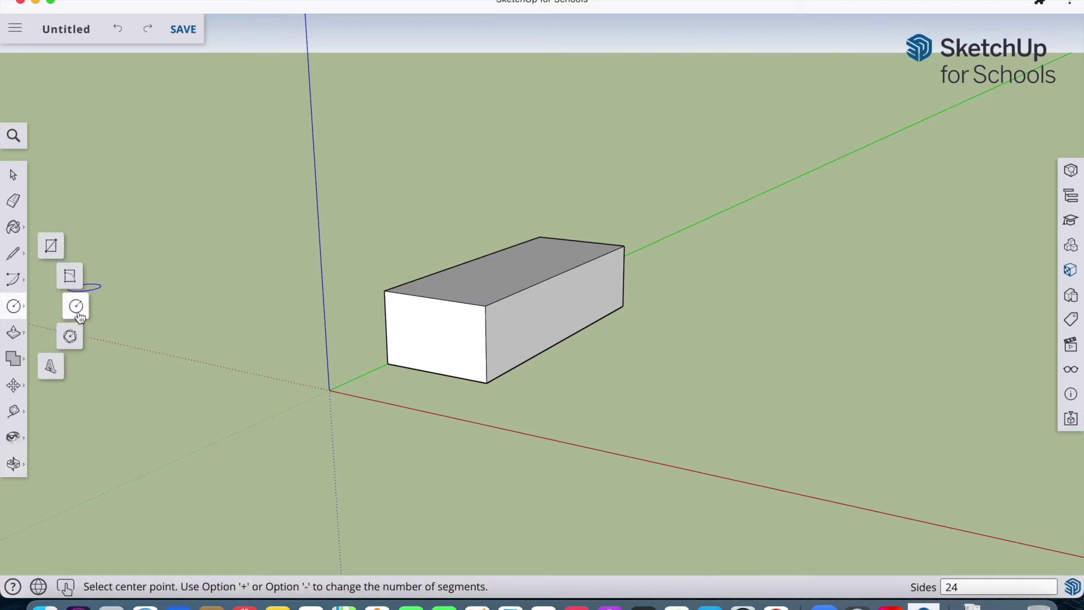
pyautogui.click(76, 308)
pyautogui.click(557, 318)
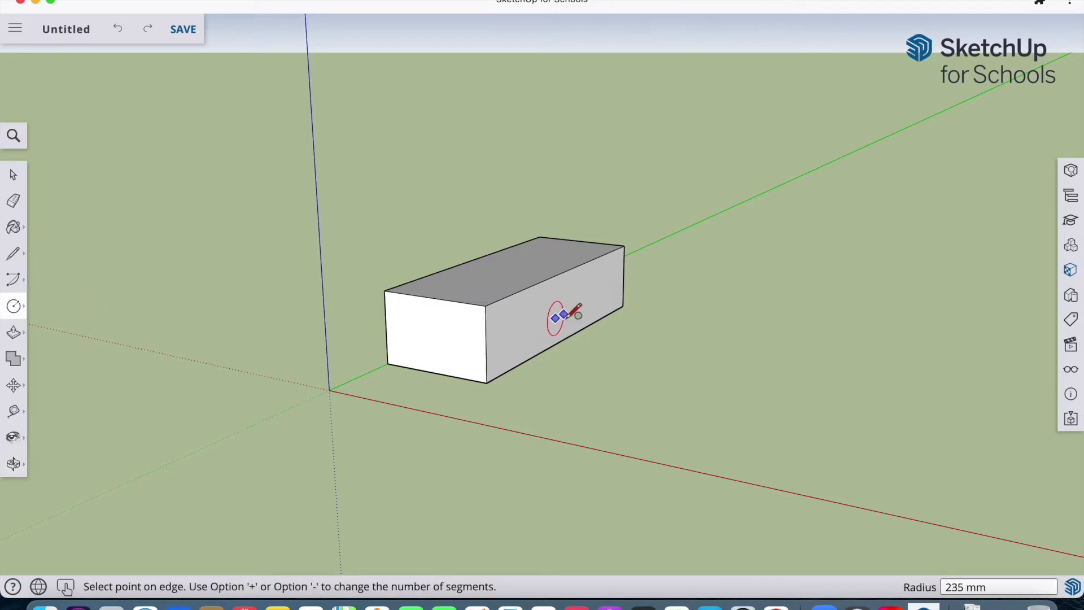
pyautogui.click(559, 308)
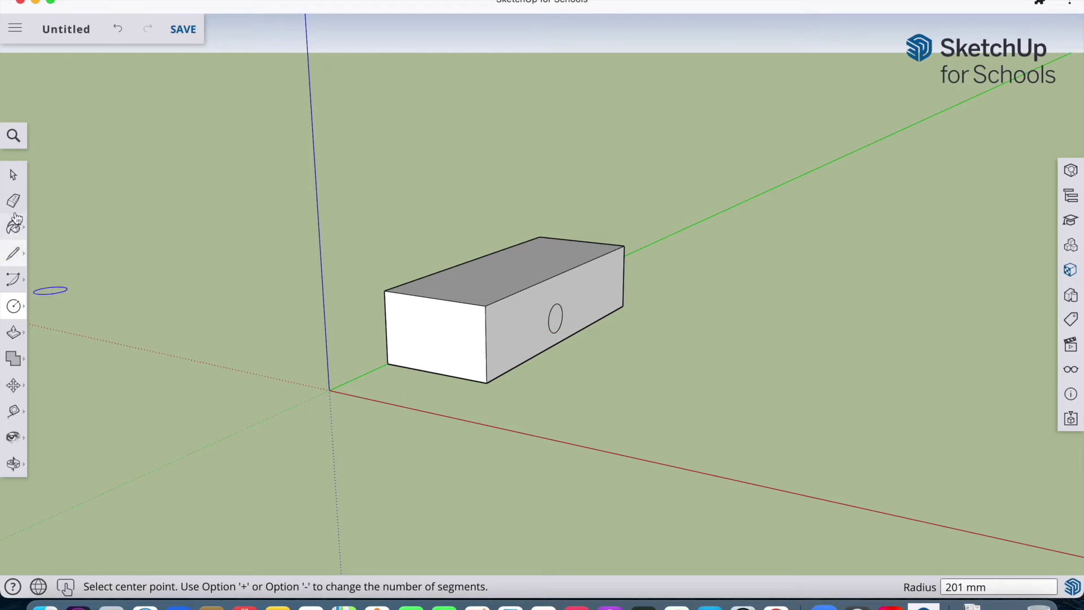
# Step: Try to push the circle through the block and well beyond its far side, and view it from behind
pyautogui.click(14, 332)
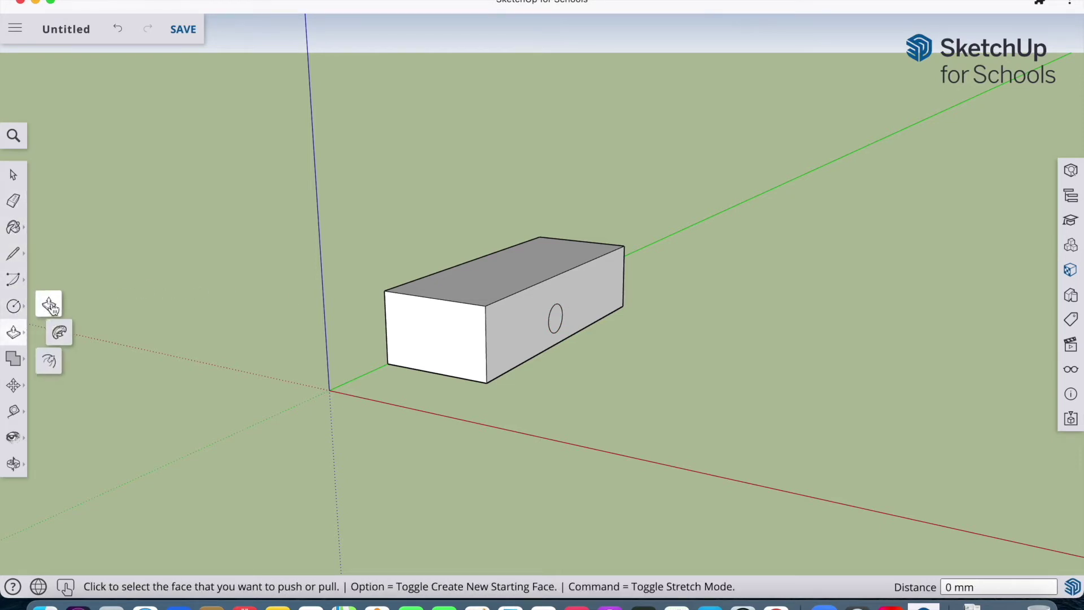
pyautogui.click(564, 326)
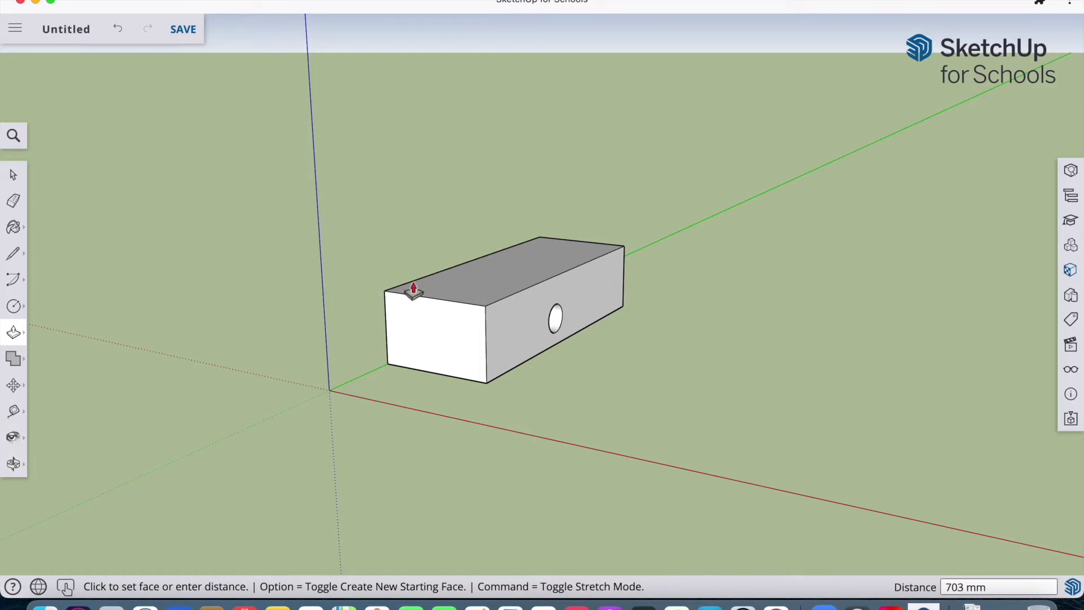
pyautogui.click(14, 465)
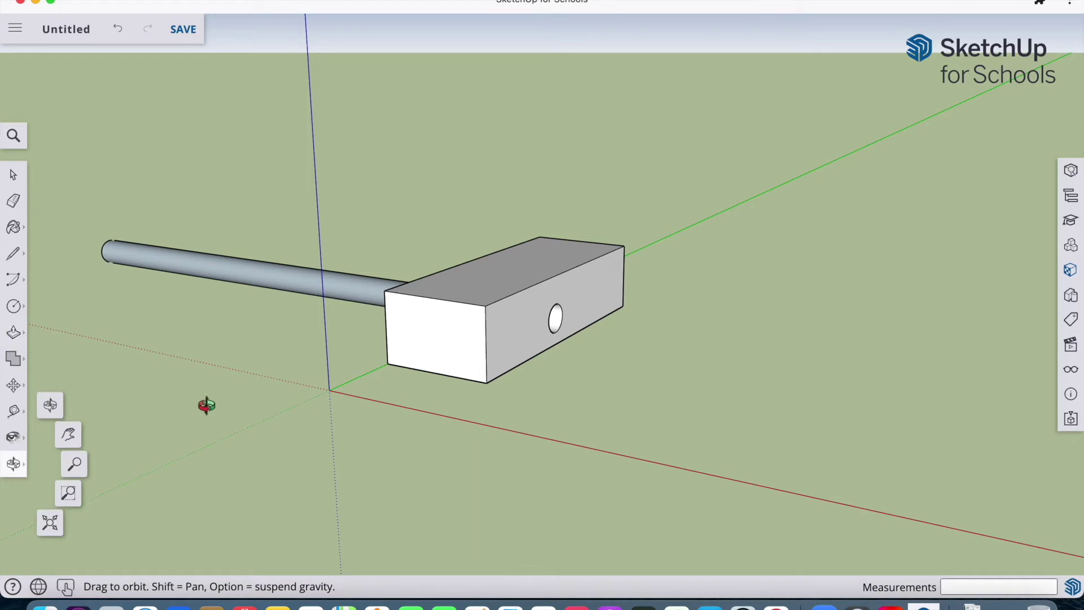
pyautogui.moveTo(309, 371); pyautogui.dragTo(578, 396)
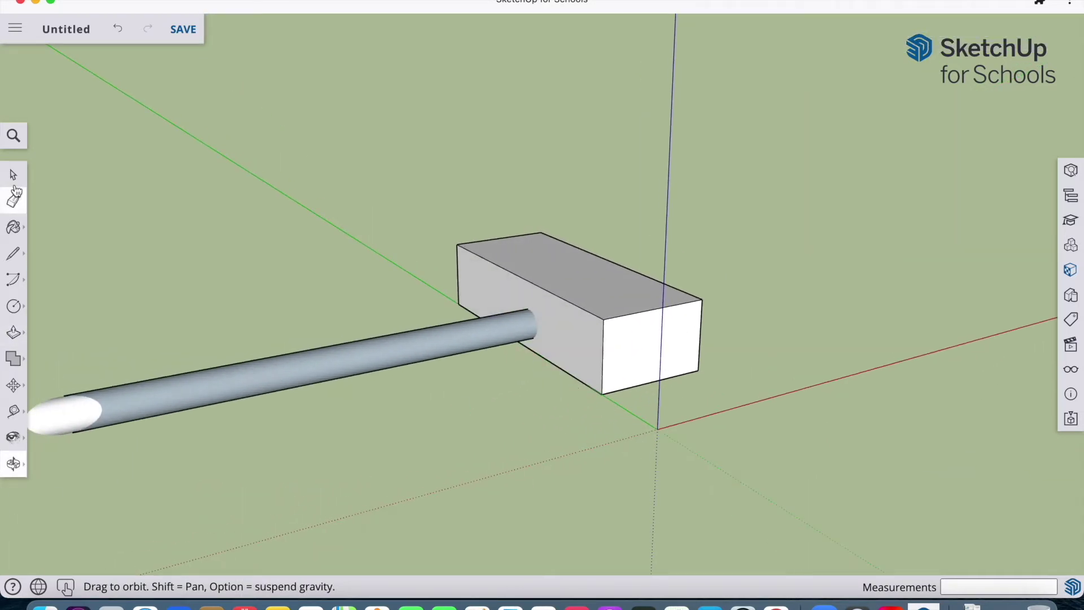
# Step: Push the circle 1492 mm through to the block's far face to cut a round hole, and undo the cut after inspecting it
pyautogui.click(13, 464)
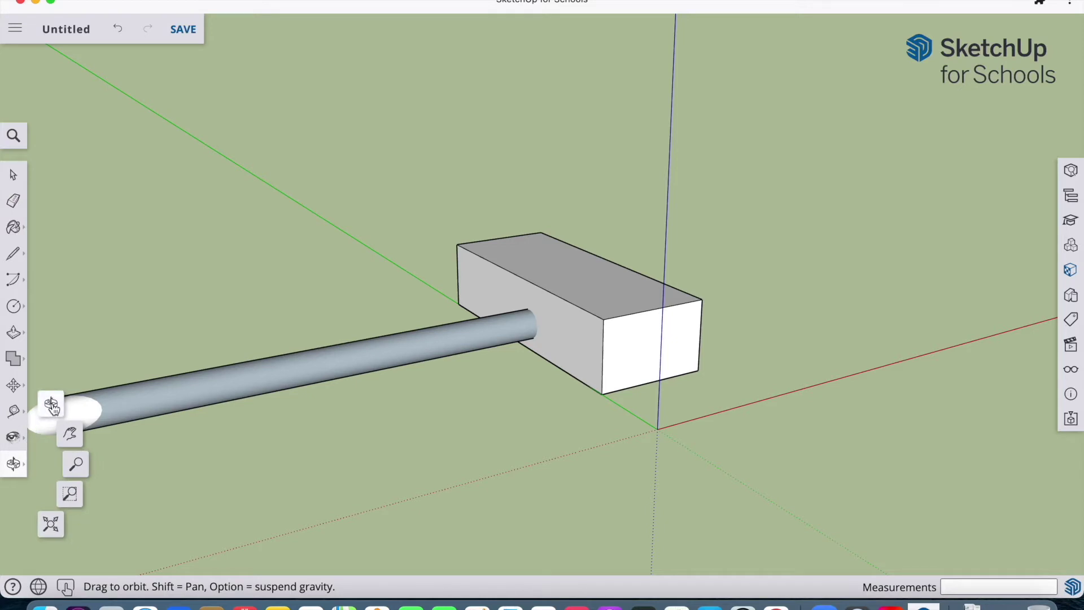
pyautogui.rightClick(305, 370)
pyautogui.click(330, 375)
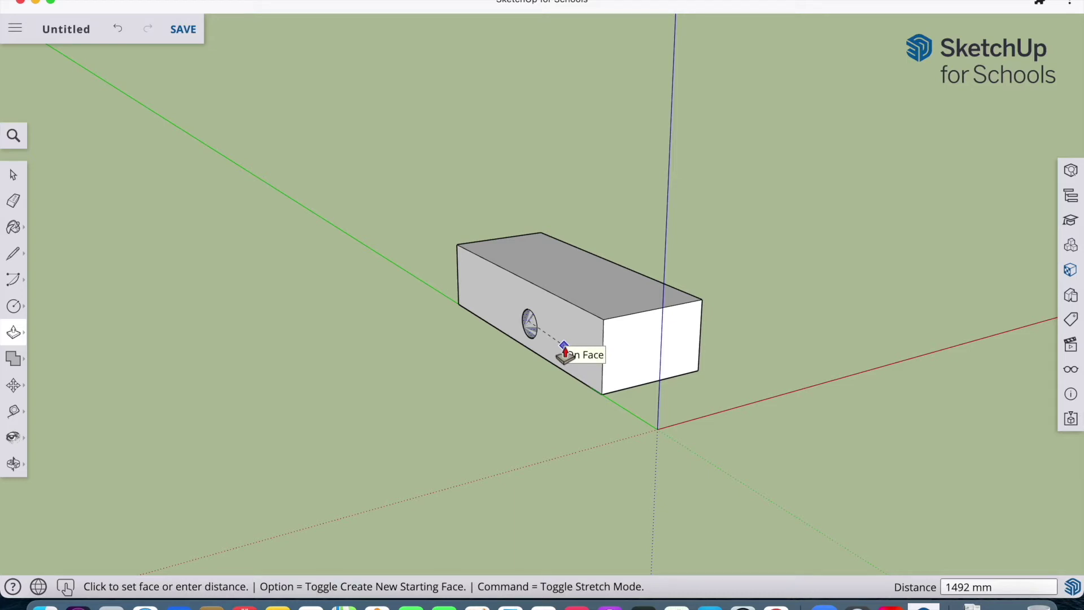
pyautogui.click(565, 351)
pyautogui.click(13, 463)
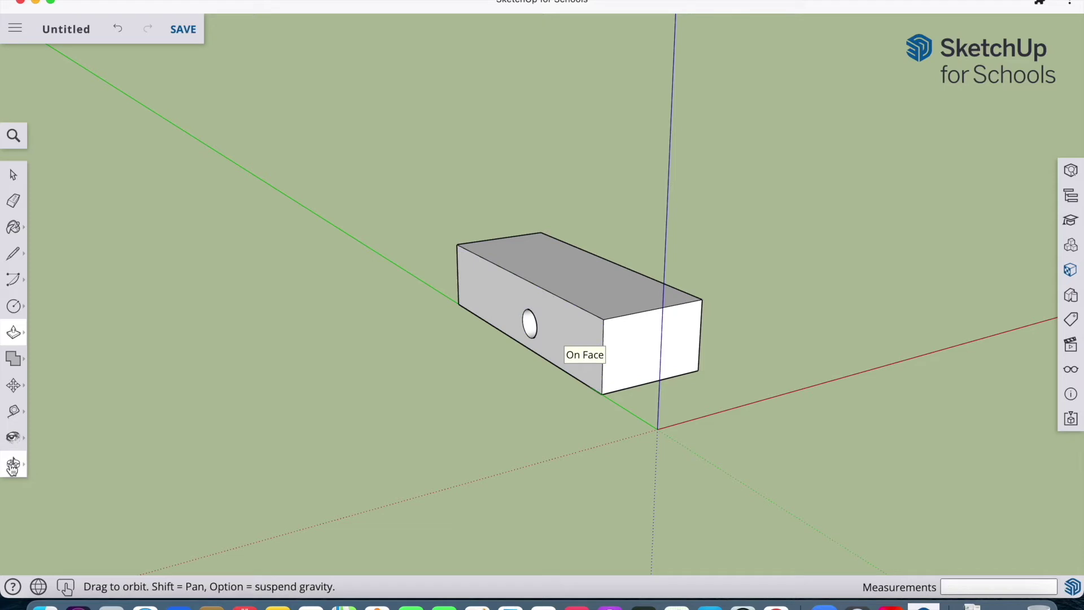
pyautogui.moveTo(462, 327); pyautogui.dragTo(252, 306)
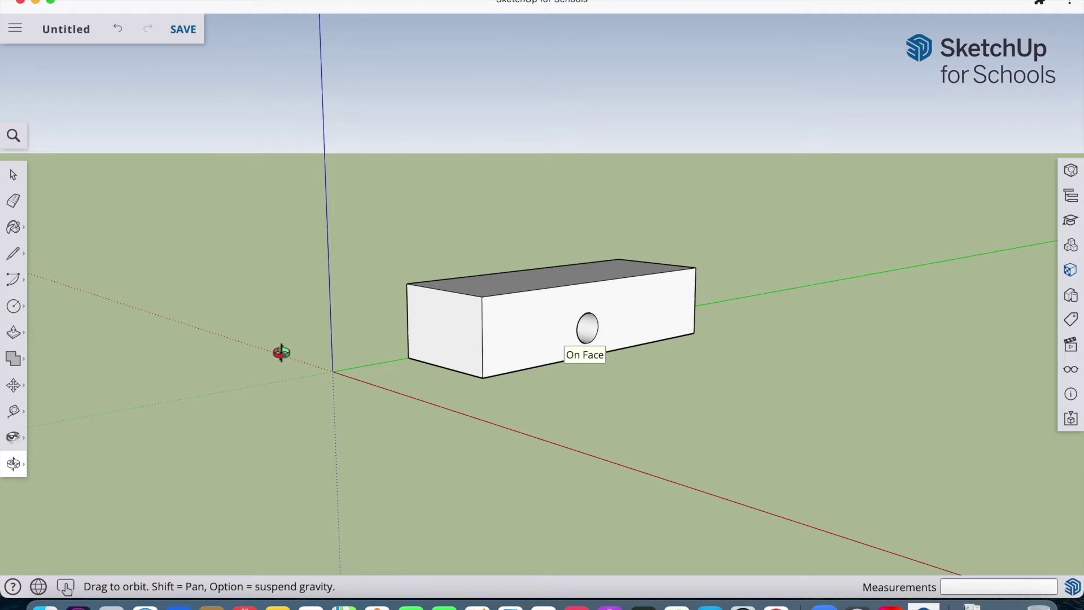
pyautogui.press('p')
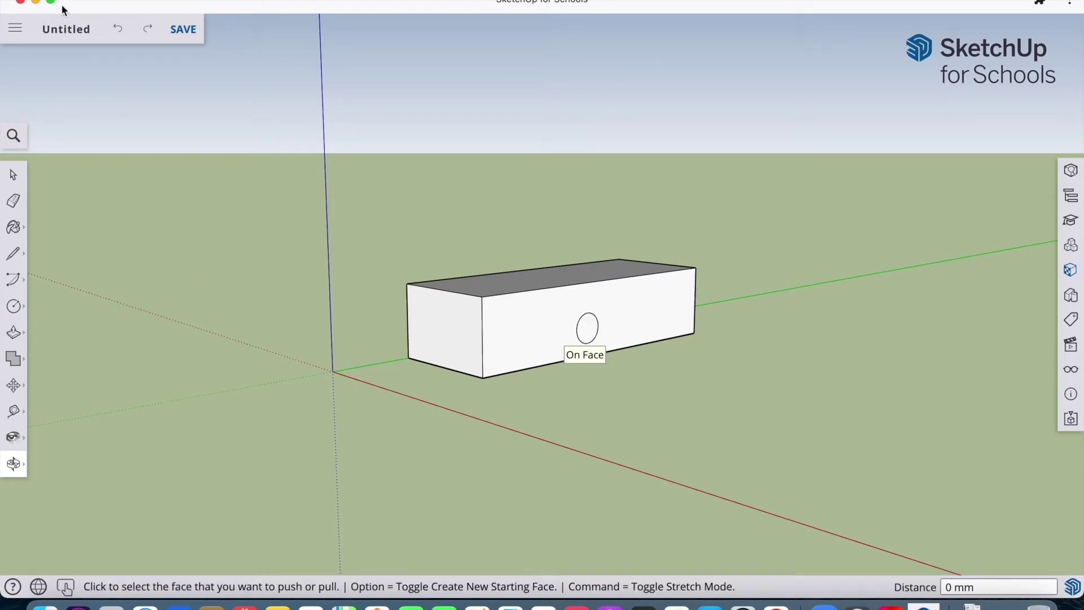
# Step: Start a new model without saving the current one, and delete the default figure near the origin
pyautogui.click(7, 40)
pyautogui.click(61, 102)
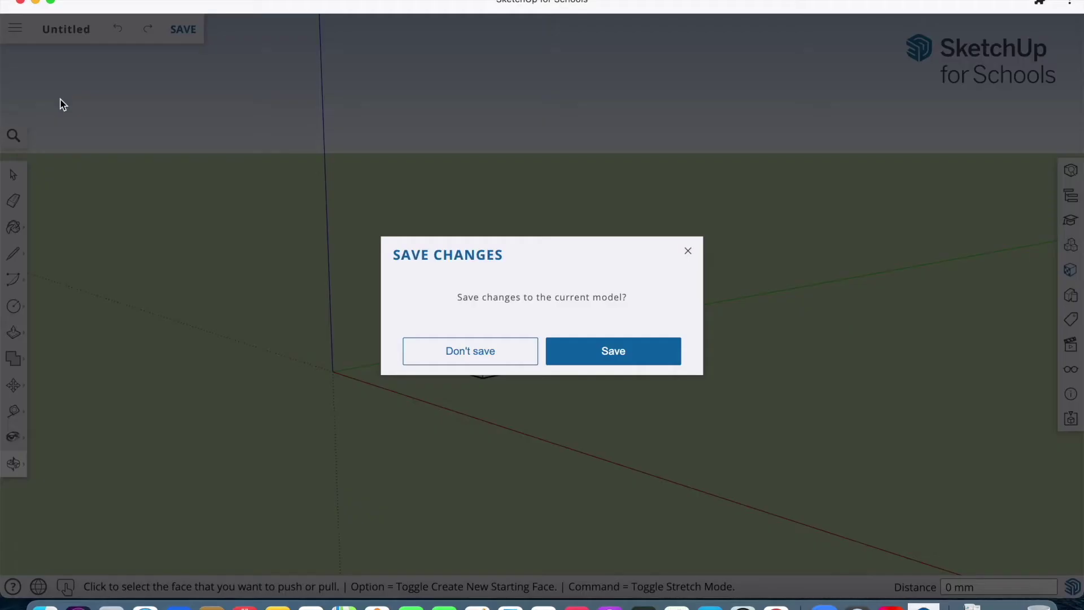
pyautogui.click(489, 357)
pyautogui.click(279, 320)
pyautogui.press('Delete')
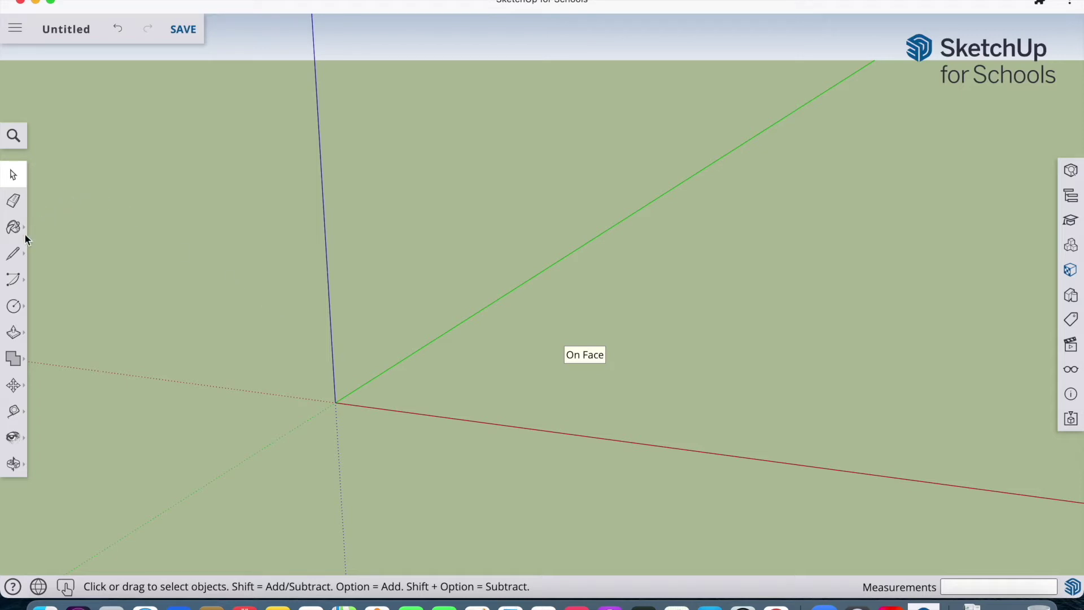
# Step: Orbit the empty model down to the horizon and pan the axes origin back into the middle of the view
pyautogui.click(13, 254)
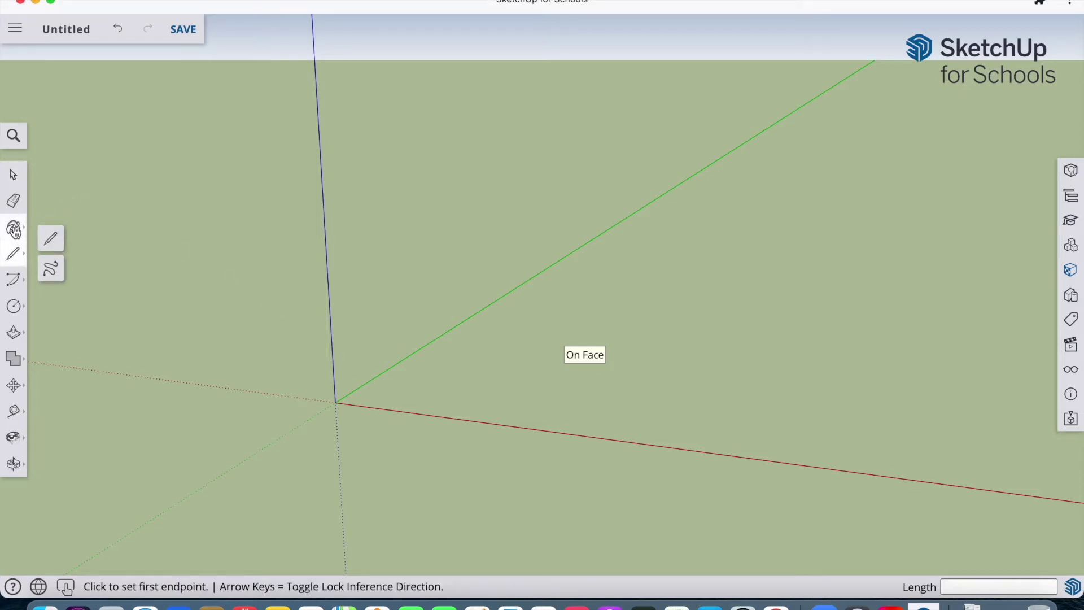
pyautogui.click(14, 464)
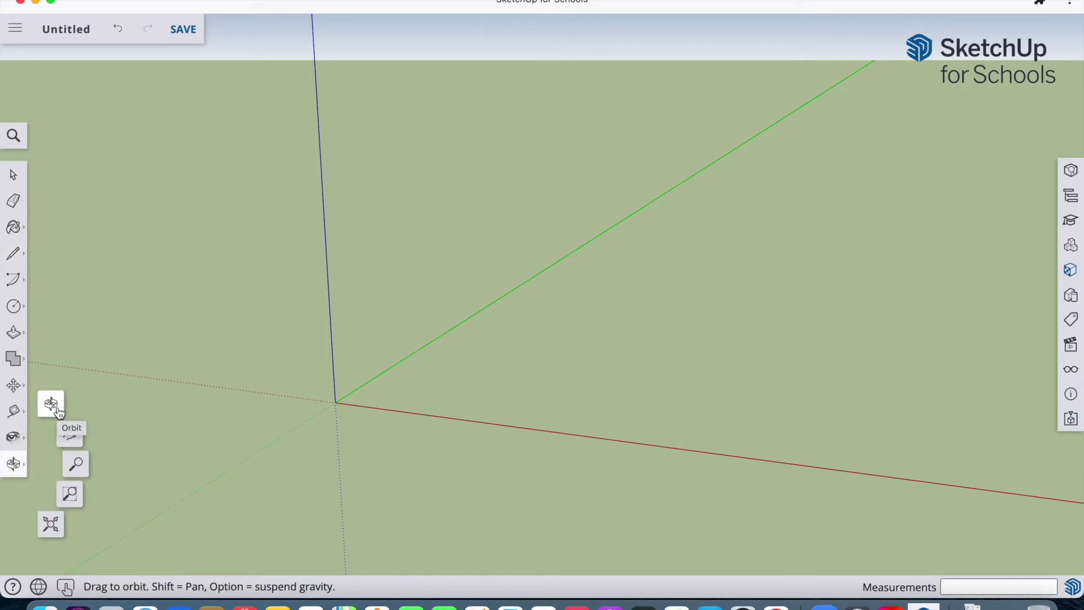
pyautogui.click(51, 404)
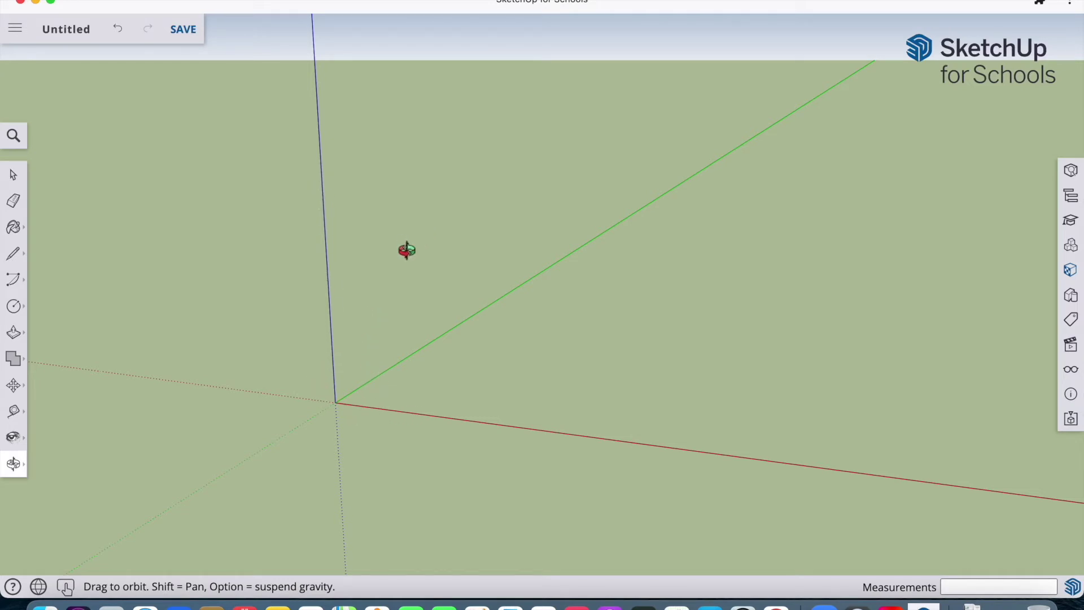
pyautogui.moveTo(397, 249); pyautogui.dragTo(440, 222)
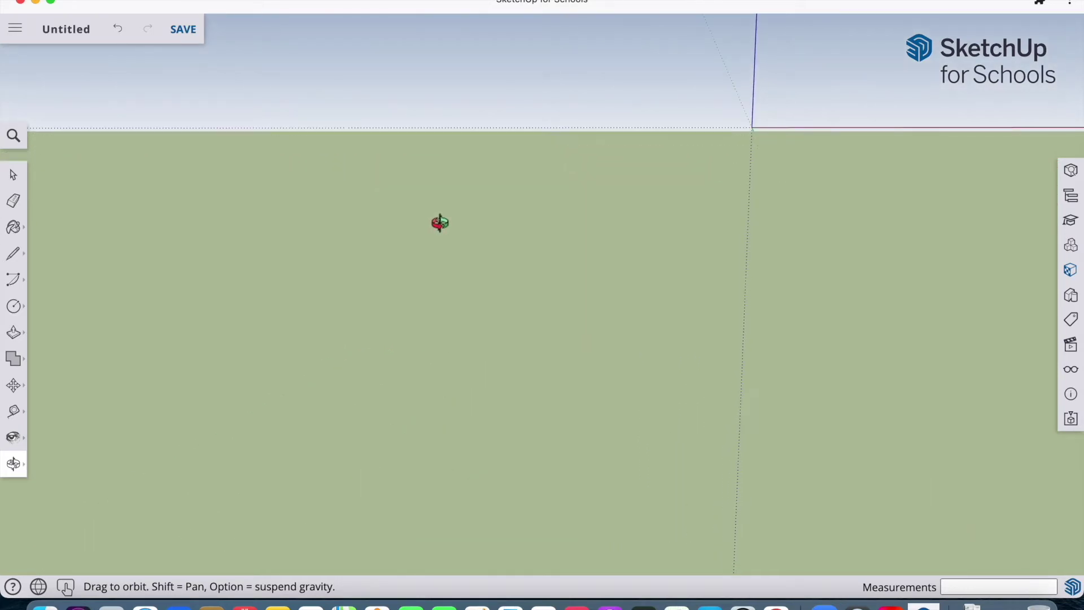
pyautogui.click(12, 464)
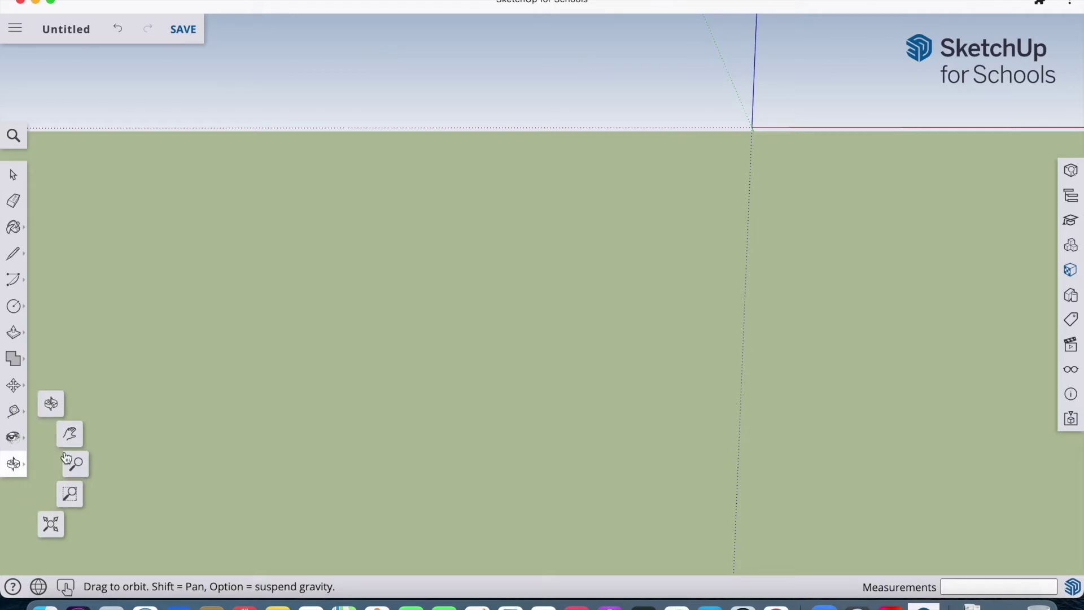
pyautogui.click(70, 450)
pyautogui.moveTo(617, 218); pyautogui.dragTo(189, 493)
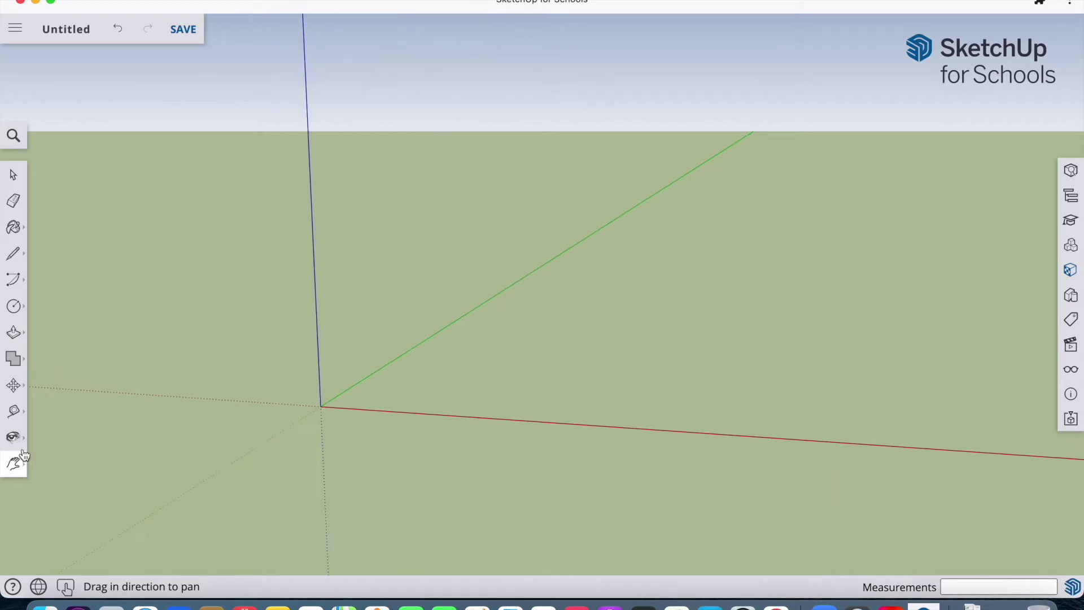
# Step: Orbit around the axes, use Zoom Extents, and orbit level with the ground plane before returning to the Line tool
pyautogui.click(12, 467)
pyautogui.click(49, 404)
pyautogui.moveTo(328, 400); pyautogui.dragTo(494, 314)
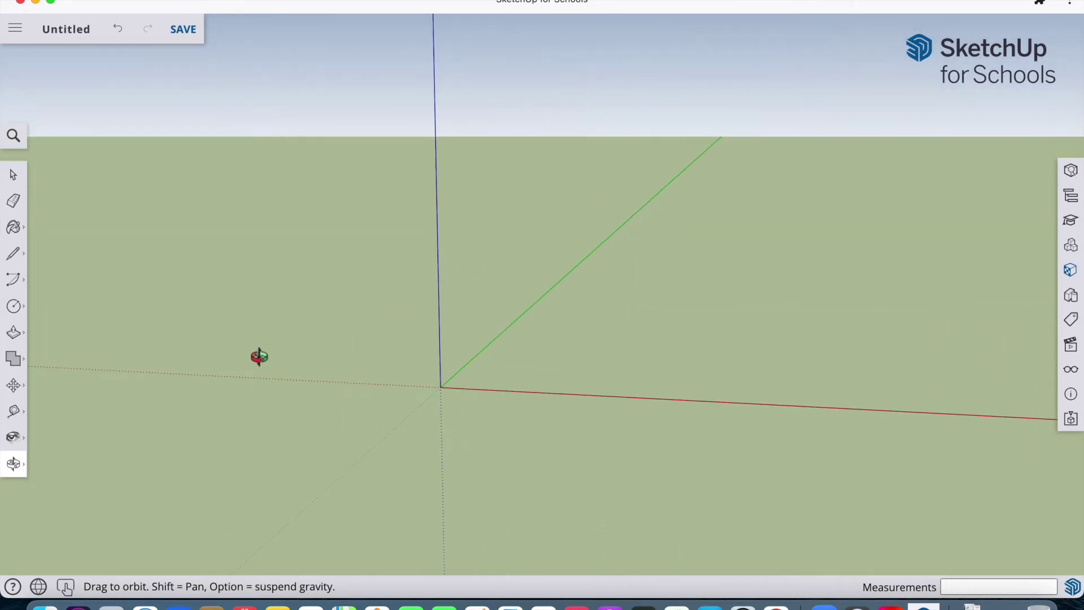
pyautogui.click(12, 463)
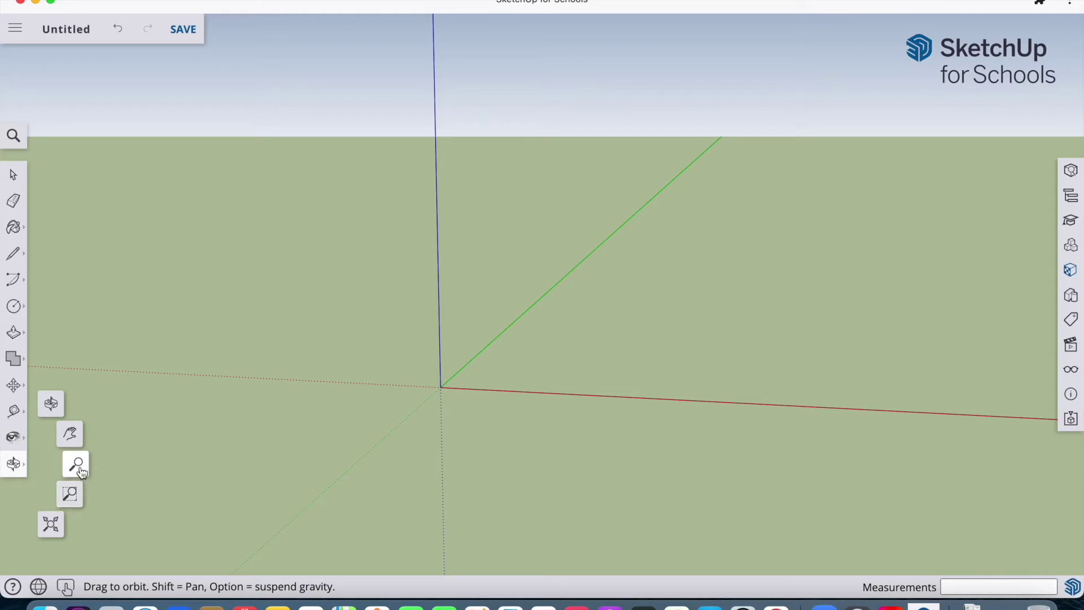
pyautogui.click(49, 531)
pyautogui.moveTo(283, 400); pyautogui.dragTo(506, 382)
pyautogui.moveTo(453, 246)
pyautogui.mouseDown()
pyautogui.moveTo(470, 276)
pyautogui.moveTo(462, 293)
pyautogui.moveTo(422, 178)
pyautogui.moveTo(422, 198)
pyautogui.mouseUp()
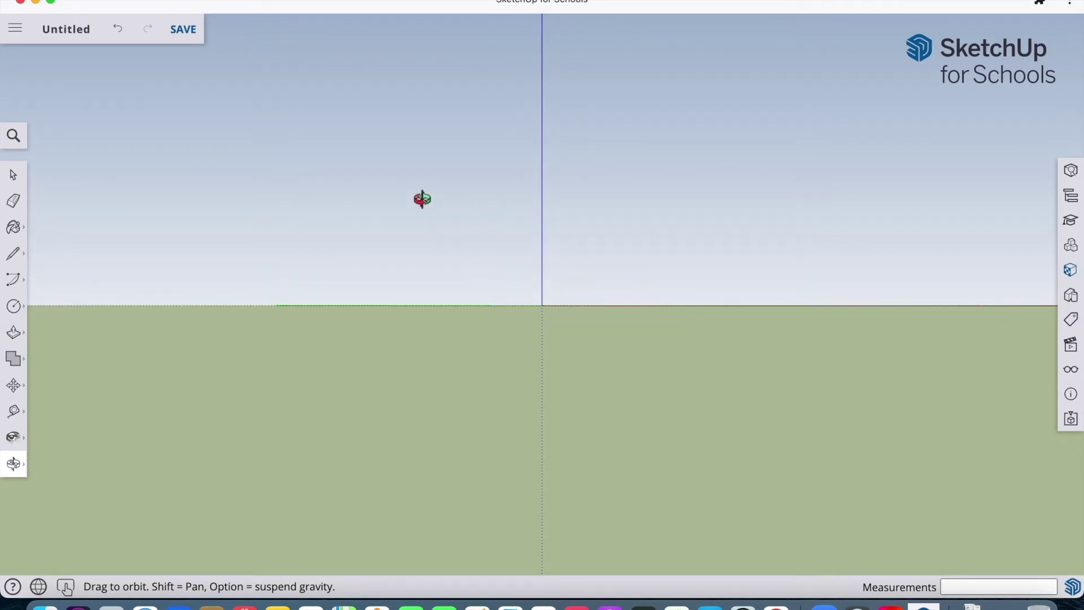
pyautogui.rightClick(416, 203)
pyautogui.click(444, 251)
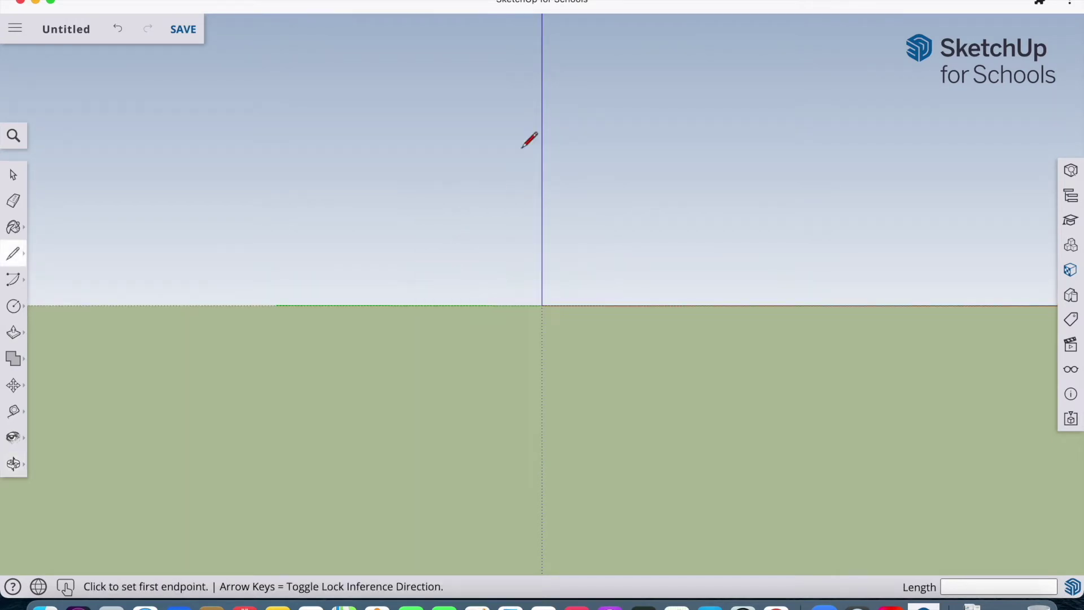
# Step: Try drawing an open seven-segment profile beside the blue axis, with two flat feet, a flat-topped peak and raised outer ends
pyautogui.click(14, 254)
pyautogui.click(49, 242)
pyautogui.click(545, 256)
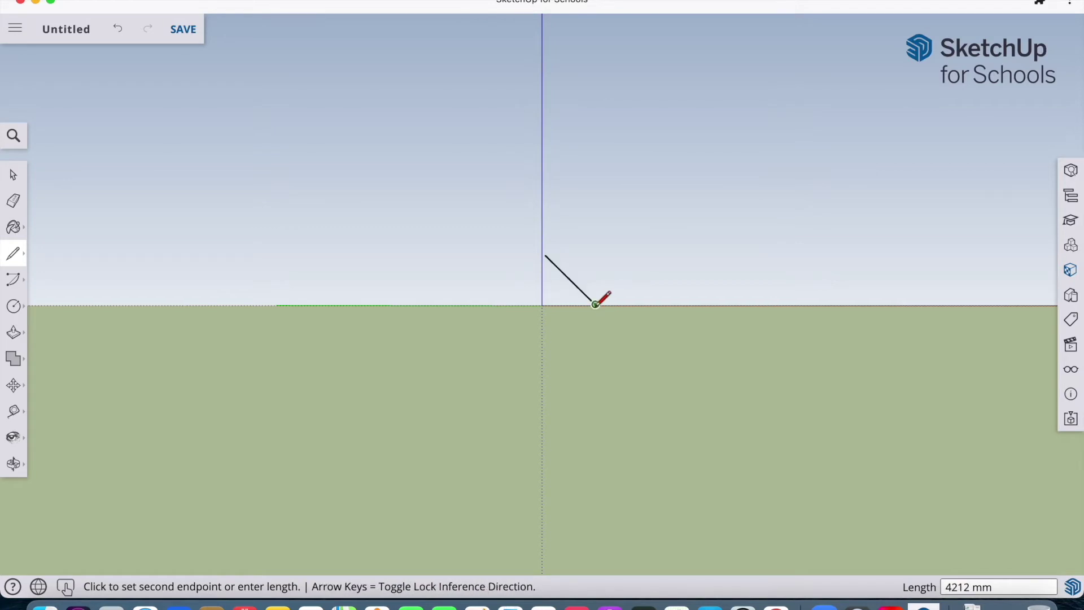
pyautogui.click(596, 304)
pyautogui.click(669, 305)
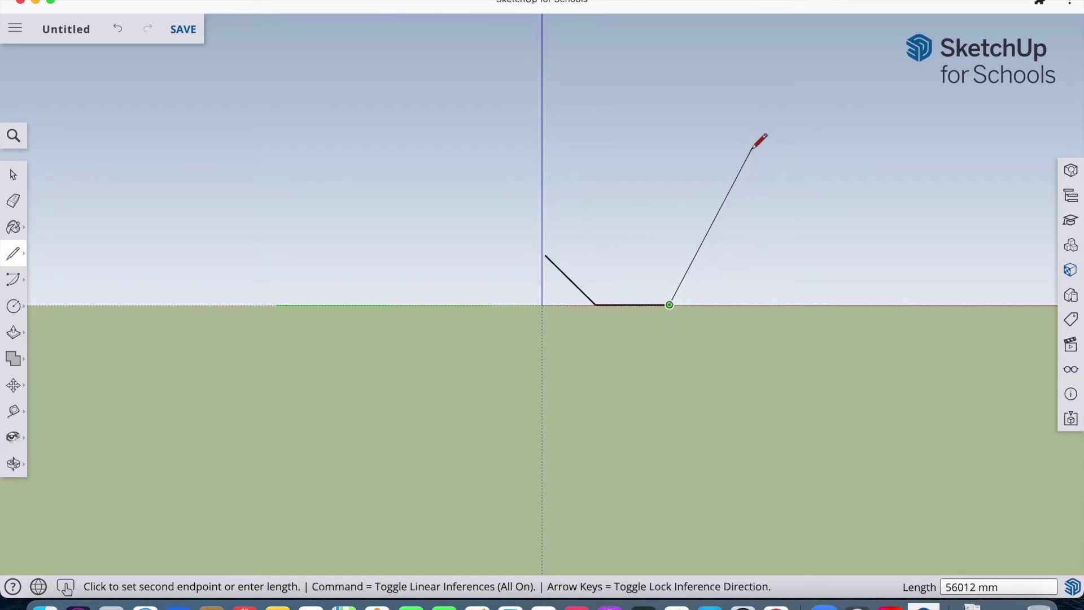
pyautogui.click(752, 148)
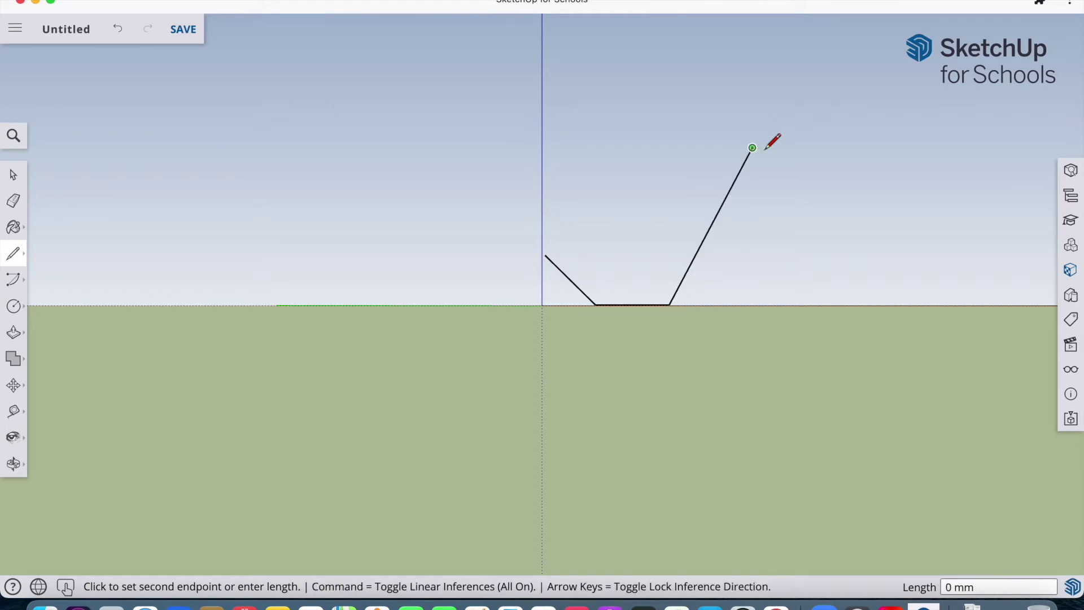
pyautogui.click(817, 151)
pyautogui.click(913, 304)
pyautogui.click(977, 304)
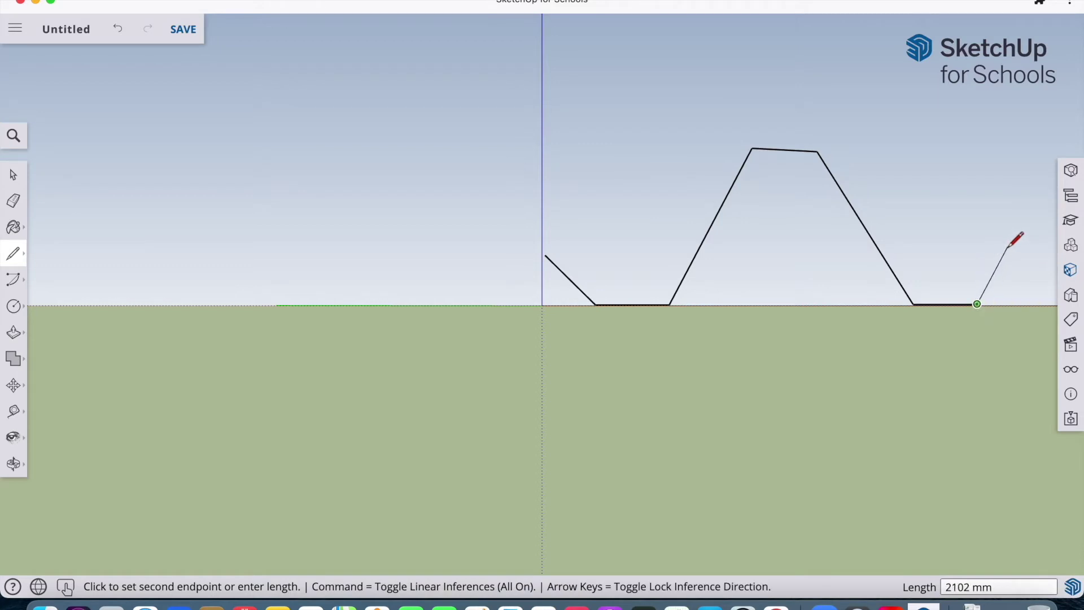
pyautogui.click(1009, 246)
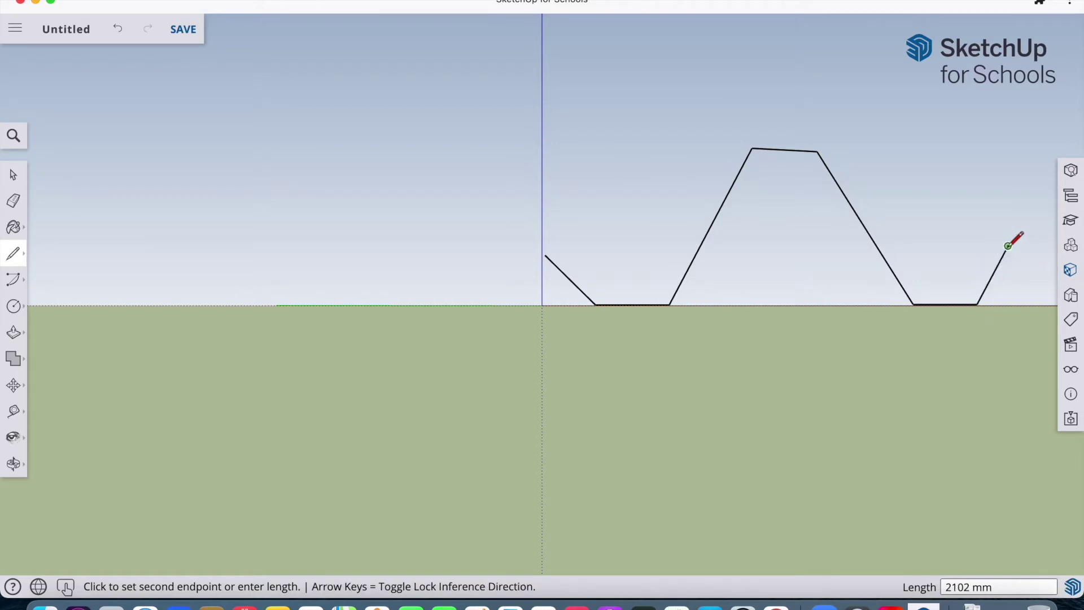
pyautogui.click(14, 175)
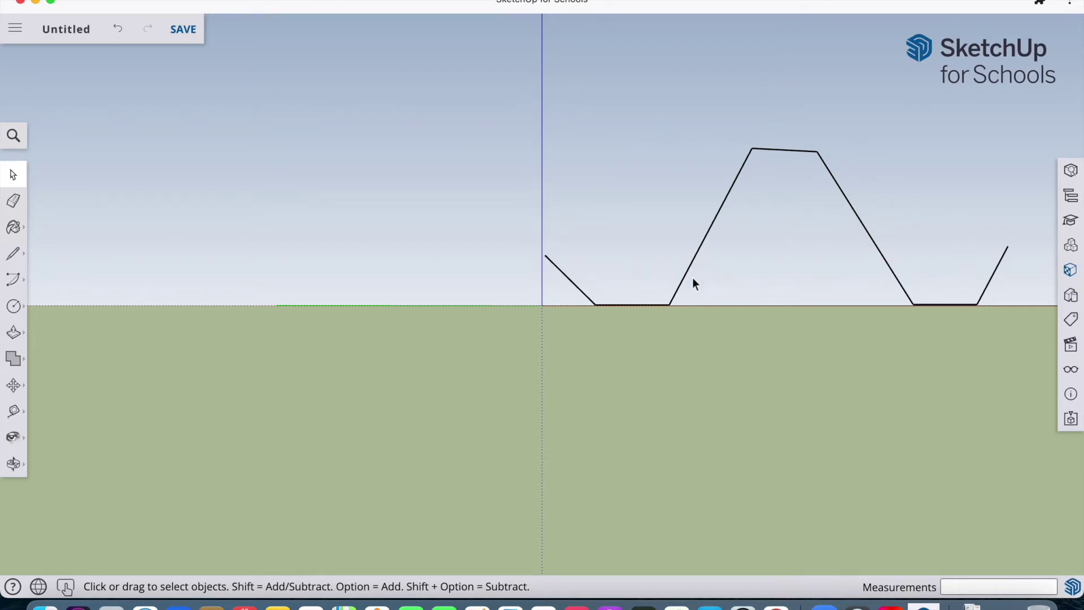
# Step: Orbit the profile to check its alignment, and erase all of its line segments
pyautogui.click(26, 468)
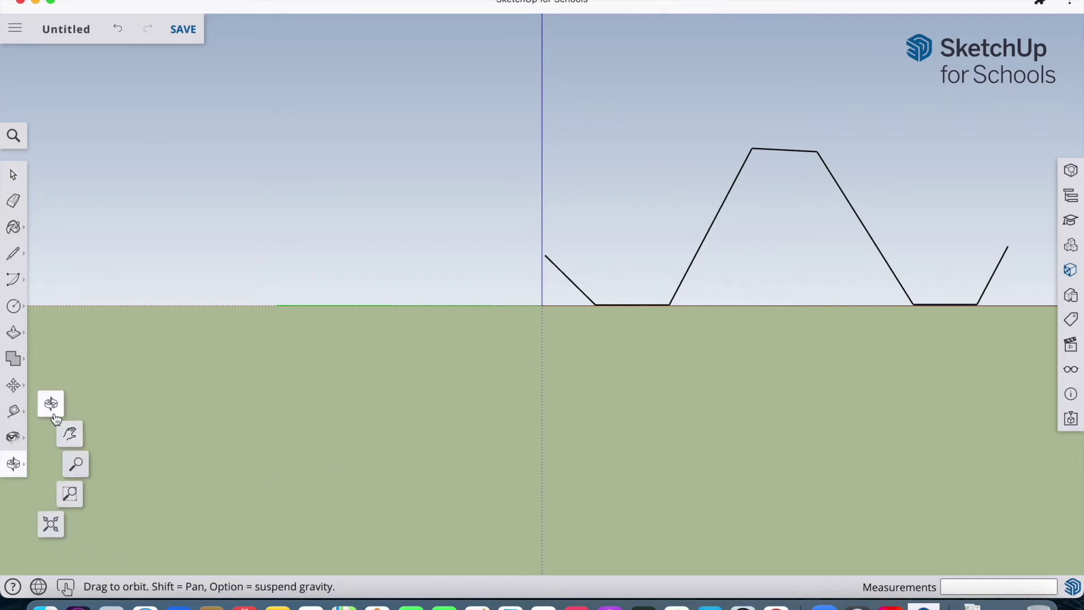
pyautogui.moveTo(835, 230); pyautogui.dragTo(950, 25)
pyautogui.moveTo(965, 23); pyautogui.dragTo(638, 263)
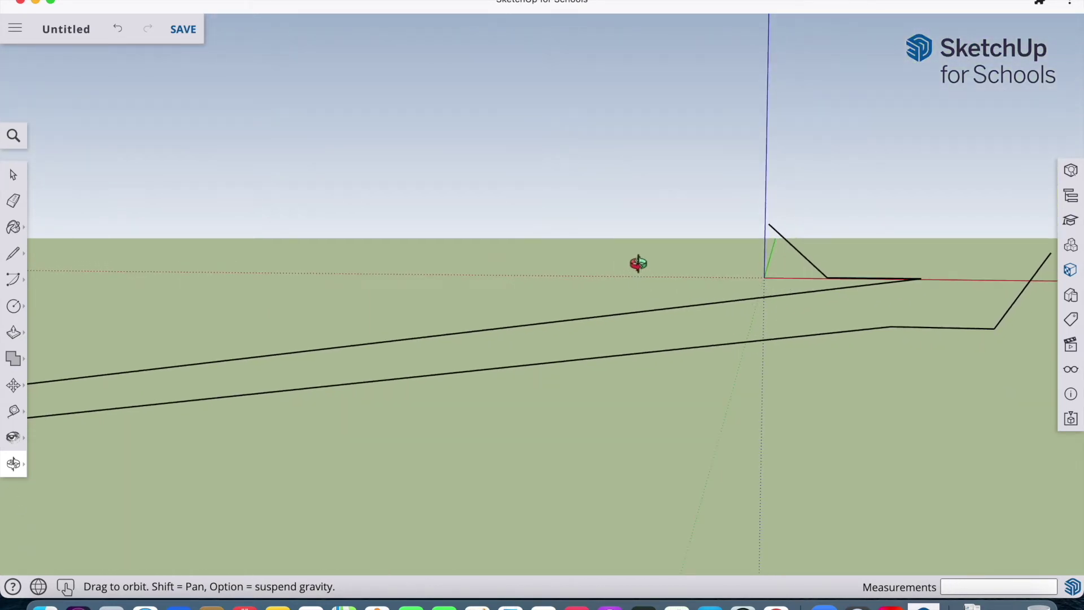
pyautogui.rightClick(638, 263)
pyautogui.click(666, 314)
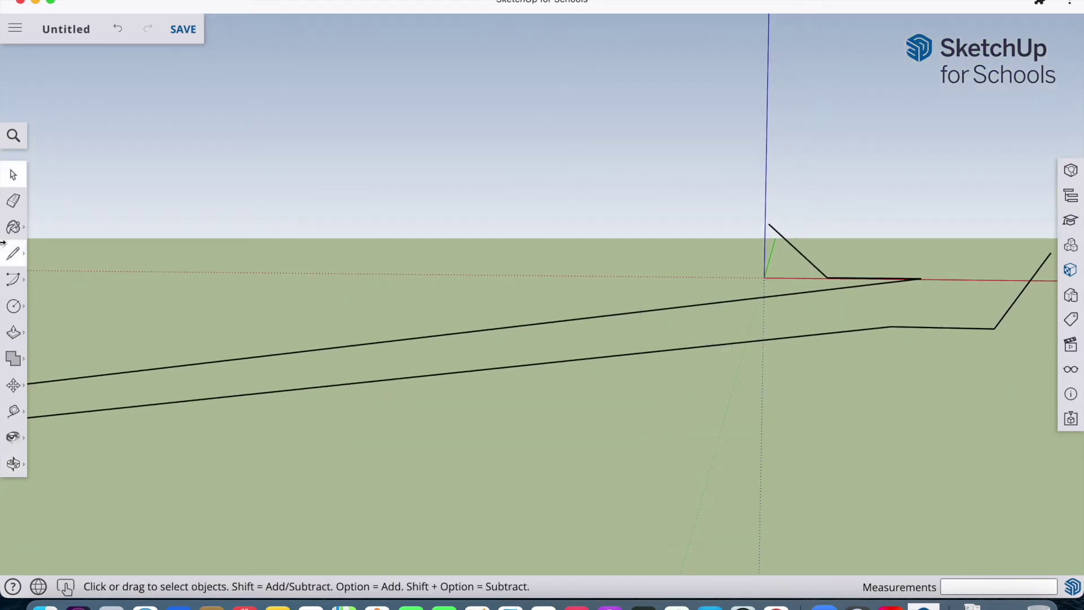
pyautogui.click(14, 203)
pyautogui.moveTo(814, 254)
pyautogui.mouseDown()
pyautogui.moveTo(804, 263)
pyautogui.moveTo(843, 289)
pyautogui.mouseUp()
pyautogui.moveTo(854, 331); pyautogui.dragTo(950, 292)
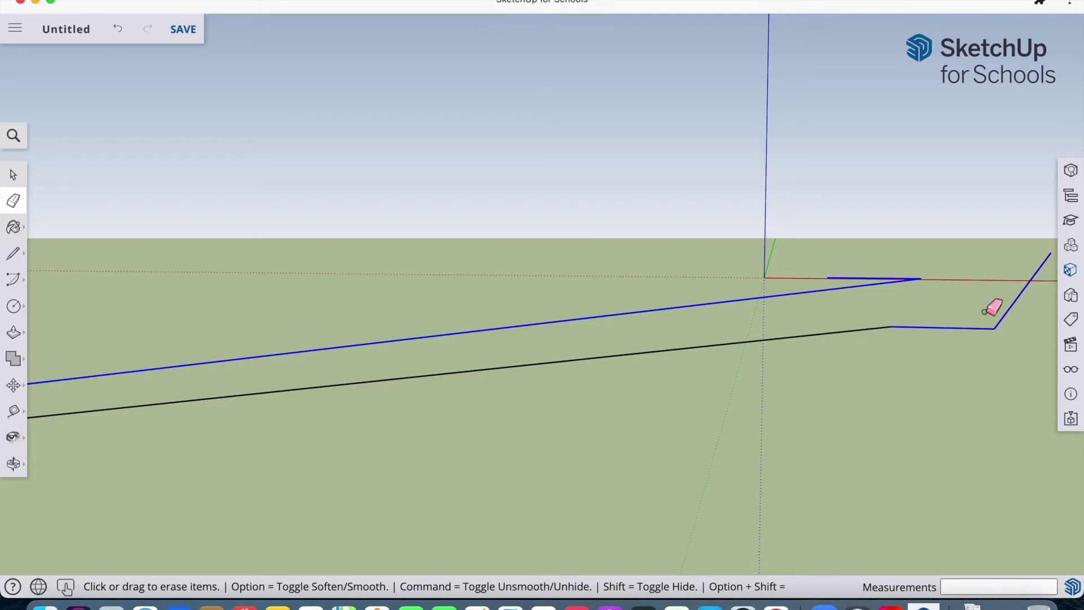
pyautogui.moveTo(863, 330); pyautogui.dragTo(863, 330)
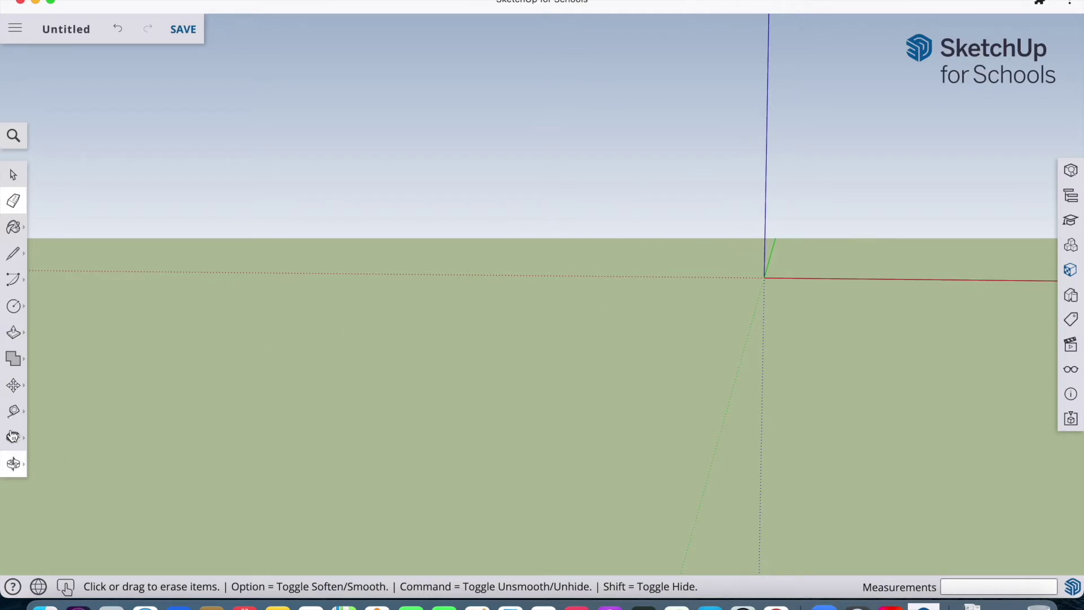
# Step: Draw an open seven-segment profile from the blue axis, with both feet on the red axis, a flat-topped peak and raised outer ends
pyautogui.click(13, 253)
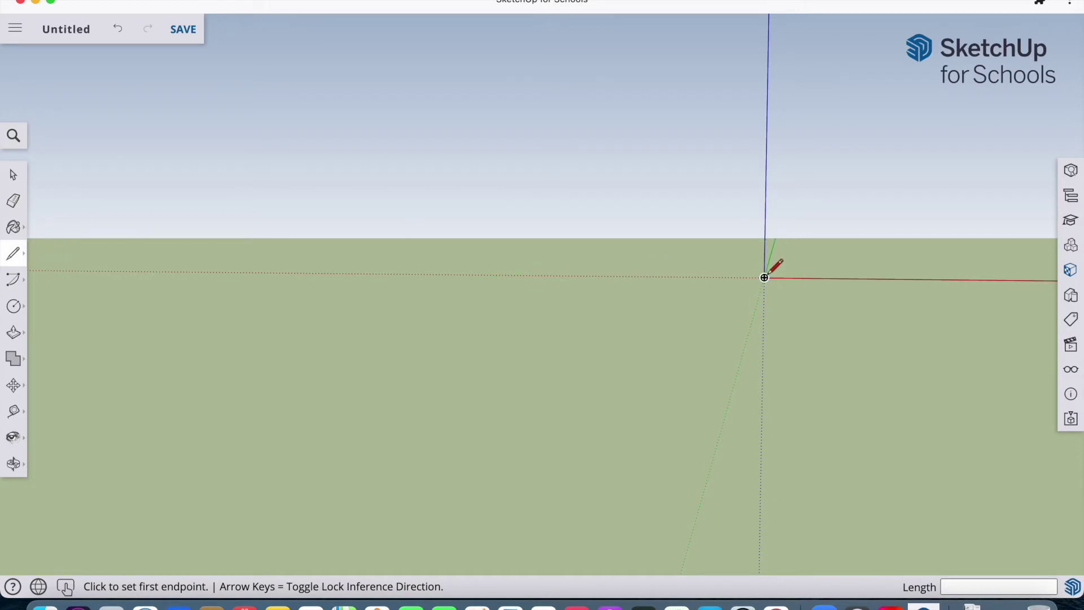
pyautogui.click(766, 255)
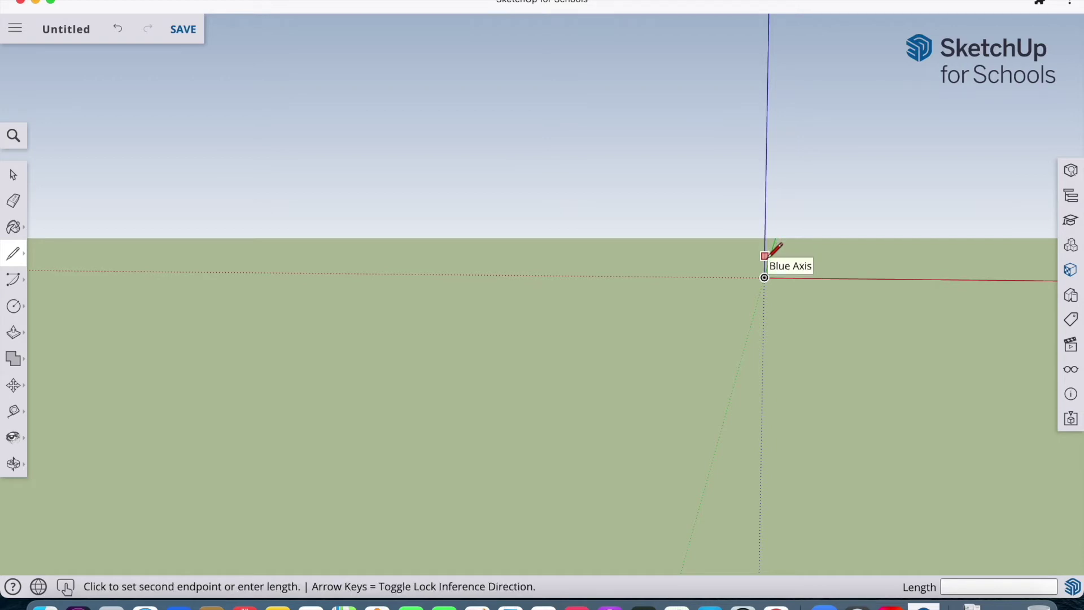
pyautogui.click(785, 277)
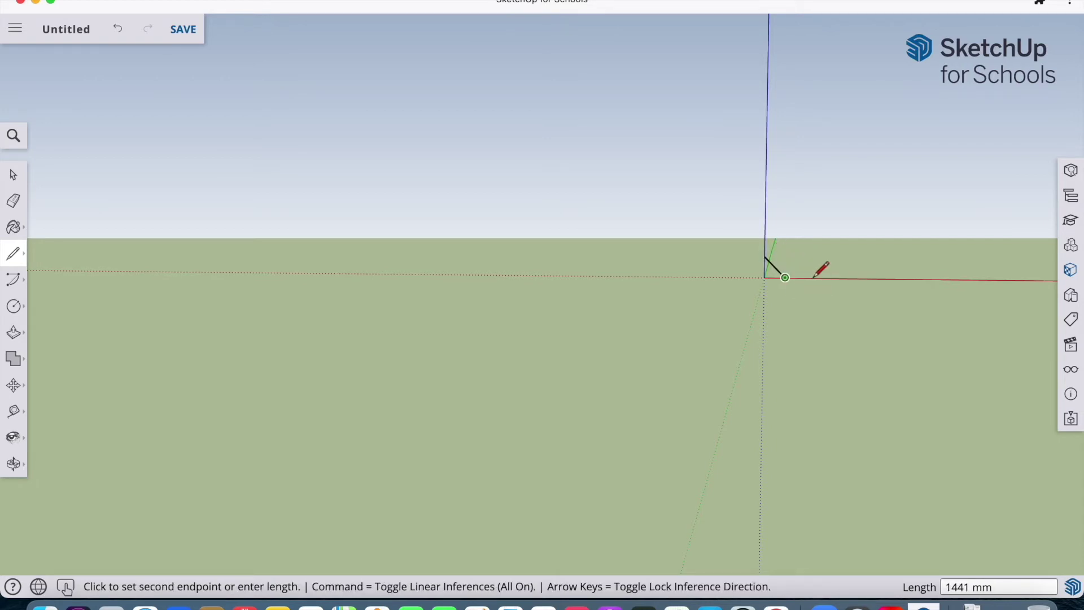
pyautogui.click(813, 278)
pyautogui.click(857, 184)
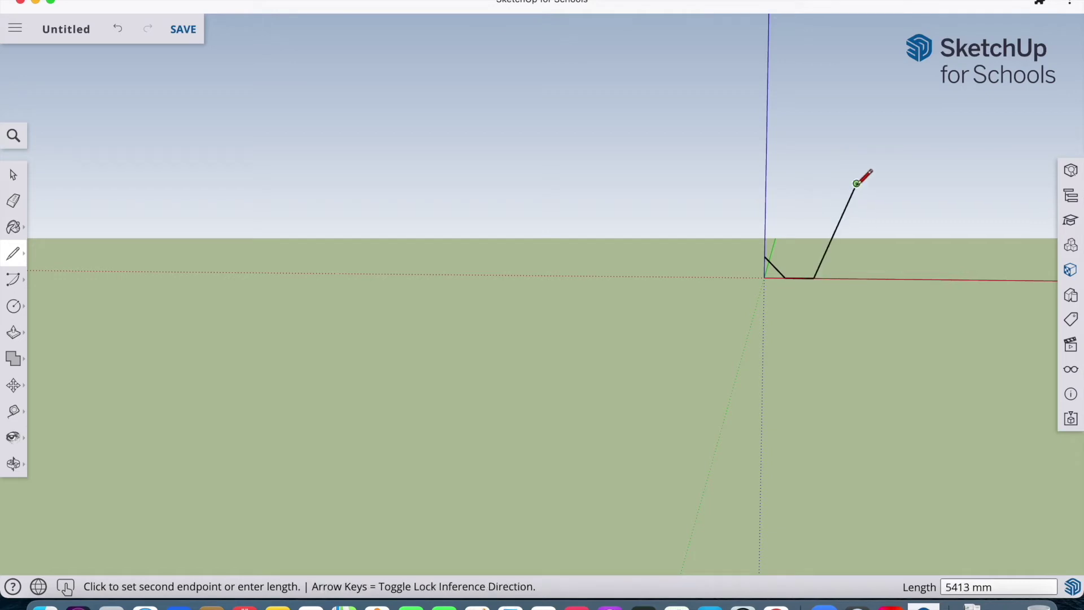
pyautogui.click(883, 183)
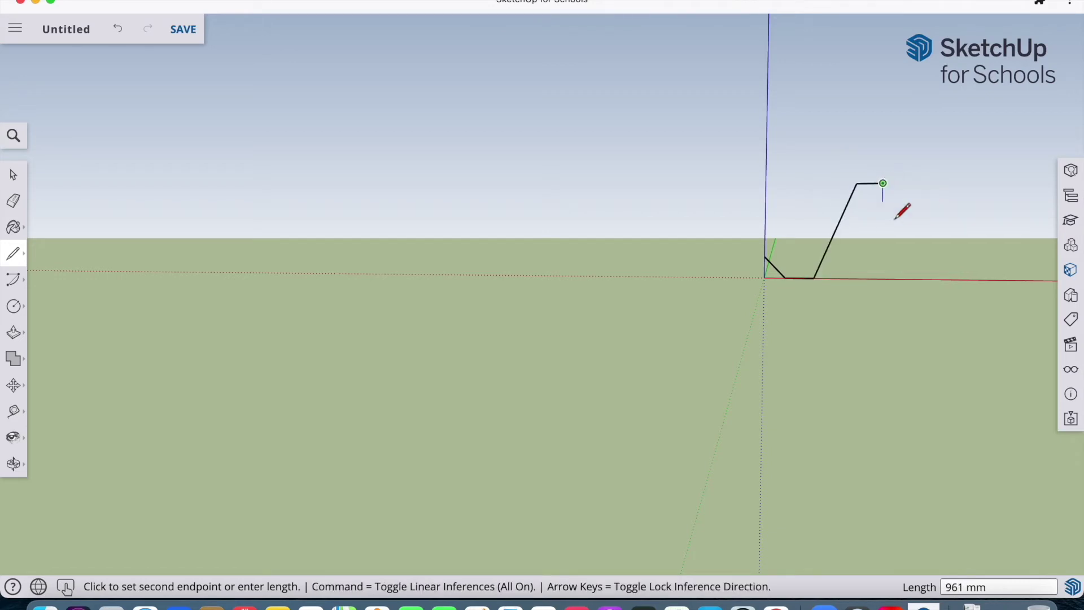
pyautogui.click(926, 278)
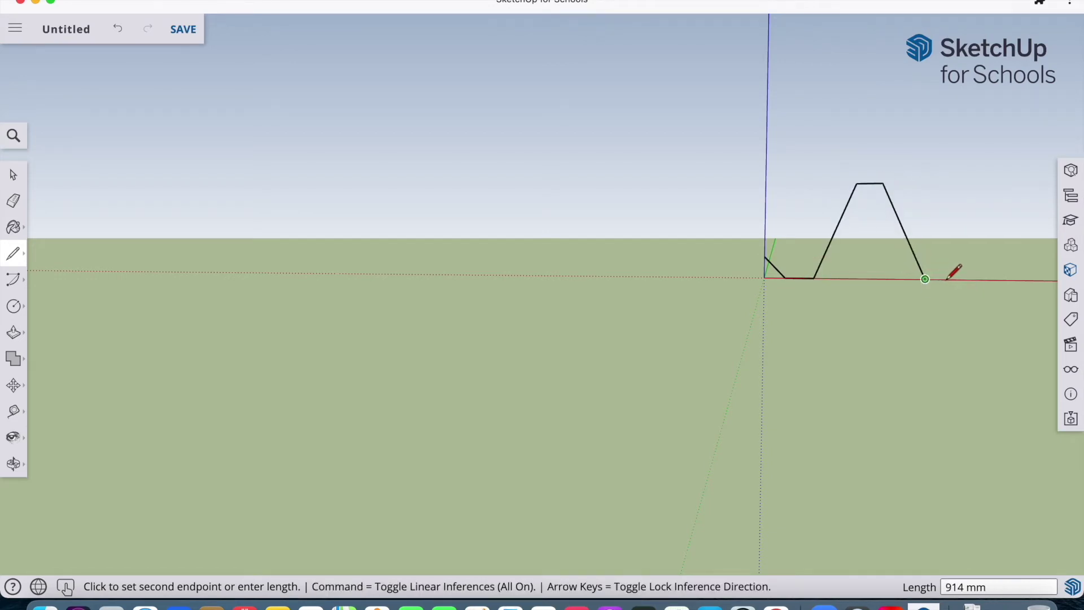
pyautogui.click(953, 279)
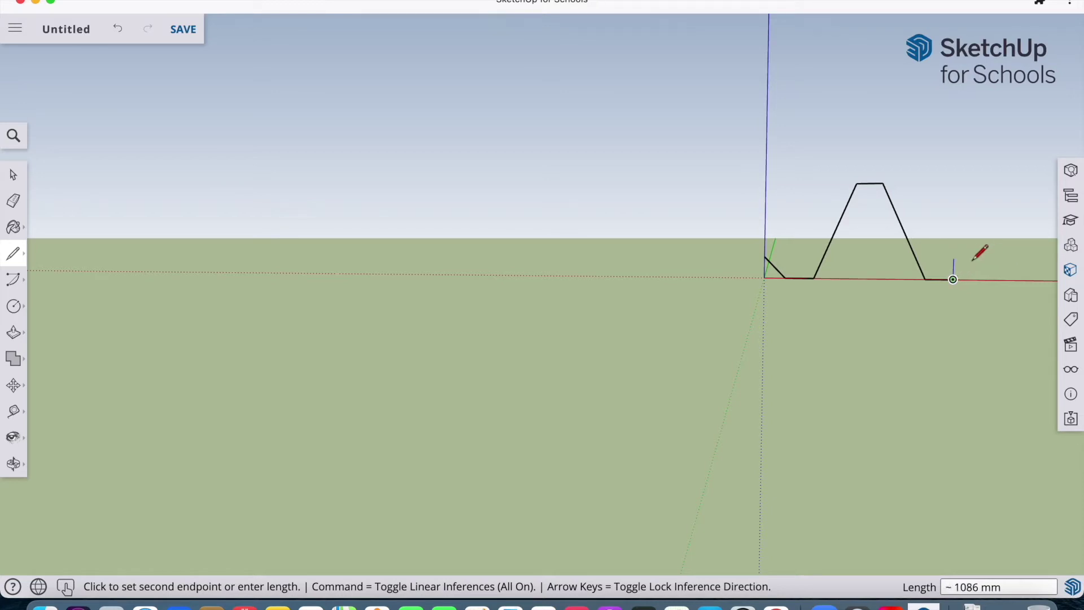
pyautogui.click(974, 259)
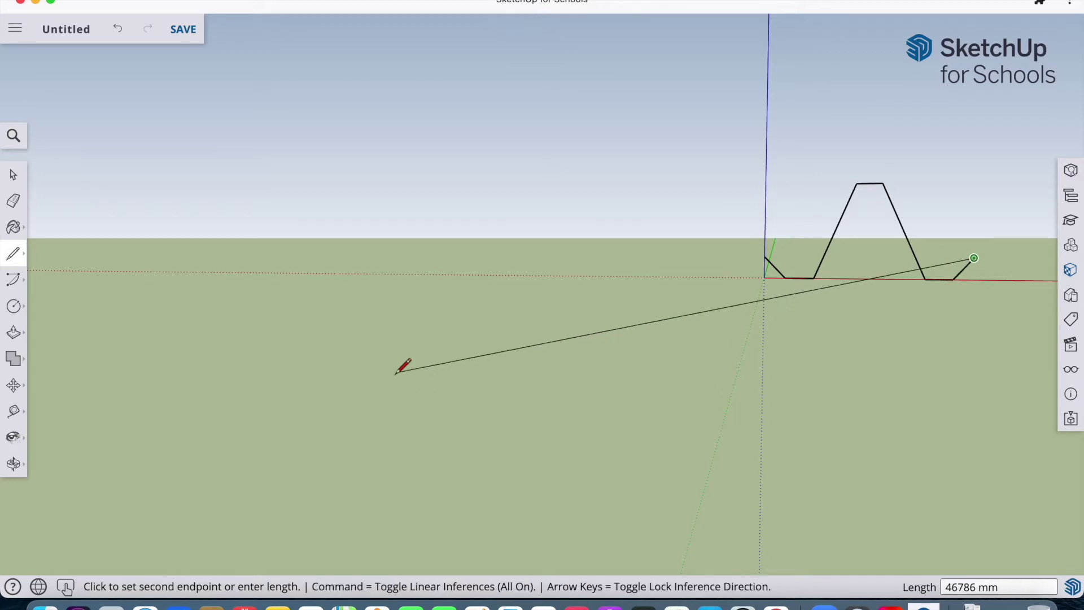
pyautogui.click(13, 179)
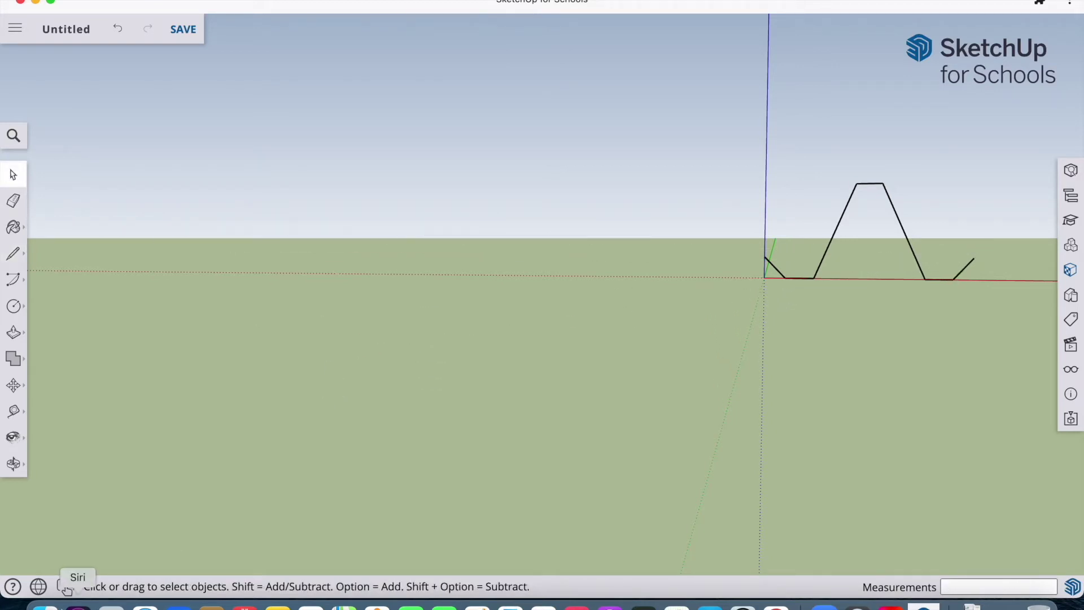
# Step: Orbit the profile edge-on and back to check that all its segments lie in one plane
pyautogui.click(15, 466)
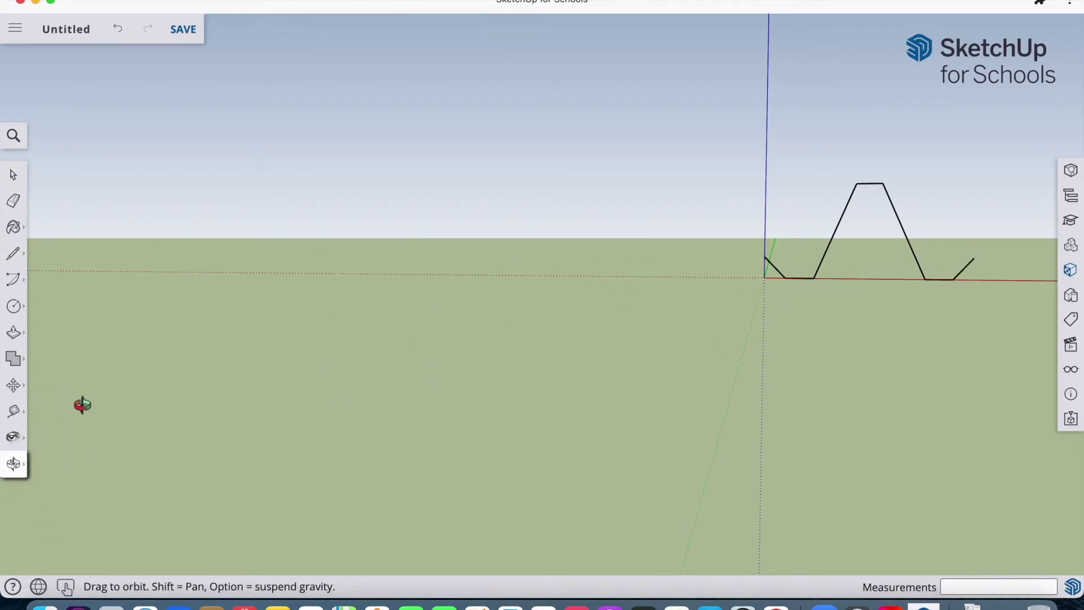
pyautogui.moveTo(811, 303); pyautogui.dragTo(363, 293)
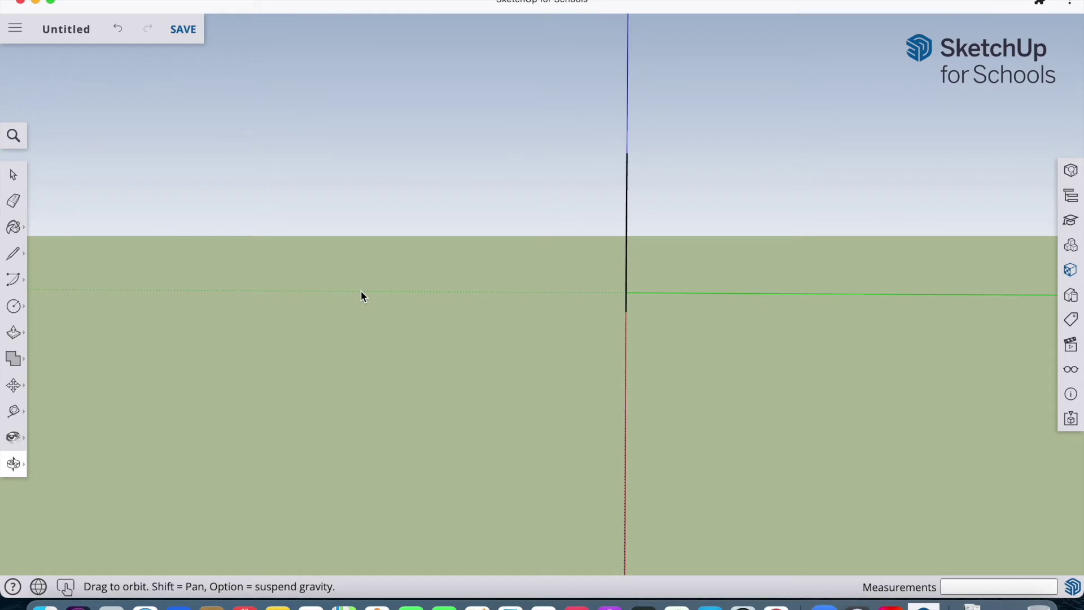
pyautogui.moveTo(361, 291); pyautogui.dragTo(845, 232)
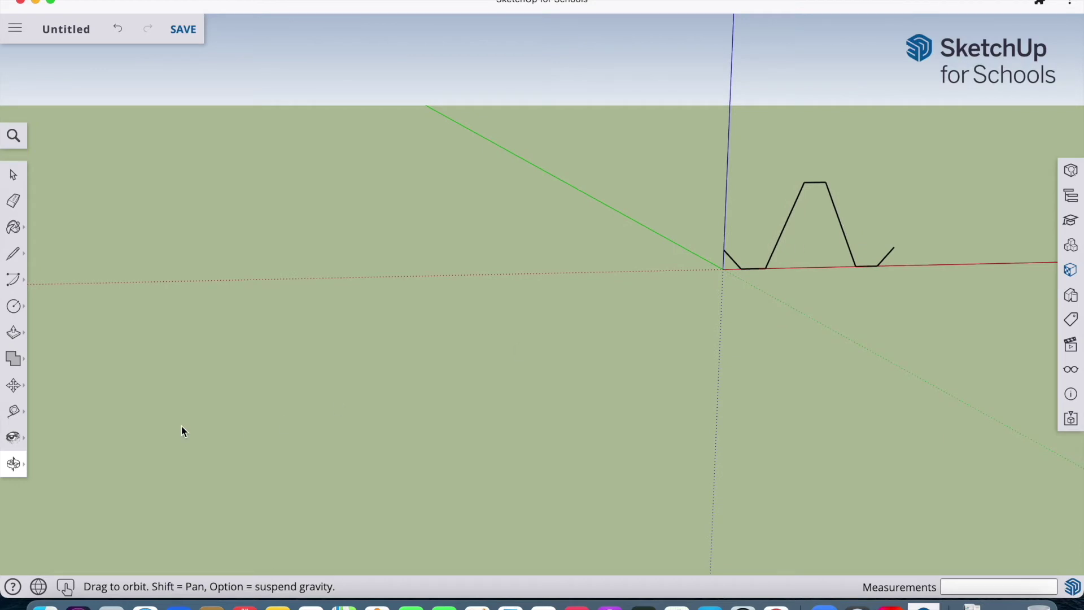
# Step: Zoom in on the profile, and reframe it at an angle so that the whole outline and the axes are visible
pyautogui.moveTo(13, 465)
pyautogui.click(74, 464)
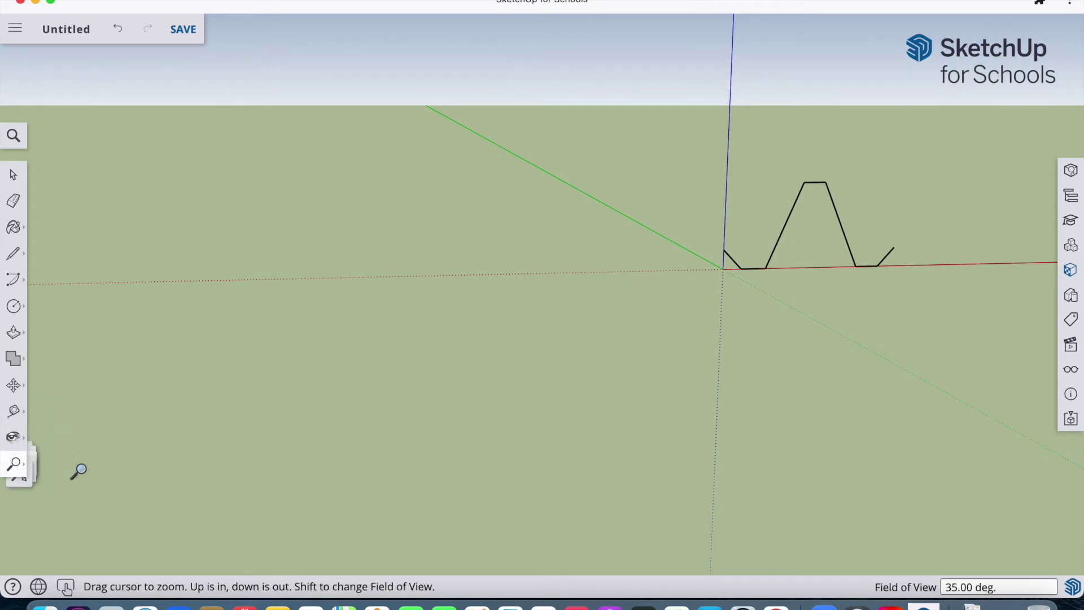
pyautogui.moveTo(825, 244); pyautogui.dragTo(807, 126)
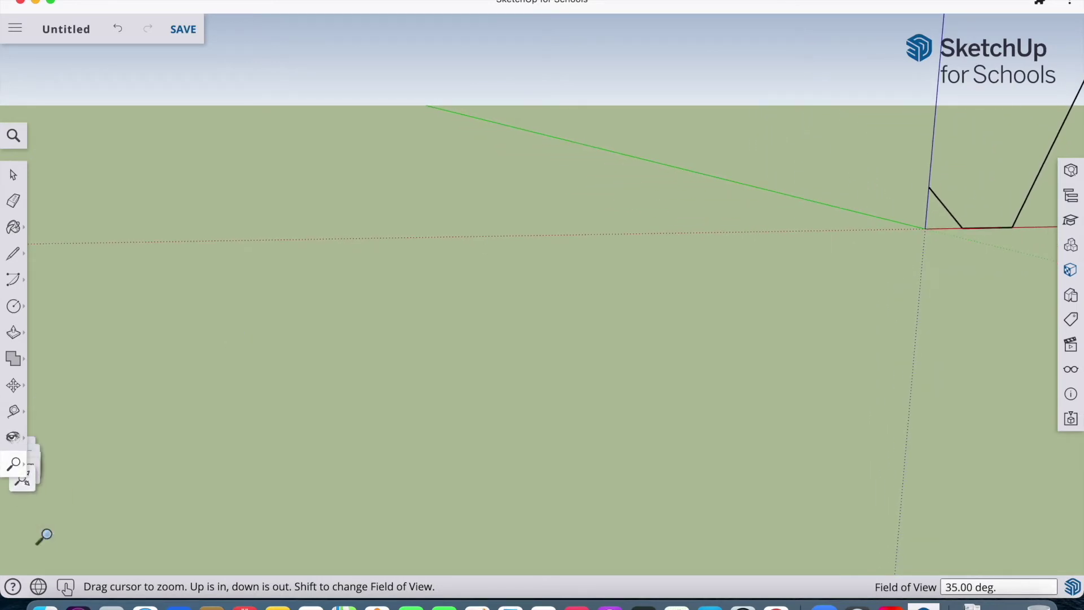
pyautogui.moveTo(553, 224); pyautogui.dragTo(206, 308)
pyautogui.moveTo(770, 210); pyautogui.dragTo(548, 230)
pyautogui.moveTo(717, 208); pyautogui.dragTo(562, 247)
pyautogui.scroll(5, 562, 247)
pyautogui.hscroll(5, 562, 246)
pyautogui.scroll(-5, 562, 247)
pyautogui.hscroll(5, 563, 247)
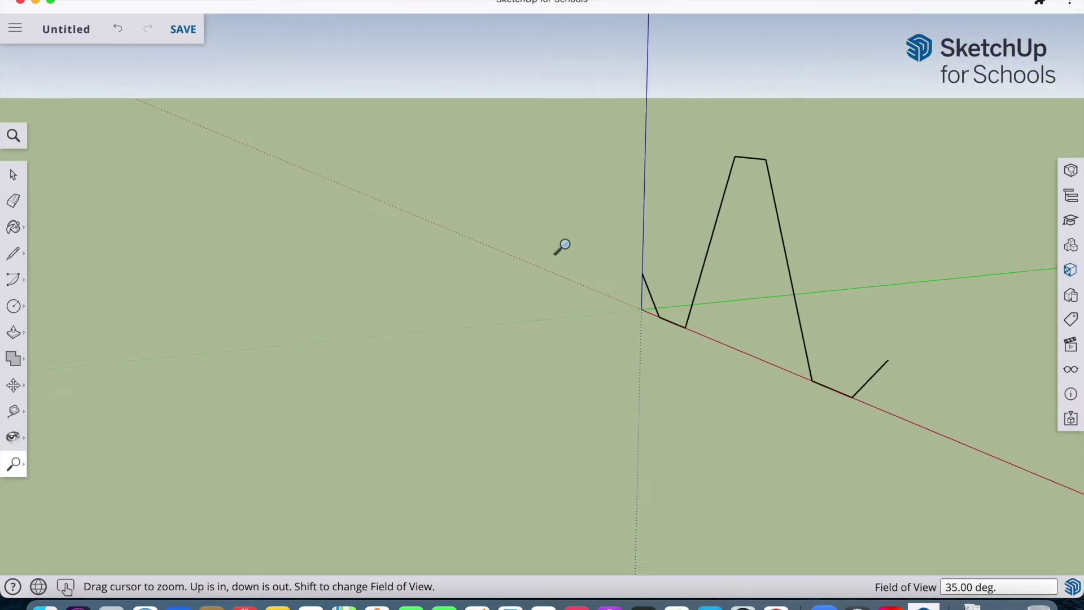
# Step: Turn the camera slightly with Look Around to view the profile, and exit the viewing tool
pyautogui.rightClick(364, 261)
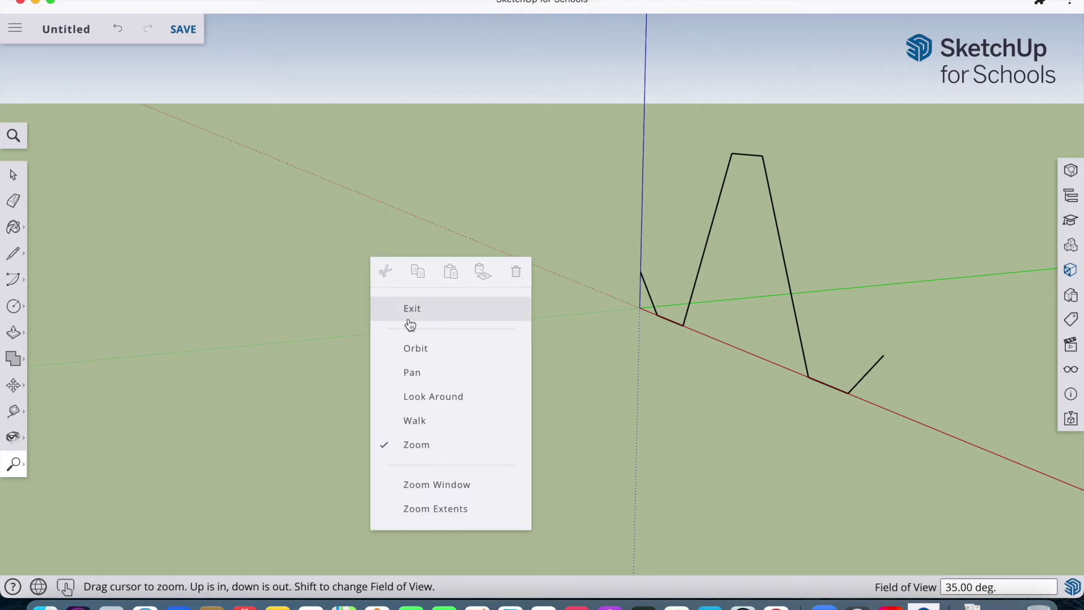
pyautogui.click(424, 396)
pyautogui.moveTo(610, 336); pyautogui.dragTo(647, 306)
pyautogui.rightClick(644, 332)
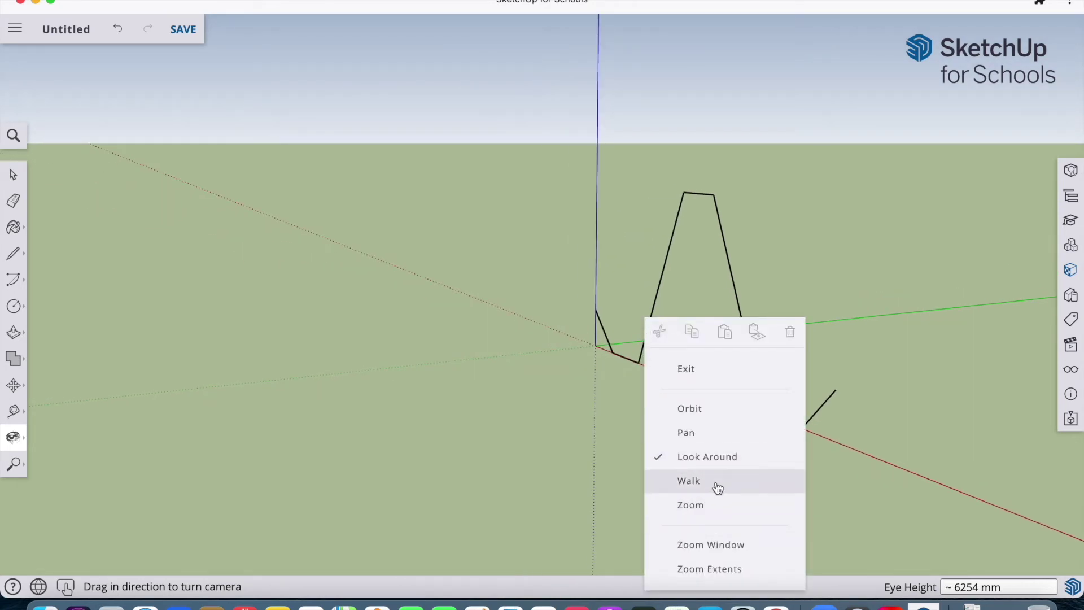
pyautogui.click(718, 376)
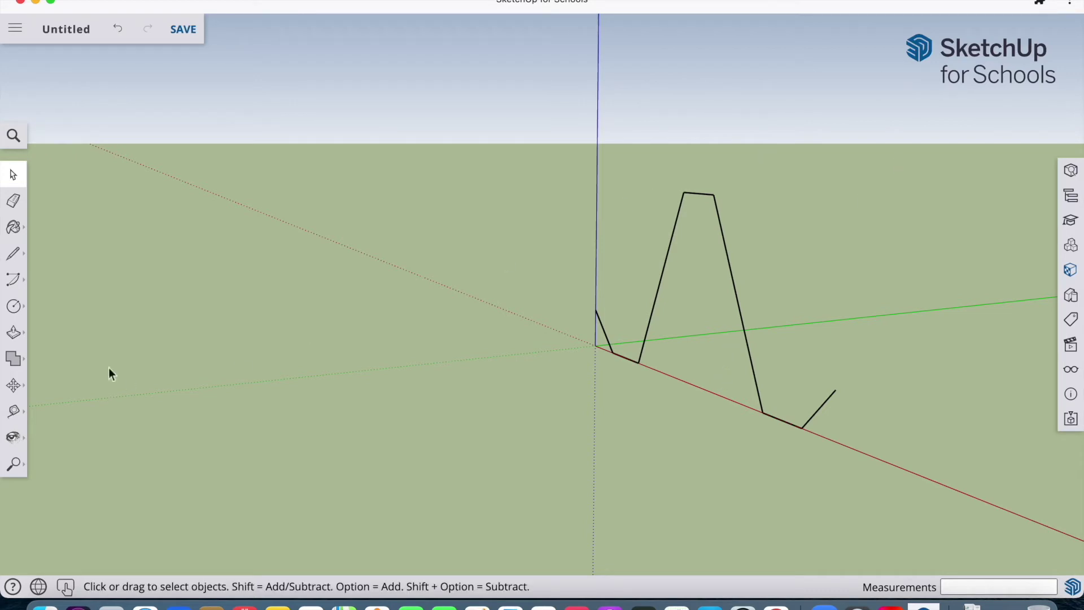
# Step: Draw a short edge from the profile's raised end farthest from the origin, running towards the peak parallel to the red axis
pyautogui.click(13, 253)
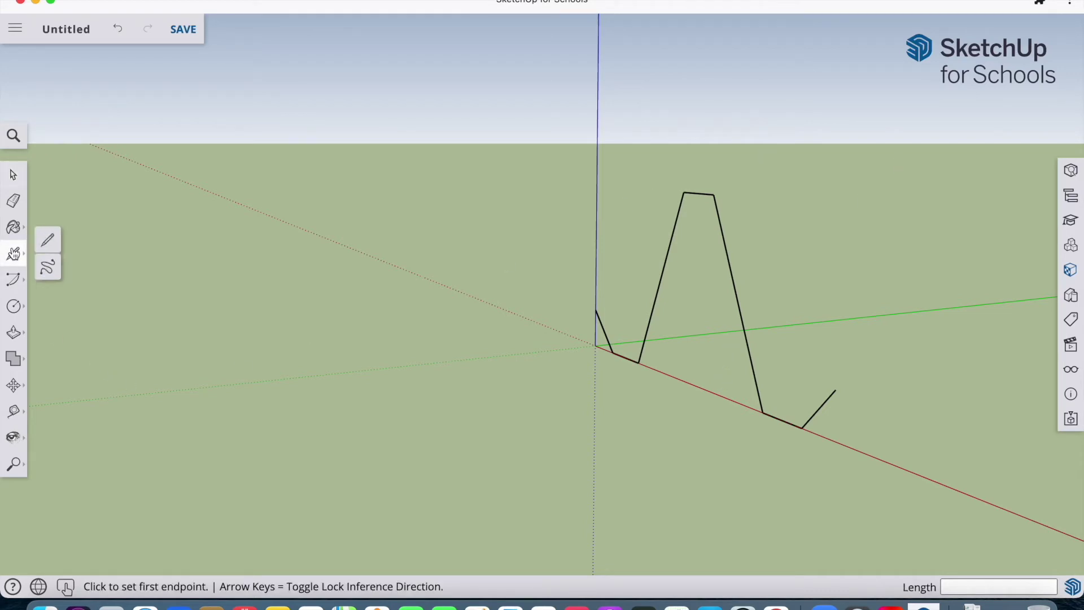
pyautogui.click(51, 240)
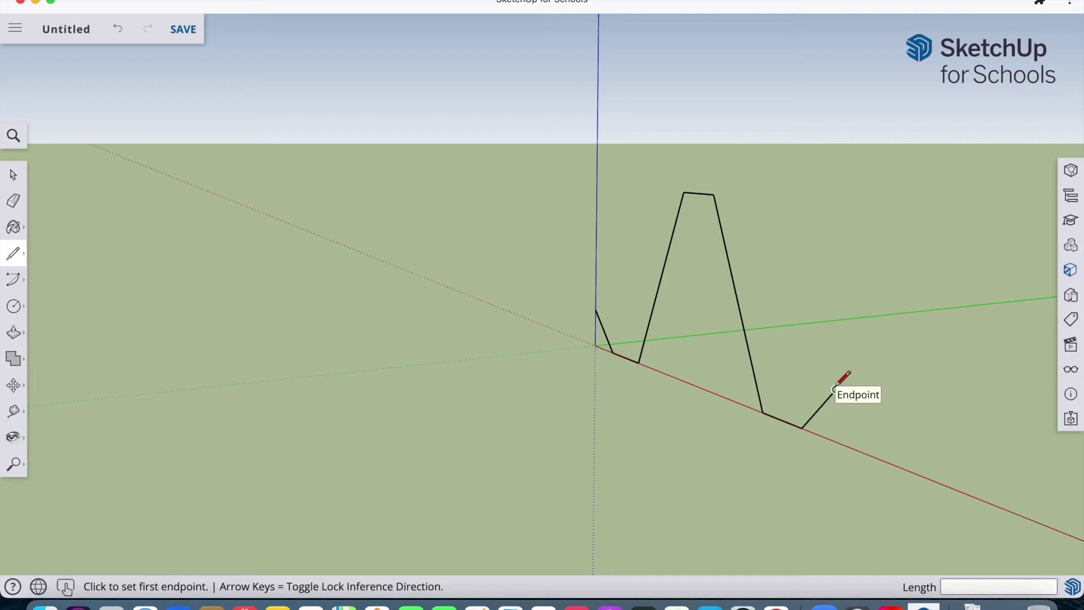
pyautogui.click(835, 388)
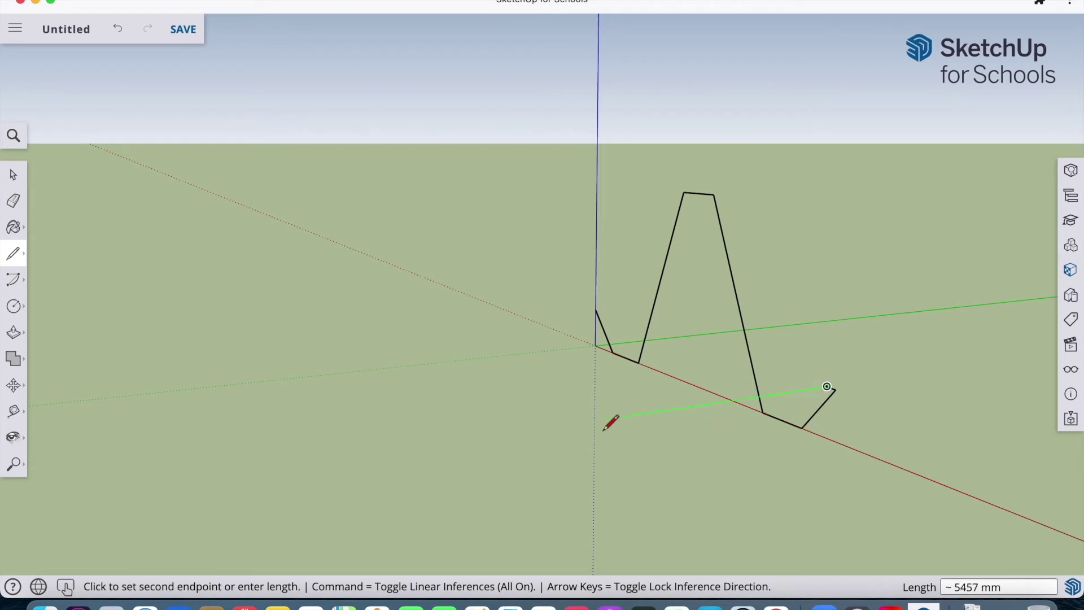
# Step: Draw a sloping edge down from the new short edge towards the foot, parallel to the profile's raised outer end
pyautogui.click(13, 464)
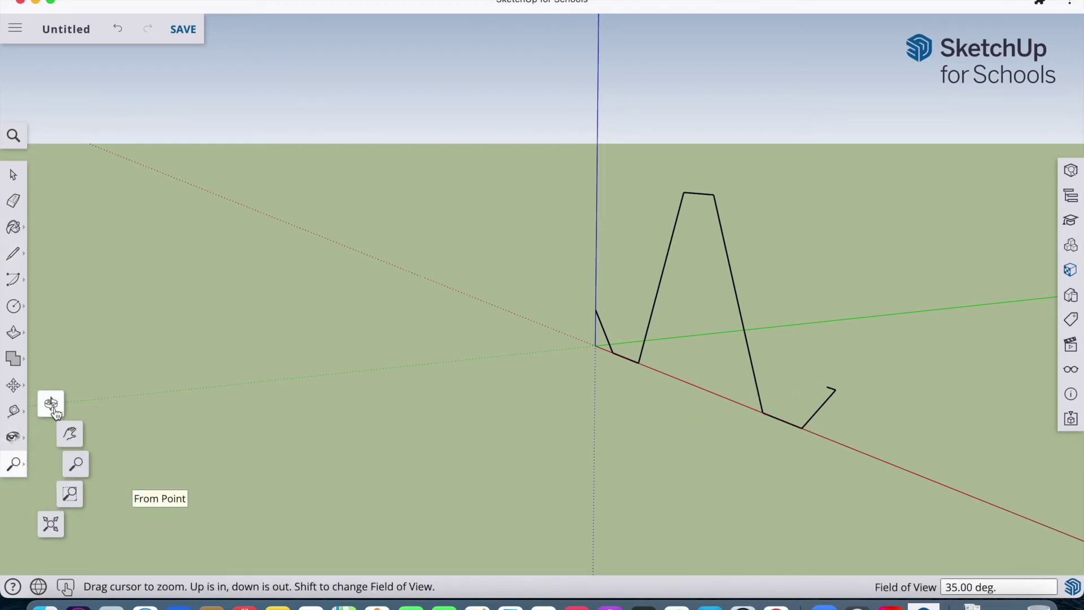
pyautogui.click(50, 401)
pyautogui.moveTo(724, 380); pyautogui.dragTo(1023, 333)
pyautogui.moveTo(625, 375); pyautogui.dragTo(741, 337)
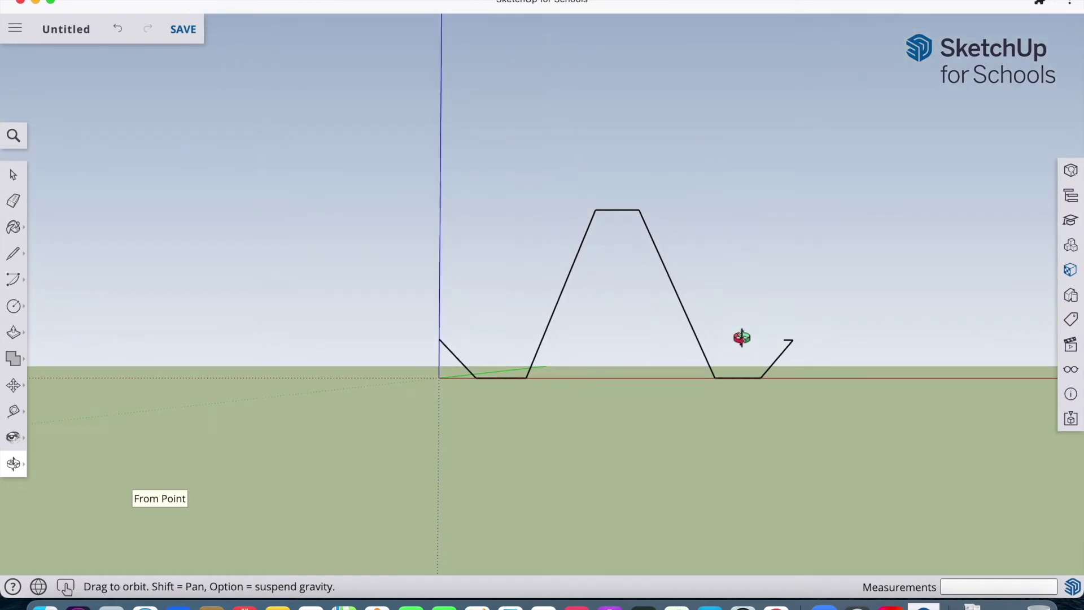
pyautogui.rightClick(741, 304)
pyautogui.click(769, 361)
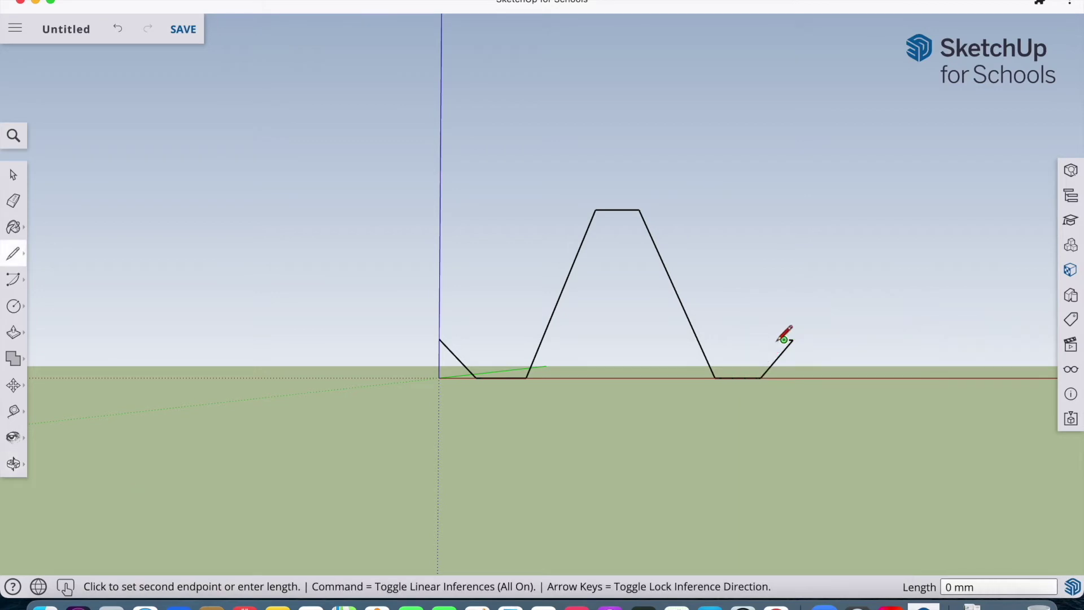
pyautogui.click(761, 377)
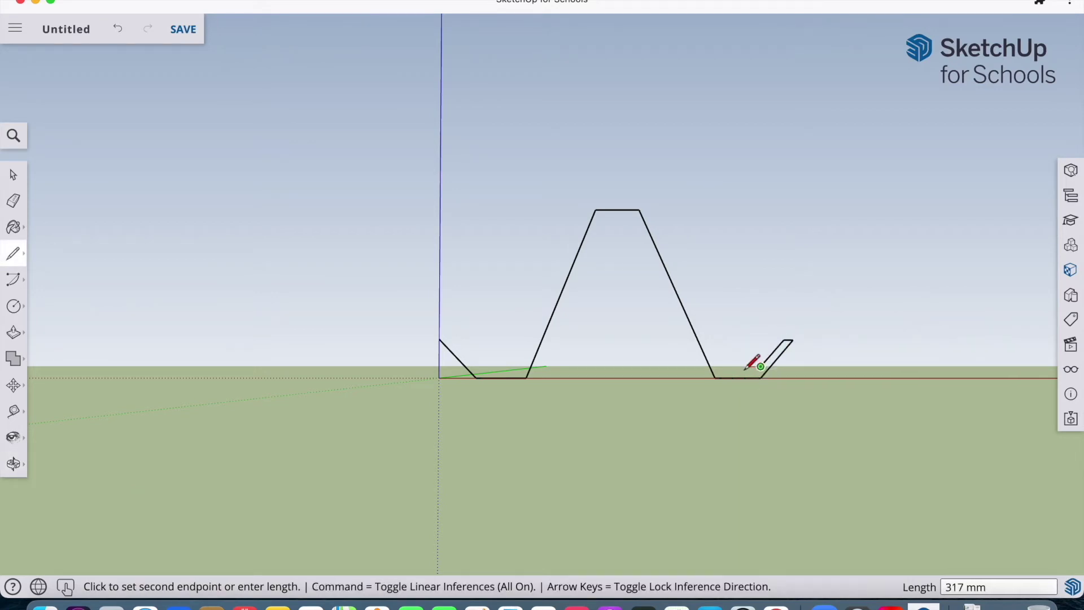
pyautogui.click(716, 367)
pyautogui.rightClick(709, 264)
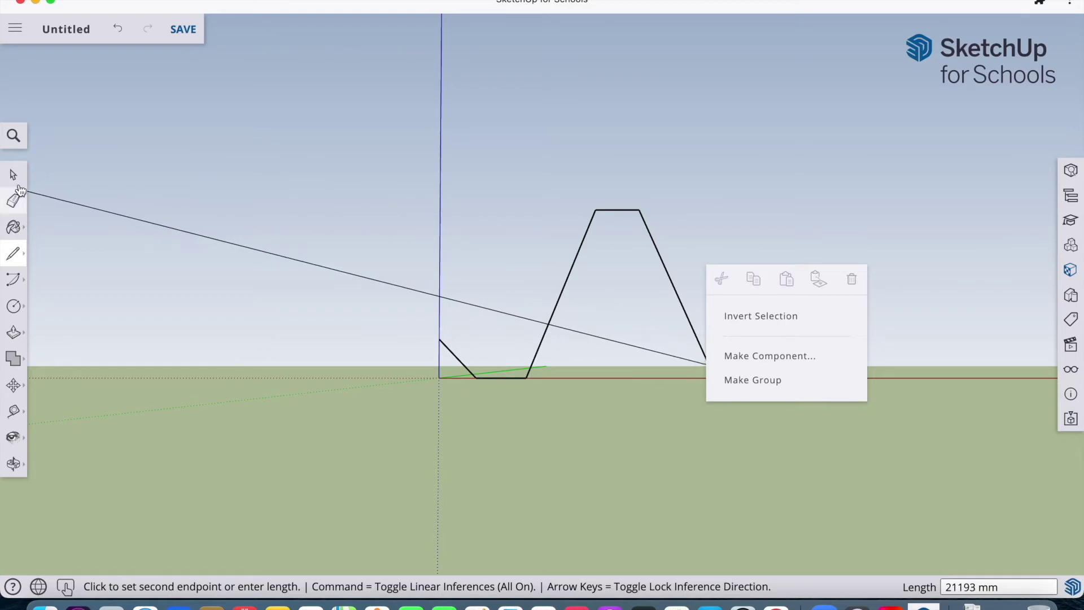
pyautogui.press('space')
pyautogui.click(15, 412)
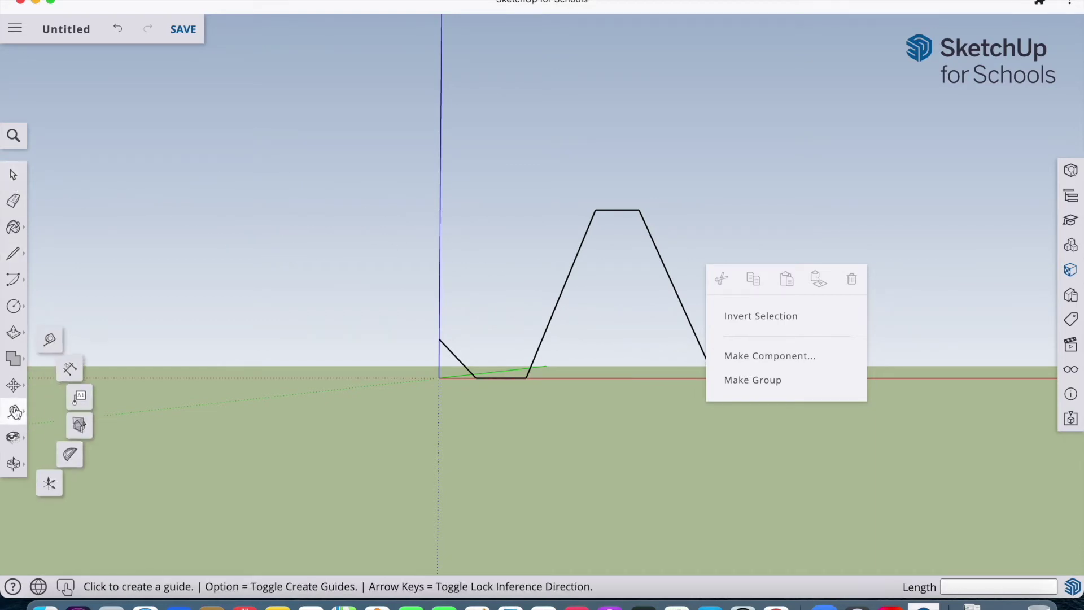
pyautogui.click(25, 203)
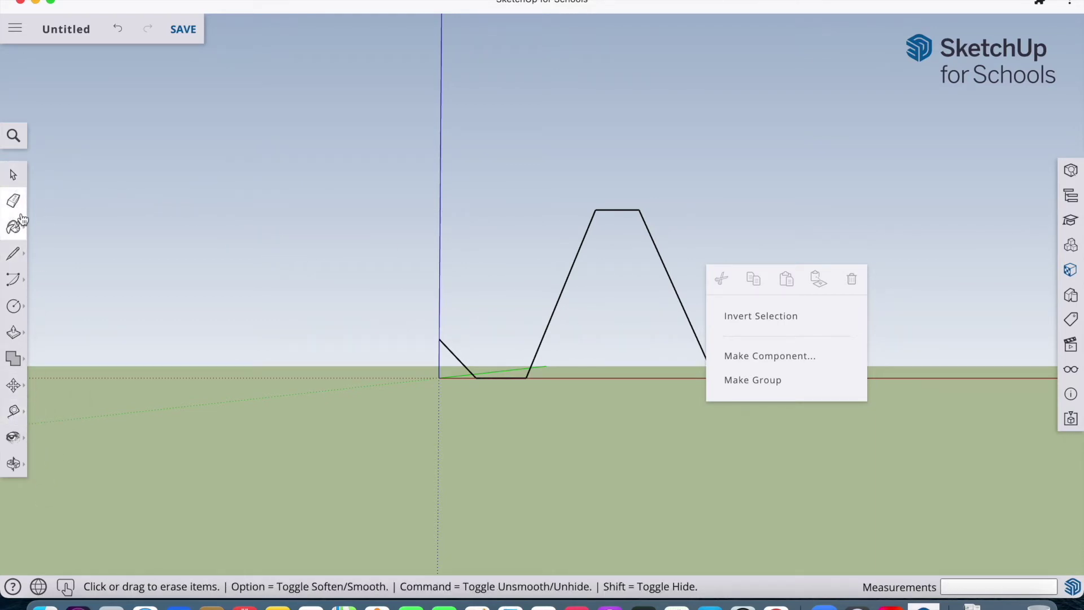
pyautogui.click(790, 217)
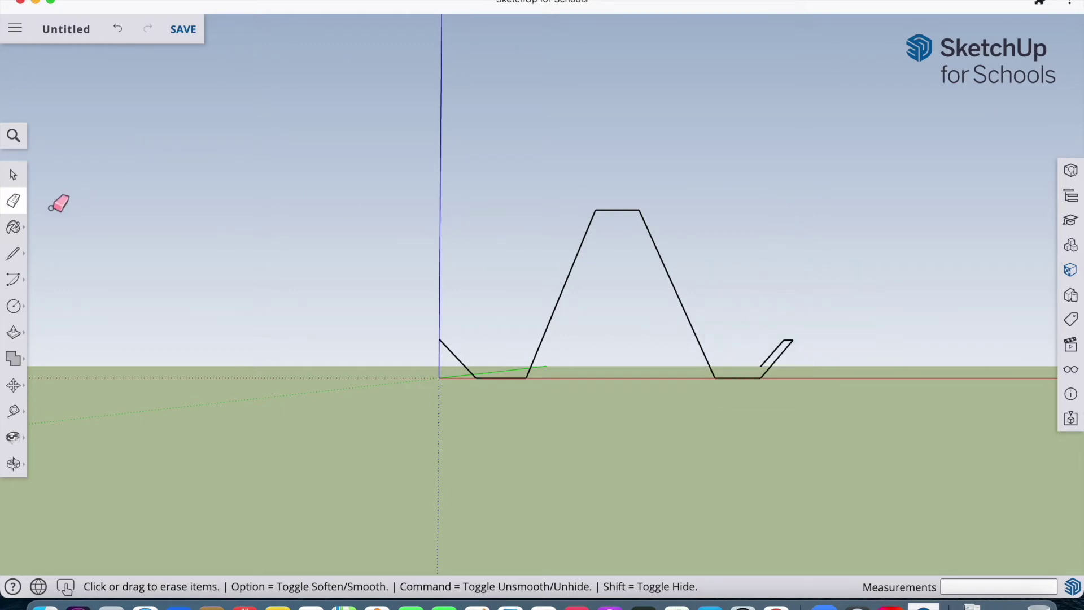
# Step: Draw the rest of the parallel outline over both feet, the sloping sides and the flat peak, closing it at the blue-axis end
pyautogui.click(13, 253)
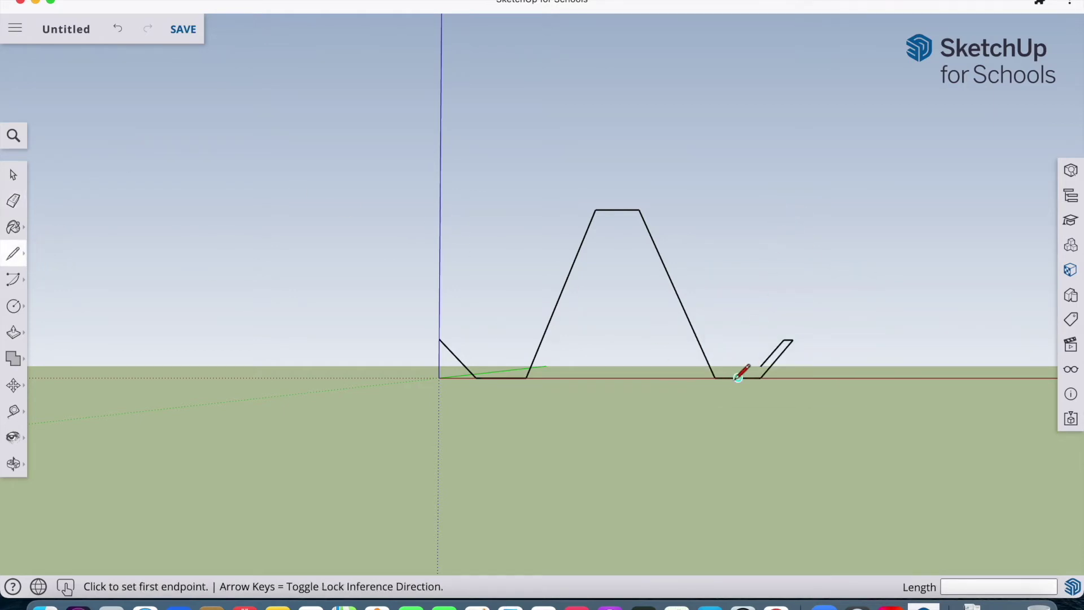
pyautogui.click(761, 366)
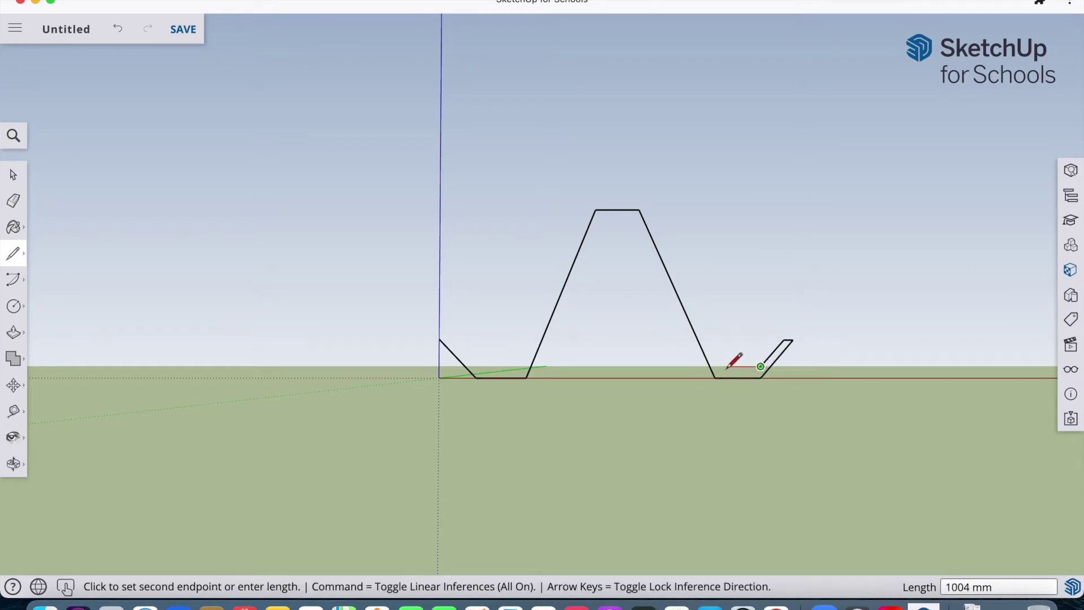
pyautogui.click(726, 366)
pyautogui.click(647, 195)
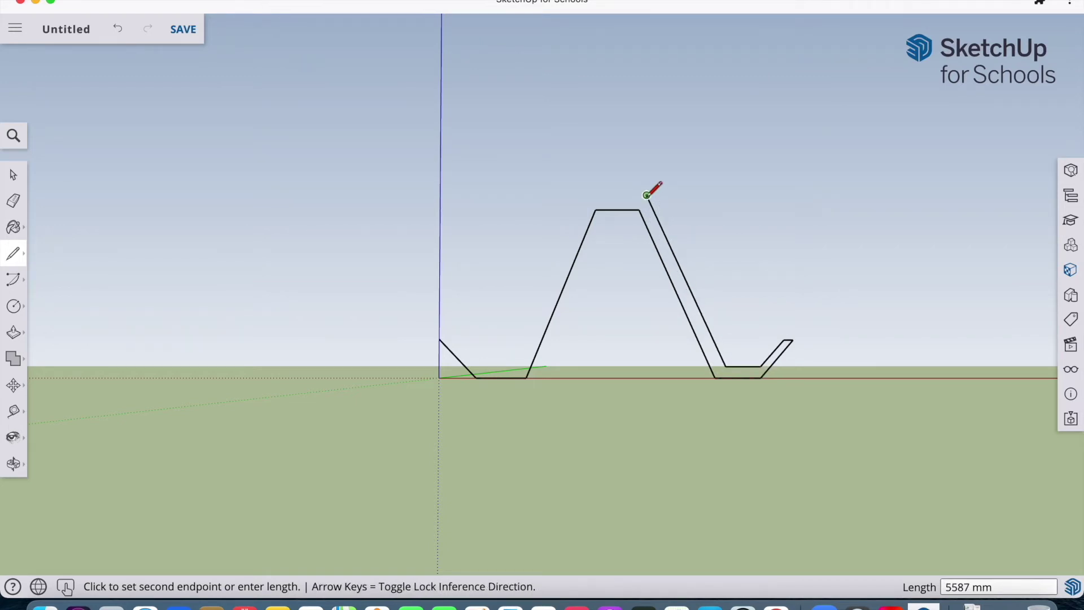
pyautogui.click(587, 196)
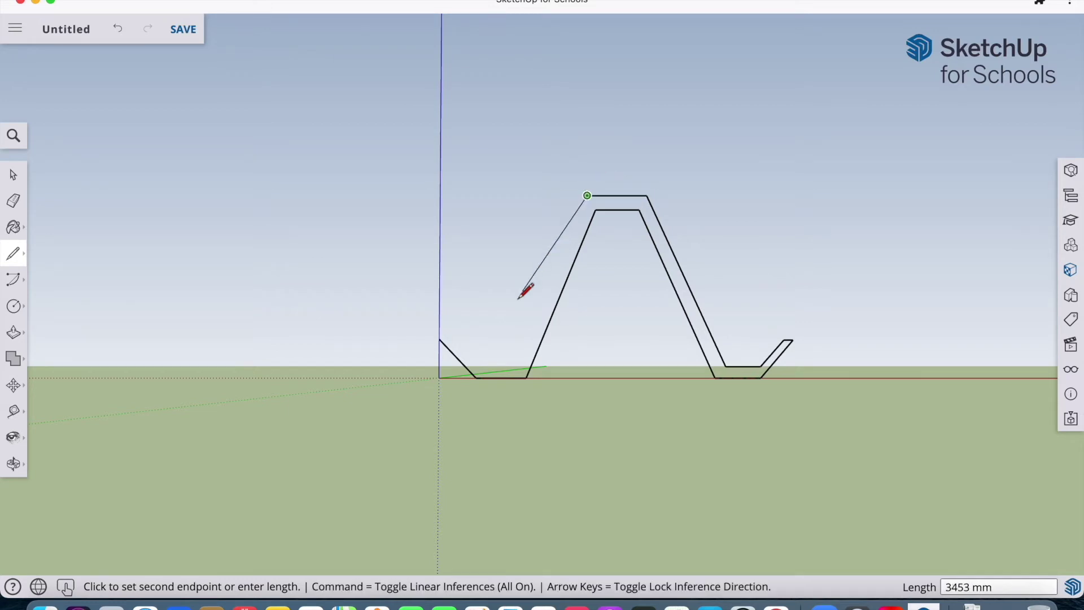
pyautogui.click(513, 367)
pyautogui.click(482, 366)
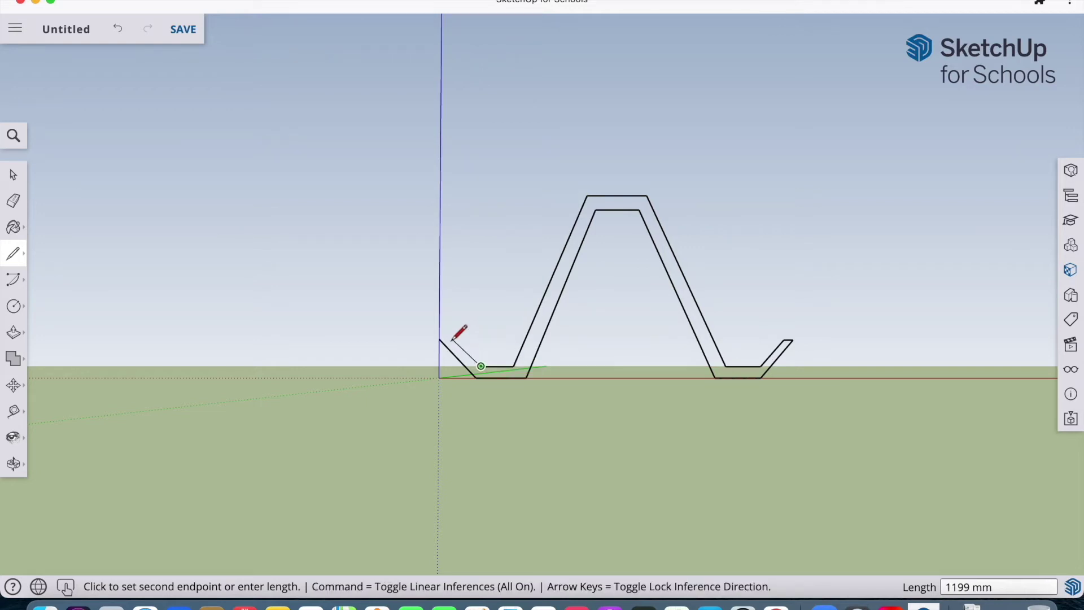
pyautogui.click(441, 340)
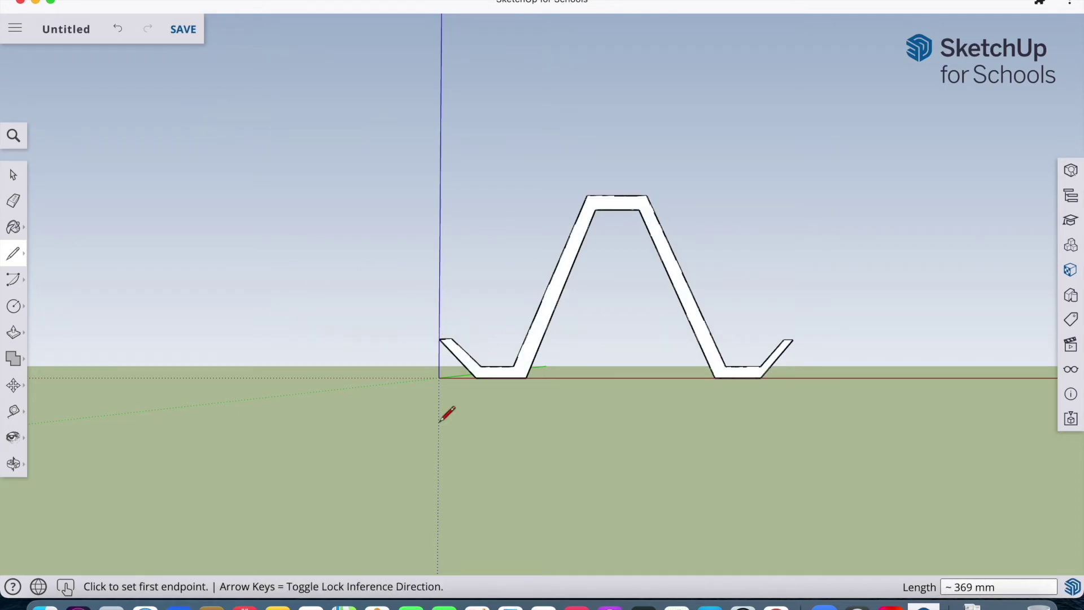
# Step: Offset the outline of the closed profile face outward by about 280 mm
pyautogui.click(13, 465)
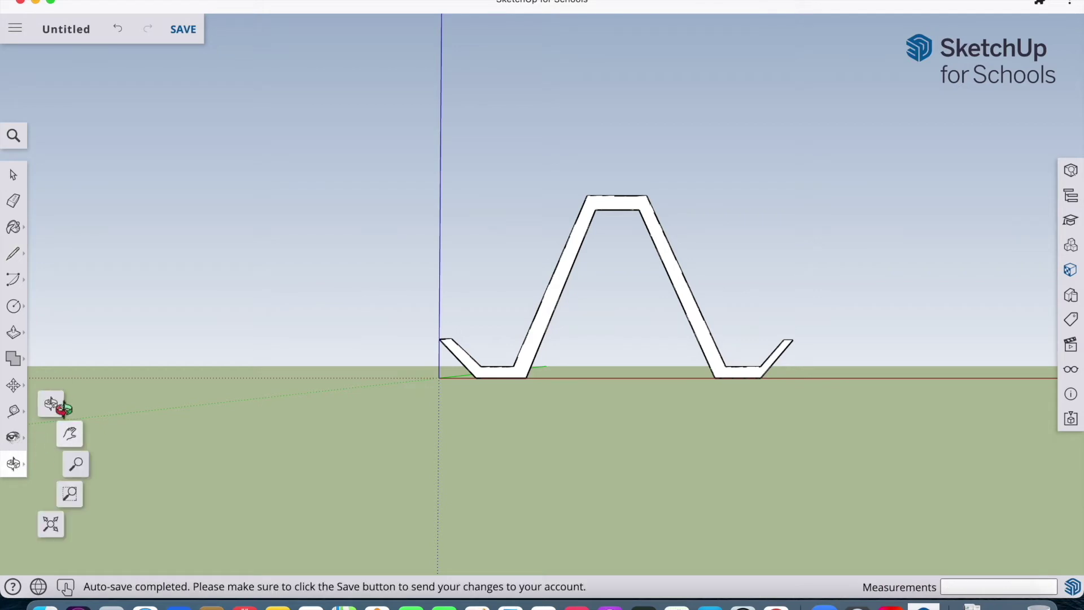
pyautogui.click(54, 402)
pyautogui.moveTo(509, 306); pyautogui.dragTo(491, 374)
pyautogui.rightClick(421, 299)
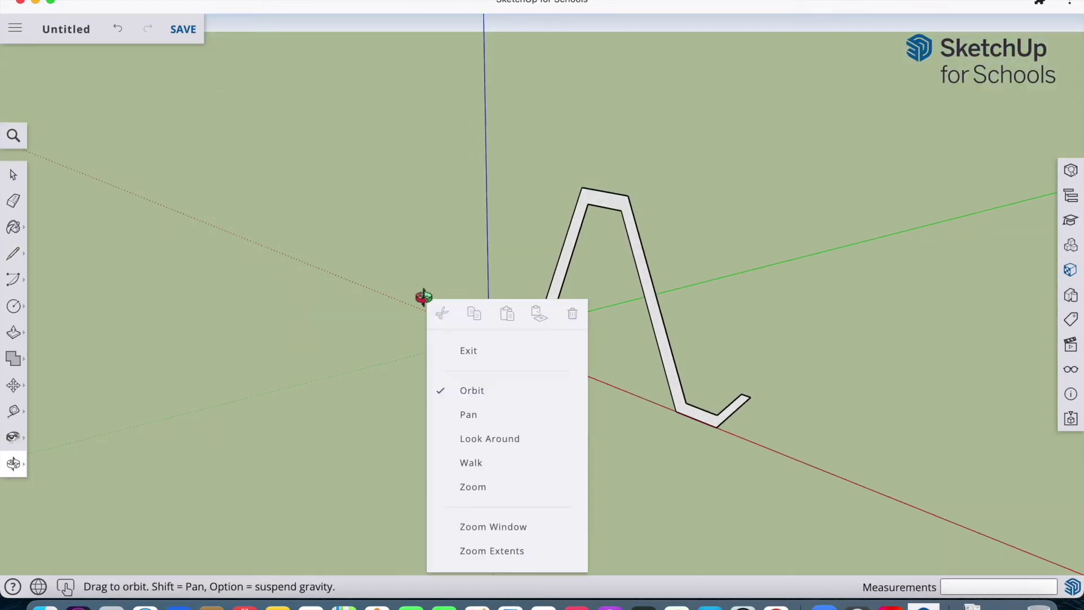
pyautogui.click(452, 351)
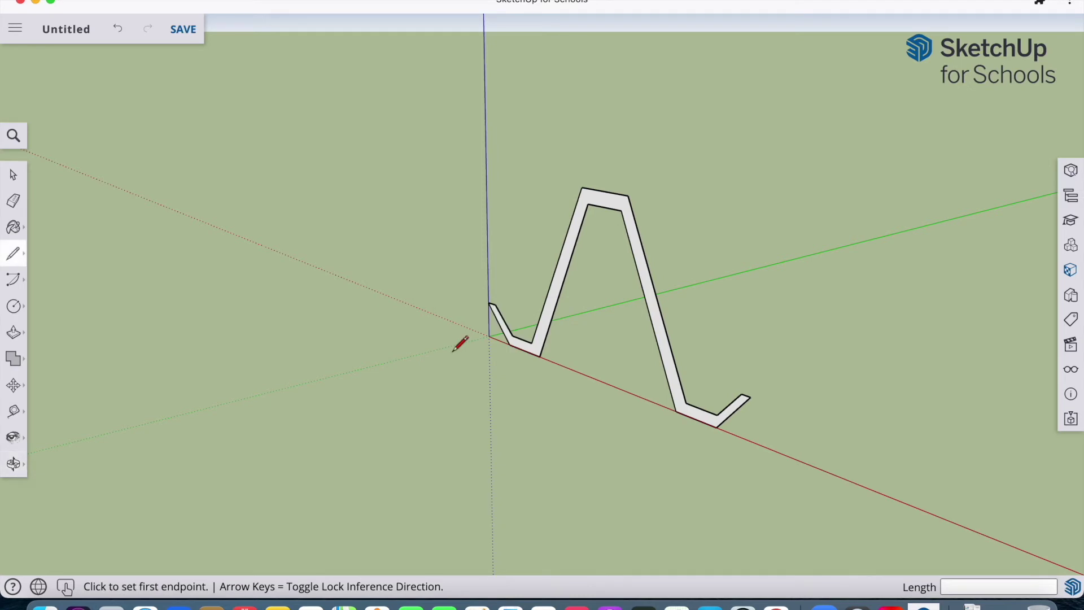
pyautogui.click(13, 332)
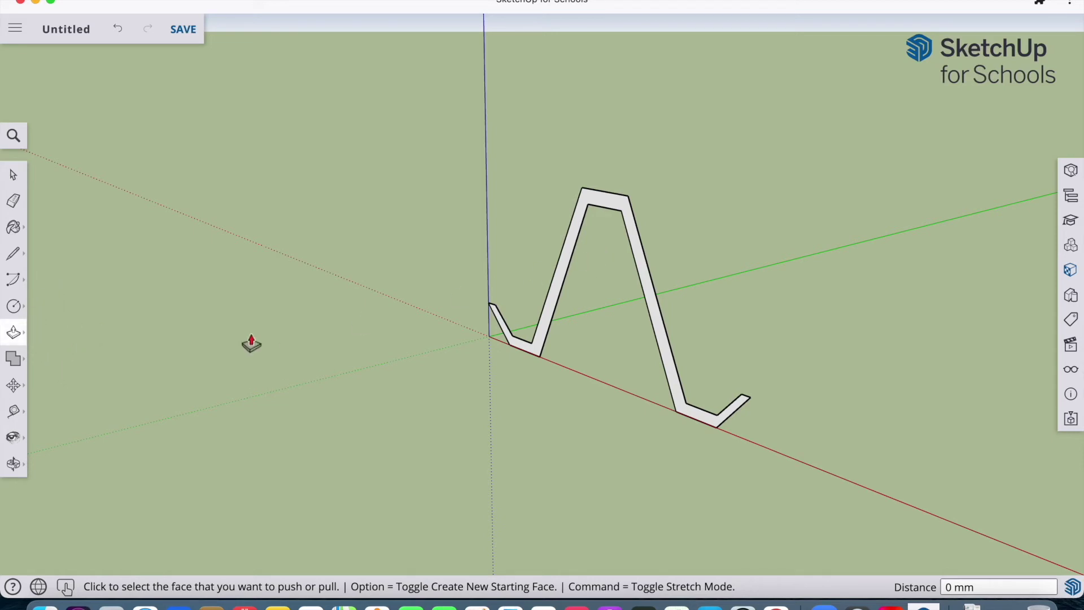
pyautogui.click(13, 333)
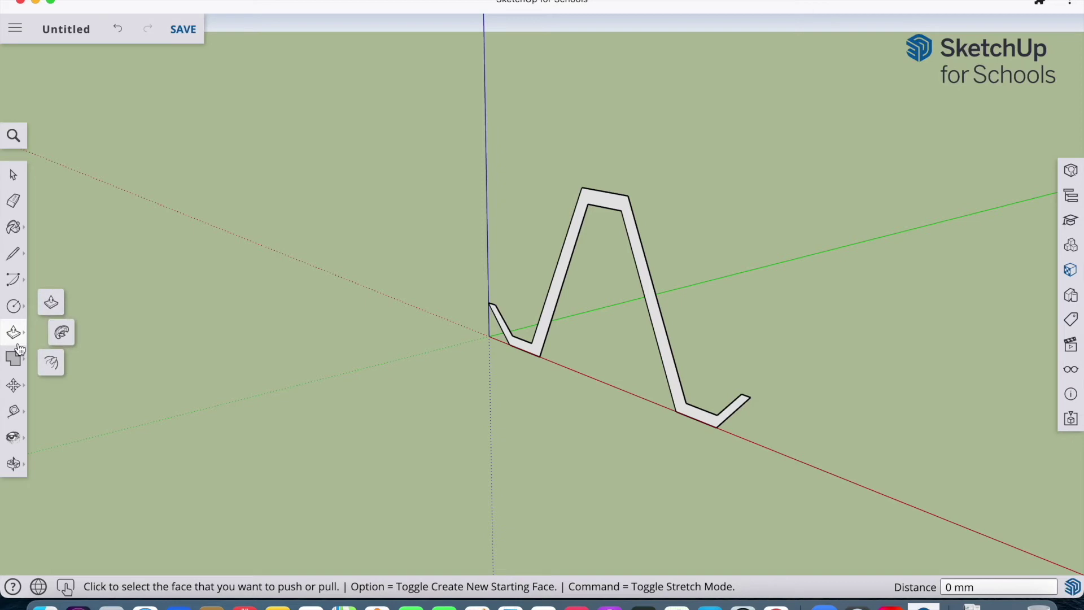
pyautogui.click(50, 362)
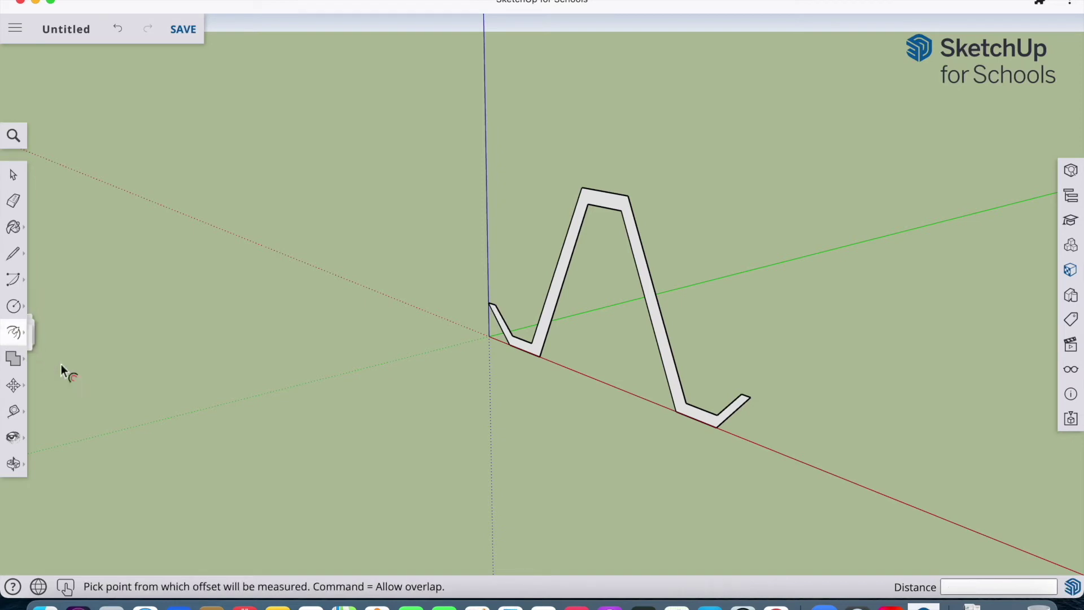
pyautogui.click(640, 235)
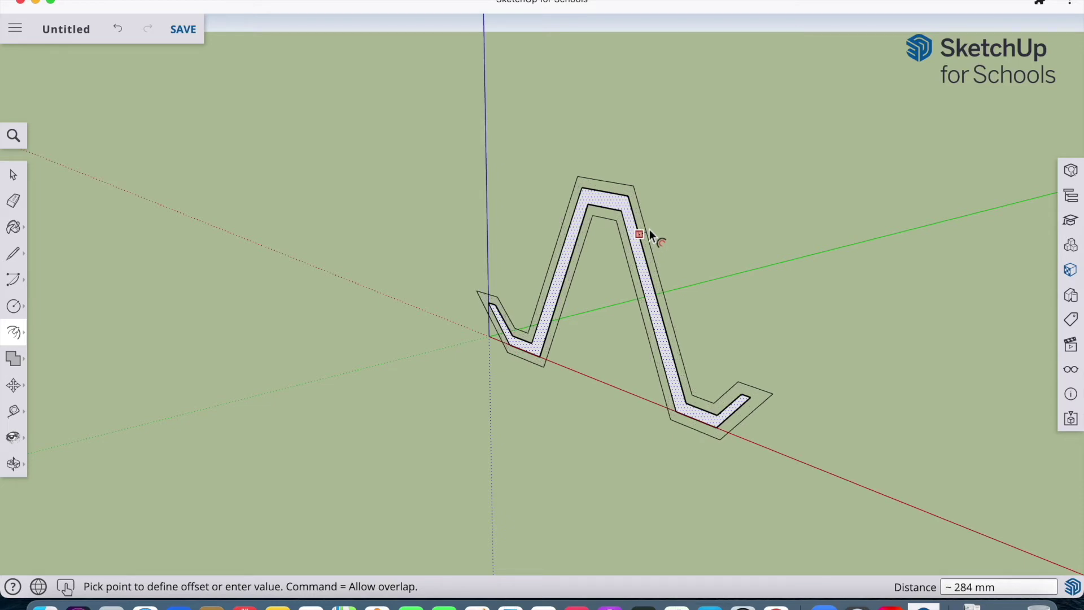
pyautogui.click(649, 232)
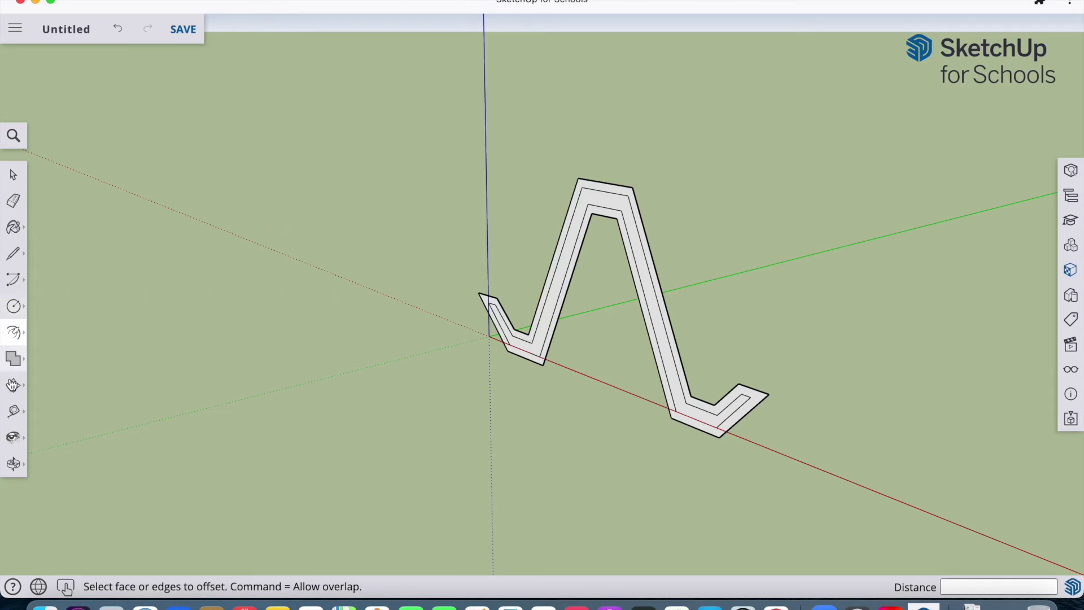
# Step: Erase the two underside outlines and the end edges of the offset profile, keeping only the two parallel upper outlines
pyautogui.click(13, 200)
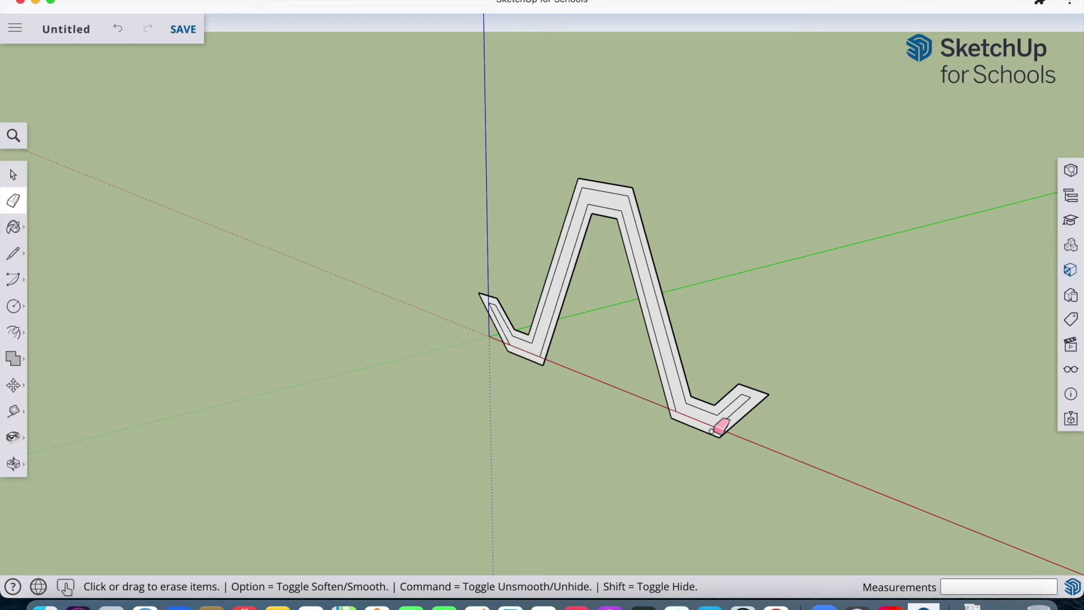
pyautogui.click(732, 424)
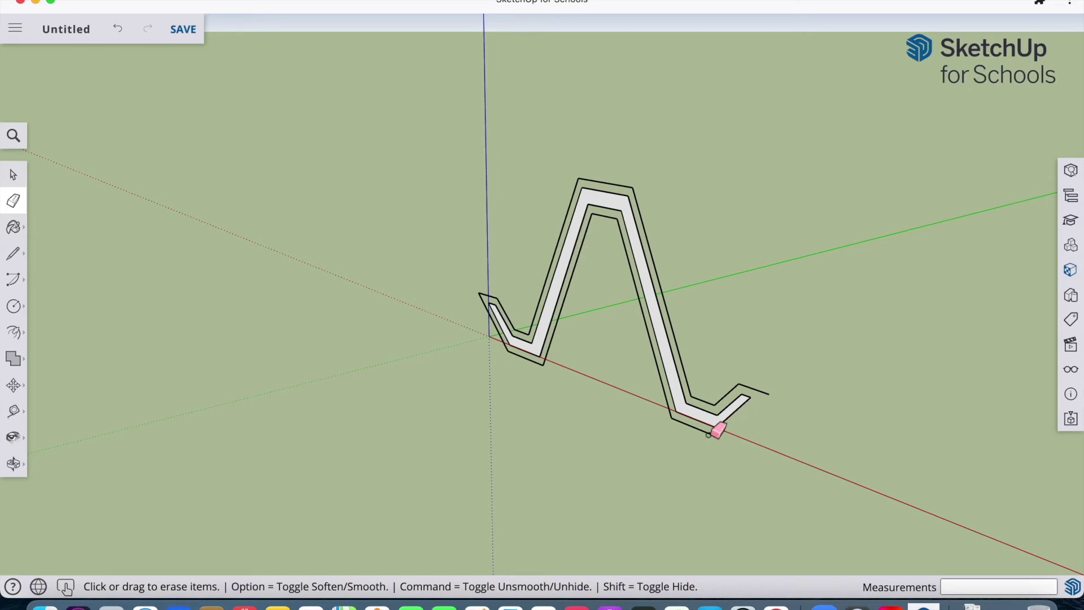
pyautogui.click(737, 411)
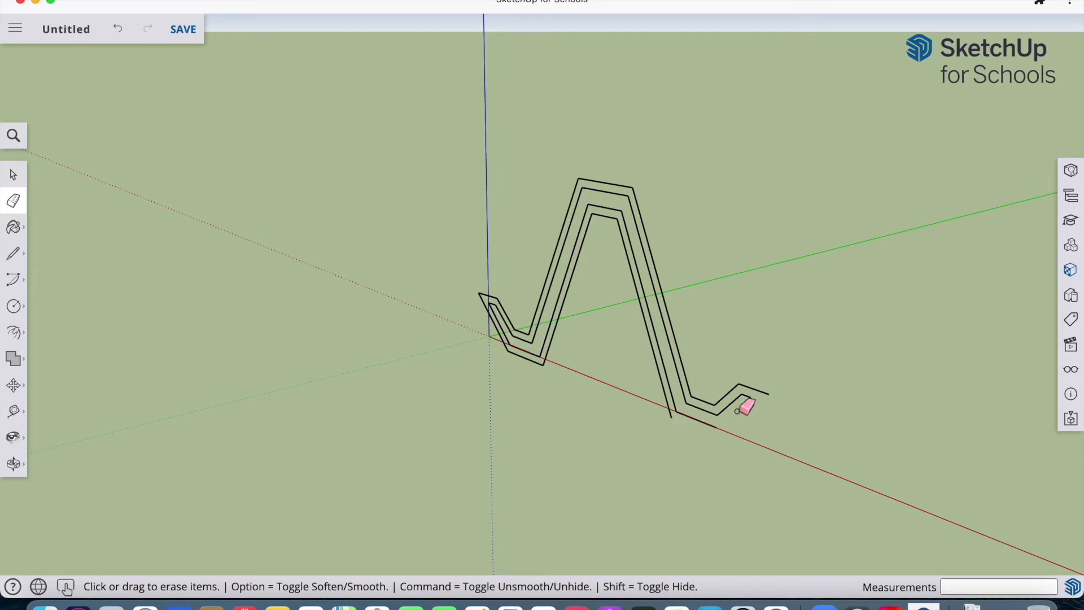
pyautogui.click(681, 399)
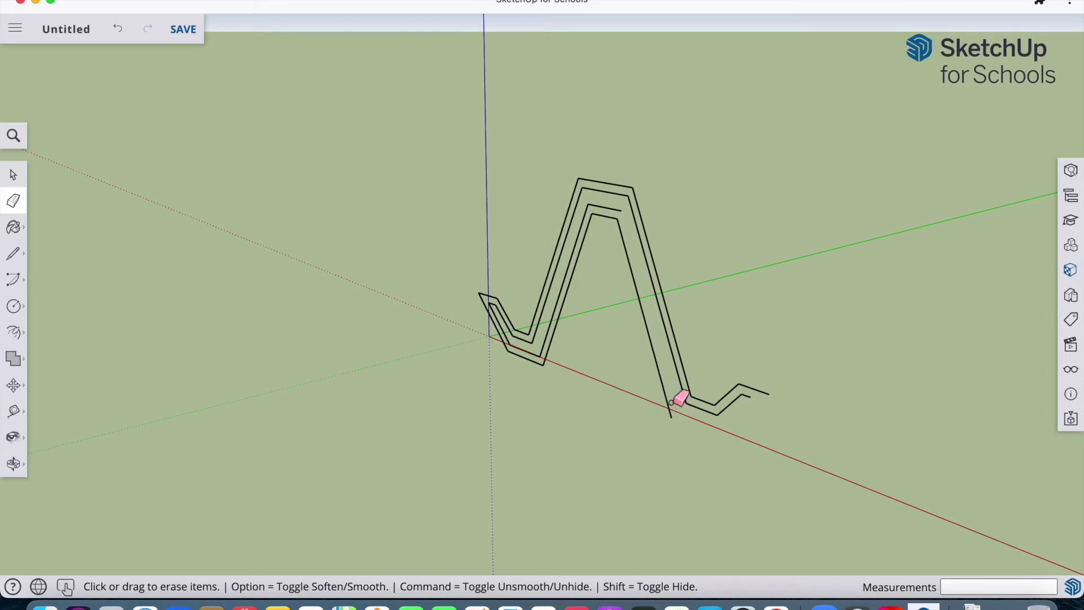
pyautogui.click(667, 399)
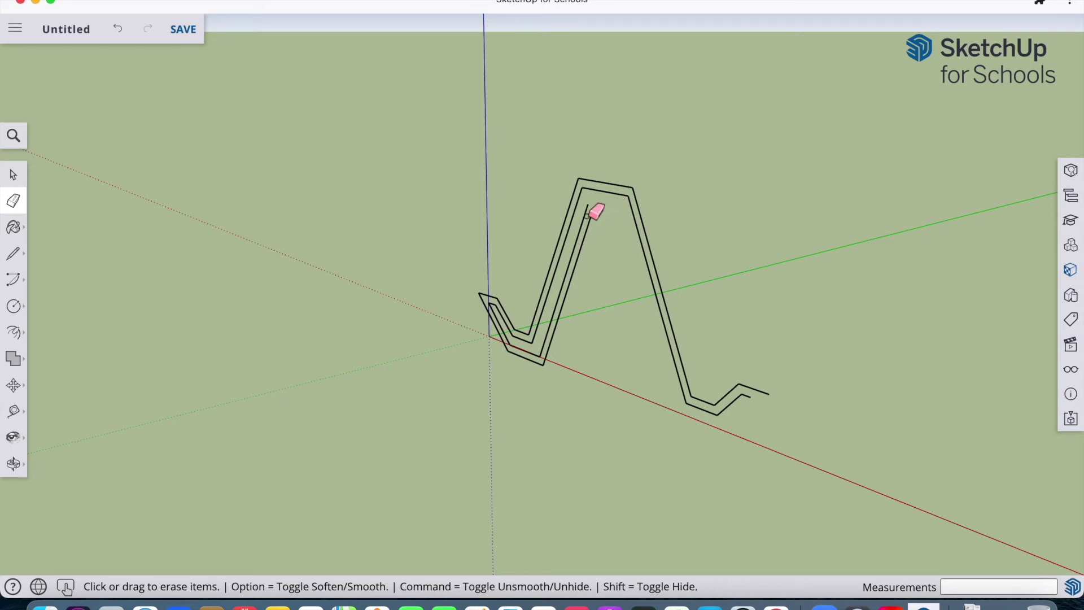
pyautogui.click(564, 280)
pyautogui.click(538, 359)
pyautogui.moveTo(499, 337); pyautogui.dragTo(511, 322)
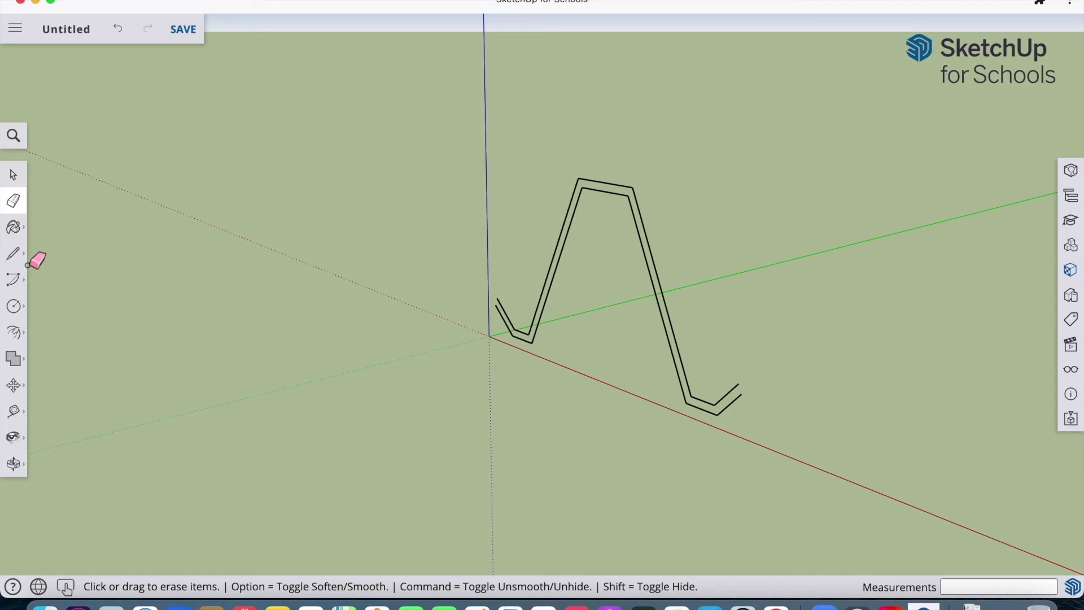
# Step: Close the profile's open end farthest from the origin with a short edge along the red direction, and erase the stub projecting beyond it
pyautogui.click(13, 253)
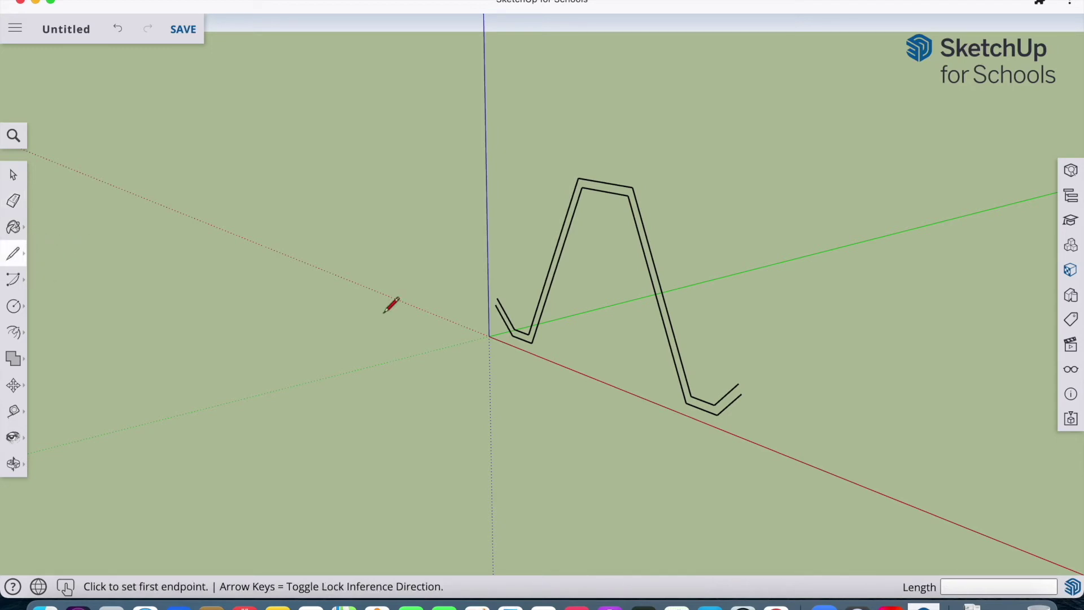
pyautogui.click(742, 394)
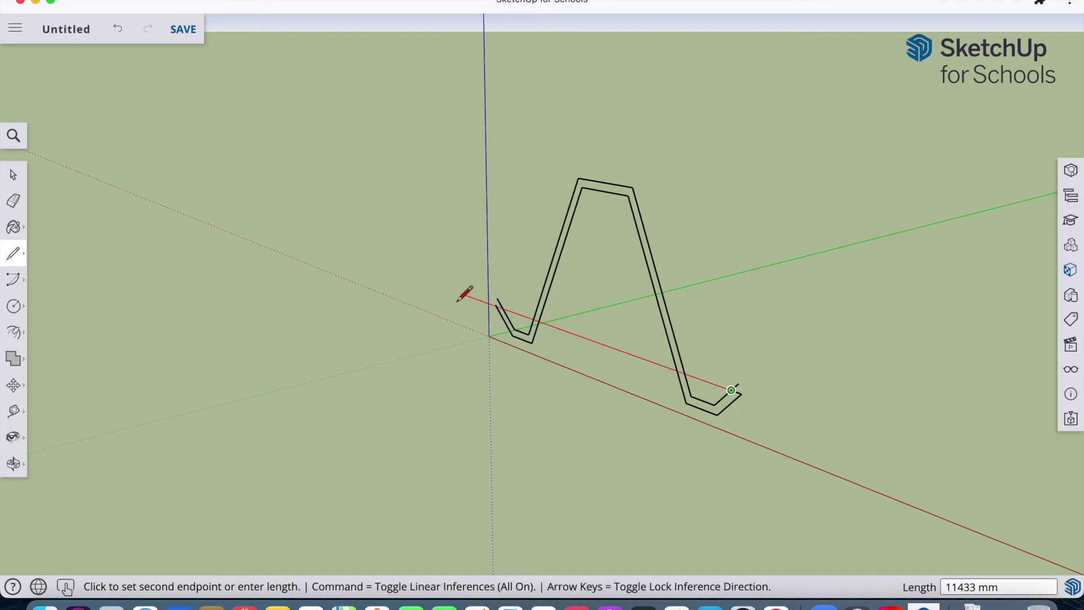
pyautogui.click(13, 201)
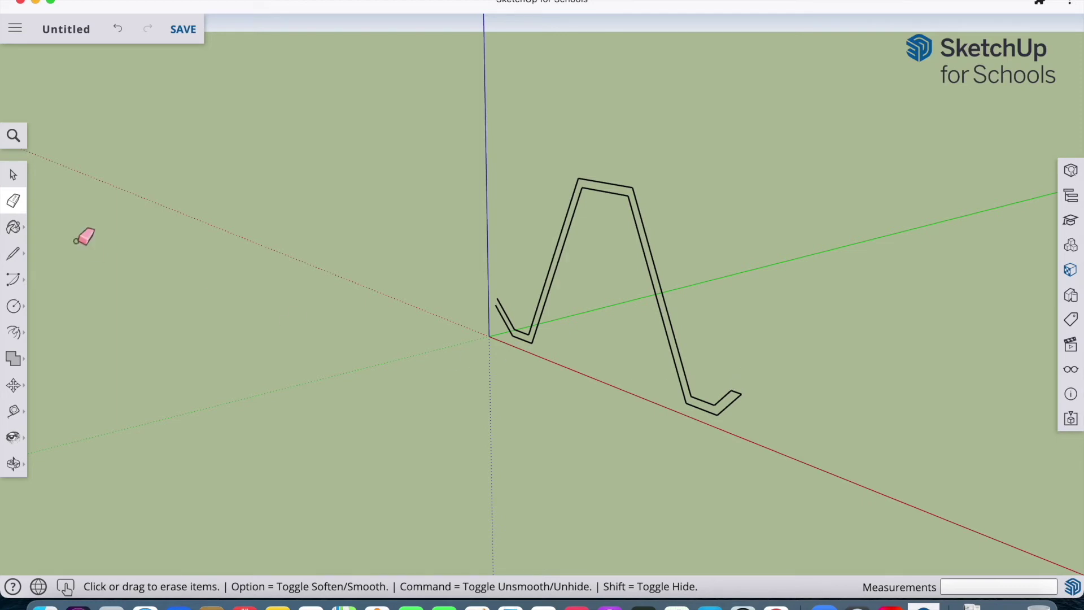
# Step: Close the profile's open end beside the blue axis with a short edge about 345 mm long between the two outlines
pyautogui.click(10, 253)
pyautogui.click(49, 242)
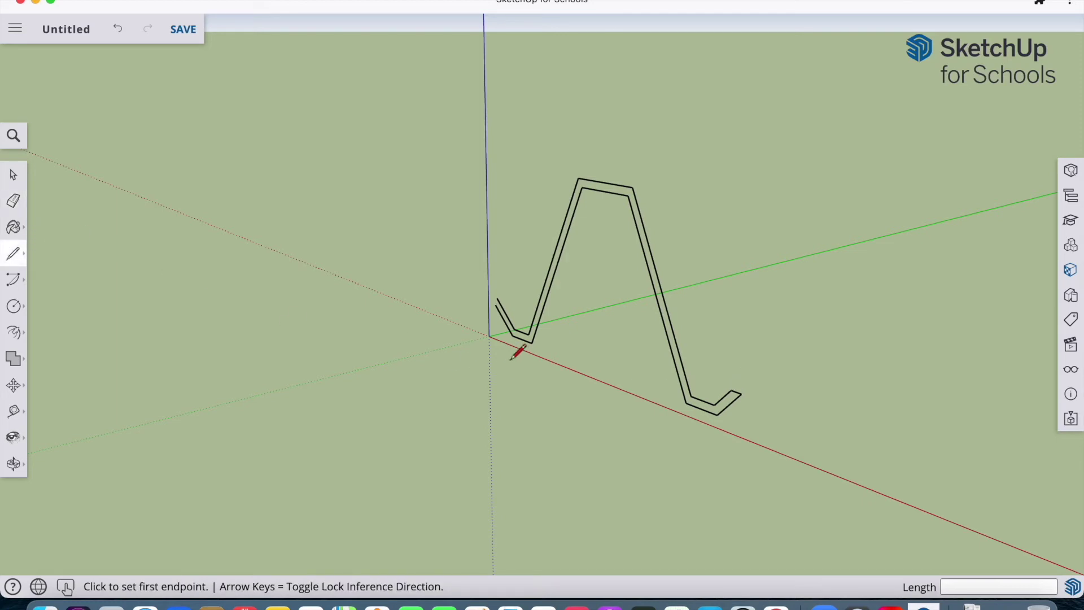
pyautogui.click(496, 305)
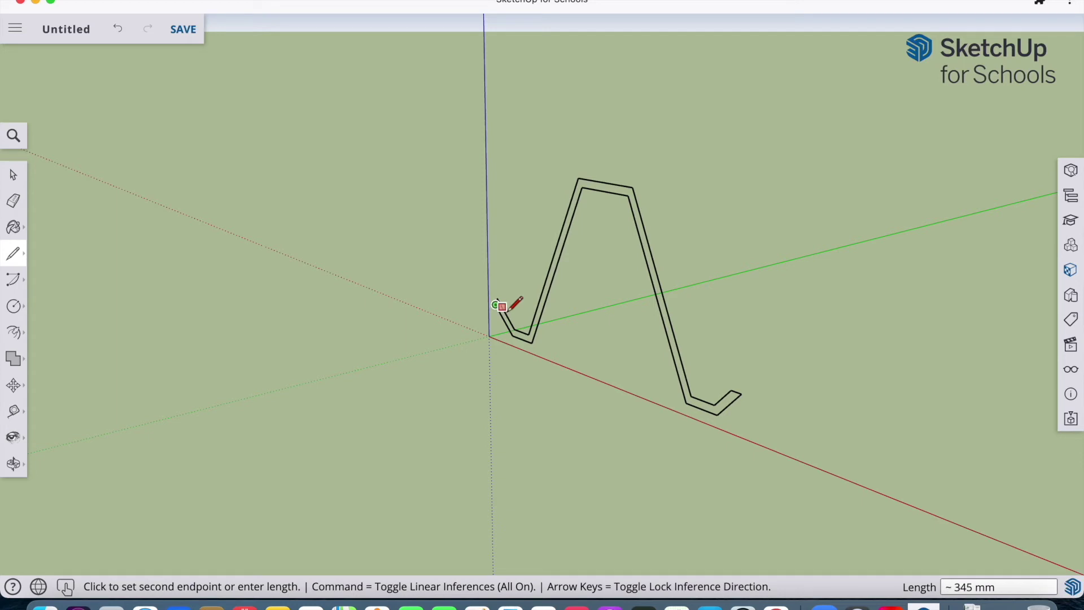
pyautogui.click(502, 308)
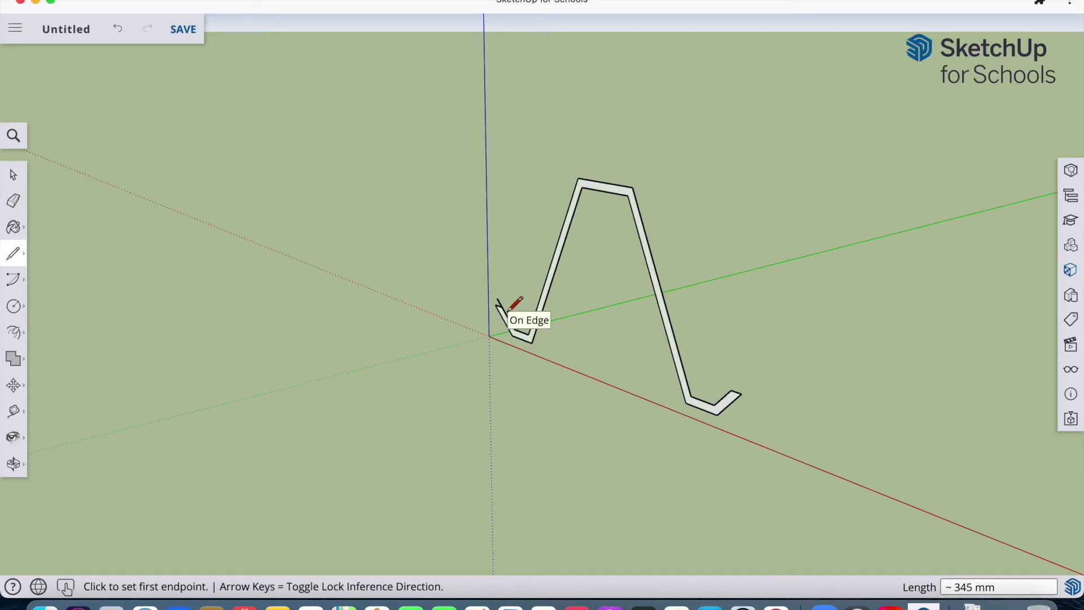
# Step: Erase the stub projecting beyond the short closing edge at the profile end beside the blue axis
pyautogui.click(13, 201)
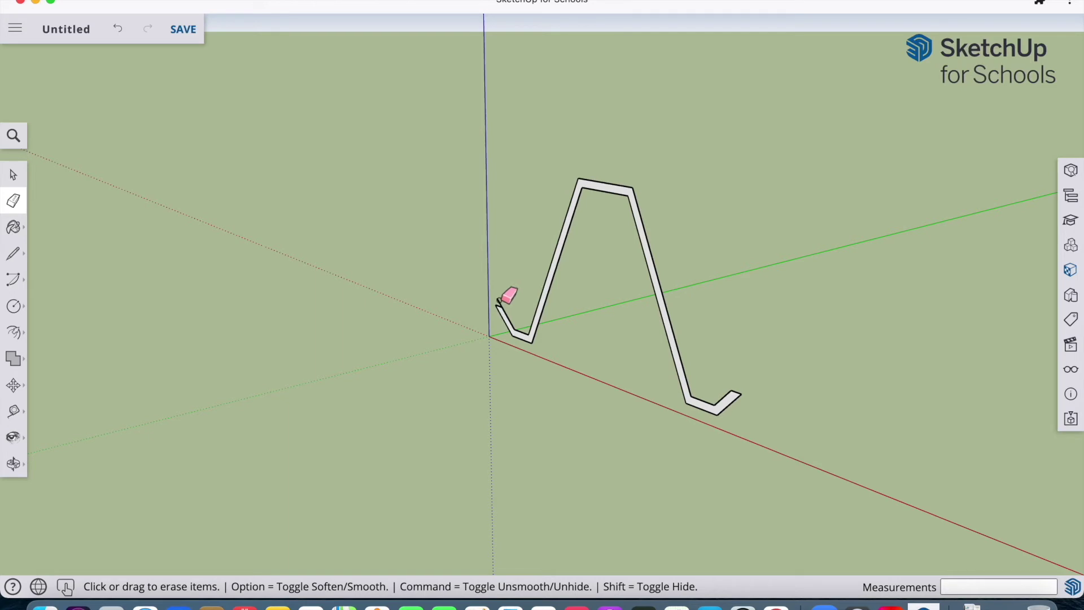
pyautogui.click(14, 463)
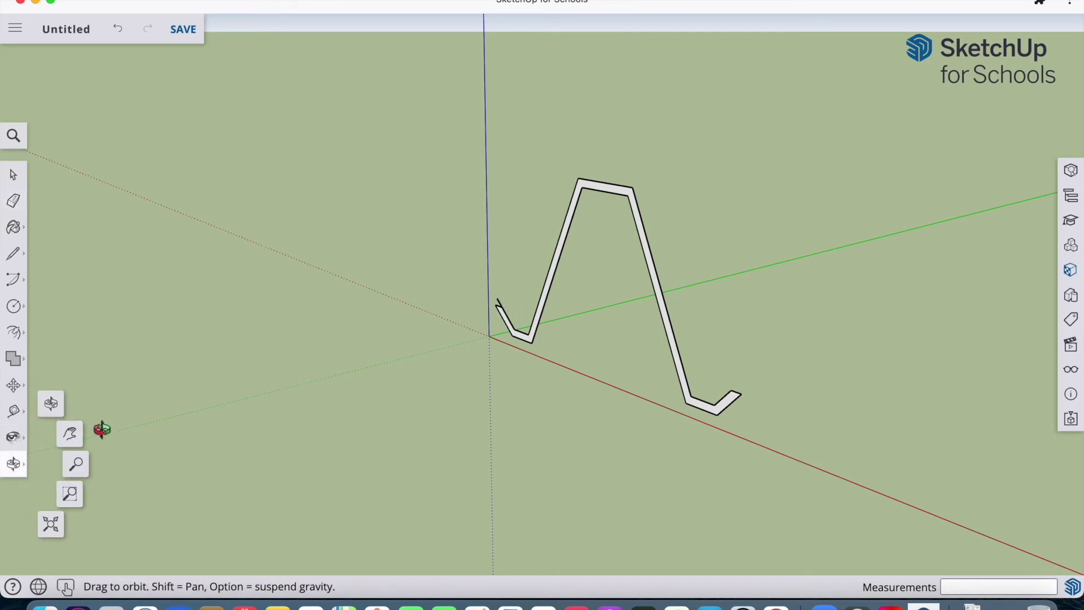
pyautogui.click(79, 474)
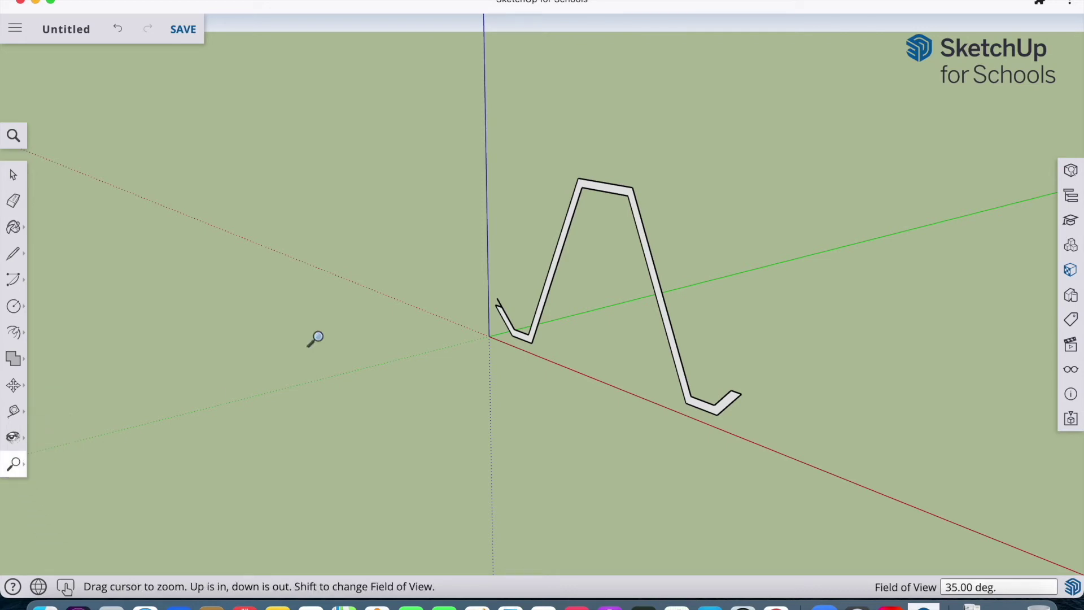
pyautogui.moveTo(494, 297)
pyautogui.mouseDown()
pyautogui.moveTo(497, 310)
pyautogui.moveTo(477, 118)
pyautogui.moveTo(443, 208)
pyautogui.moveTo(423, 164)
pyautogui.moveTo(387, 257)
pyautogui.mouseUp()
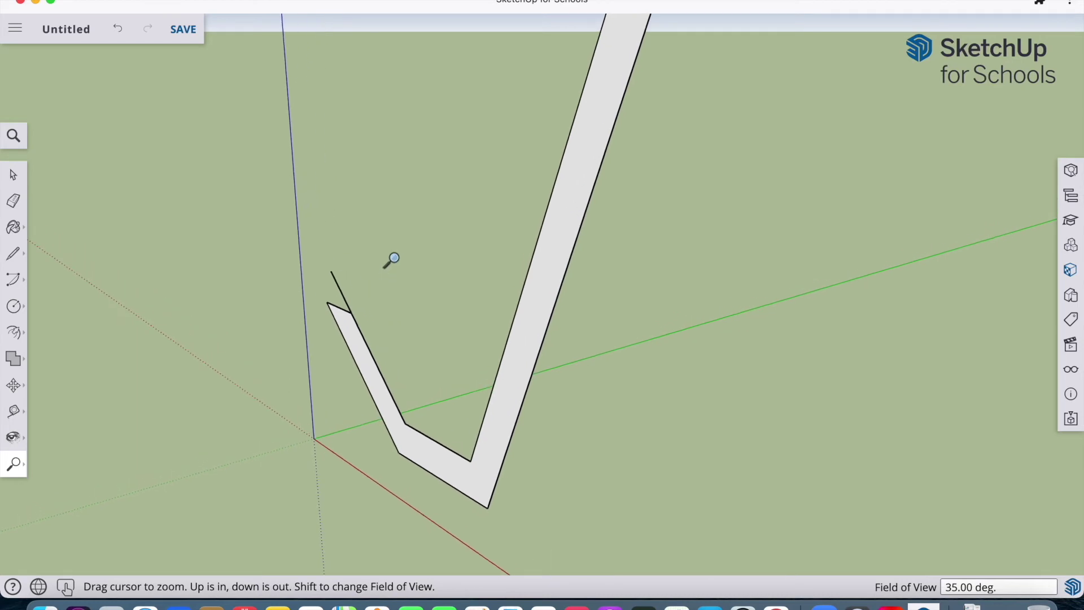
pyautogui.click(15, 332)
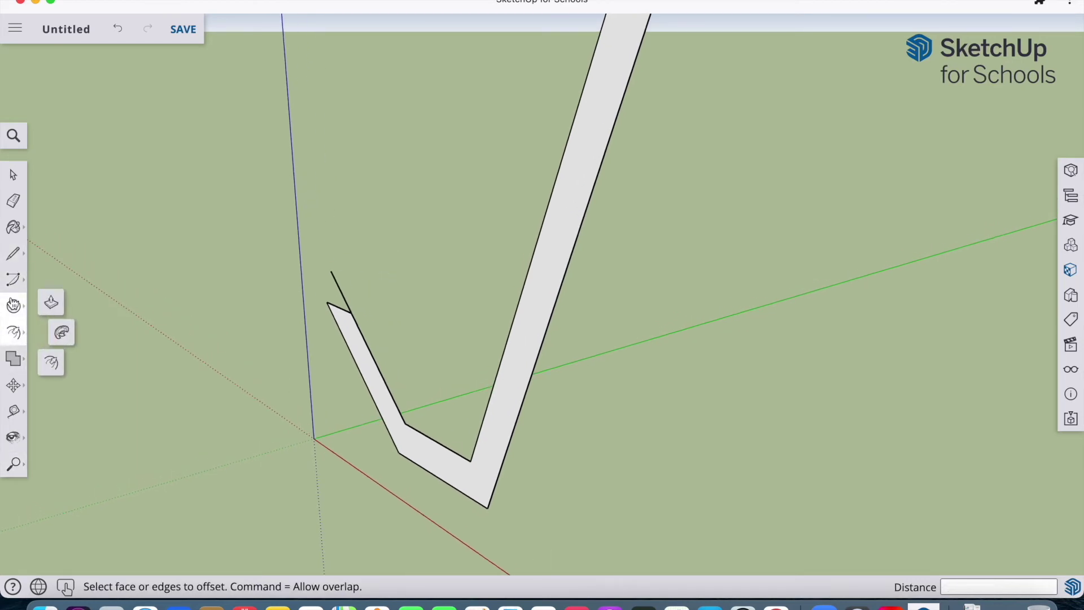
pyautogui.click(13, 200)
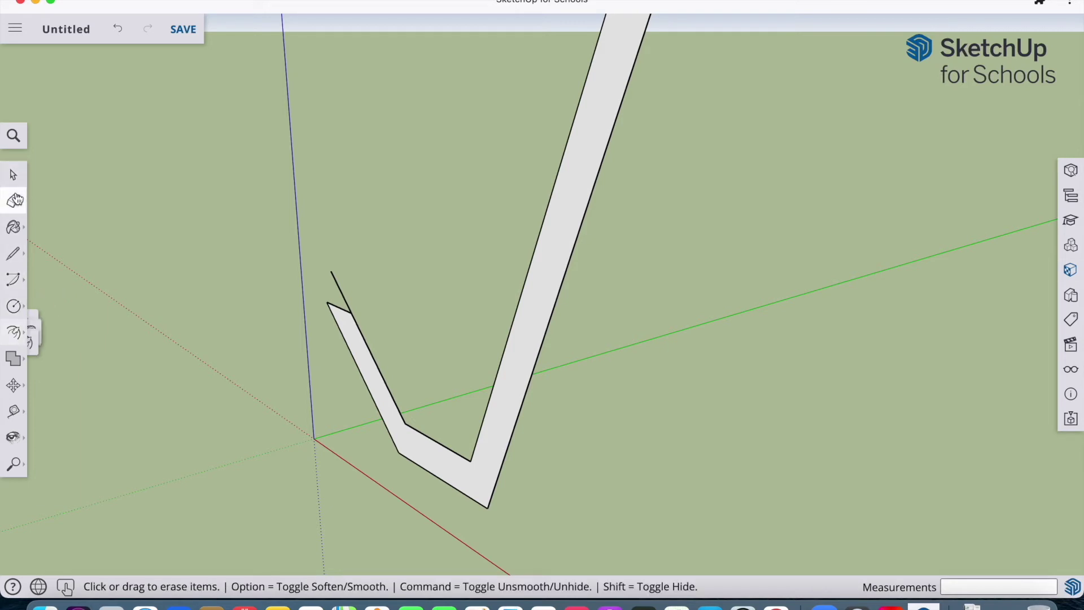
pyautogui.click(340, 282)
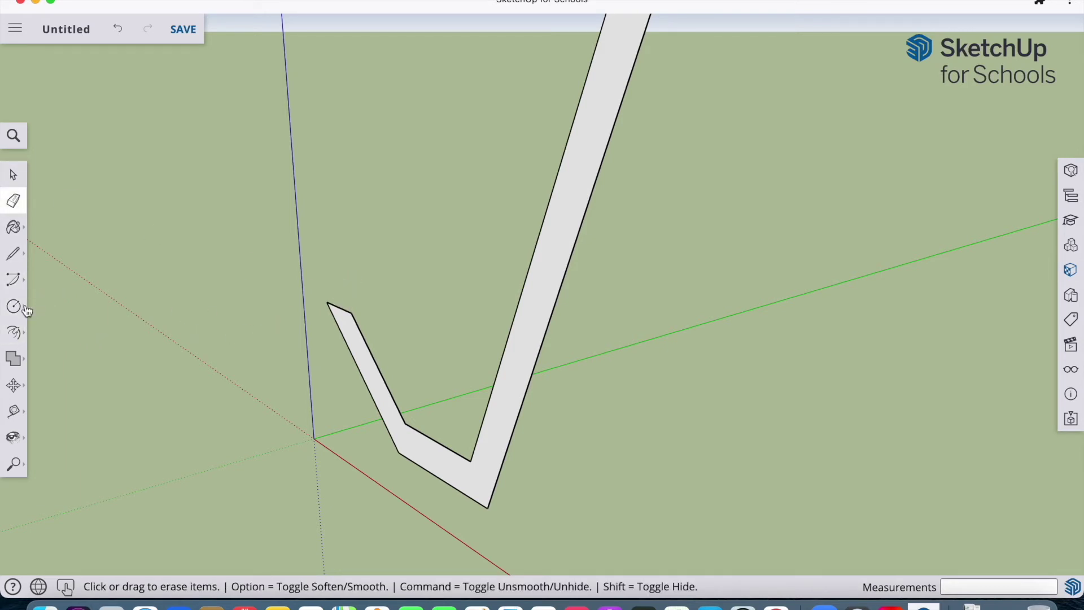
pyautogui.click(15, 464)
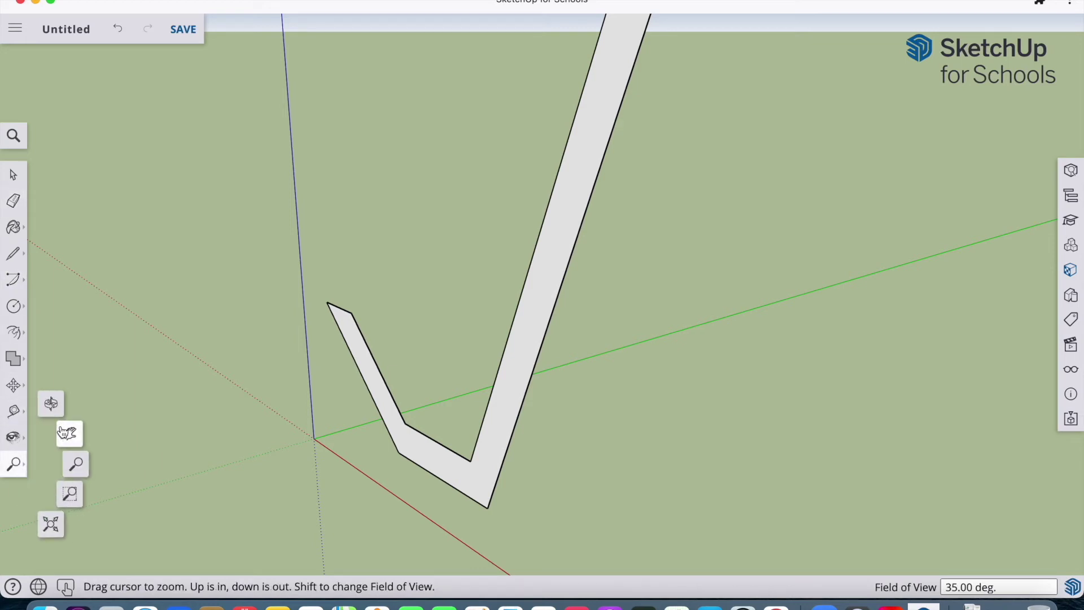
pyautogui.click(74, 493)
pyautogui.moveTo(317, 379)
pyautogui.mouseDown()
pyautogui.moveTo(309, 282)
pyautogui.moveTo(392, 326)
pyautogui.mouseUp()
pyautogui.click(12, 411)
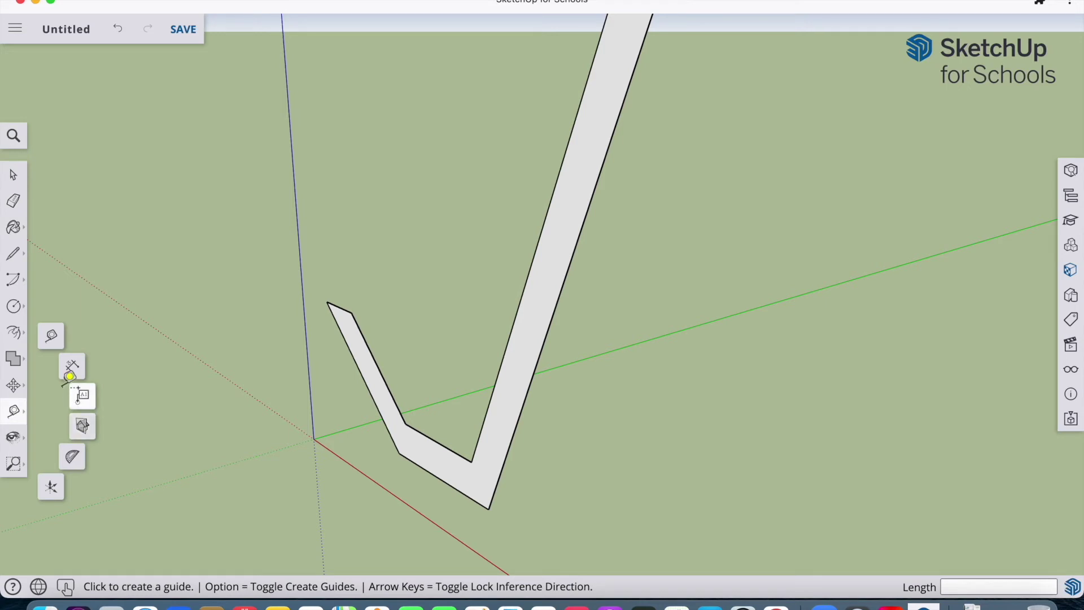
pyautogui.click(12, 437)
pyautogui.click(13, 463)
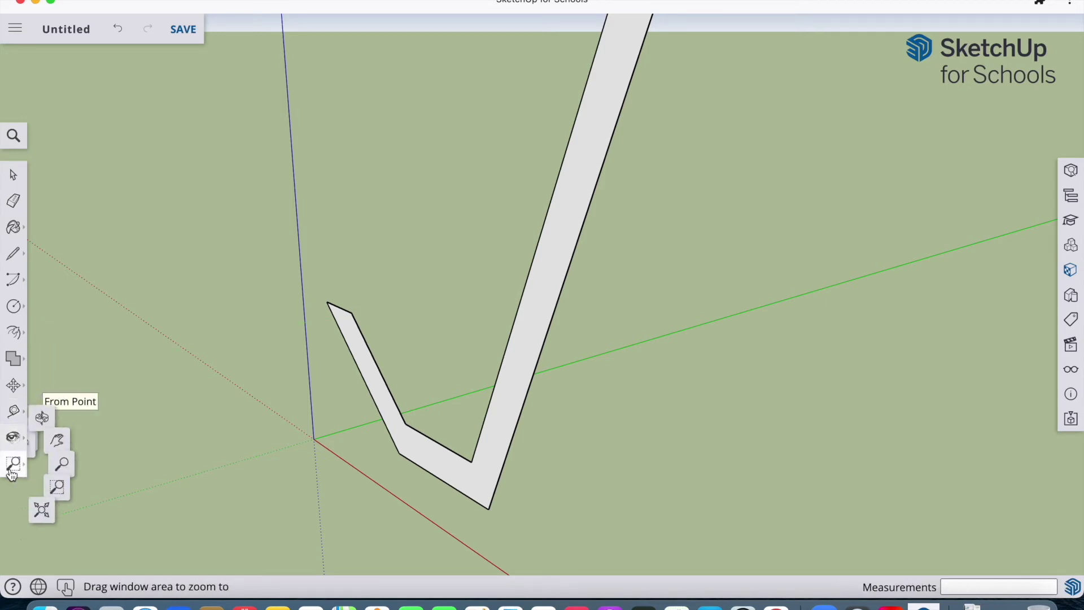
pyautogui.moveTo(405, 366); pyautogui.dragTo(390, 229)
pyautogui.click(12, 437)
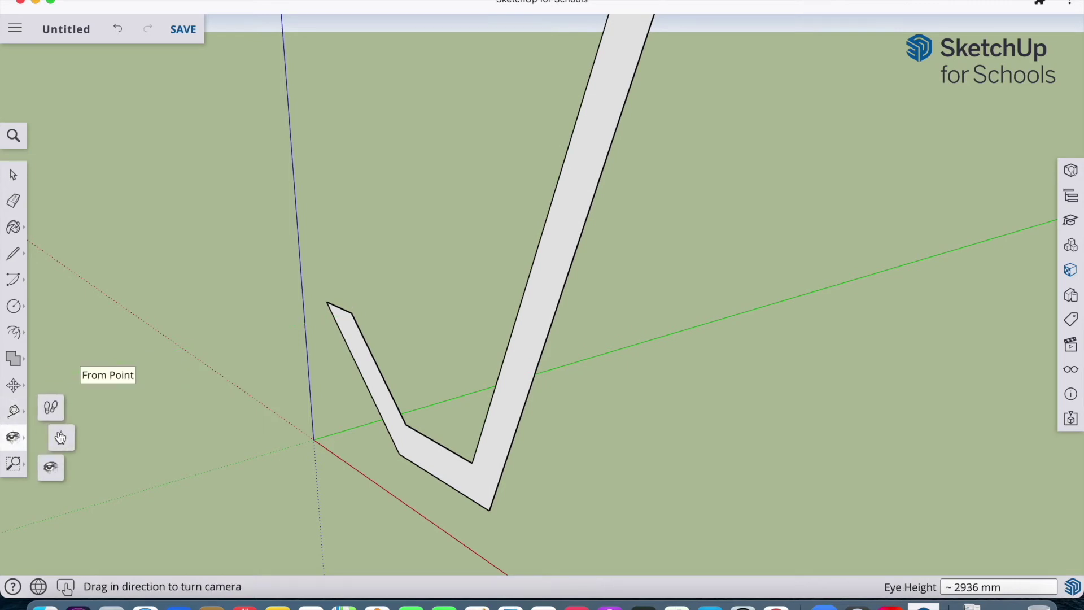
# Step: Push/Pull the closed profile face about 8576 mm along the green axis into a solid
pyautogui.click(14, 463)
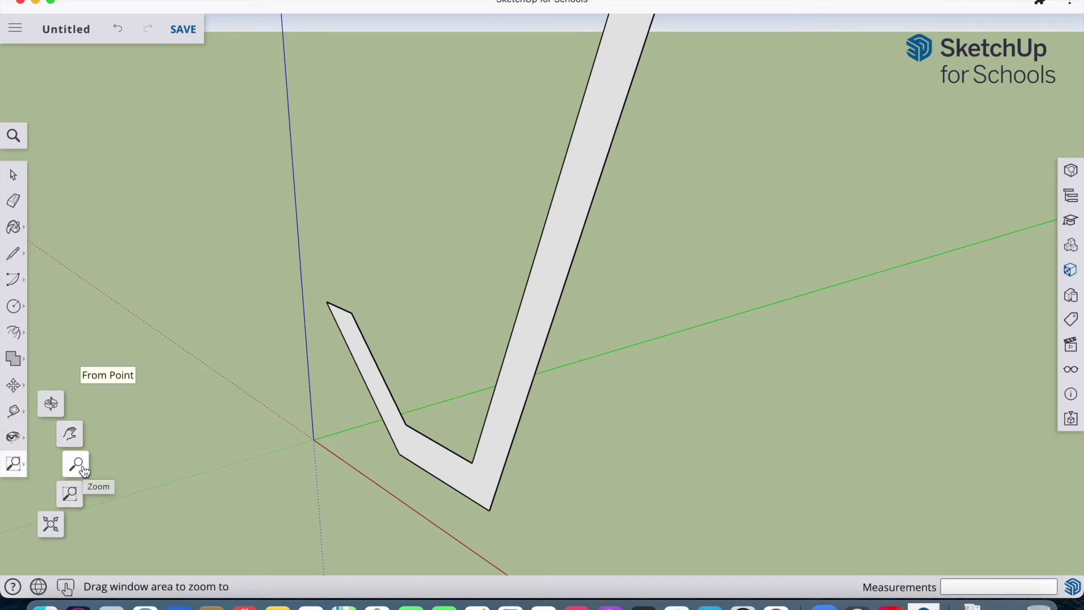
pyautogui.click(83, 470)
pyautogui.moveTo(310, 462)
pyautogui.mouseDown()
pyautogui.moveTo(313, 564)
pyautogui.moveTo(388, 514)
pyautogui.moveTo(409, 547)
pyautogui.moveTo(452, 331)
pyautogui.moveTo(449, 384)
pyautogui.mouseUp()
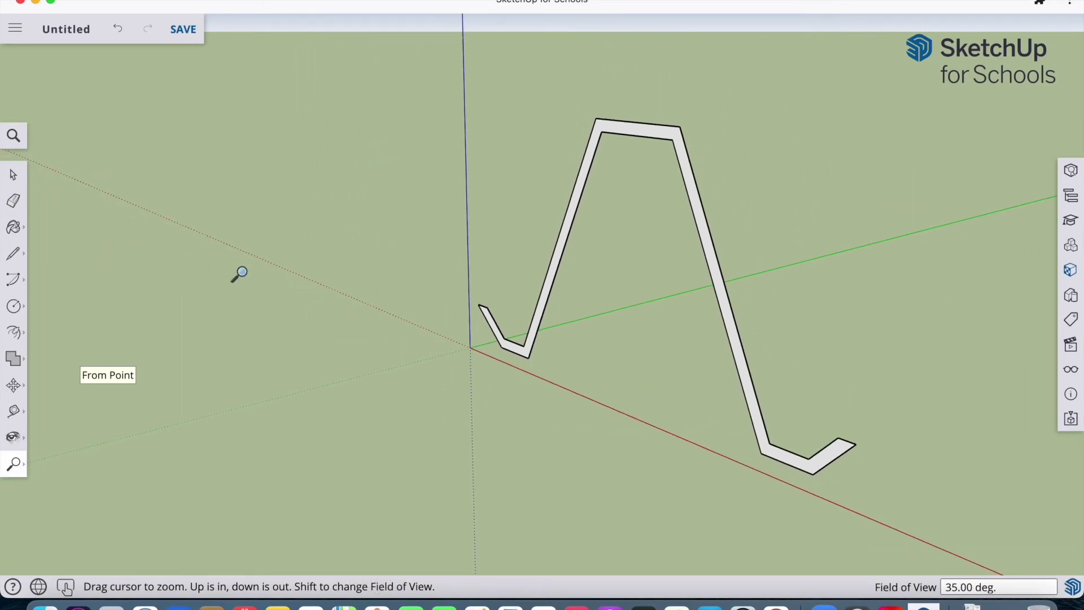
pyautogui.click(23, 342)
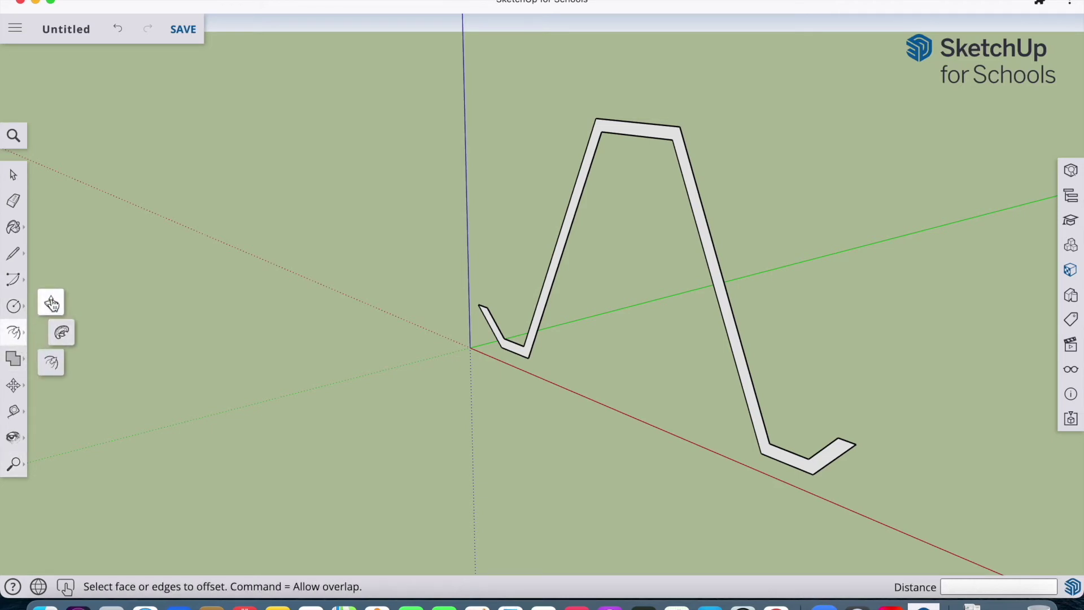
pyautogui.click(52, 304)
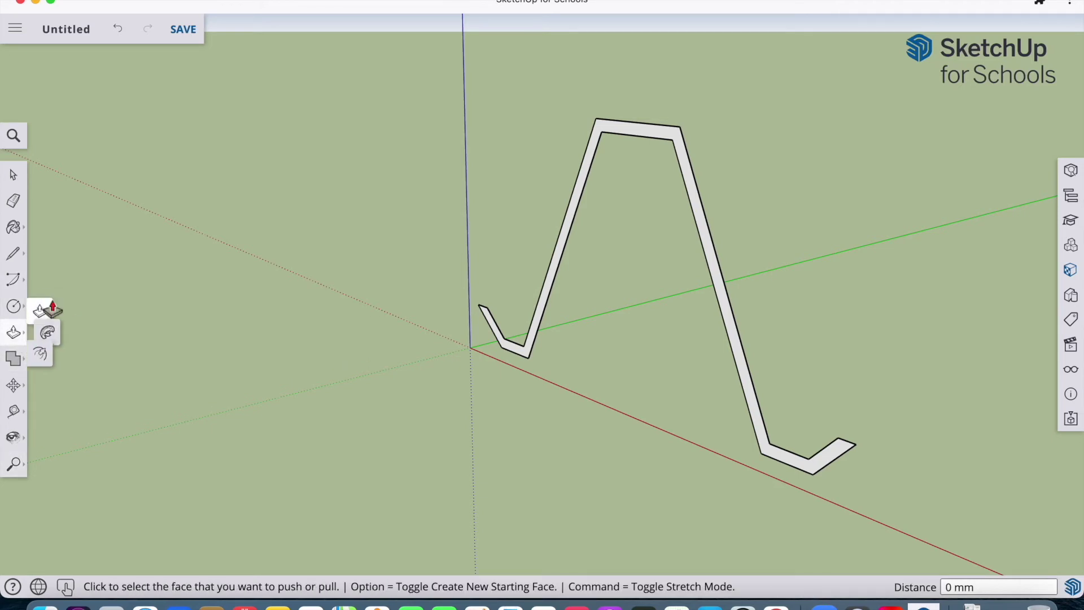
pyautogui.click(681, 154)
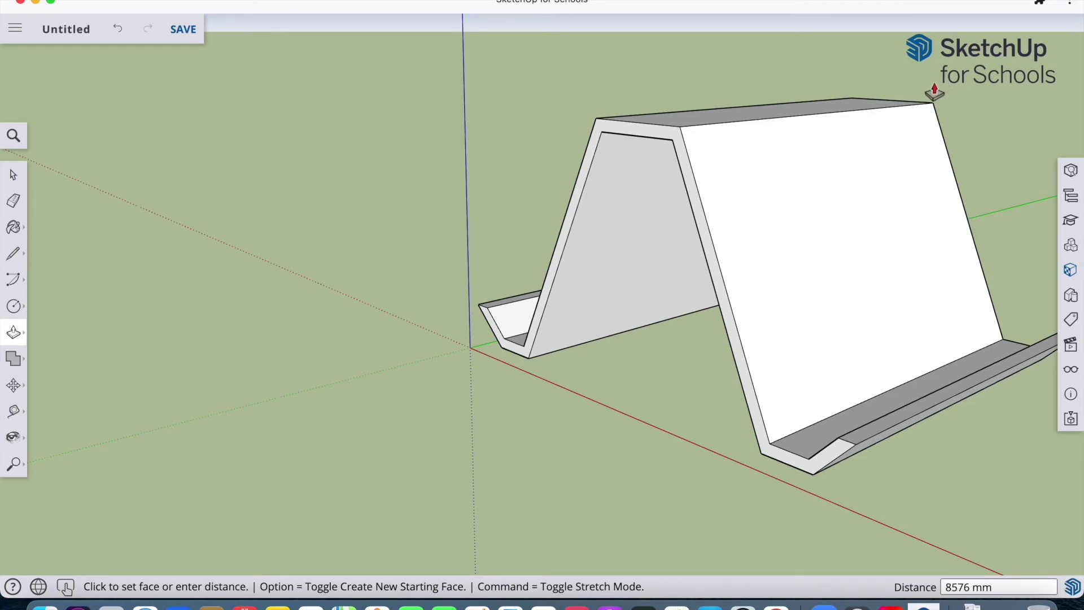
pyautogui.click(938, 91)
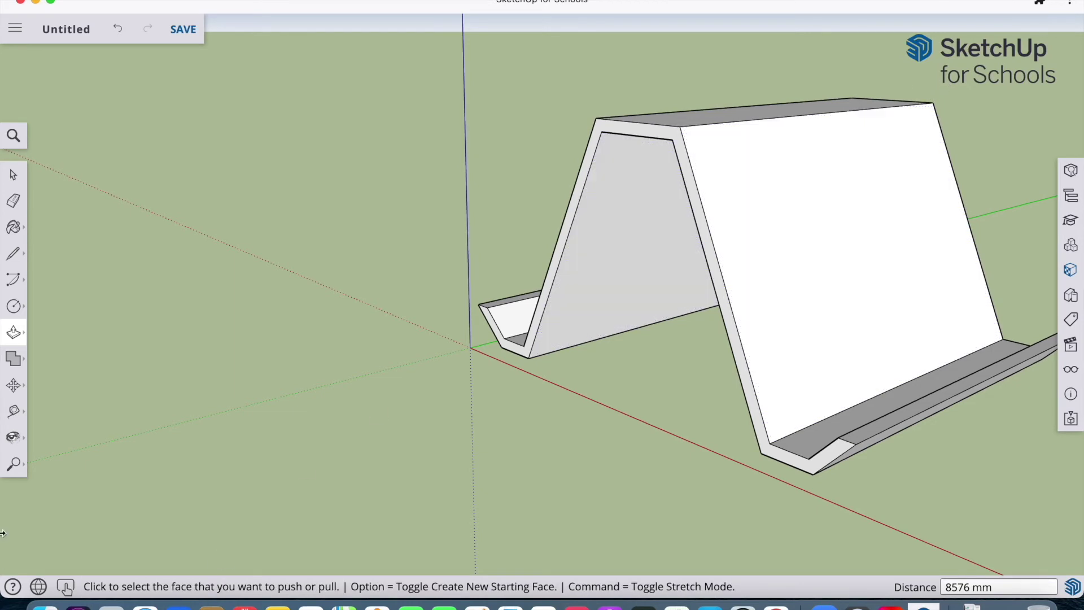
# Step: Draw three circles in a row on the solid's flat top from its far end, with radii of about 308, 253 and 446 mm
pyautogui.click(13, 463)
pyautogui.moveTo(531, 314); pyautogui.dragTo(447, 305)
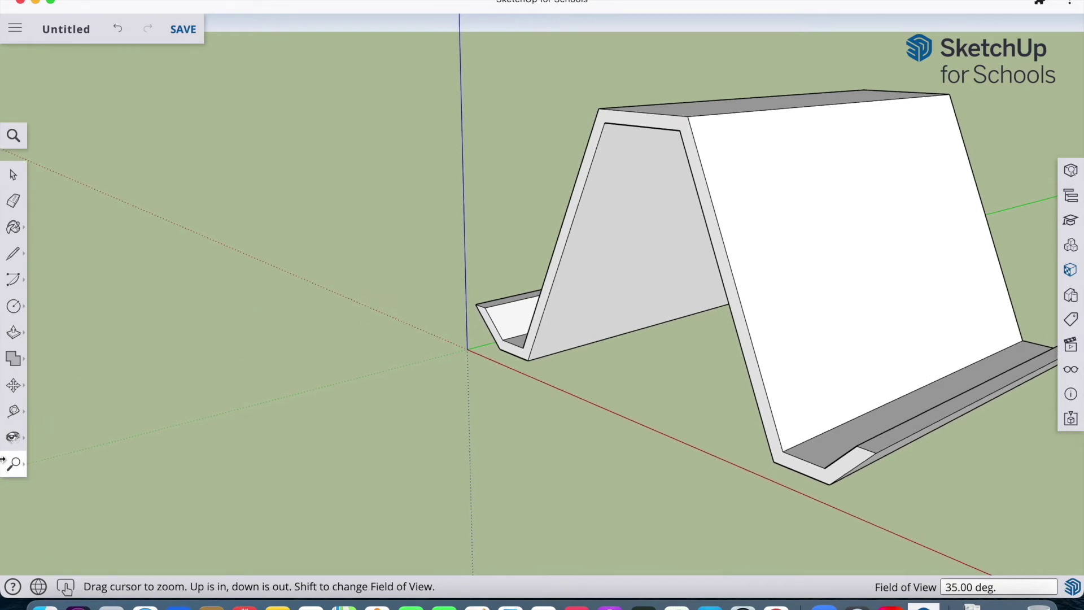
pyautogui.moveTo(6, 467)
pyautogui.click(50, 402)
pyautogui.moveTo(658, 363); pyautogui.dragTo(538, 349)
pyautogui.click(13, 305)
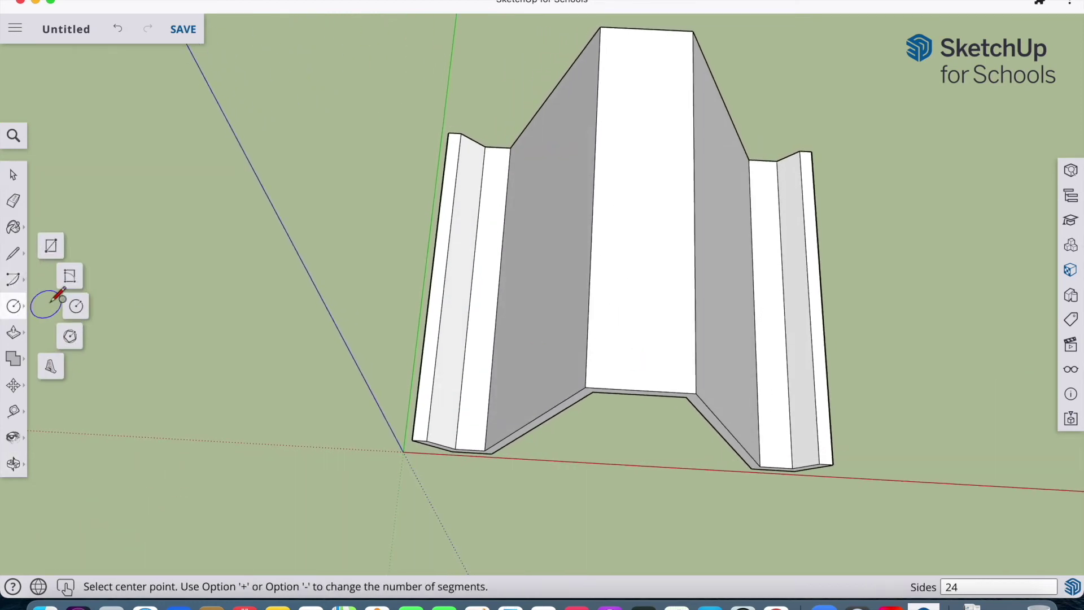
pyautogui.click(73, 305)
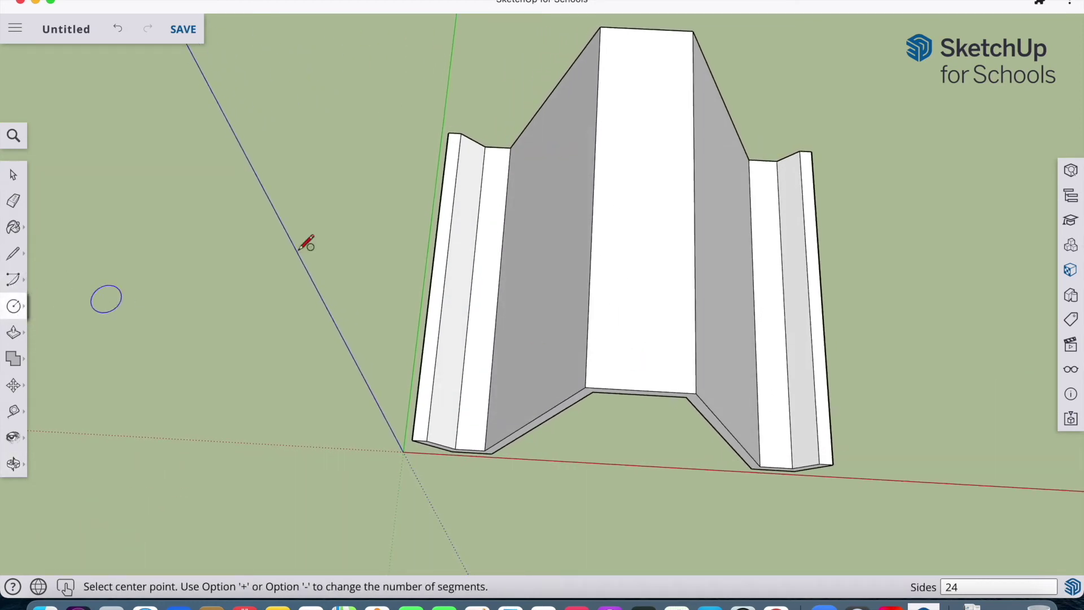
pyautogui.click(648, 65)
pyautogui.click(660, 67)
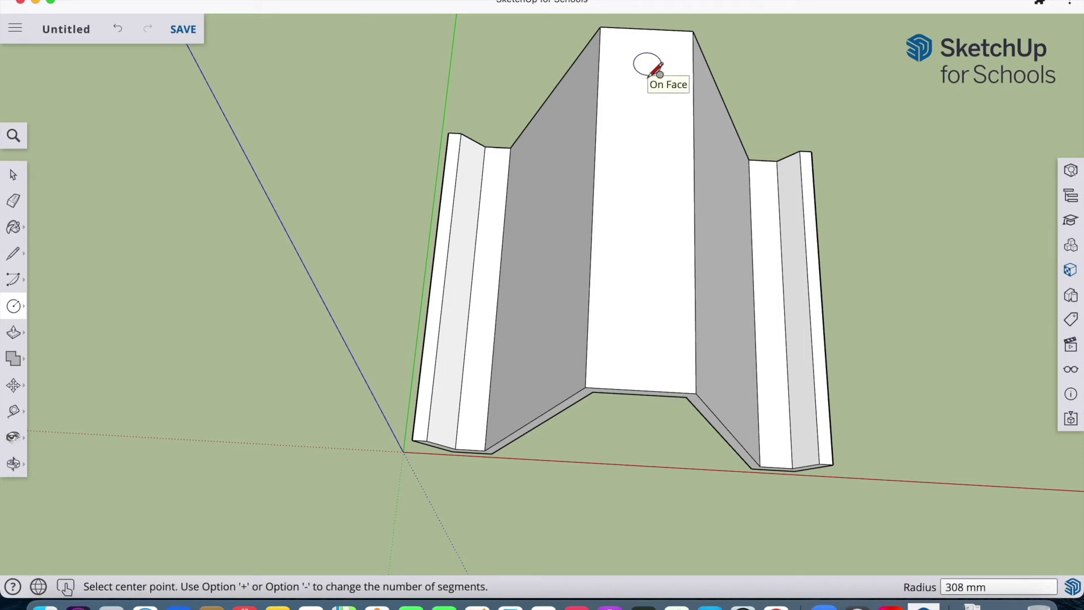
pyautogui.click(648, 113)
pyautogui.click(658, 114)
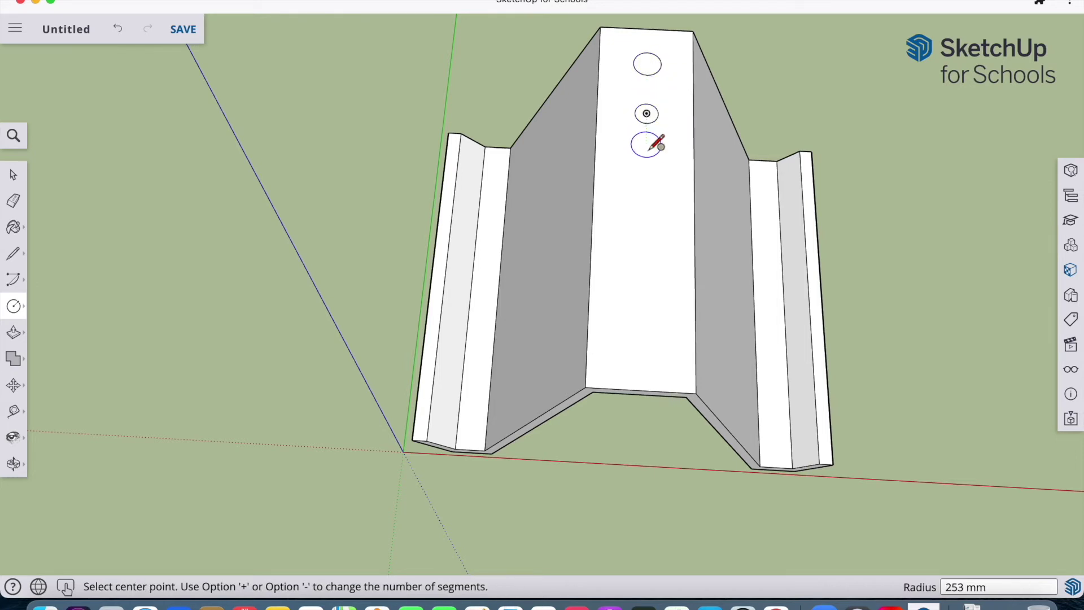
pyautogui.click(646, 154)
pyautogui.click(661, 168)
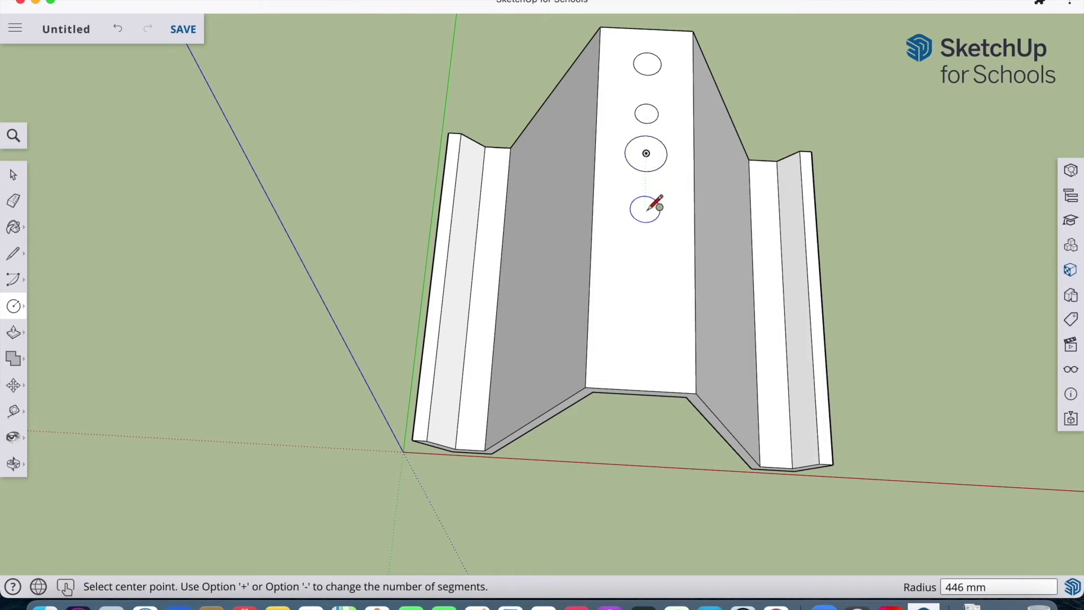
# Step: Continue the row toward the near end of the flat top with three more circles, radii about 417, 408 and 309 mm
pyautogui.click(645, 221)
pyautogui.click(658, 235)
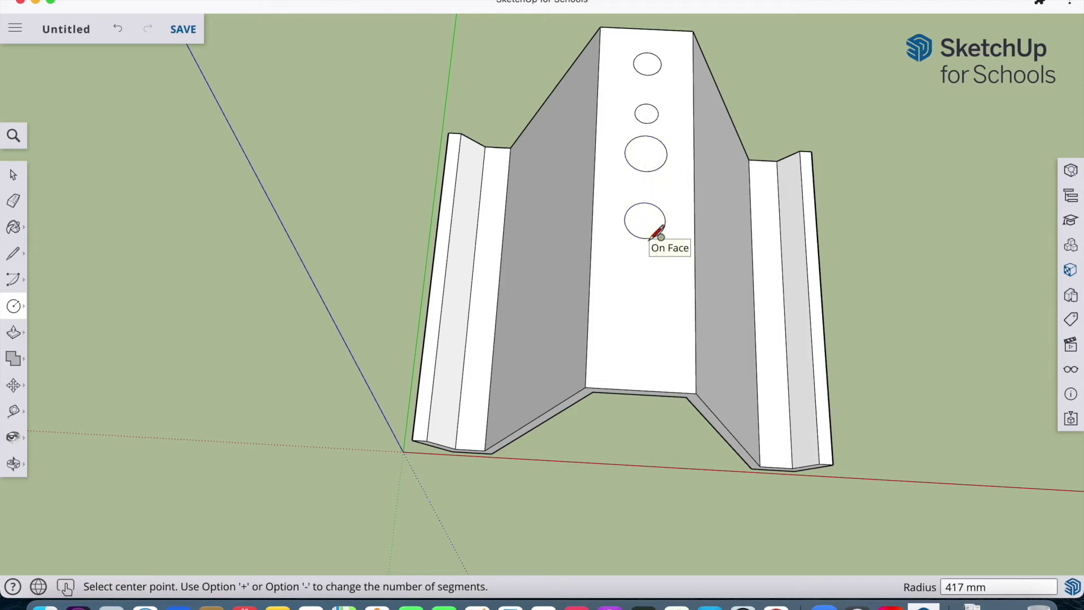
pyautogui.click(644, 285)
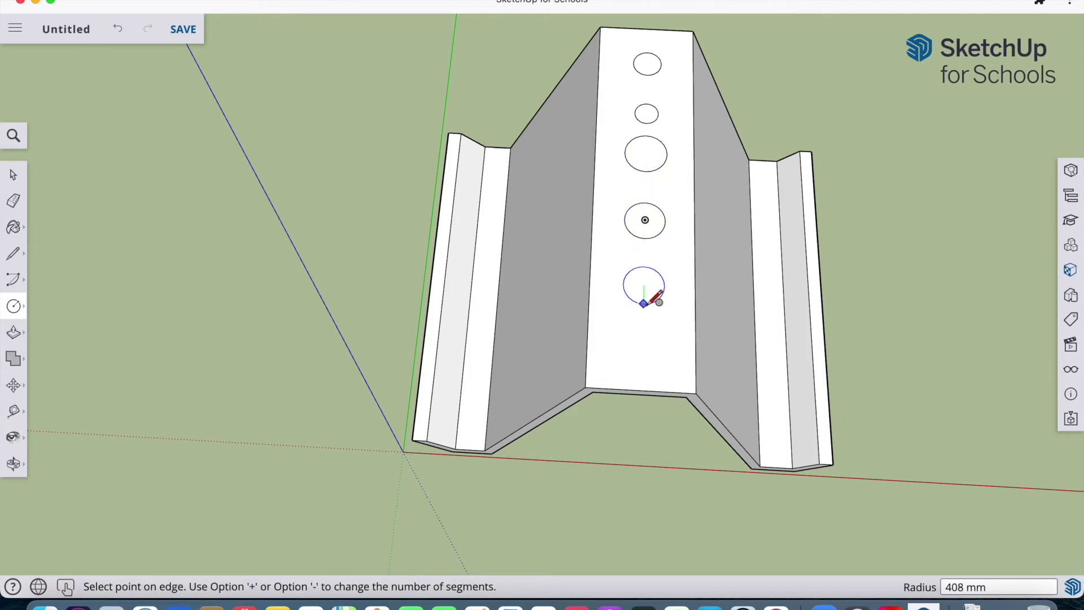
pyautogui.click(651, 303)
pyautogui.click(643, 345)
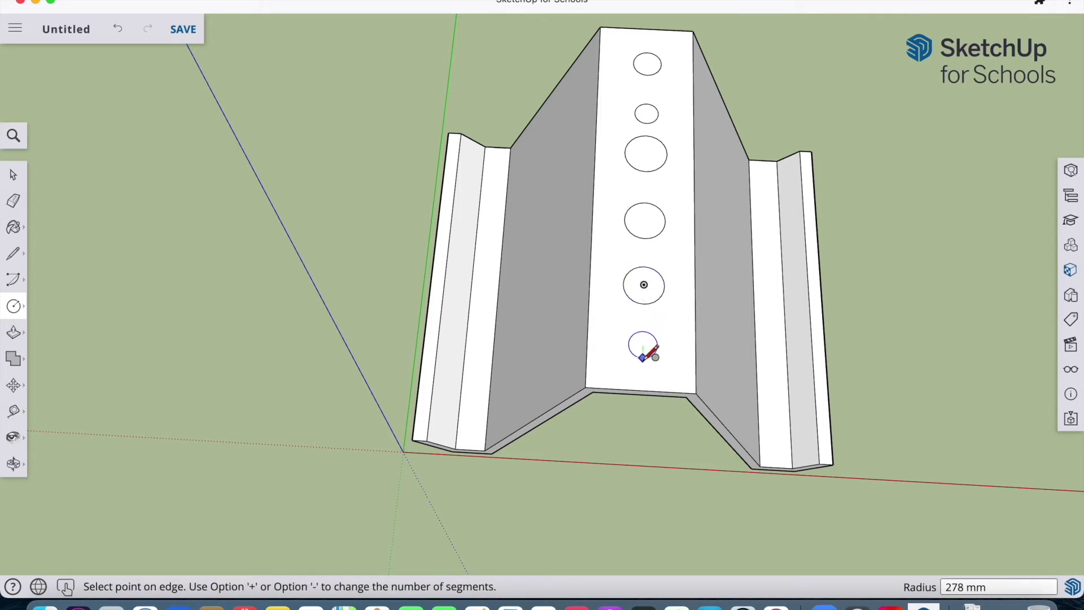
pyautogui.click(653, 354)
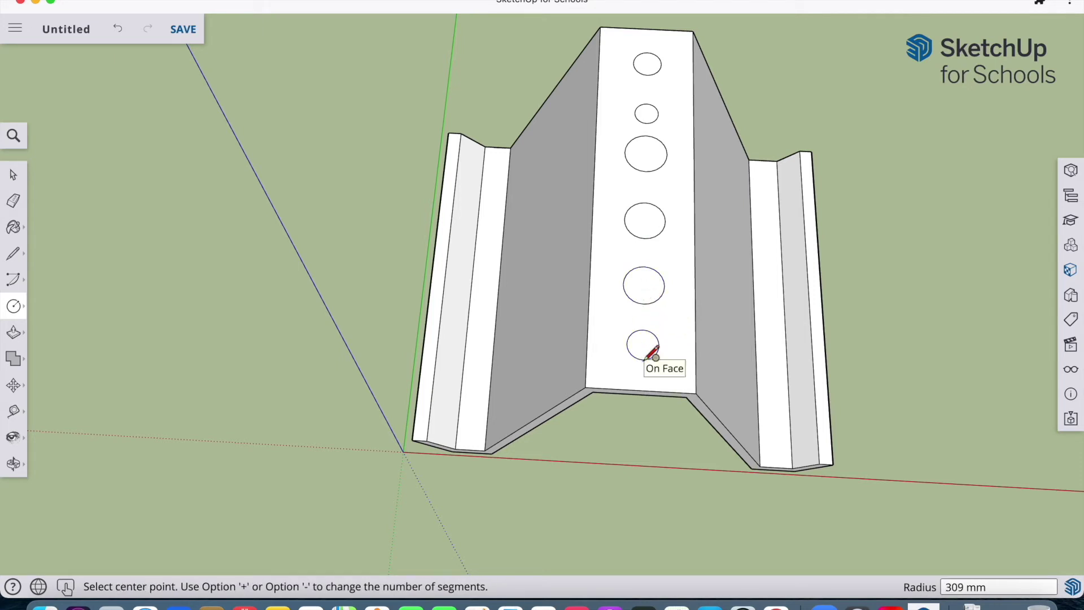
# Step: Erase the row of uneven circles from the solid's flat top
pyautogui.click(14, 201)
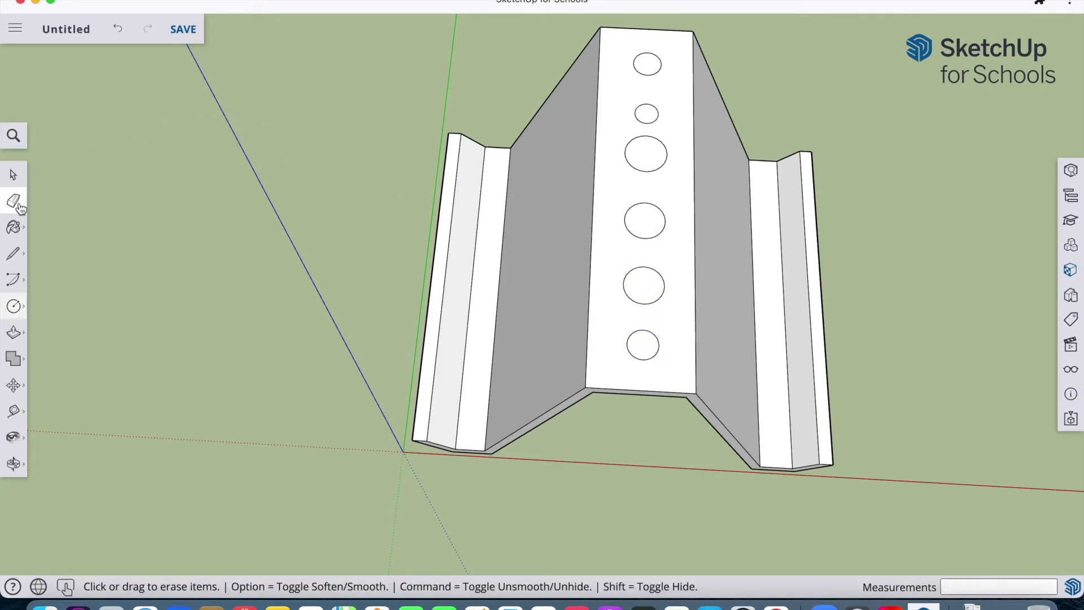
pyautogui.click(655, 73)
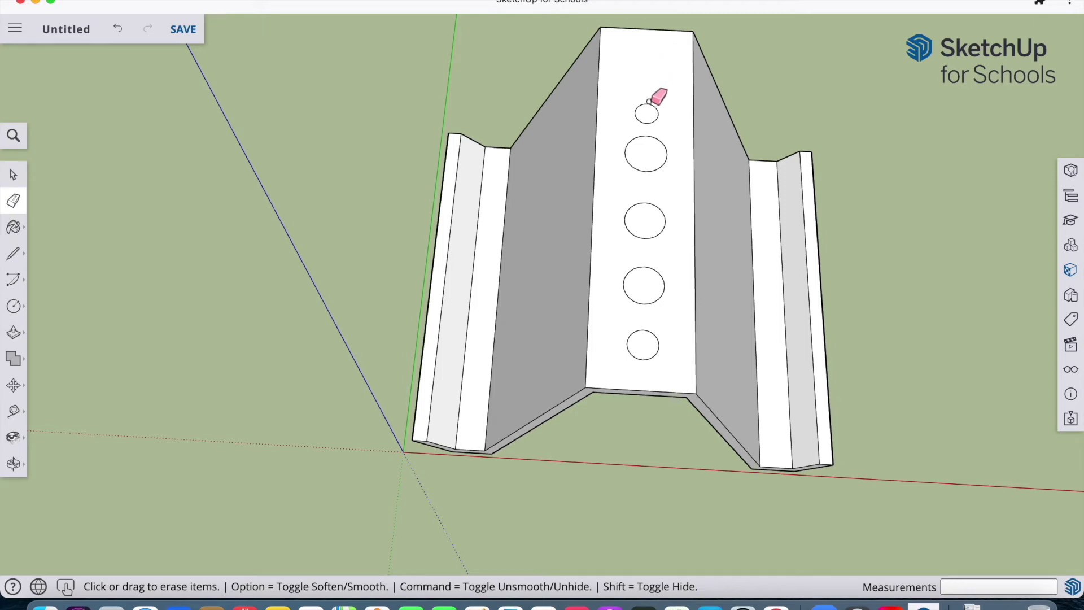
pyautogui.click(649, 106)
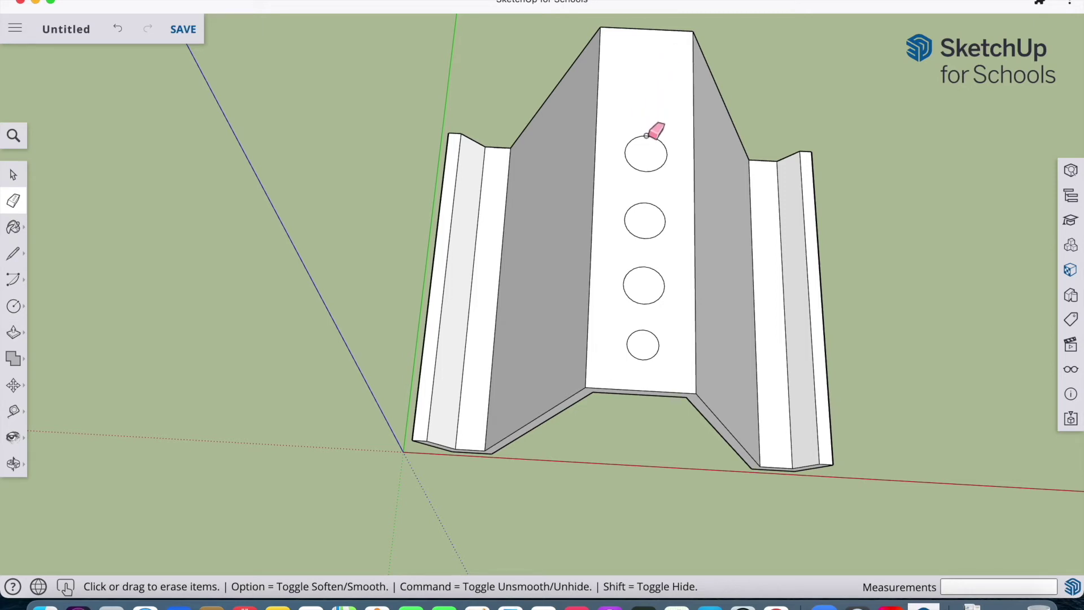
pyautogui.click(646, 138)
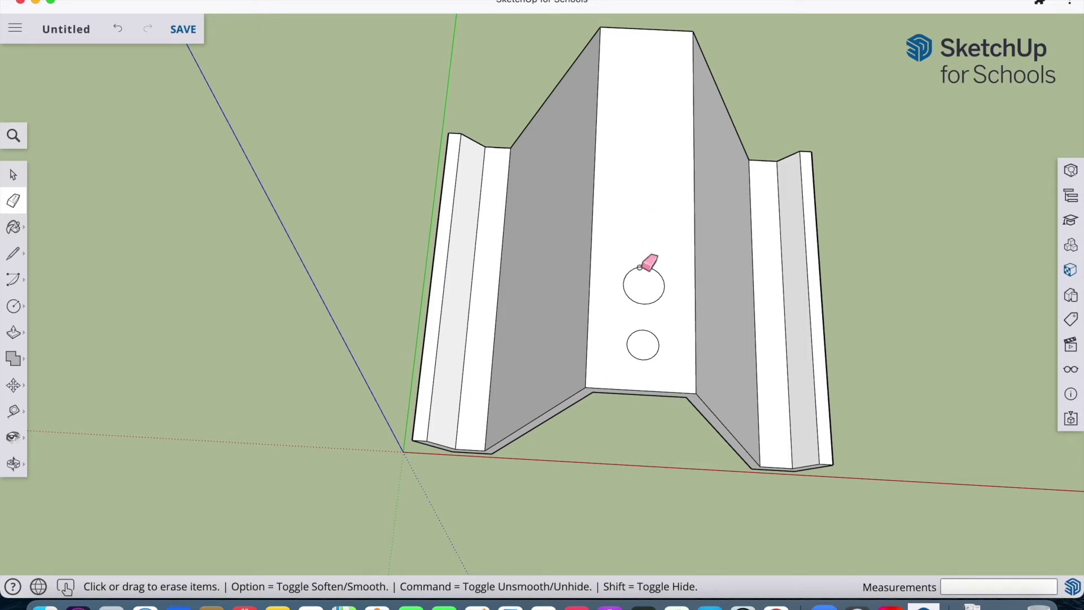
pyautogui.click(639, 269)
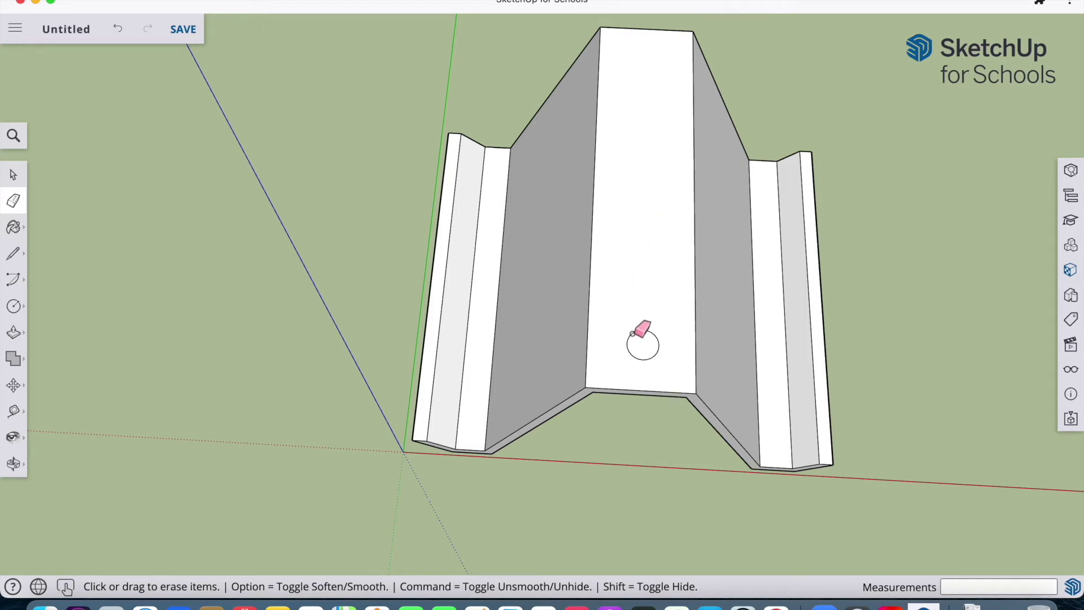
# Step: Draw two circles with a 300 mm radius in a row from the far end of the flat top
pyautogui.click(14, 306)
pyautogui.click(76, 306)
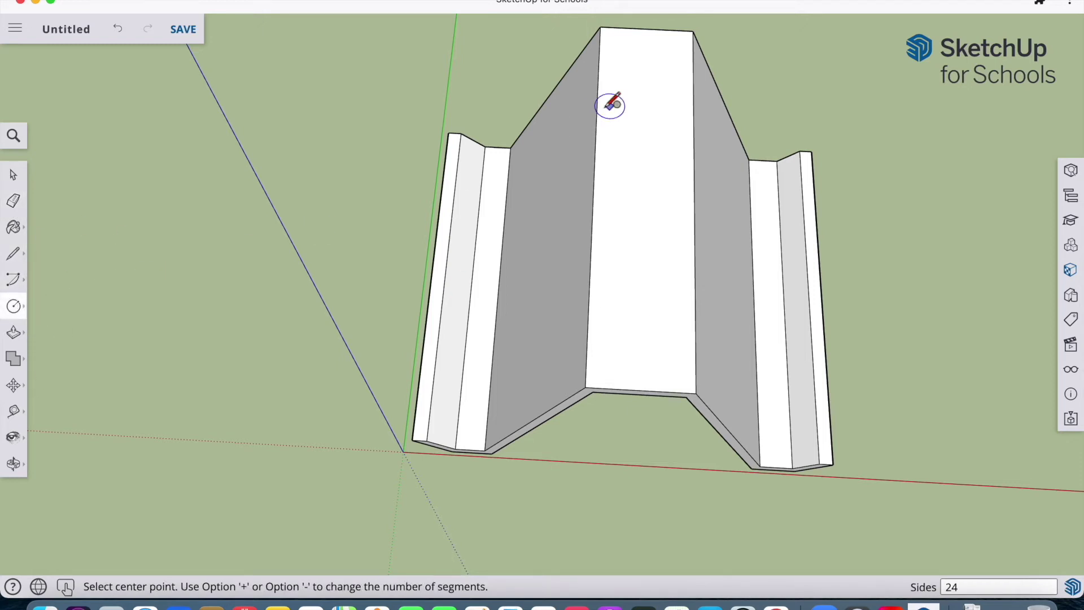
pyautogui.click(649, 65)
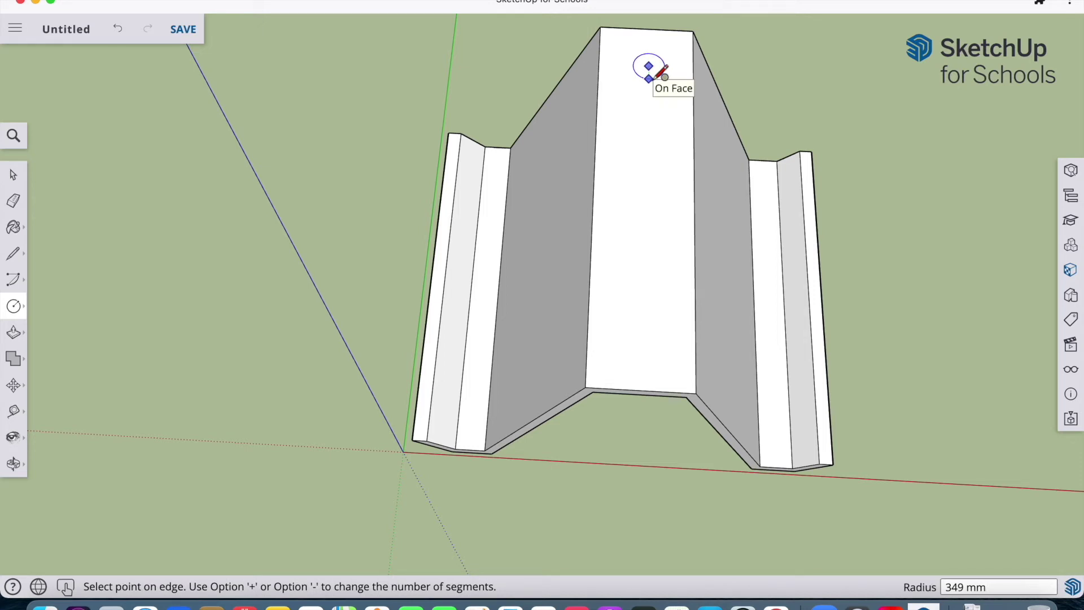
pyautogui.press('Return')
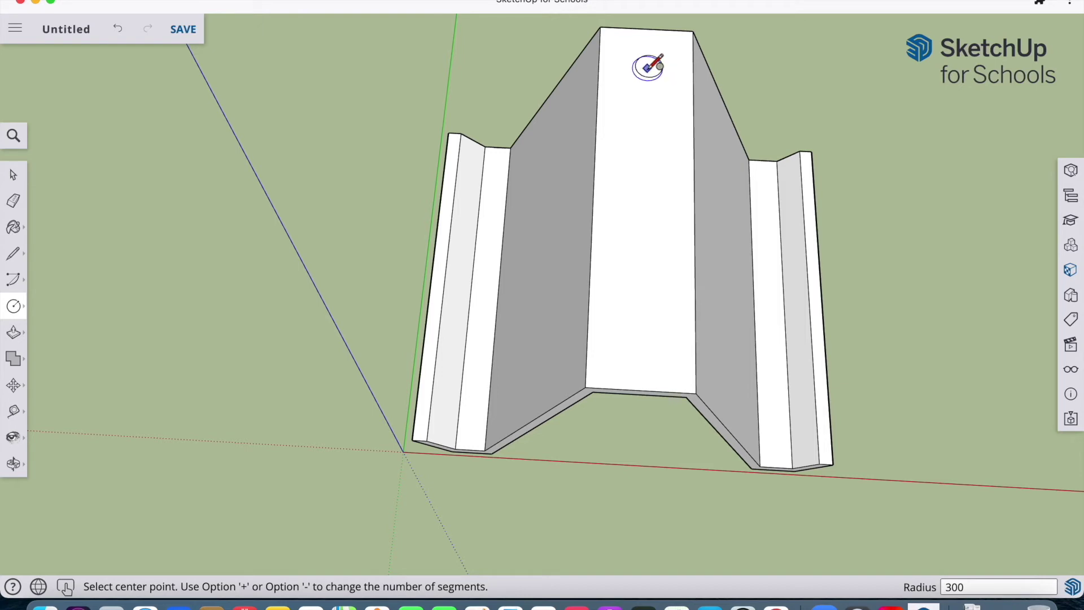
pyautogui.click(647, 113)
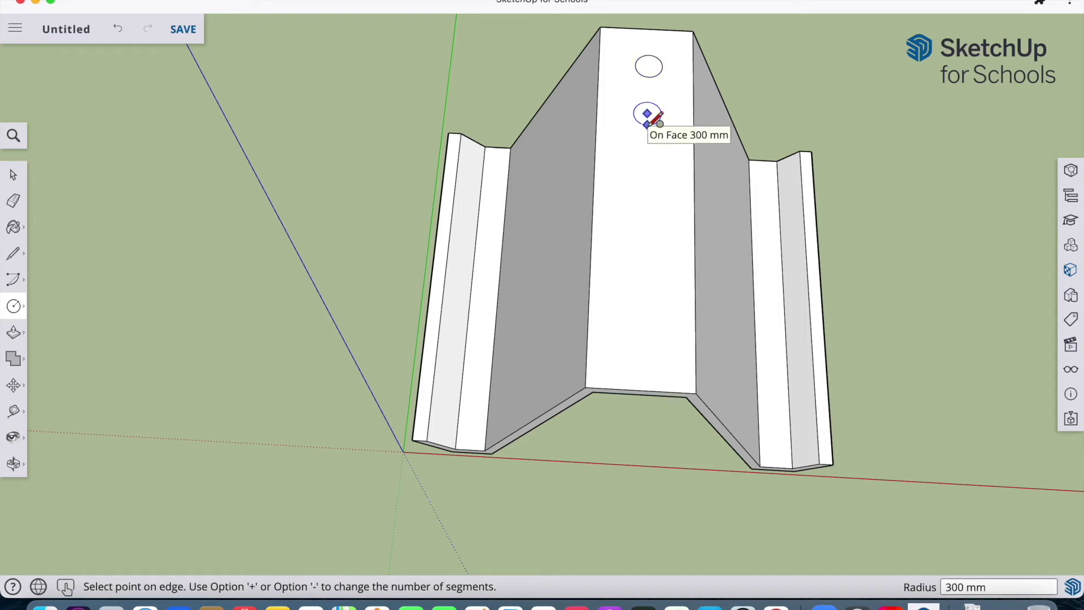
pyautogui.click(655, 119)
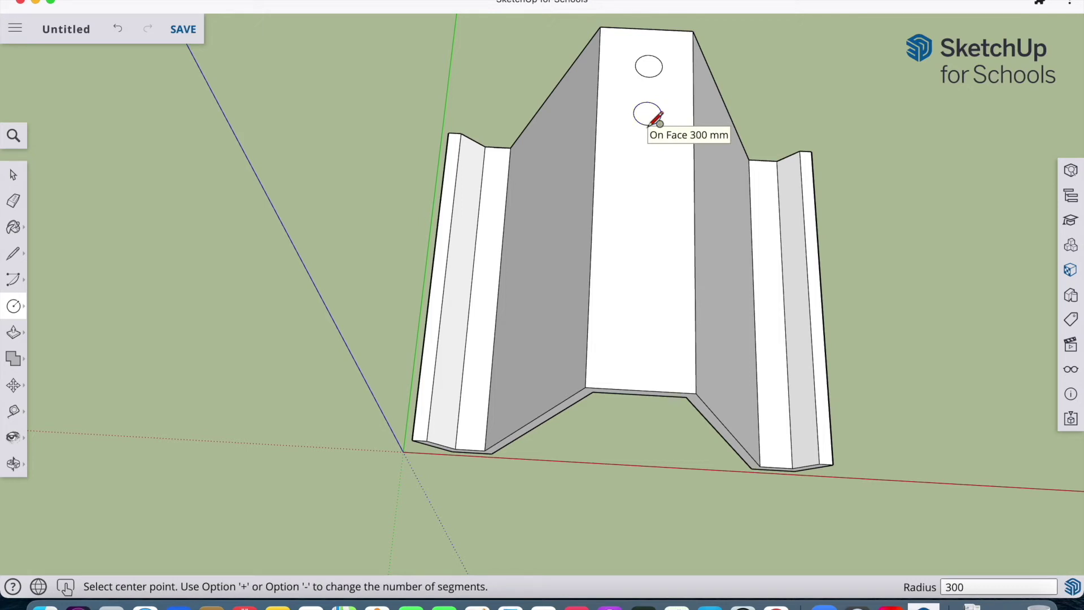
# Step: Continue the row toward the near end of the flat top with four more circles of 300 mm radius
pyautogui.click(646, 167)
pyautogui.click(652, 175)
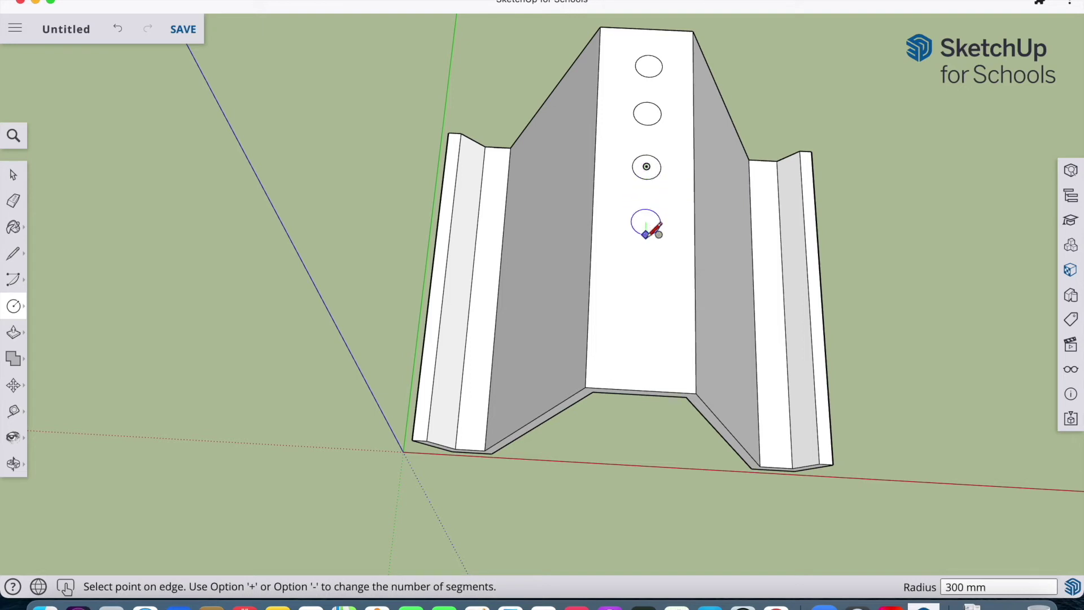
pyautogui.click(654, 233)
pyautogui.click(645, 281)
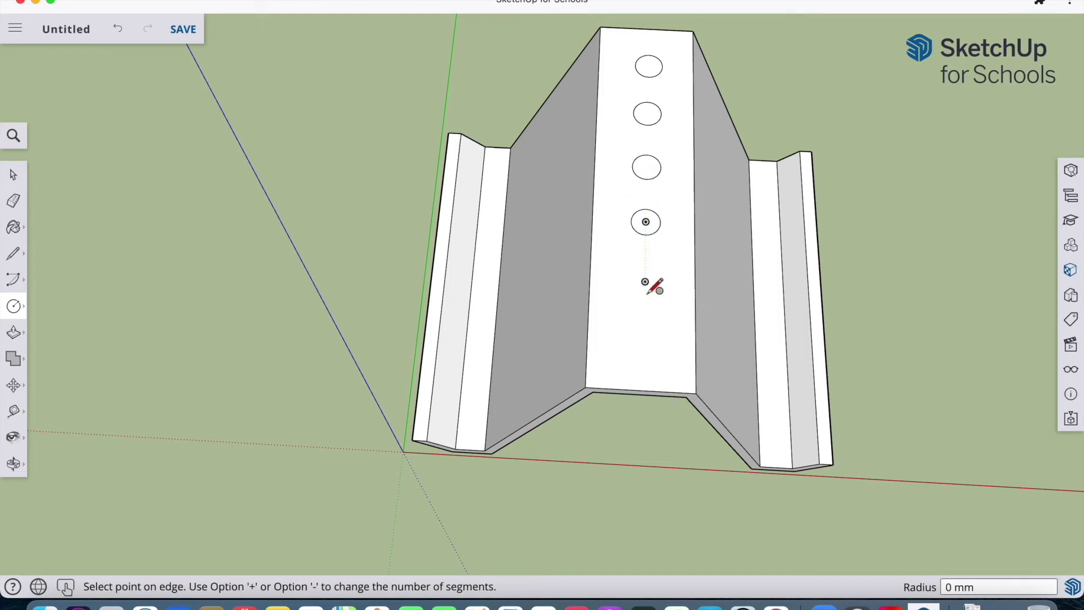
pyautogui.click(654, 284)
pyautogui.click(654, 337)
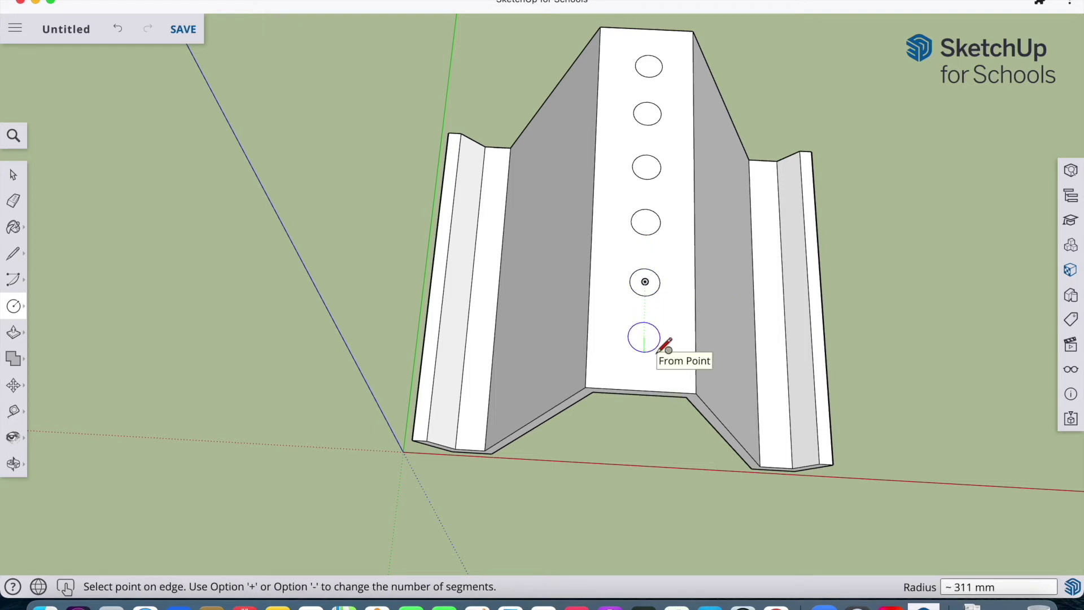
pyautogui.click(659, 350)
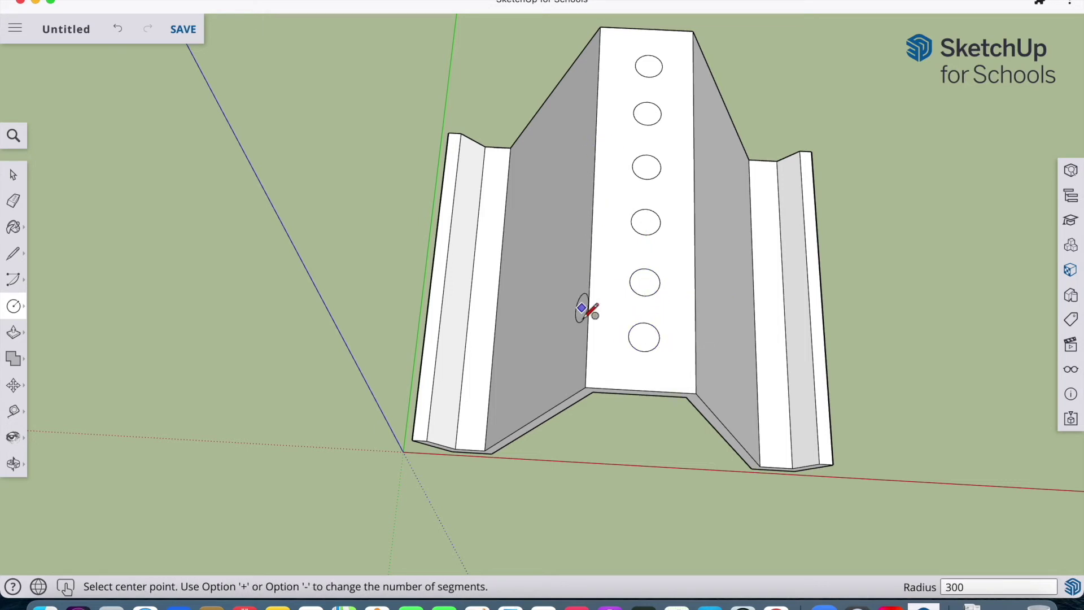
pyautogui.click(14, 335)
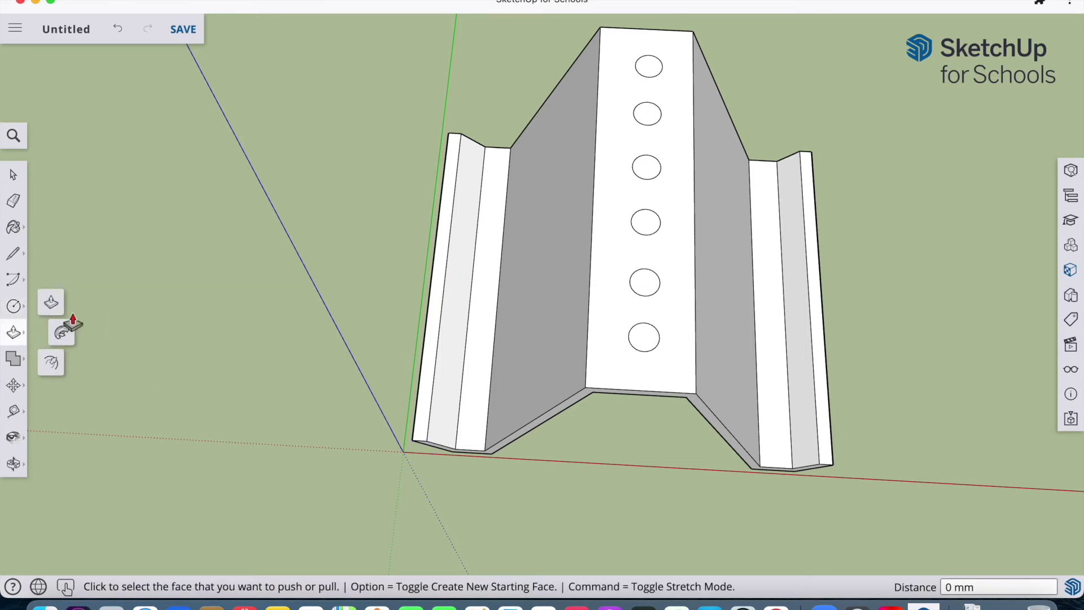
pyautogui.click(50, 302)
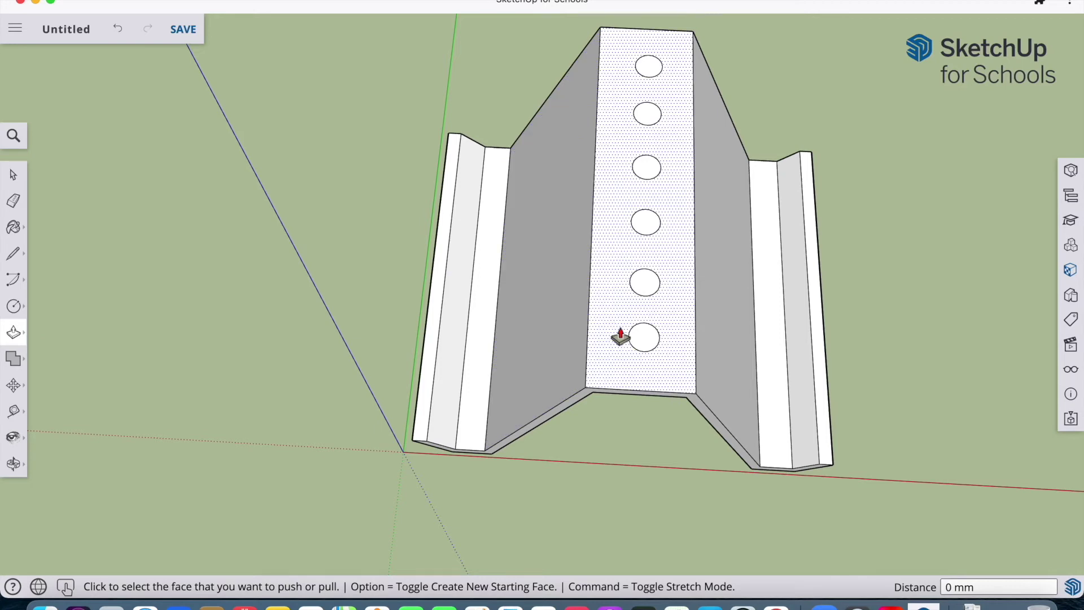
pyautogui.click(643, 341)
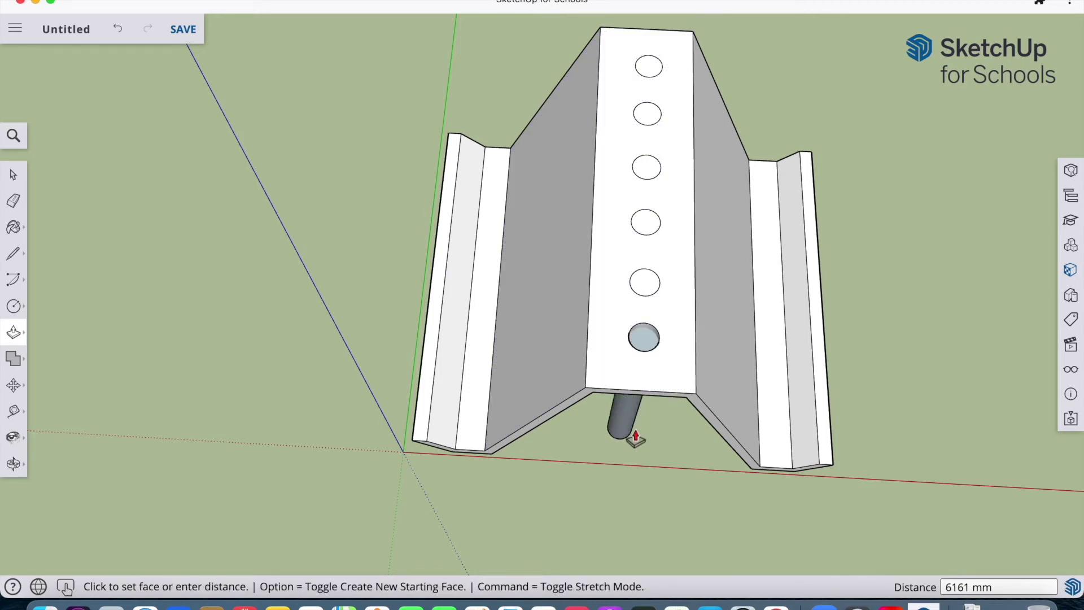
pyautogui.click(15, 464)
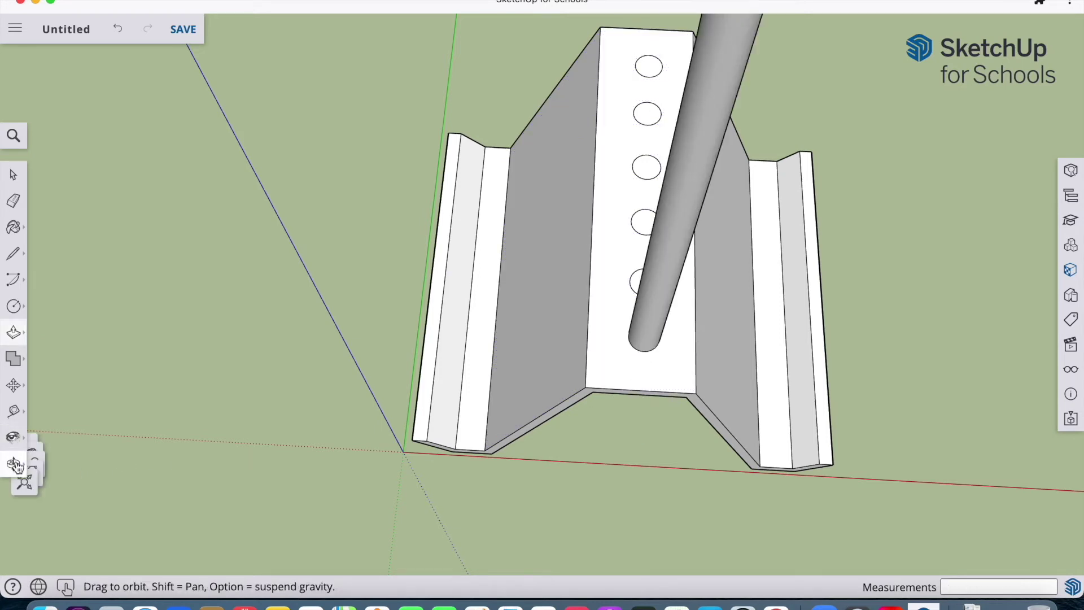
pyautogui.moveTo(595, 429); pyautogui.dragTo(605, 204)
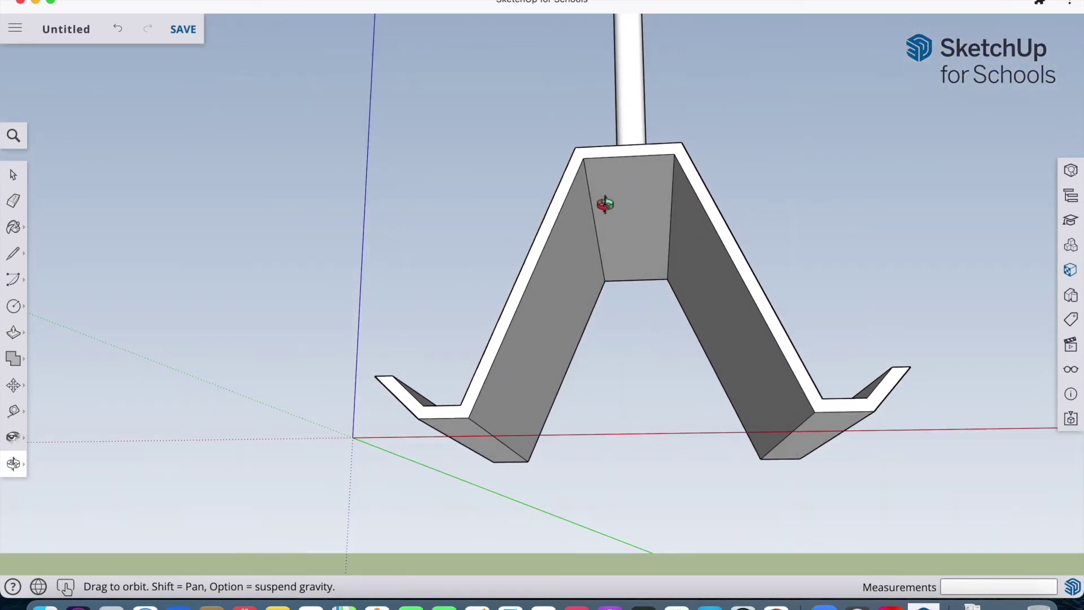
pyautogui.click(20, 339)
pyautogui.click(52, 308)
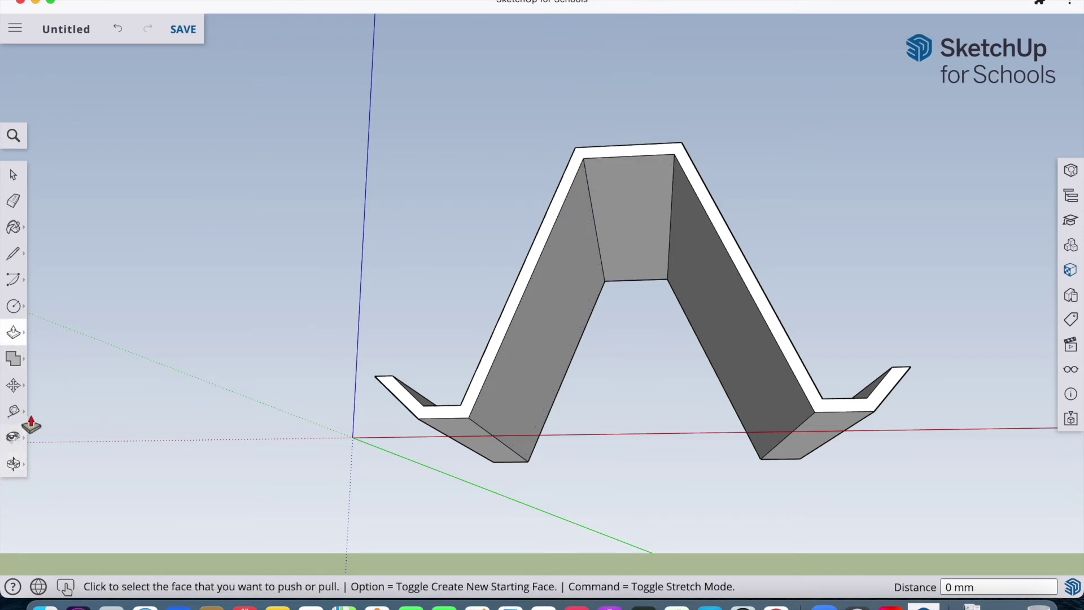
# Step: Push/Pull the nearest circle about 237 mm down to the underside of the flat top, cutting a through hole
pyautogui.click(14, 464)
pyautogui.moveTo(481, 224); pyautogui.dragTo(254, 351)
pyautogui.click(14, 332)
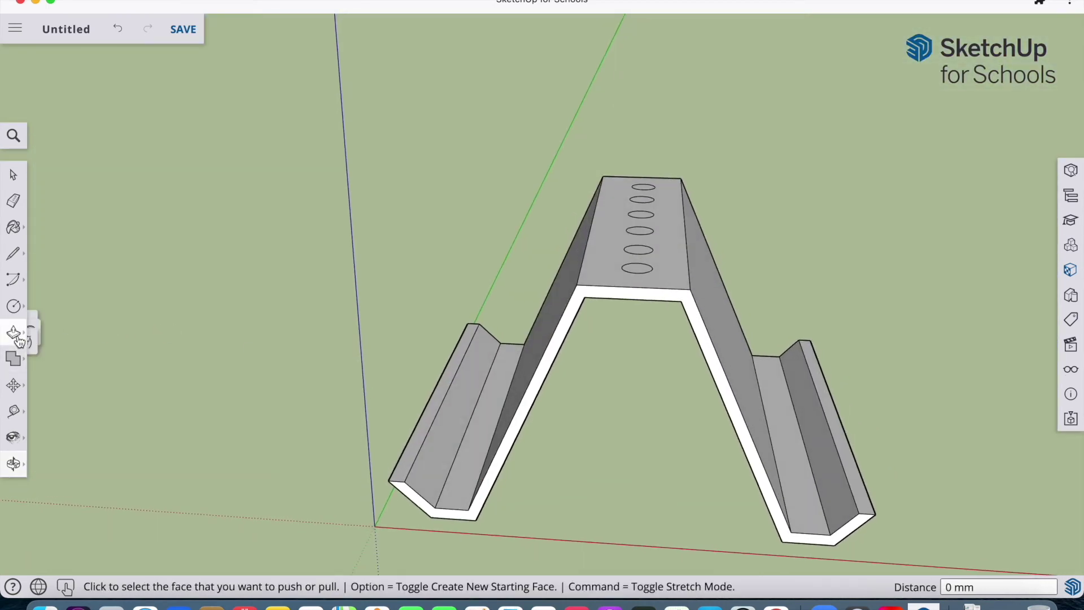
pyautogui.click(637, 269)
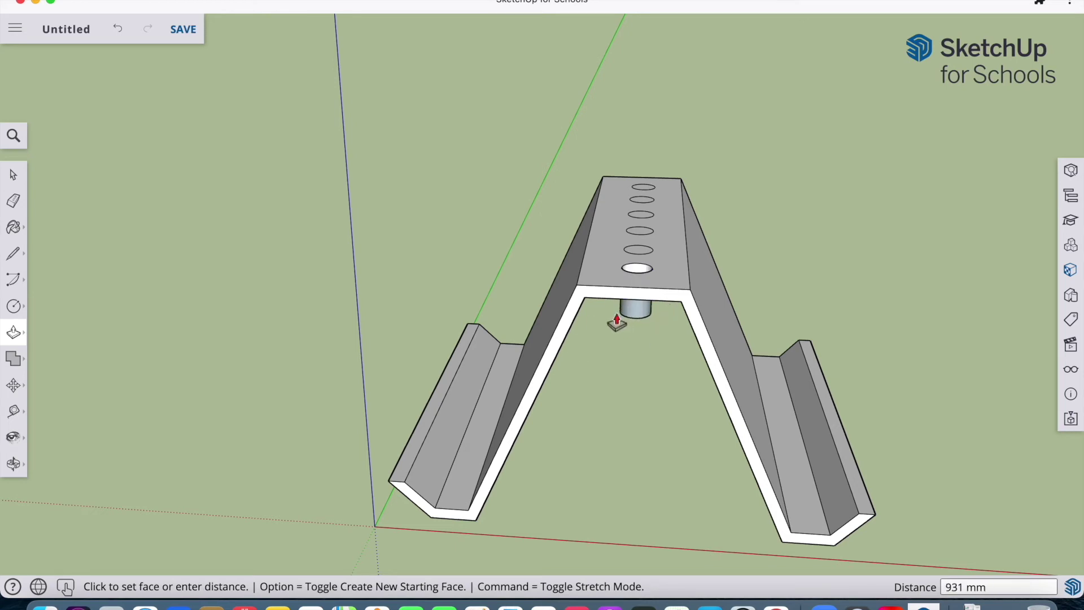
pyautogui.click(13, 463)
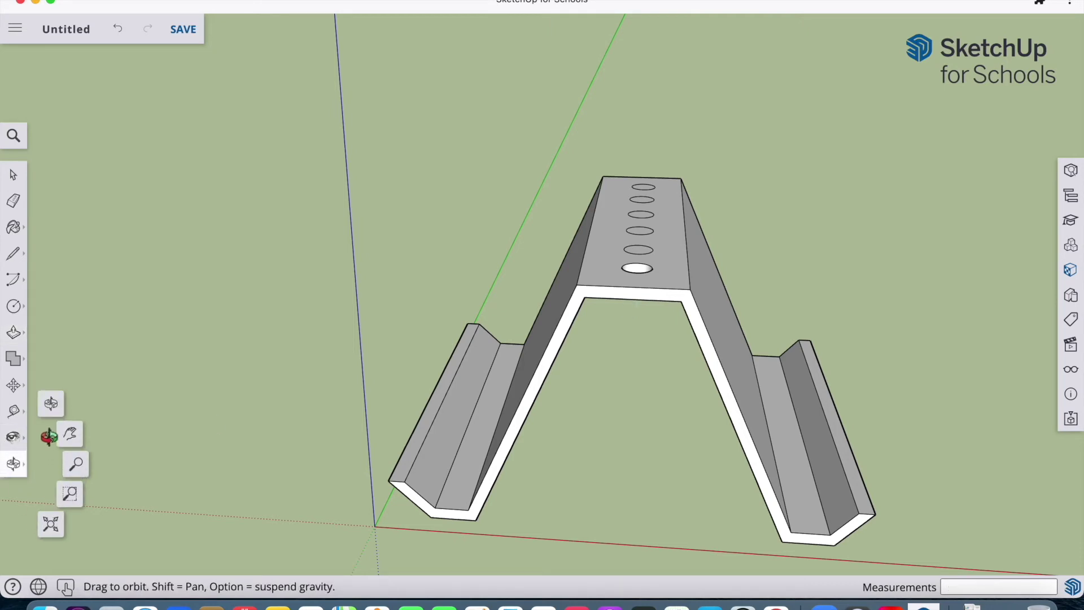
pyautogui.moveTo(341, 339); pyautogui.dragTo(339, 135)
pyautogui.rightClick(238, 307)
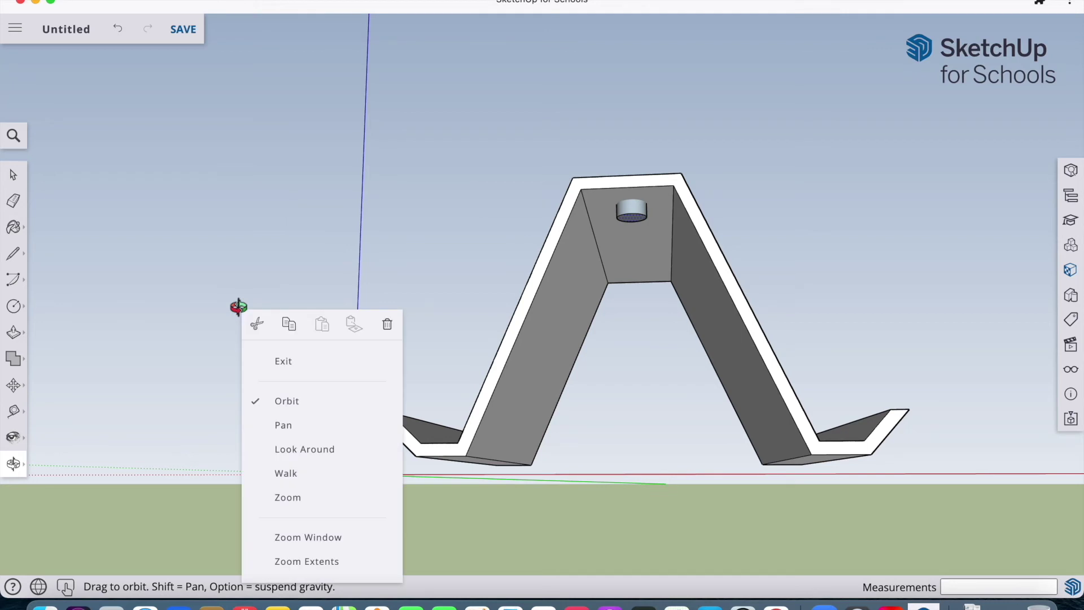
pyautogui.click(258, 361)
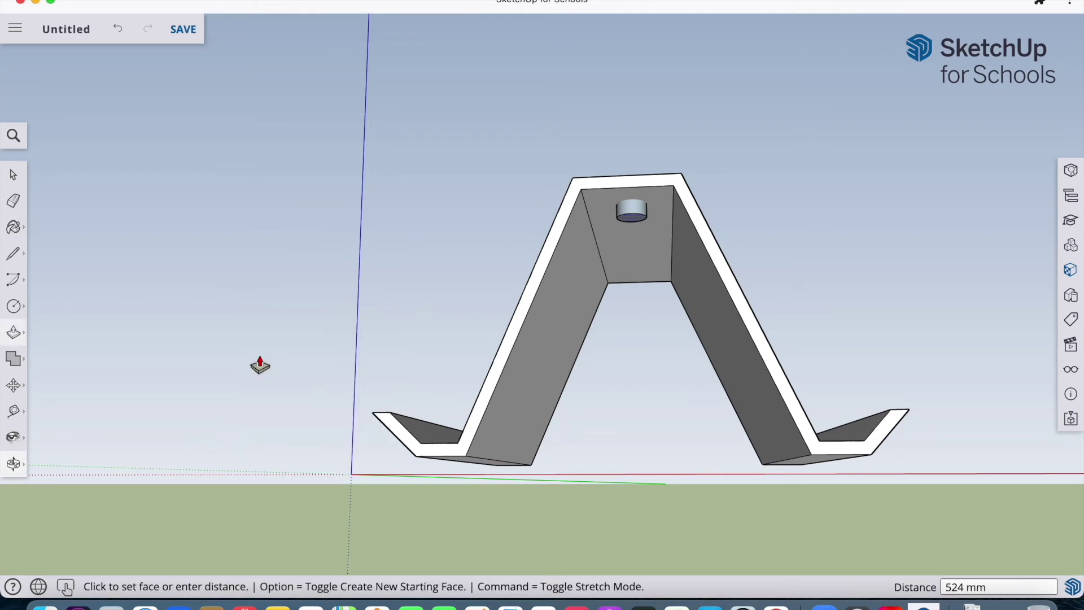
pyautogui.click(606, 225)
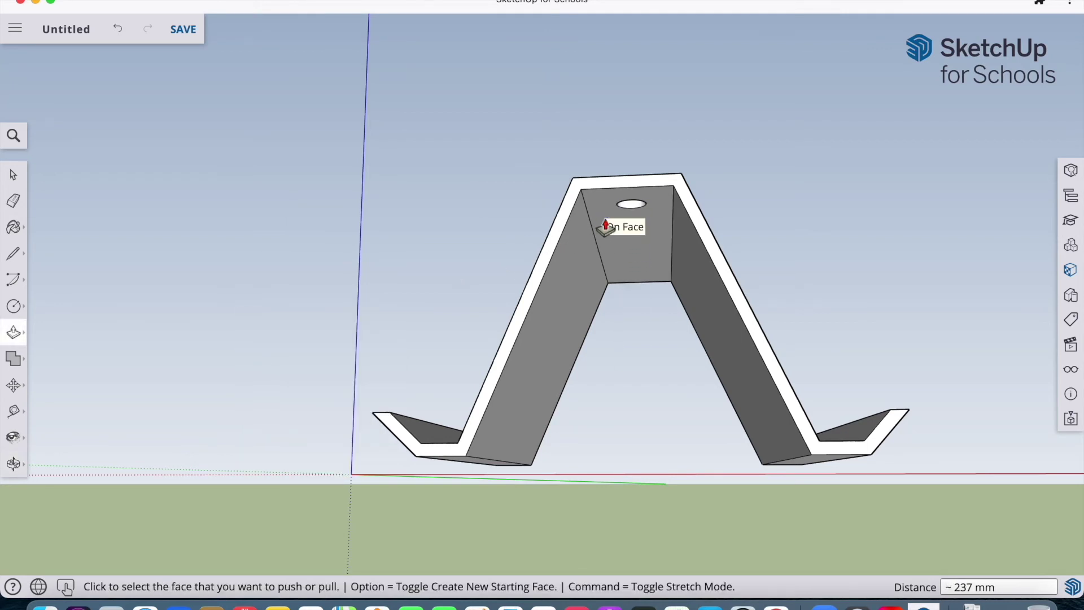
# Step: Set up 3D text with the teacher's name in the Permanent Marker font
pyautogui.click(24, 456)
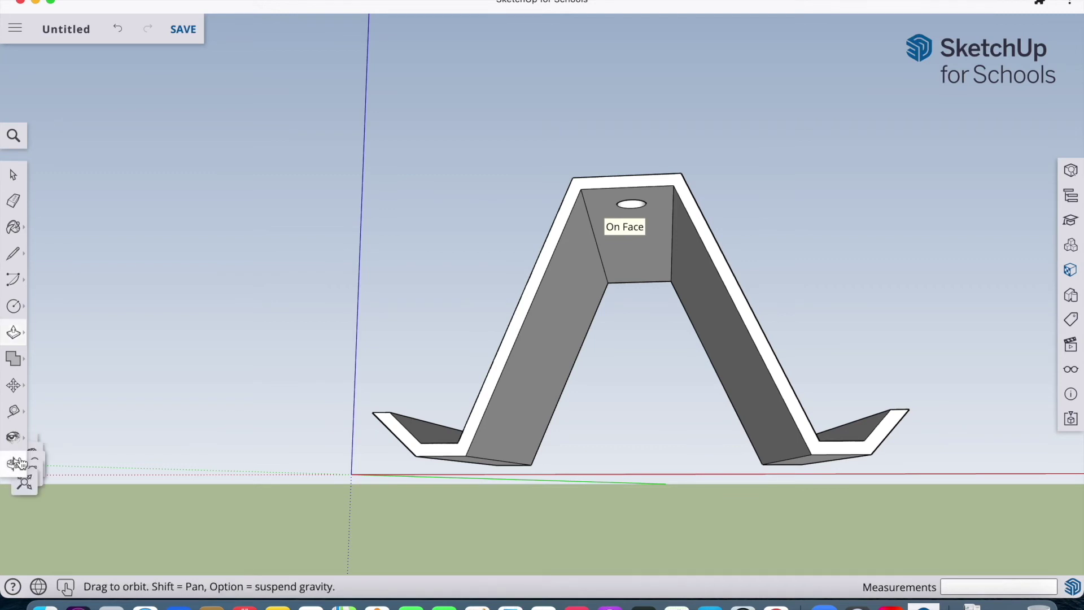
pyautogui.moveTo(68, 423)
pyautogui.mouseDown()
pyautogui.moveTo(422, 340)
pyautogui.moveTo(598, 225)
pyautogui.moveTo(562, 450)
pyautogui.moveTo(532, 355)
pyautogui.moveTo(514, 467)
pyautogui.moveTo(550, 527)
pyautogui.moveTo(383, 281)
pyautogui.moveTo(542, 382)
pyautogui.moveTo(509, 312)
pyautogui.mouseUp()
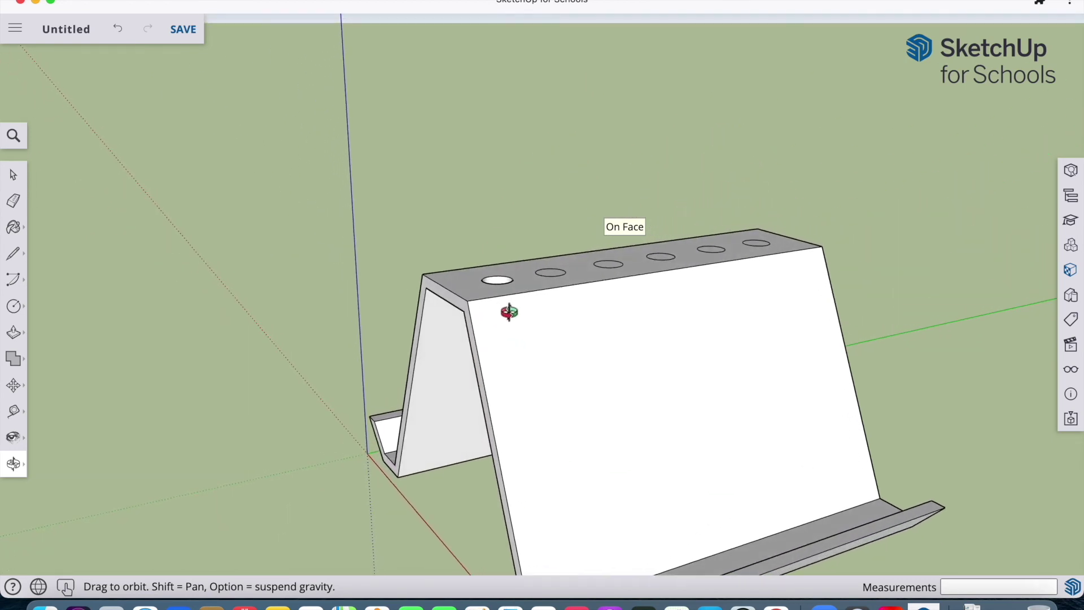
pyautogui.click(17, 339)
pyautogui.click(13, 302)
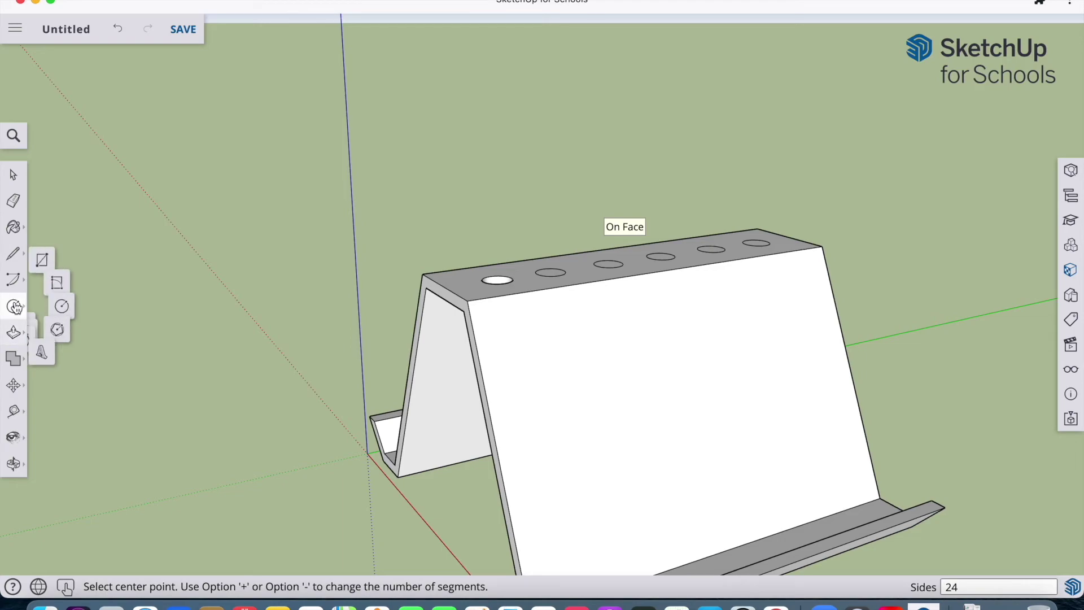
pyautogui.click(55, 371)
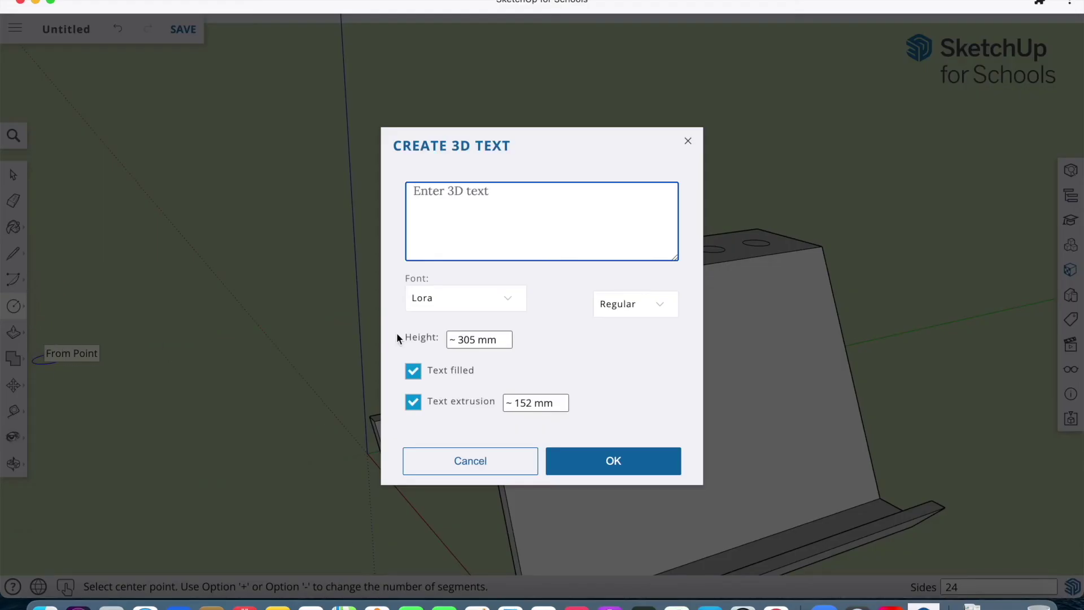
pyautogui.write('Mr Pace')
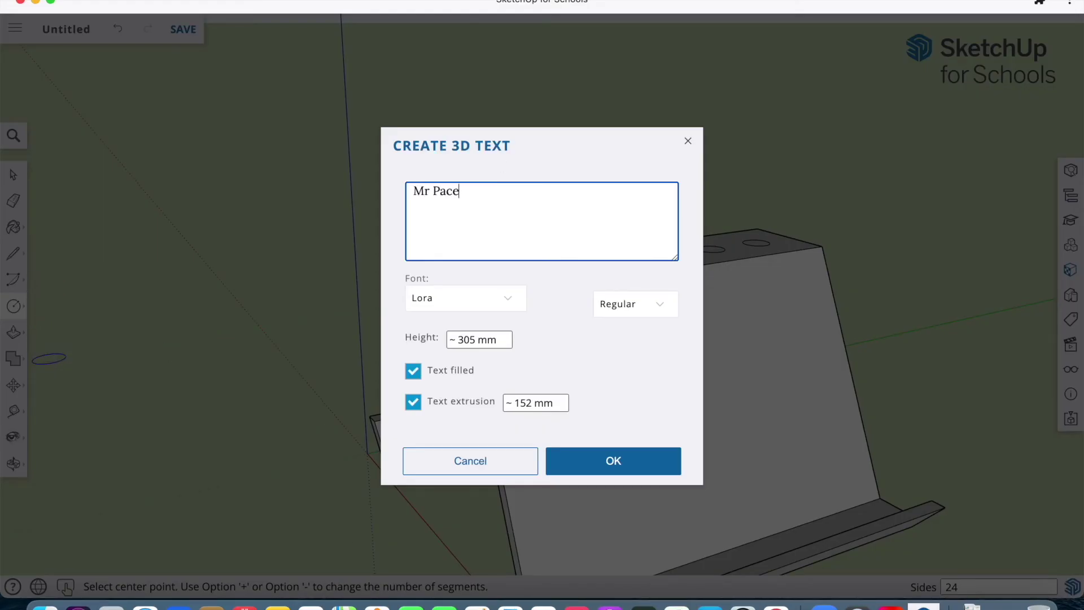
pyautogui.click(459, 299)
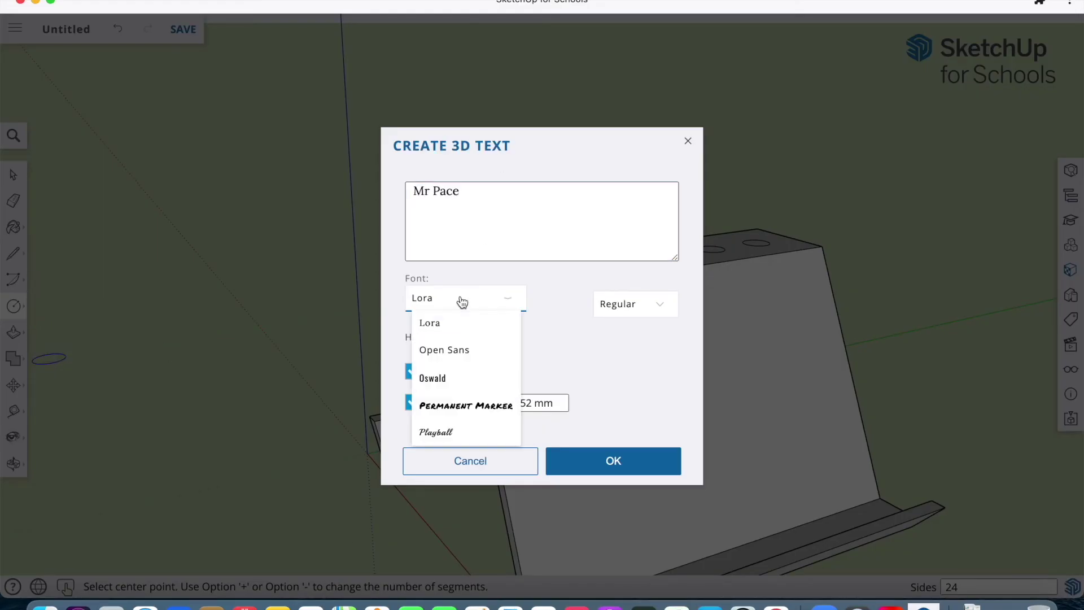
pyautogui.click(458, 406)
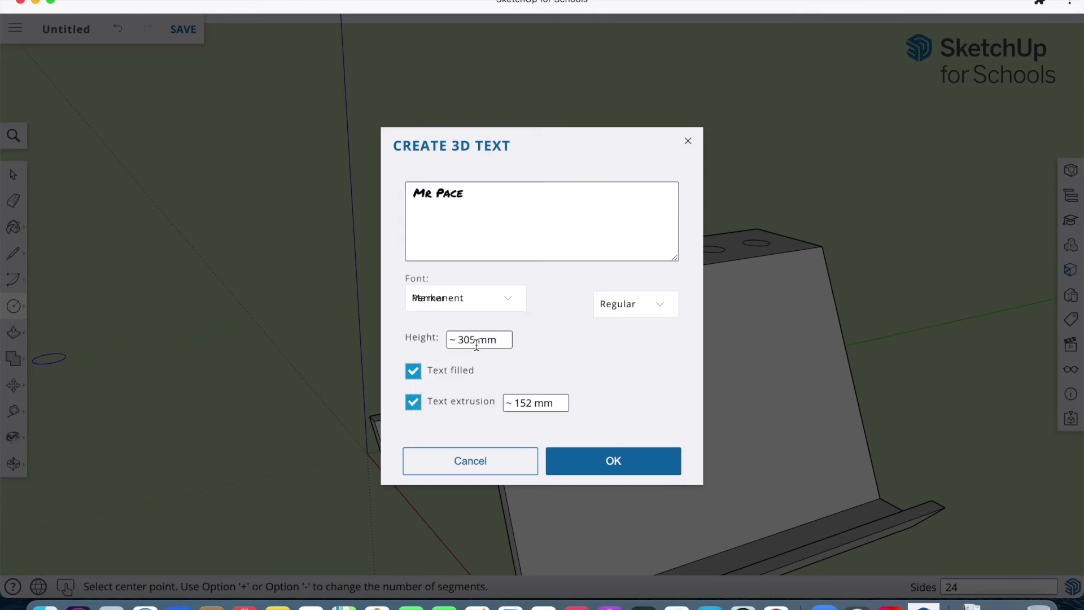
# Step: Create the 3D text in Regular style and place it on the large sloped side face below the row of circles
pyautogui.click(615, 304)
pyautogui.click(610, 469)
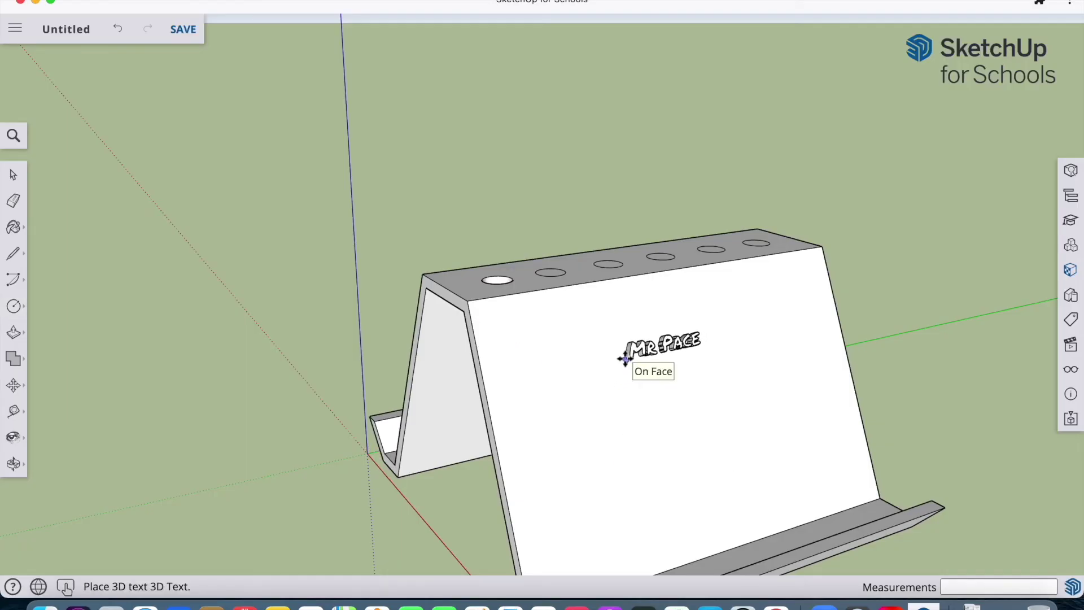
pyautogui.click(627, 357)
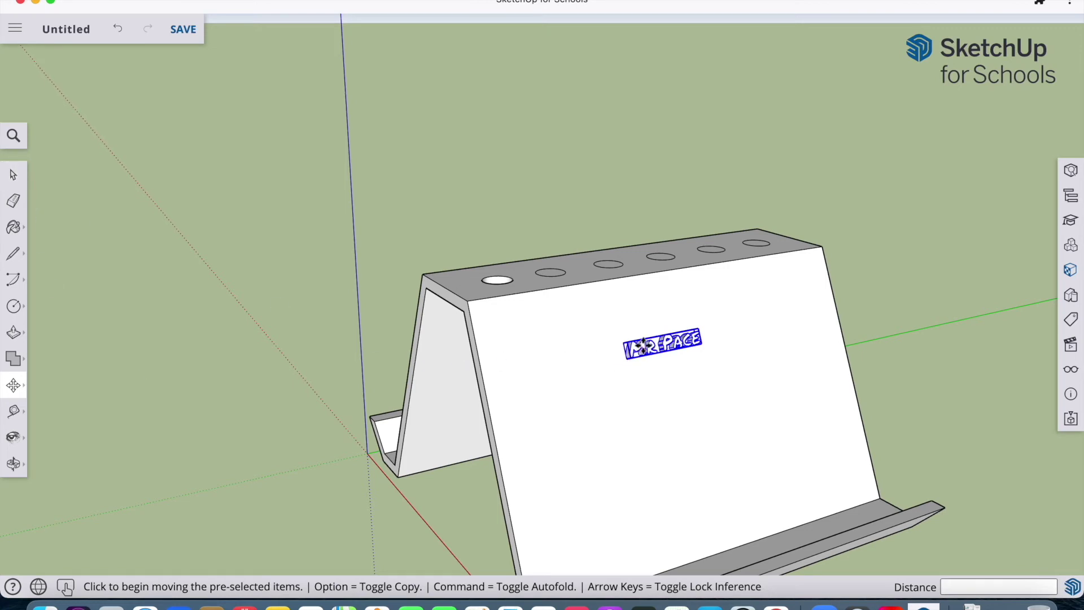
# Step: Move the 3D name text lower on the large sloped side face in a series of short moves
pyautogui.click(643, 346)
pyautogui.click(637, 354)
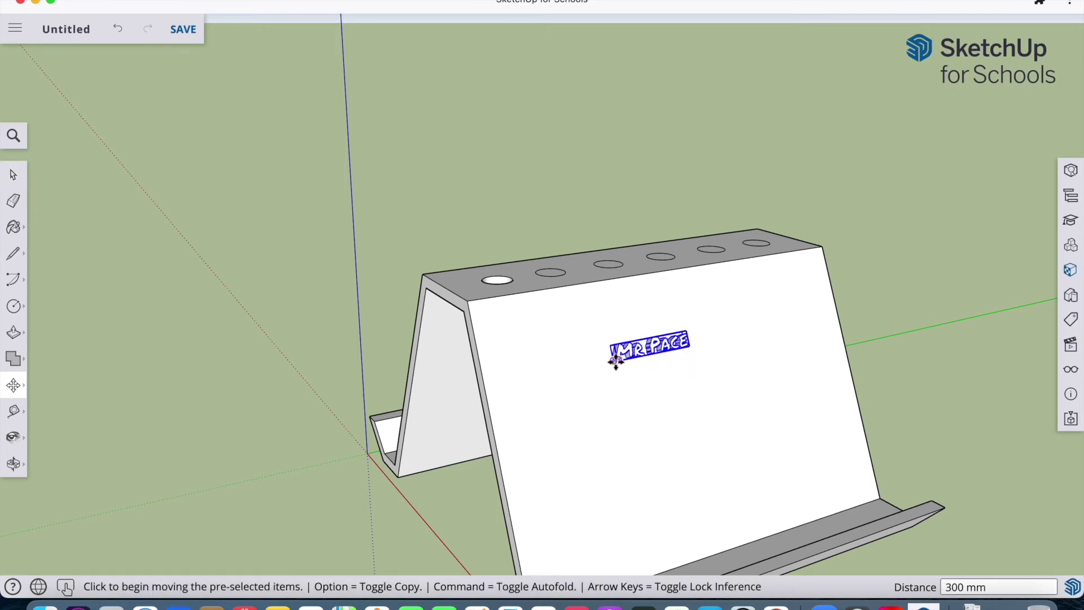
pyautogui.click(615, 356)
pyautogui.click(617, 404)
pyautogui.click(637, 405)
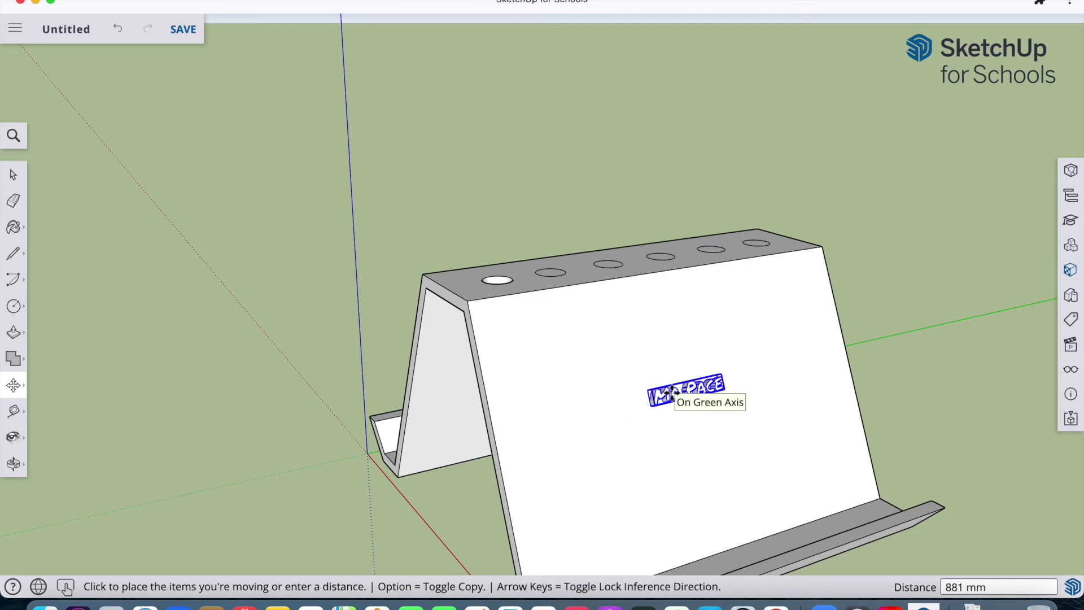
pyautogui.click(653, 399)
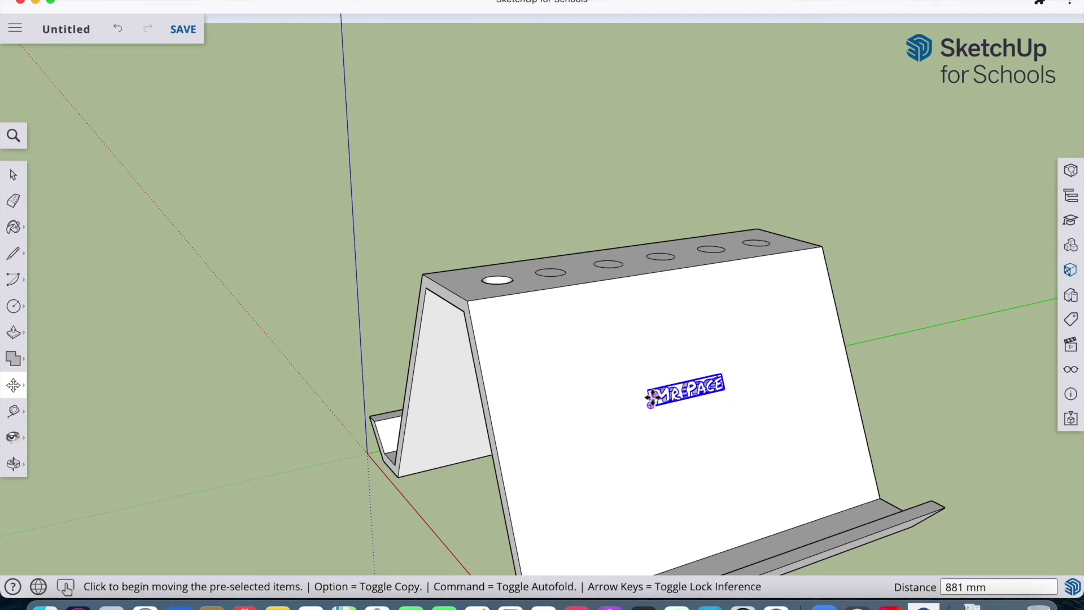
# Step: Reposition the 3D name text around the middle of the sloped side face, ending above the face's centre
pyautogui.click(718, 376)
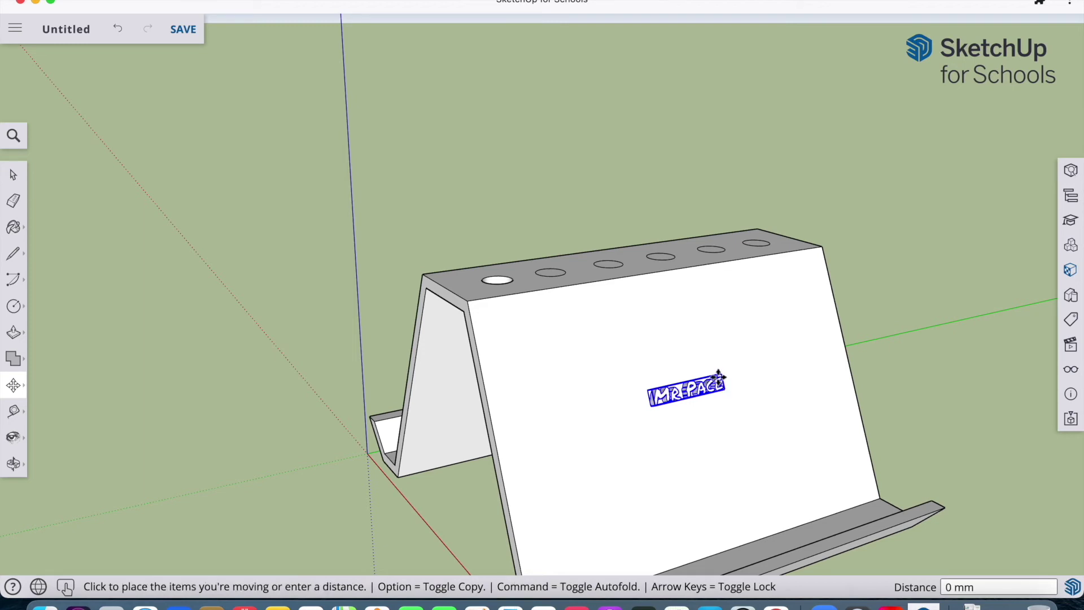
pyautogui.click(684, 398)
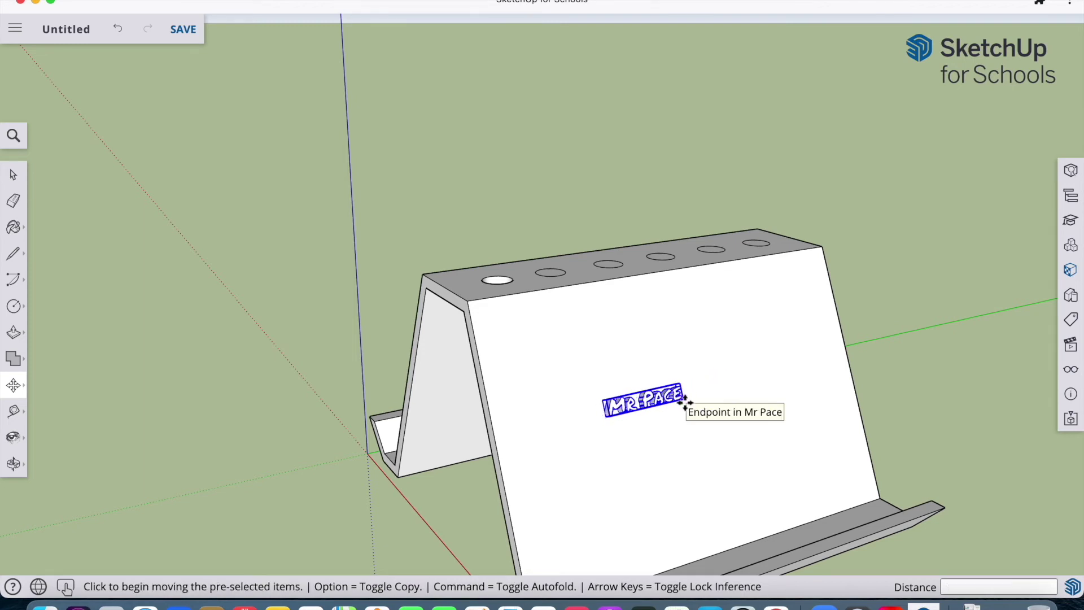
pyautogui.click(684, 402)
pyautogui.click(737, 407)
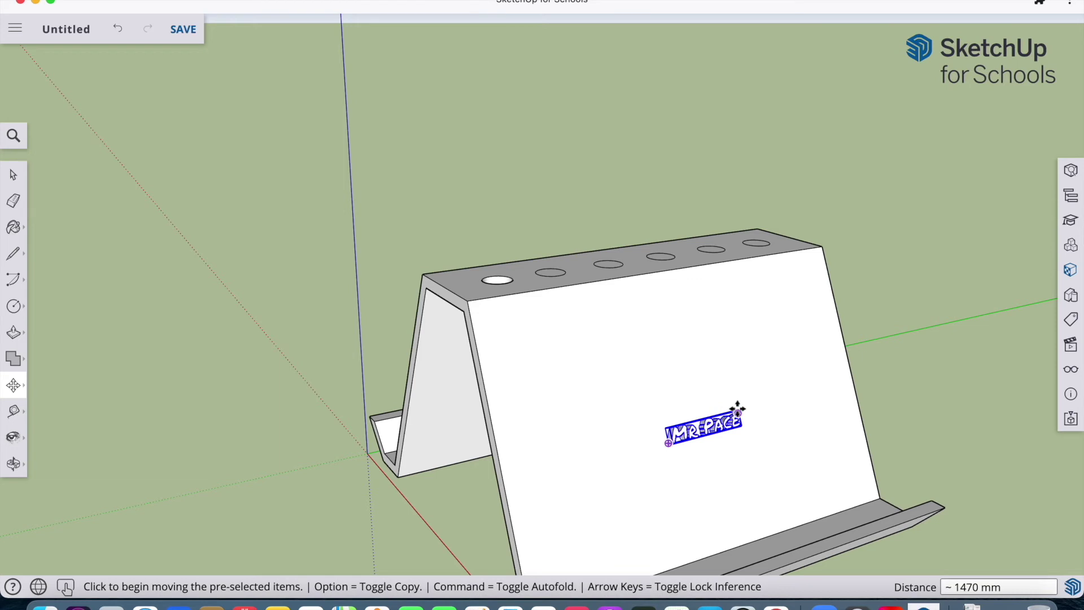
pyautogui.click(737, 408)
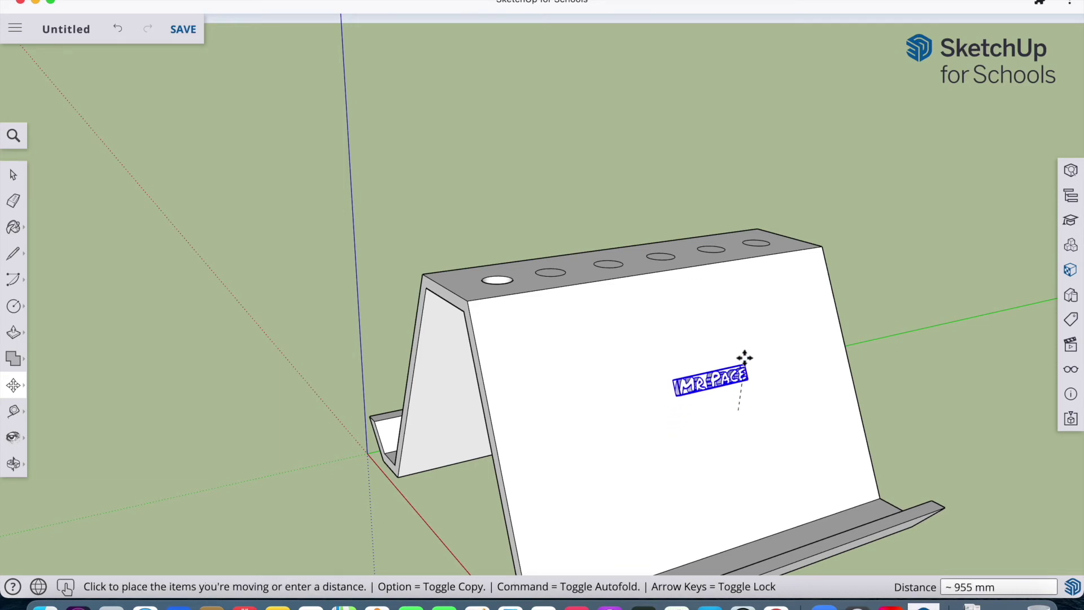
pyautogui.click(745, 348)
pyautogui.click(721, 358)
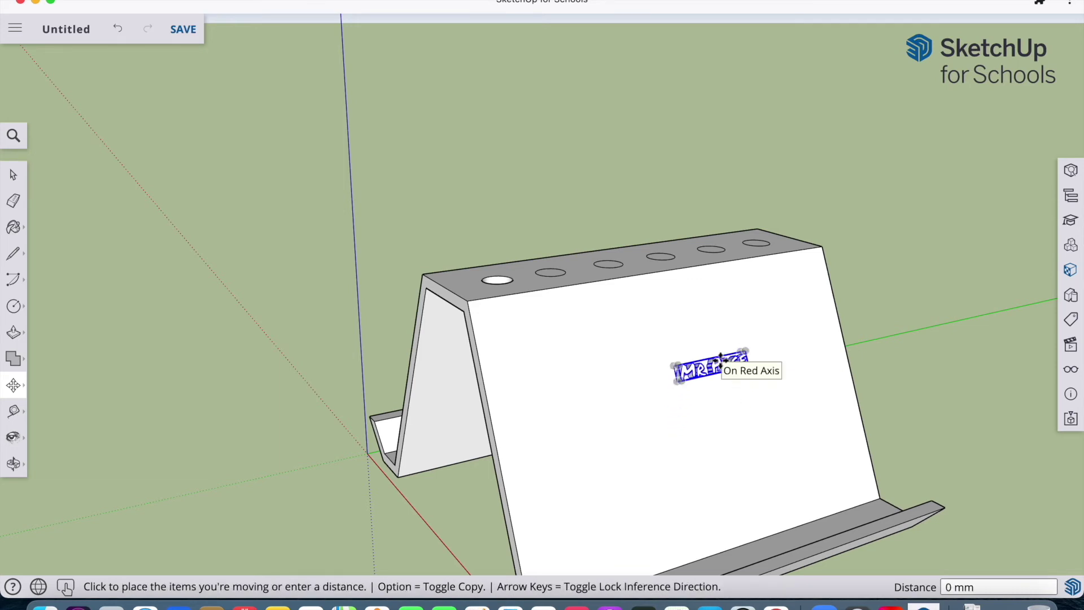
pyautogui.click(694, 366)
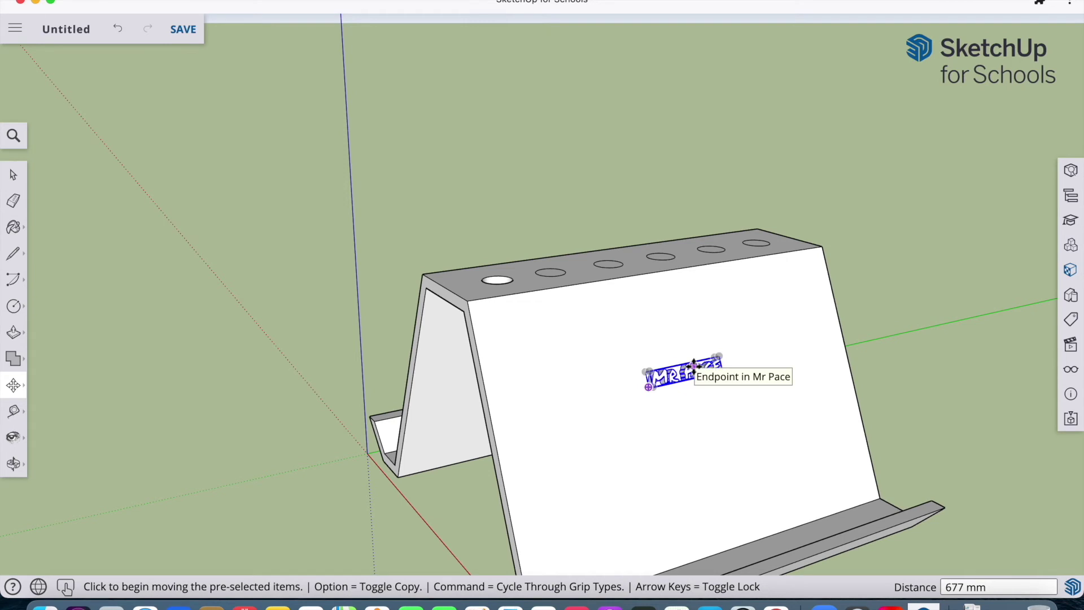
# Step: Open the name text component for editing, undo the stray move of its letter geometry, and close the component
pyautogui.rightClick(697, 374)
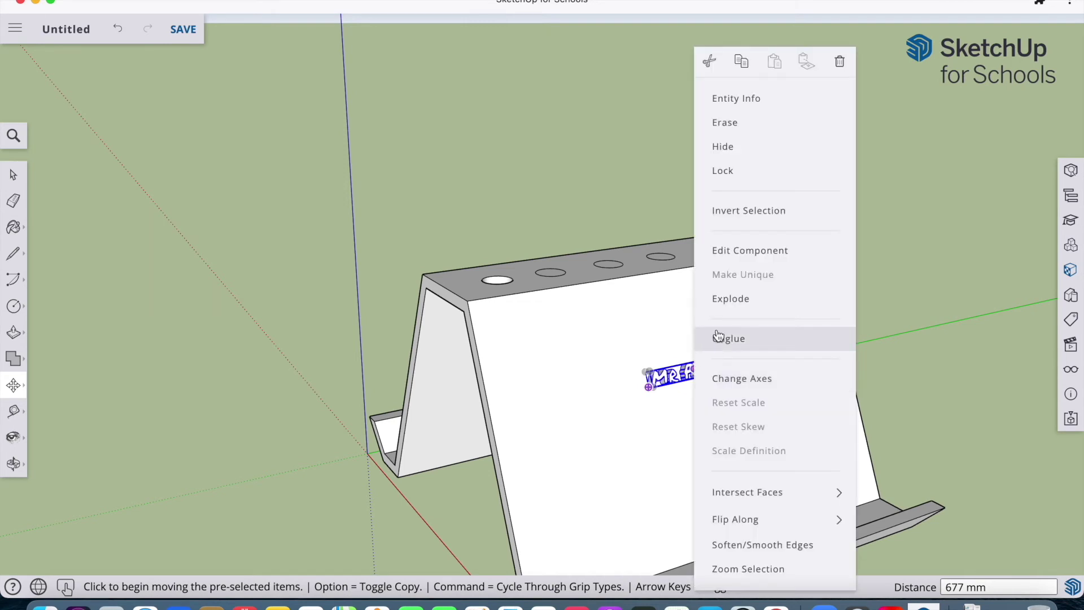
pyautogui.click(741, 260)
pyautogui.click(668, 376)
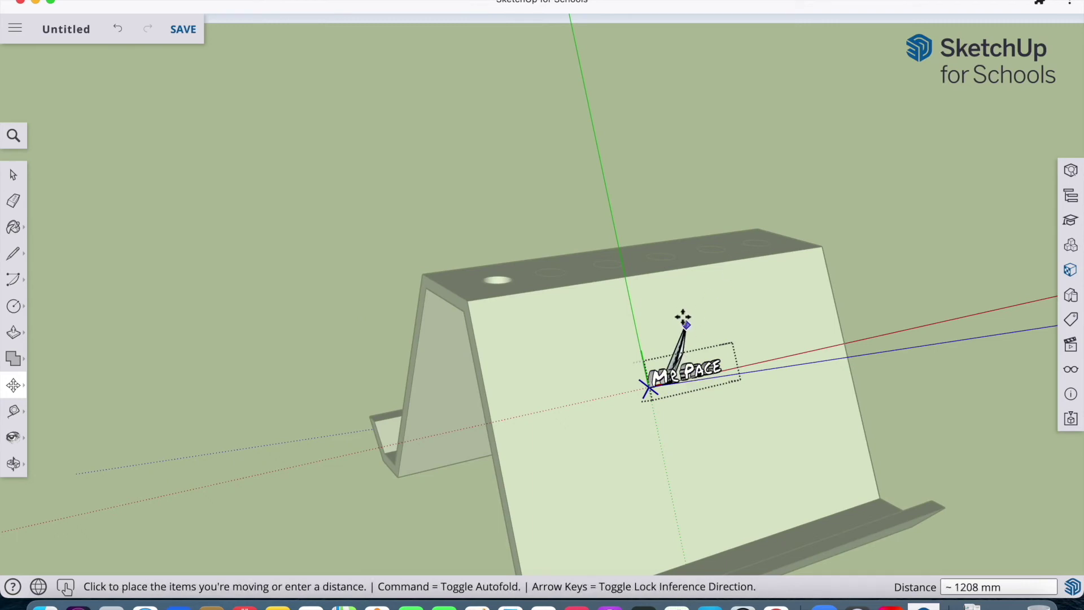
pyautogui.press('super+z')
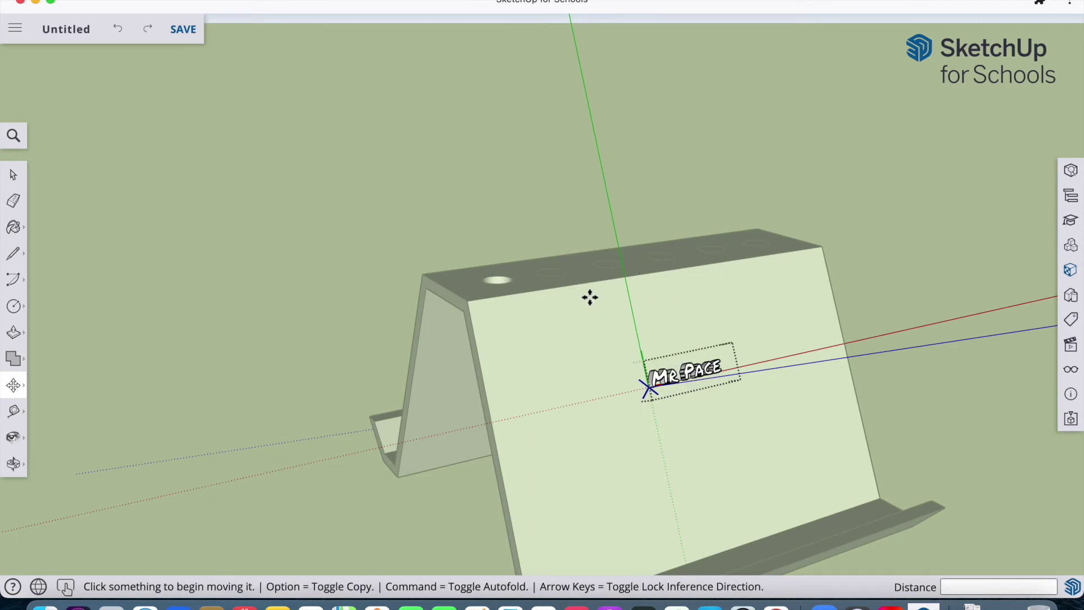
pyautogui.rightClick(586, 347)
pyautogui.click(609, 395)
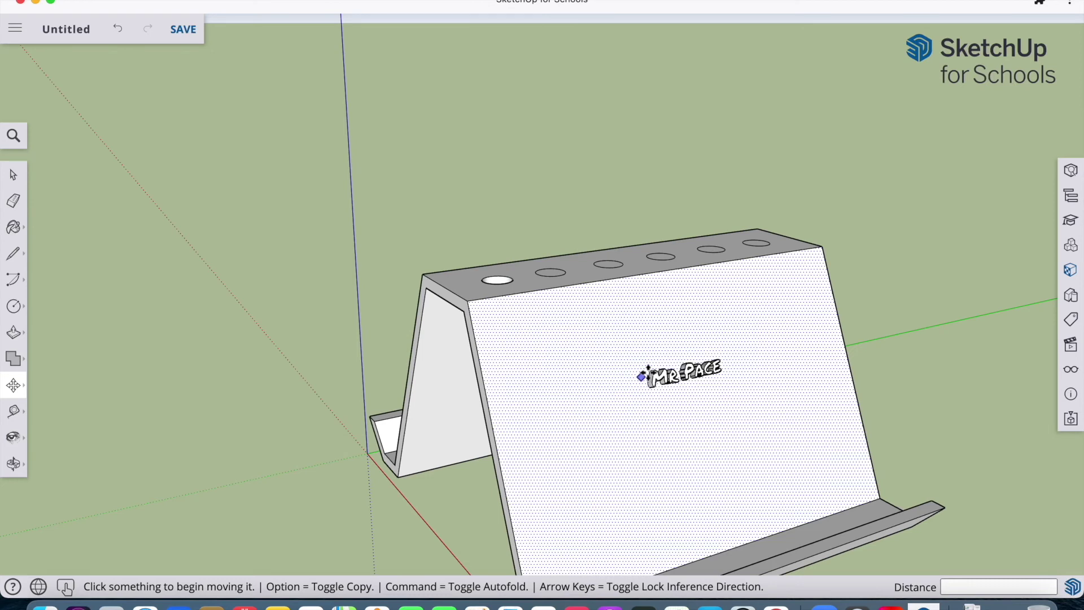
# Step: Show the name text's Entity Info, set the text down on the upper part of the sloped face, and hide the info again
pyautogui.click(660, 374)
pyautogui.rightClick(662, 377)
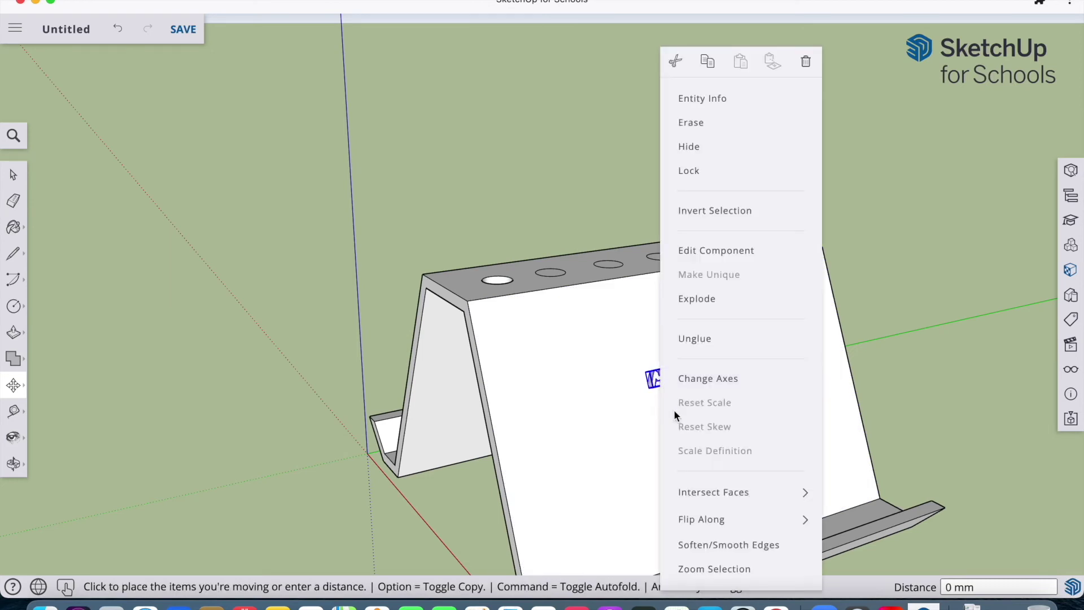
pyautogui.click(721, 101)
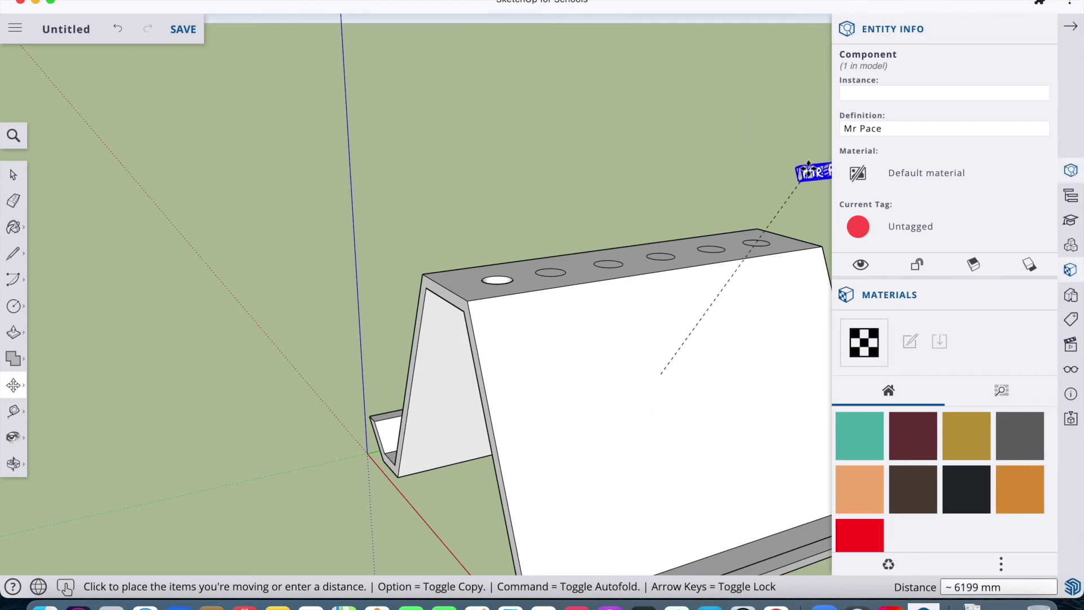
pyautogui.click(642, 348)
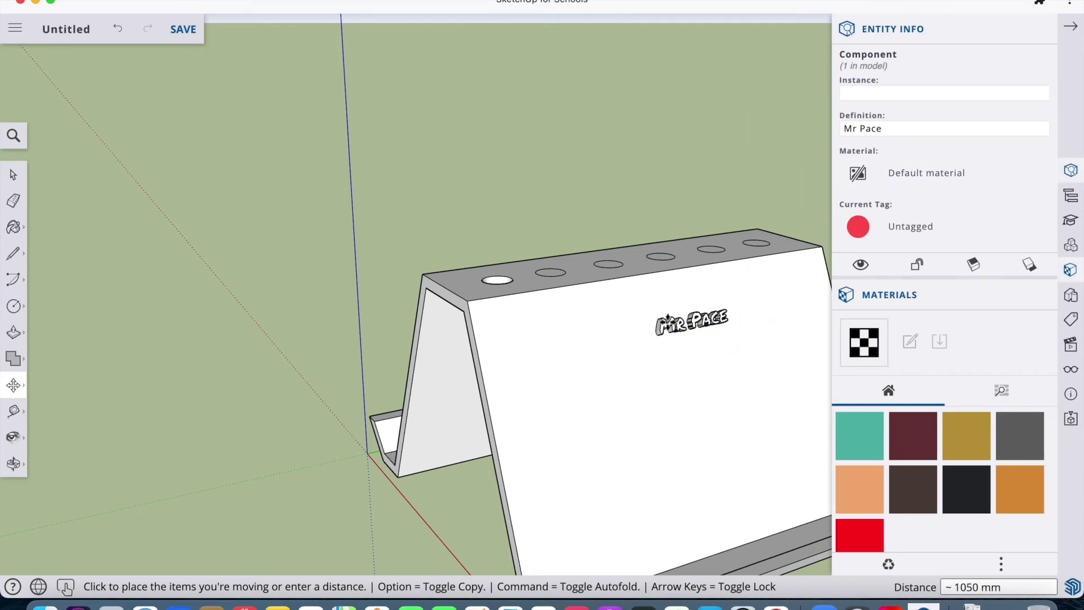
pyautogui.click(1072, 25)
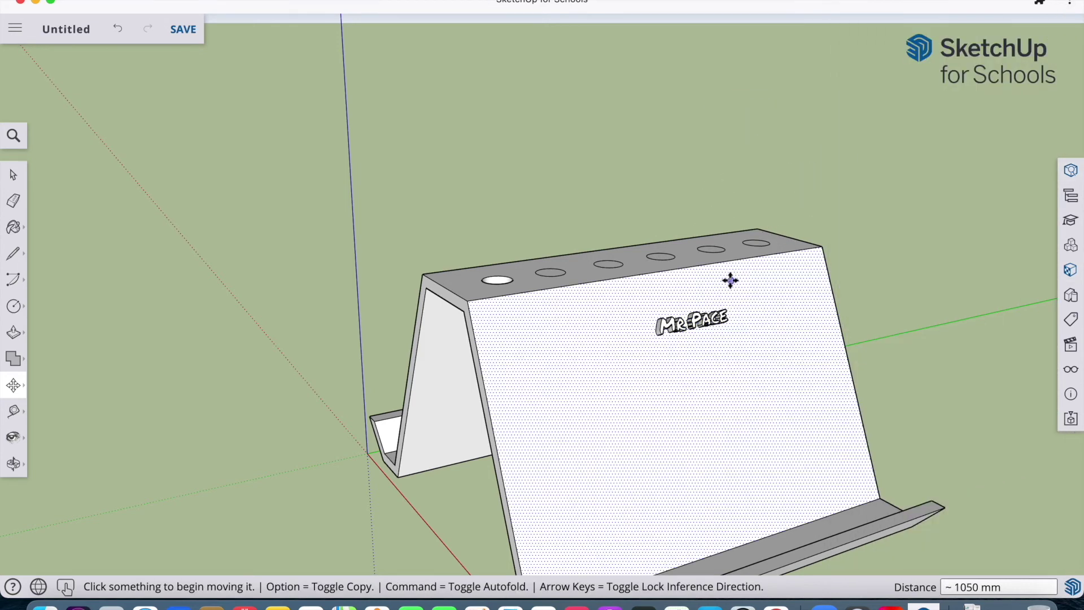
# Step: Move the name text about 343 mm along the sloped face toward the stand's near end
pyautogui.click(723, 315)
pyautogui.click(718, 316)
pyautogui.click(716, 319)
pyautogui.click(718, 319)
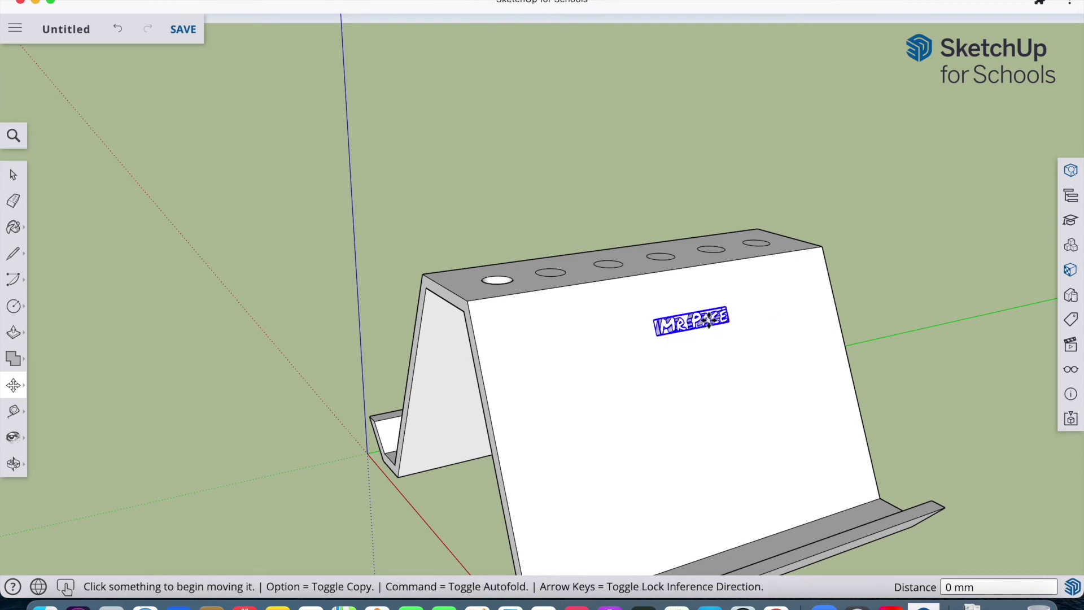
pyautogui.moveTo(685, 321); pyautogui.dragTo(669, 321)
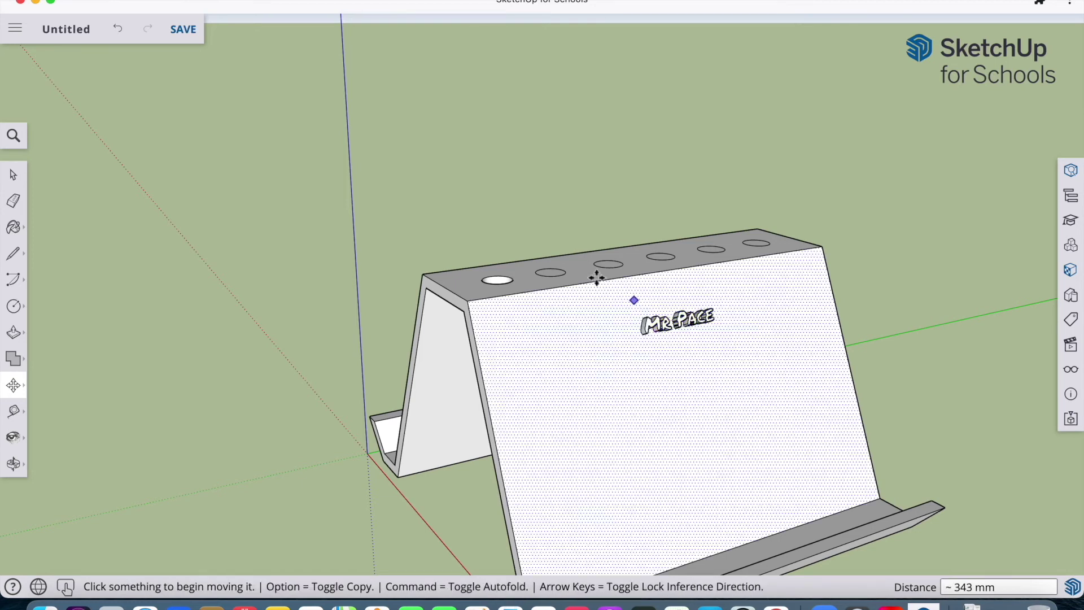
# Step: Shift the name text along the green axis on the upper part of the sloped face
pyautogui.rightClick(671, 334)
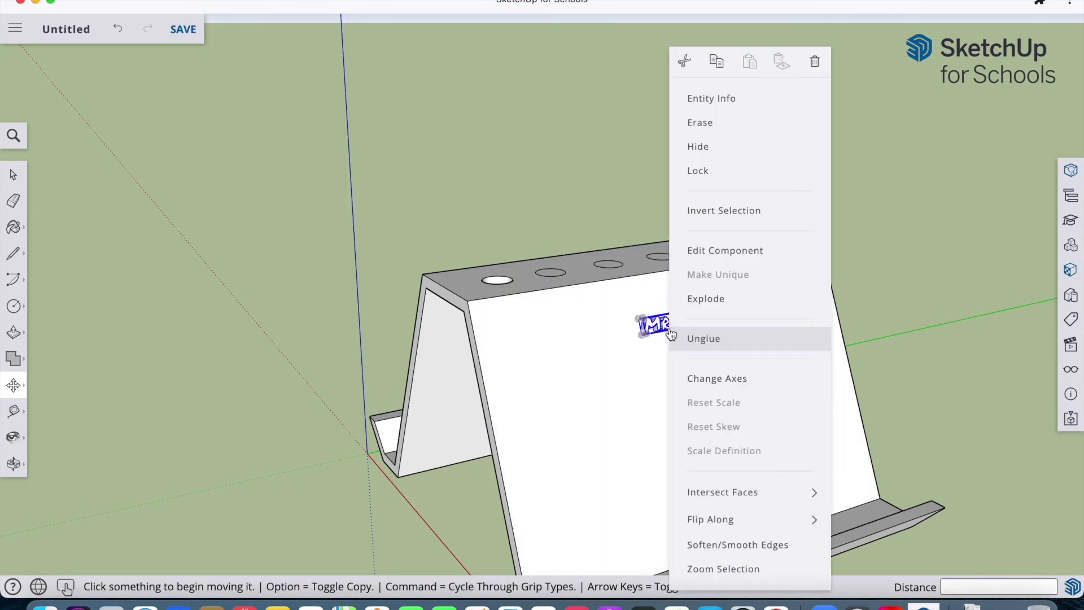
pyautogui.click(696, 311)
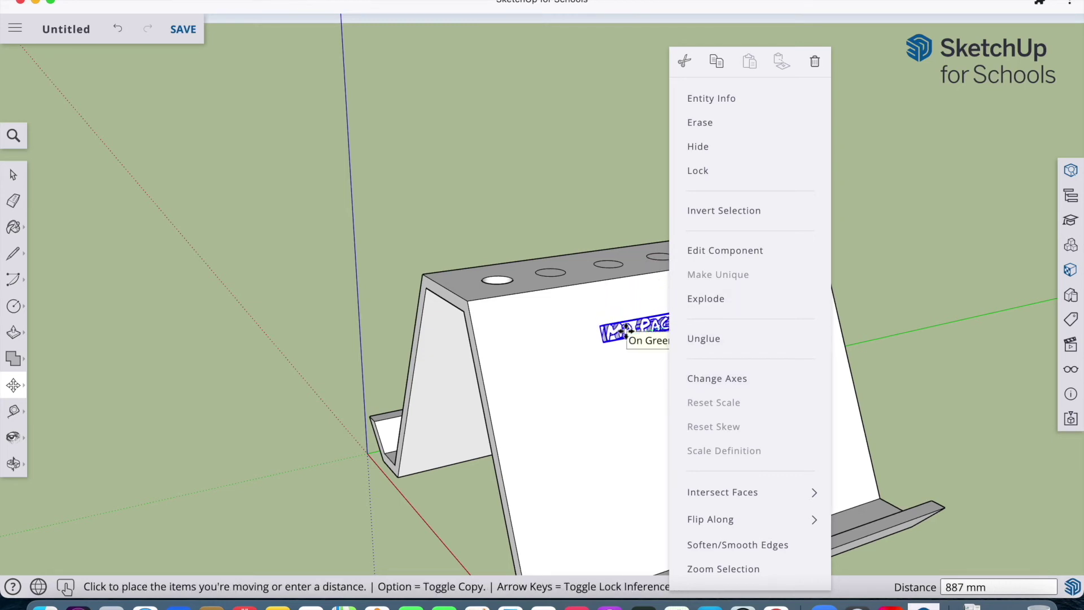
pyautogui.click(627, 332)
pyautogui.click(626, 331)
pyautogui.click(627, 330)
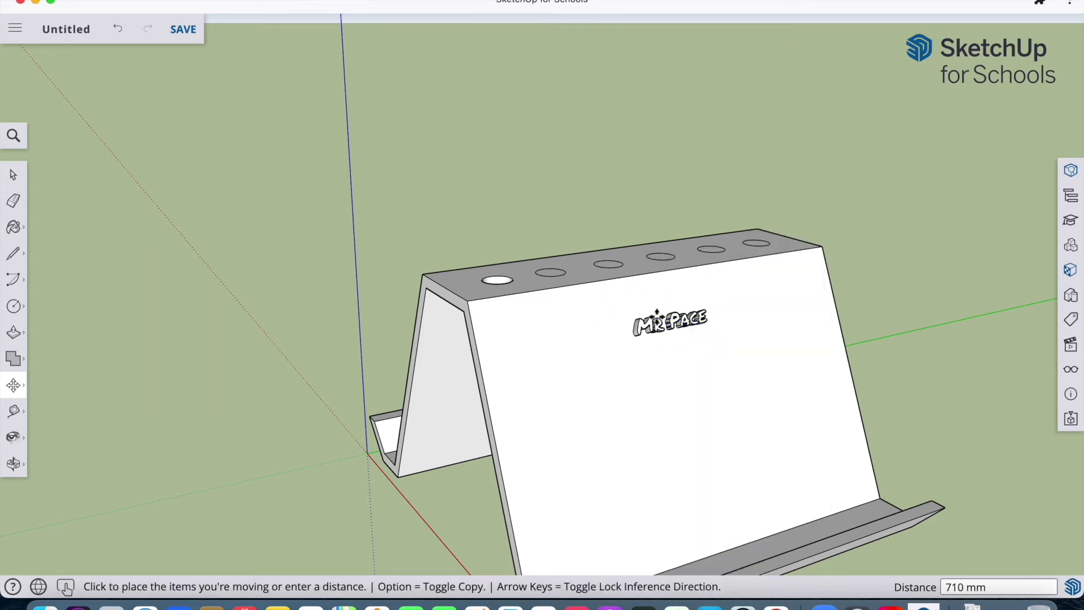
pyautogui.click(656, 319)
# Step: Lift the name text off the stand and set it back on the sloped face, just below the middle of the circle row
pyautogui.rightClick(655, 328)
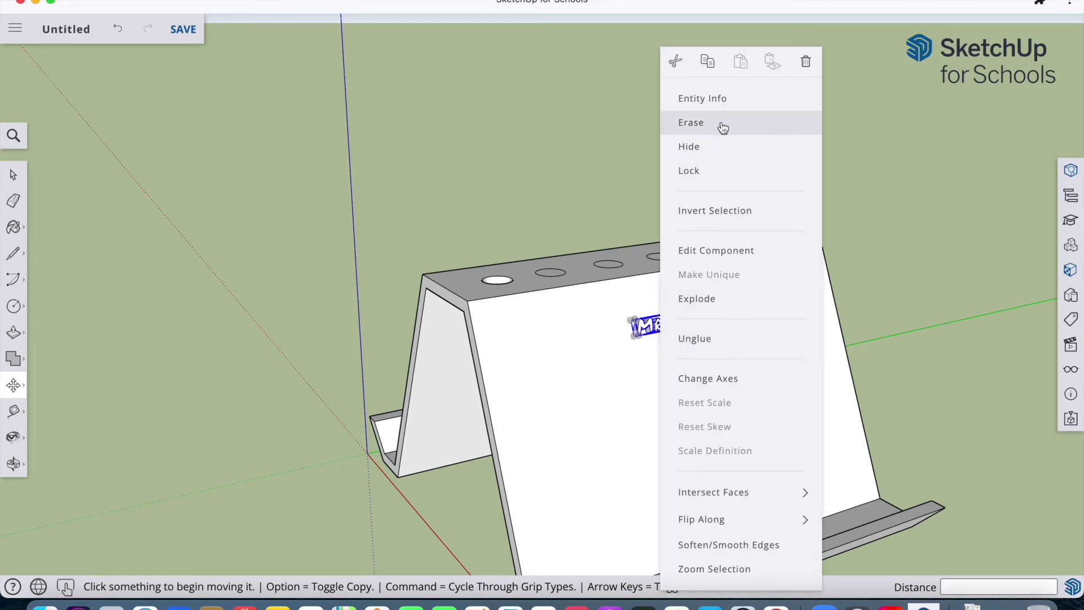
pyautogui.press('Escape')
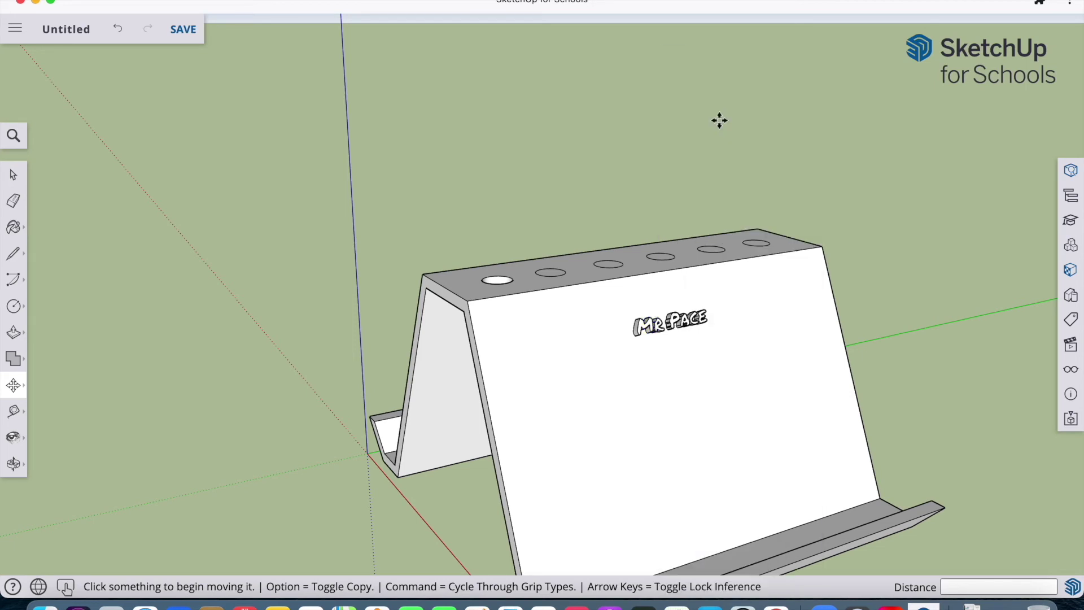
pyautogui.click(671, 330)
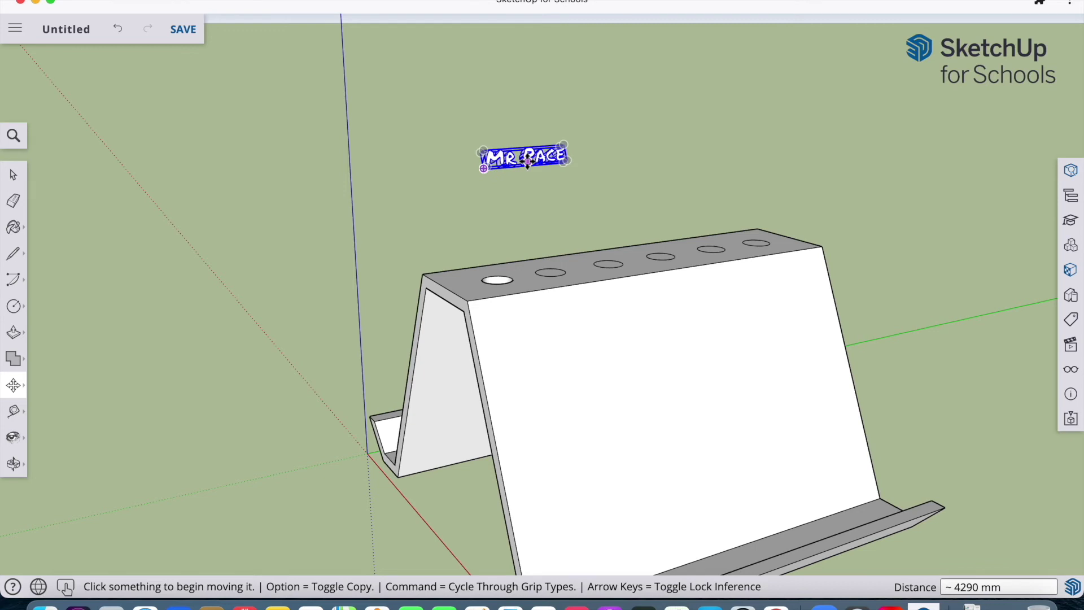
pyautogui.click(528, 161)
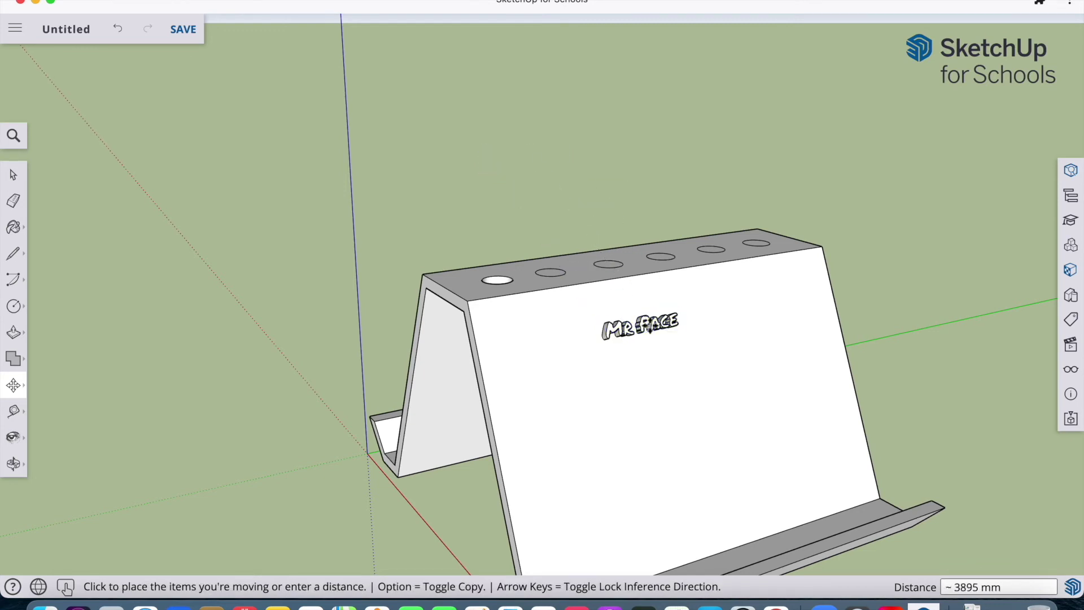
pyautogui.click(650, 325)
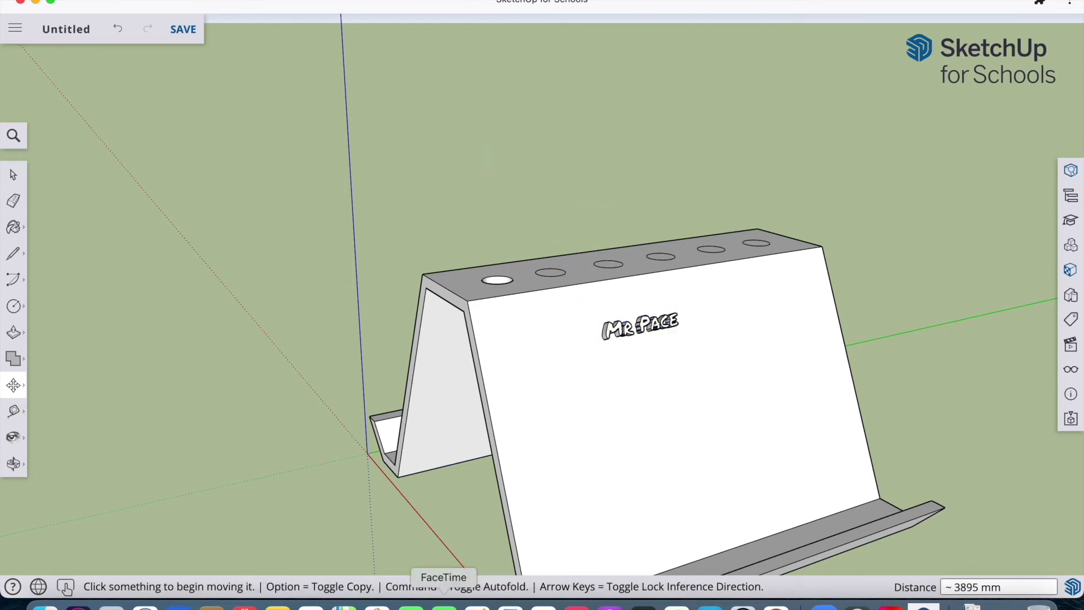
# Step: Paint the large sloped side face and the floor of its foot with the teal material TG_shirt pattern 2
pyautogui.click(26, 476)
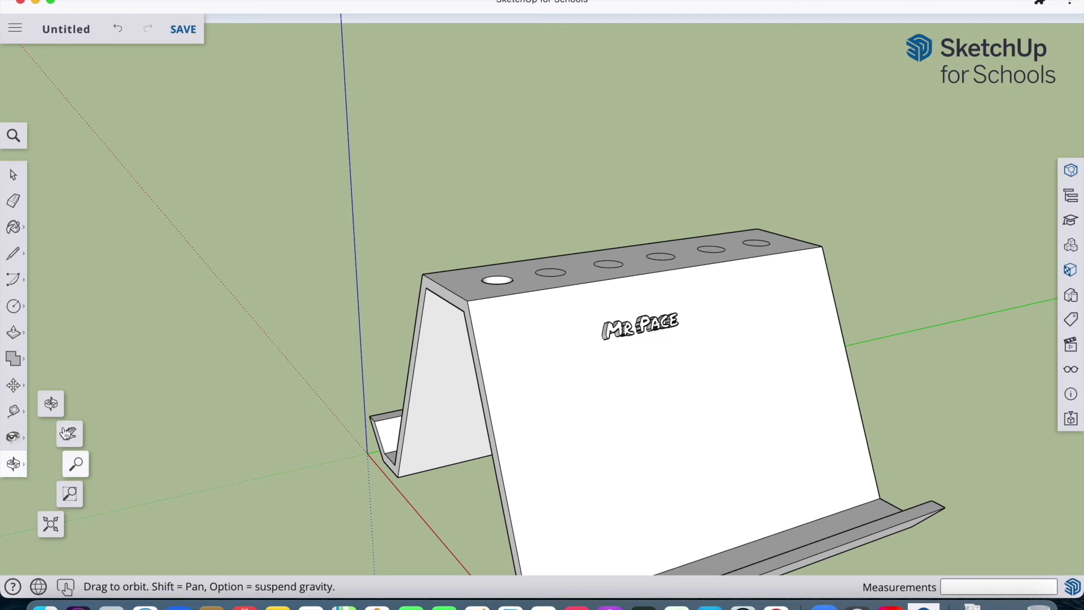
pyautogui.moveTo(490, 407); pyautogui.dragTo(600, 410)
pyautogui.rightClick(413, 303)
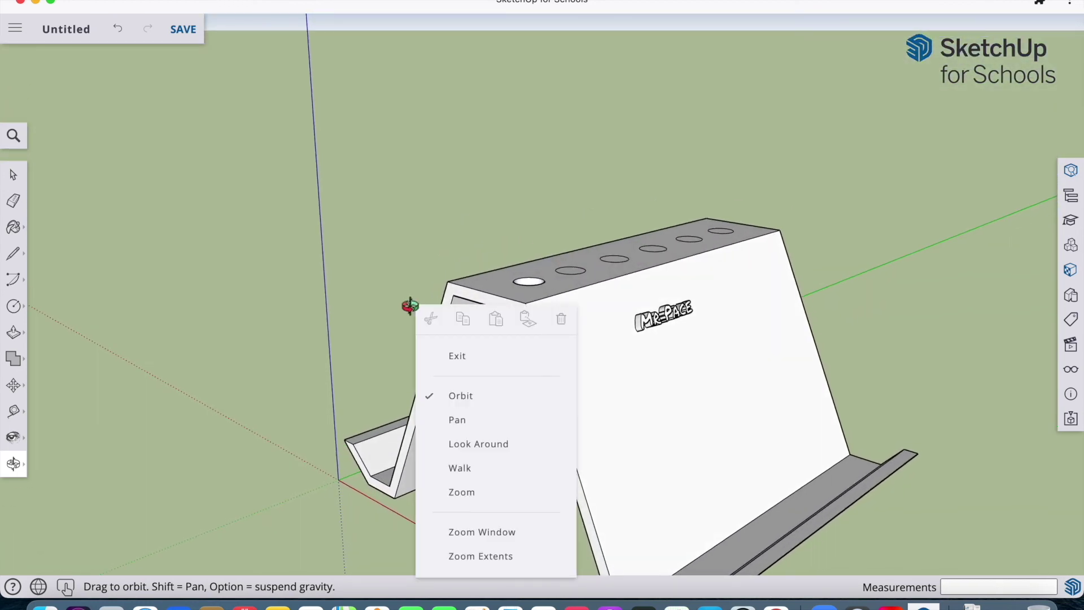
pyautogui.click(459, 354)
pyautogui.click(13, 227)
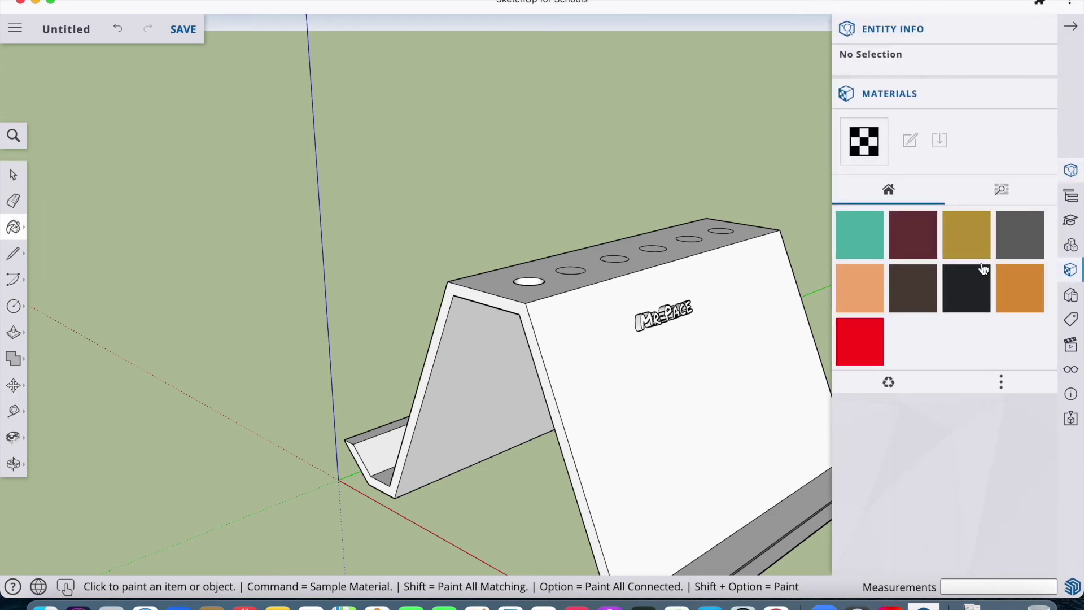
pyautogui.click(858, 244)
pyautogui.click(742, 383)
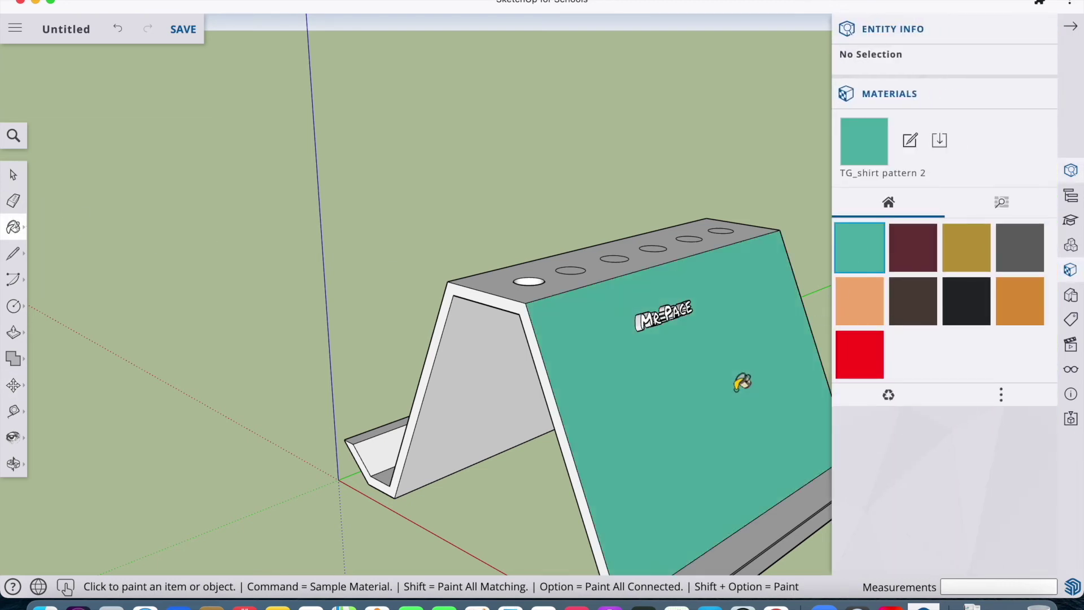
pyautogui.click(765, 536)
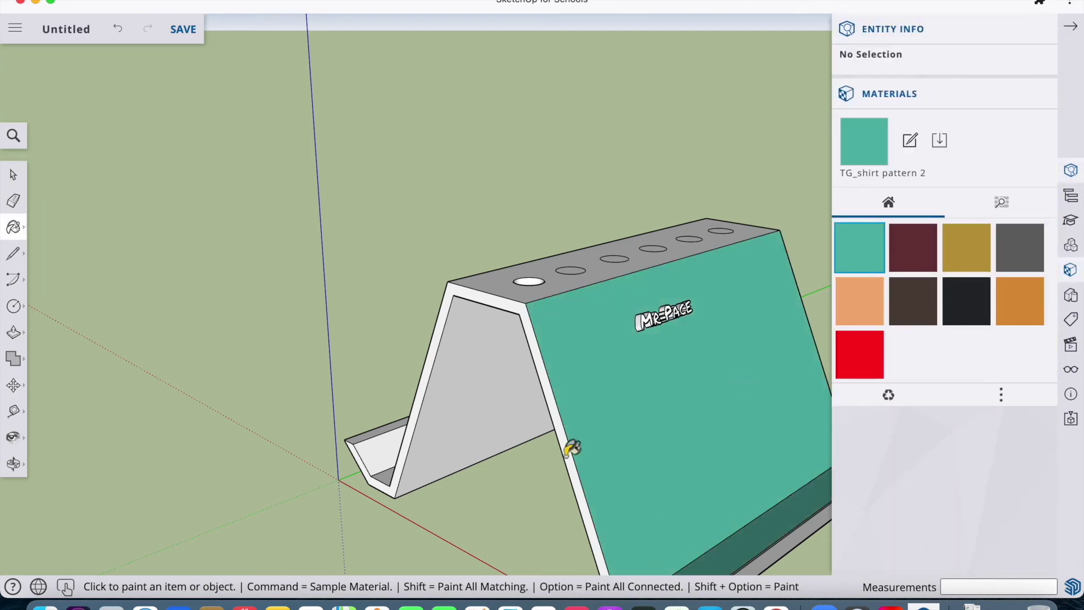
# Step: Paint the near end face, inner sloped face, flat top, front foot lip, name text and rear foot with the same teal material
pyautogui.click(545, 374)
pyautogui.click(509, 363)
pyautogui.click(563, 277)
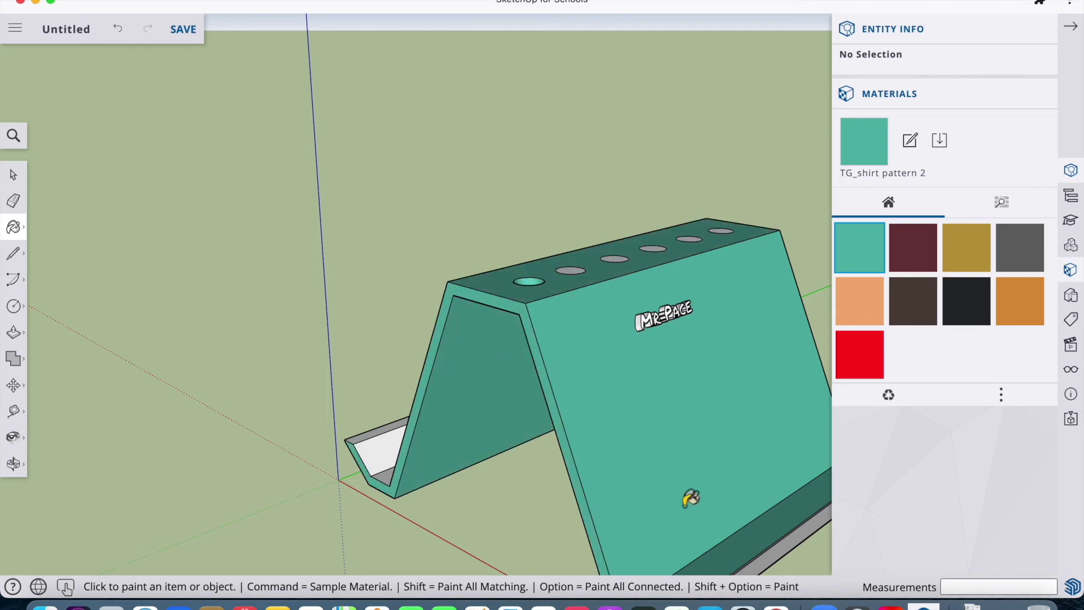
pyautogui.click(773, 551)
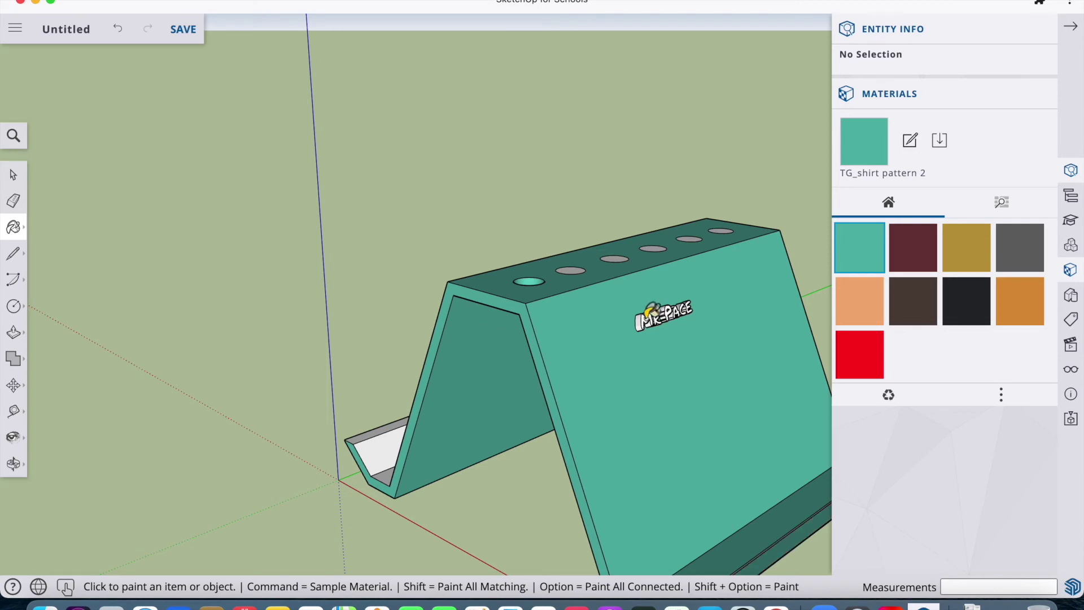
pyautogui.click(384, 441)
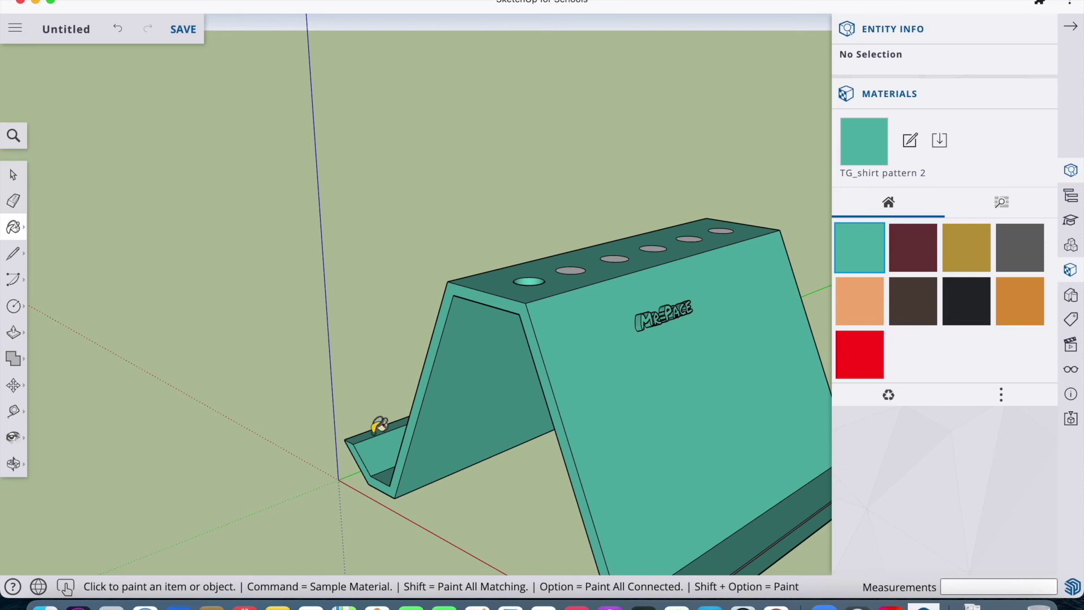
# Step: Draw a rectangle about 5329 by 2518 mm on the large sloped face, below the name text
pyautogui.click(1074, 28)
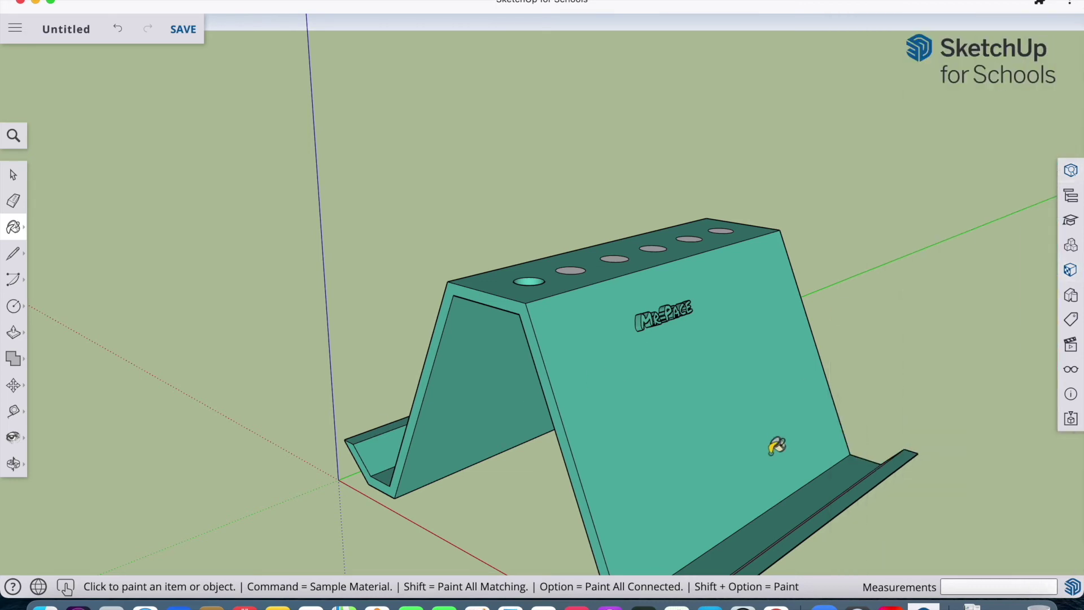
pyautogui.click(15, 473)
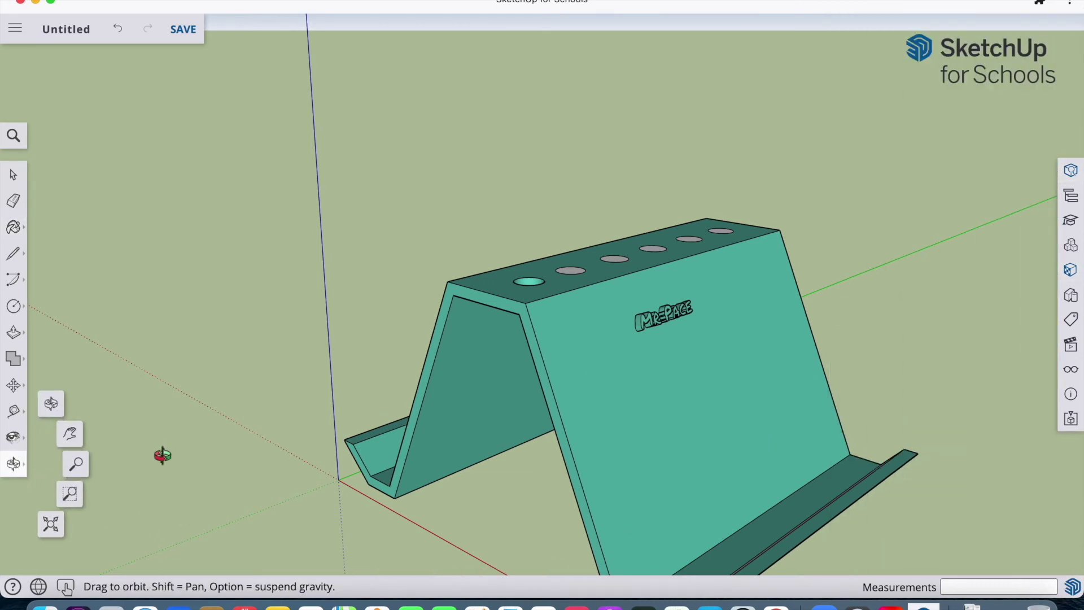
pyautogui.click(51, 404)
pyautogui.moveTo(513, 450); pyautogui.dragTo(913, 232)
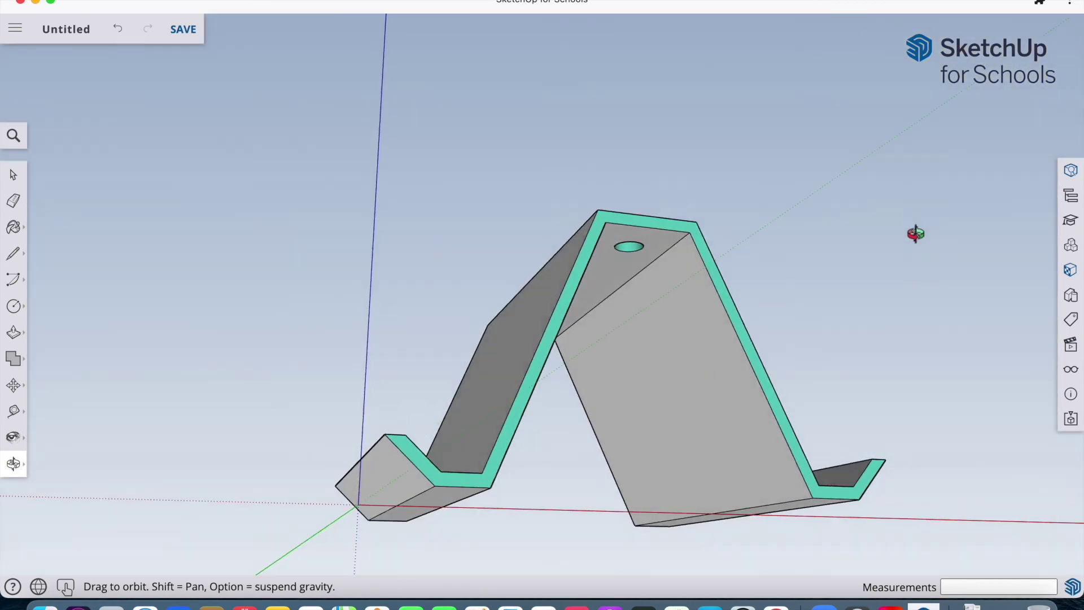
pyautogui.moveTo(429, 279); pyautogui.dragTo(714, 446)
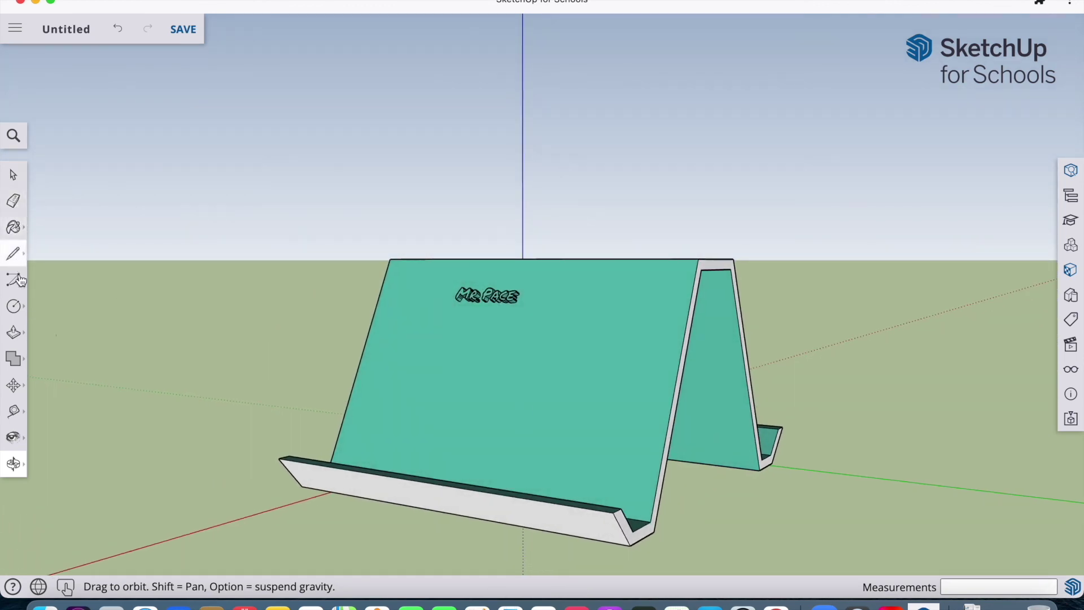
pyautogui.click(19, 315)
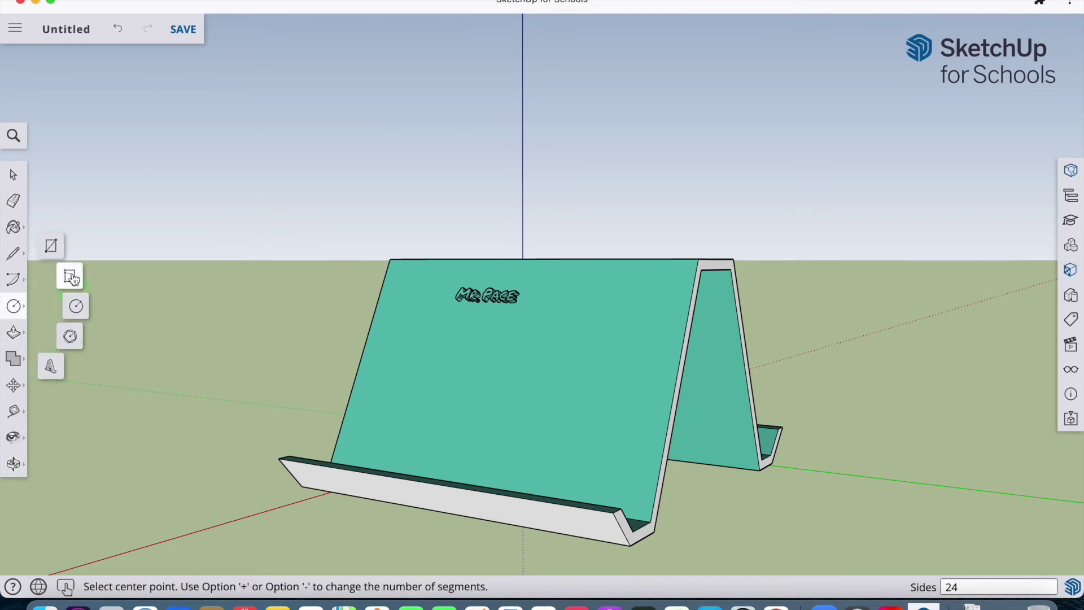
pyautogui.click(51, 245)
pyautogui.click(423, 324)
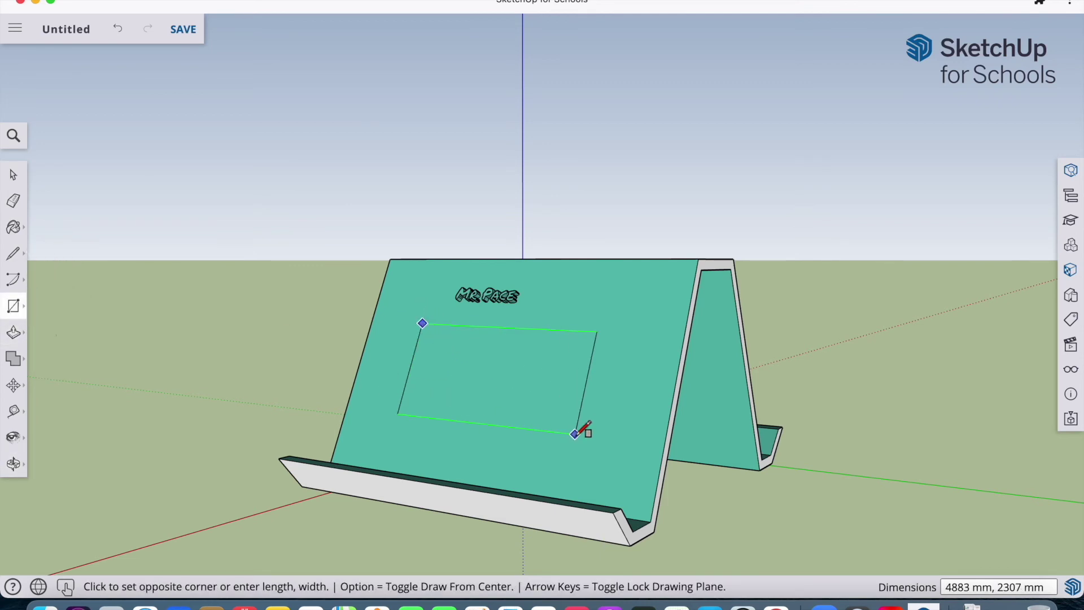
pyautogui.click(592, 445)
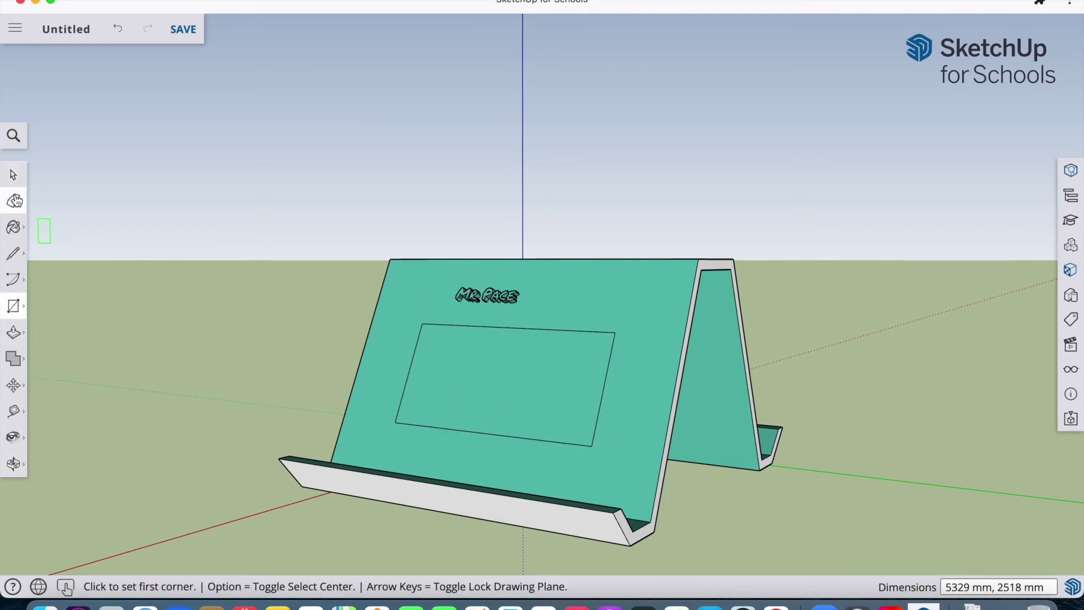
# Step: Push the rectangle about 237 mm through the sloped wall to cut a window opening
pyautogui.click(14, 332)
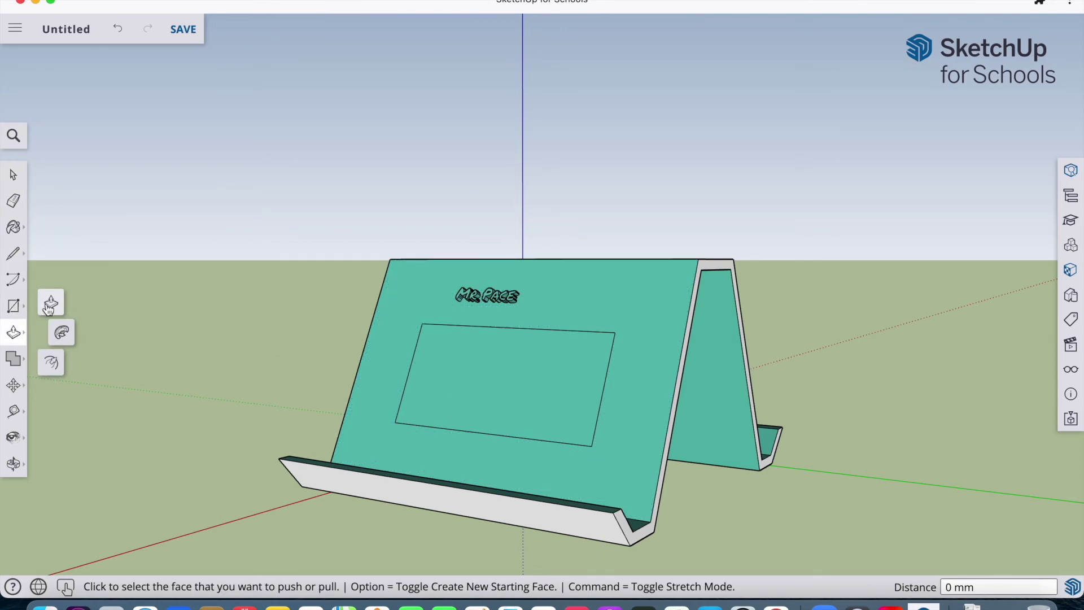
pyautogui.click(525, 392)
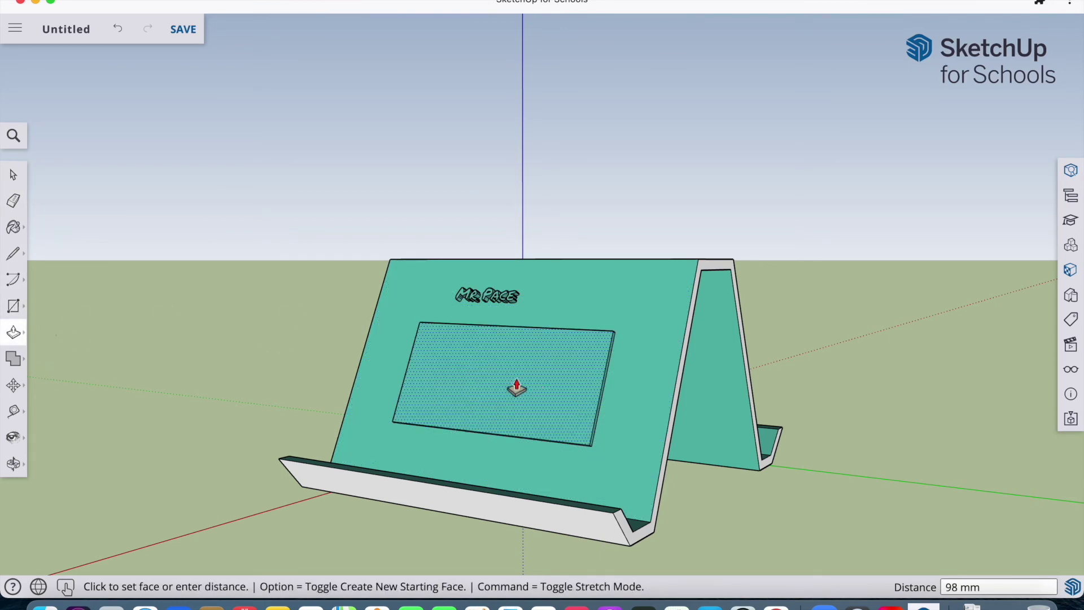
pyautogui.click(582, 394)
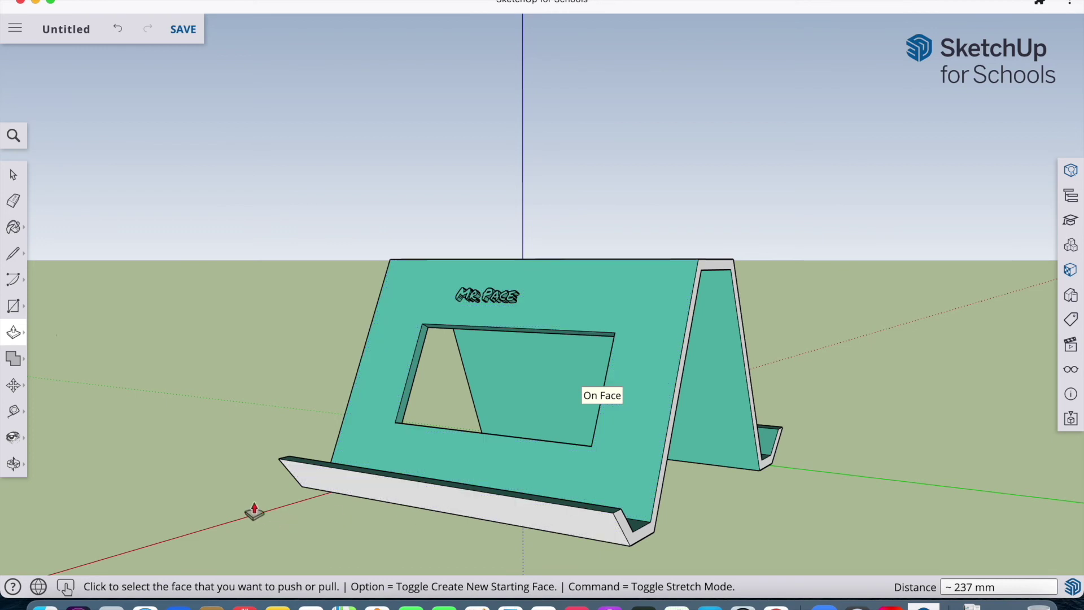
# Step: Draw a 2929 by 50 mm rectangle inward from the lower inner corner of the window opening
pyautogui.click(15, 305)
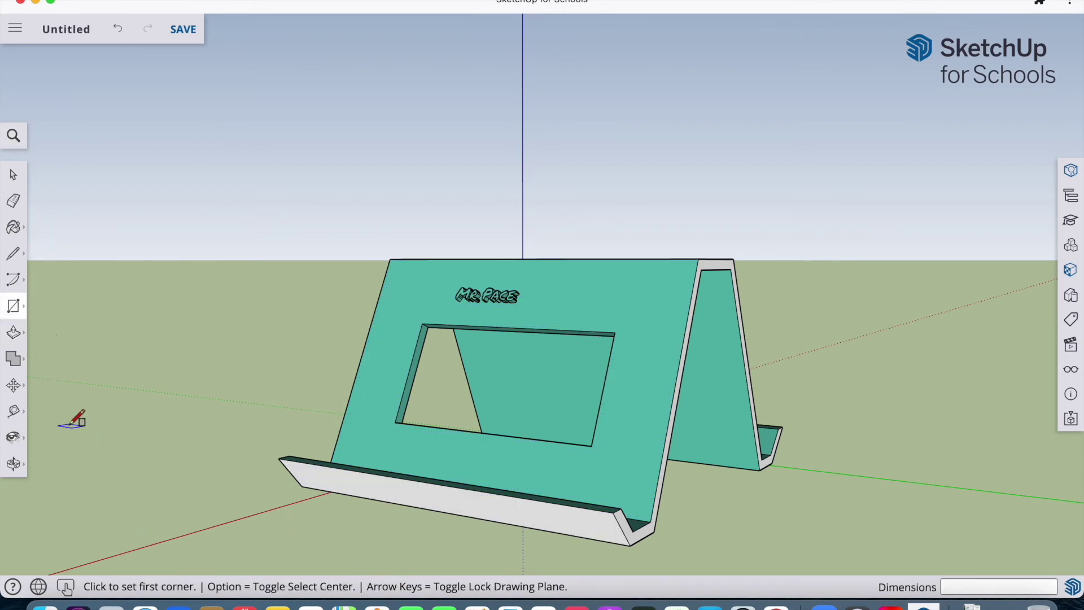
pyautogui.click(14, 463)
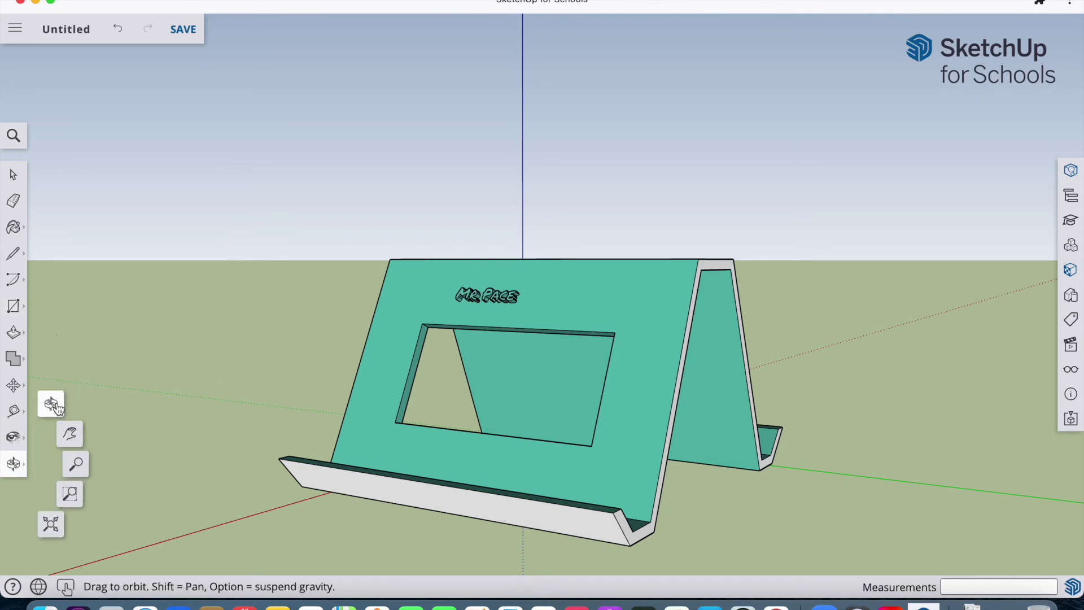
pyautogui.moveTo(121, 381); pyautogui.dragTo(414, 418)
pyautogui.moveTo(414, 465); pyautogui.dragTo(299, 333)
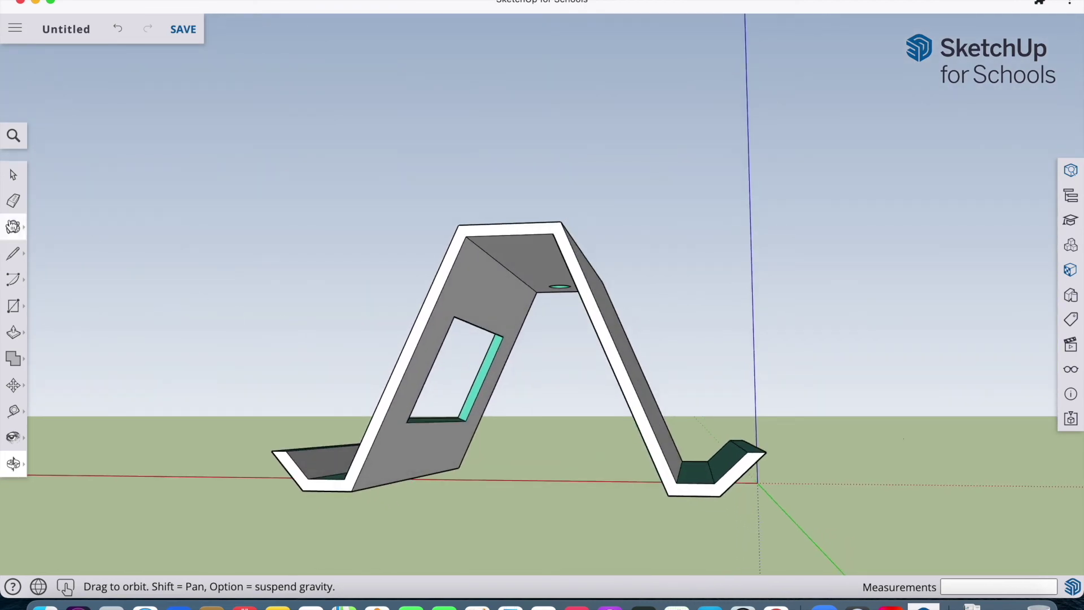
pyautogui.click(13, 306)
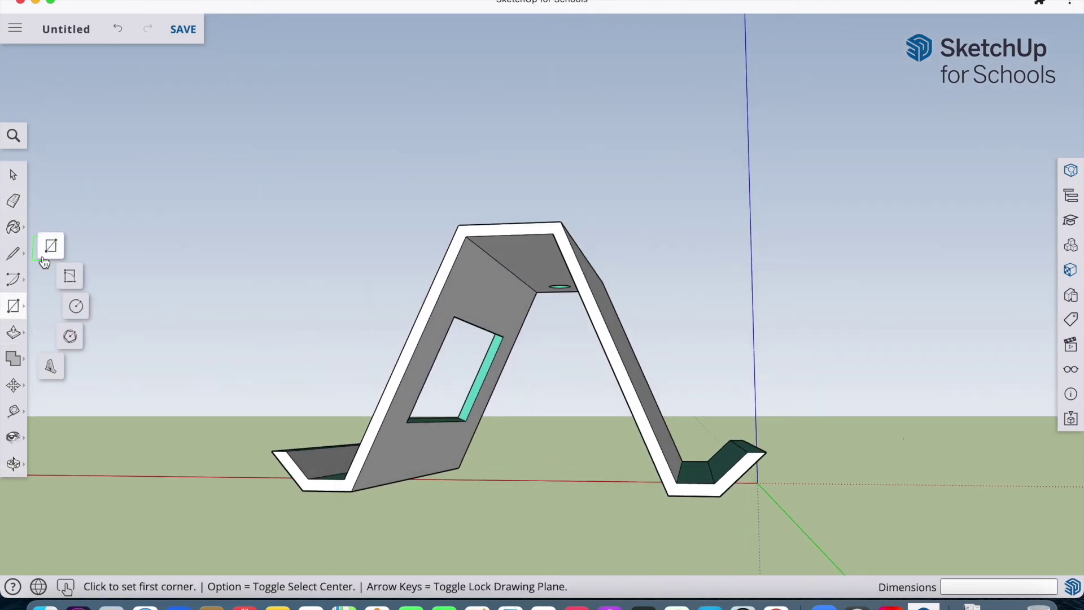
pyautogui.click(466, 421)
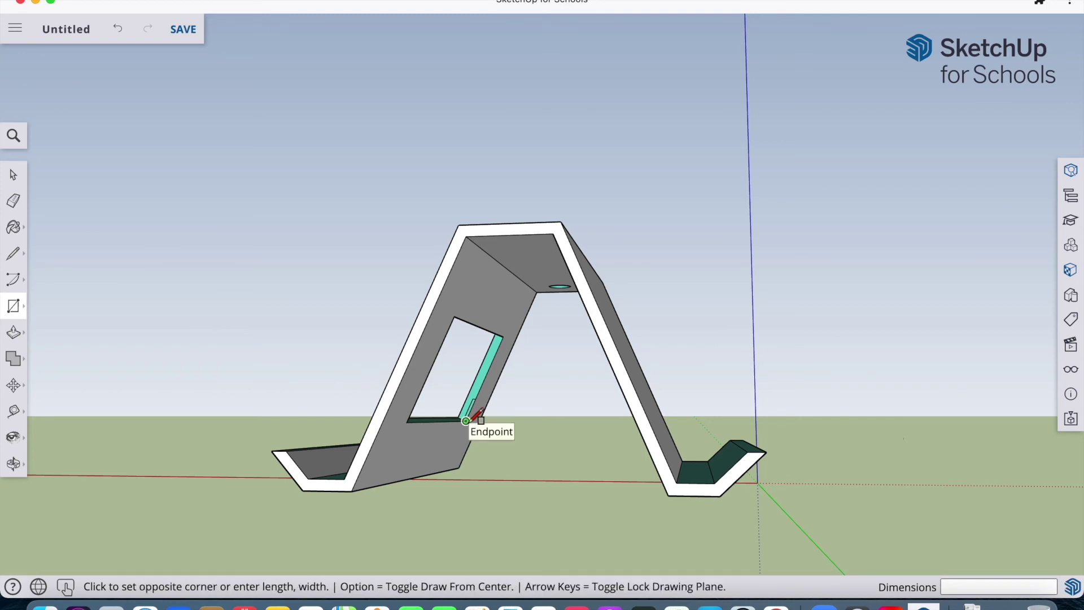
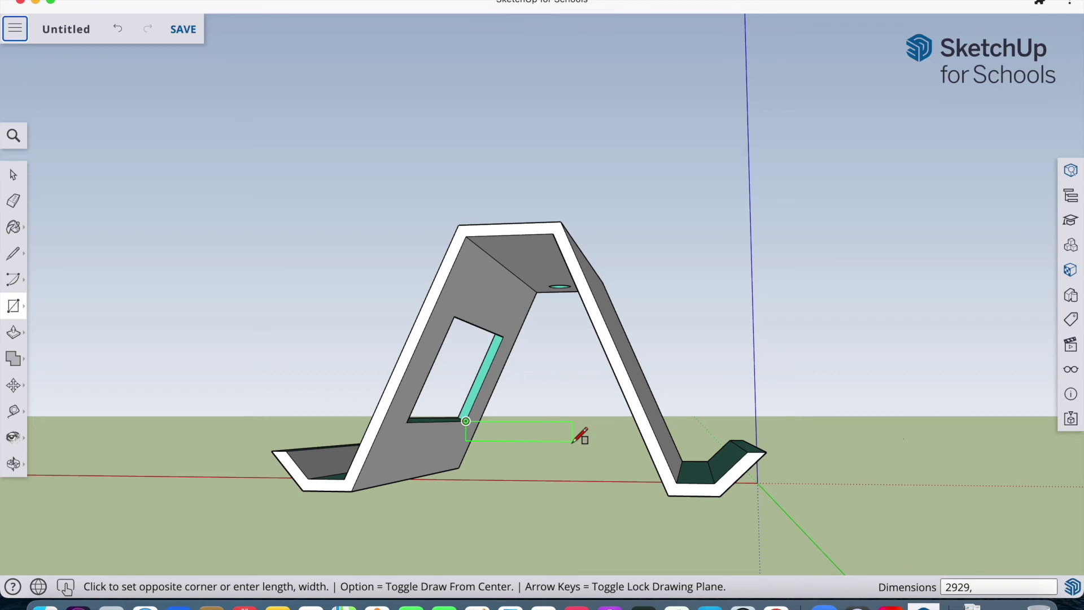
pyautogui.click(573, 441)
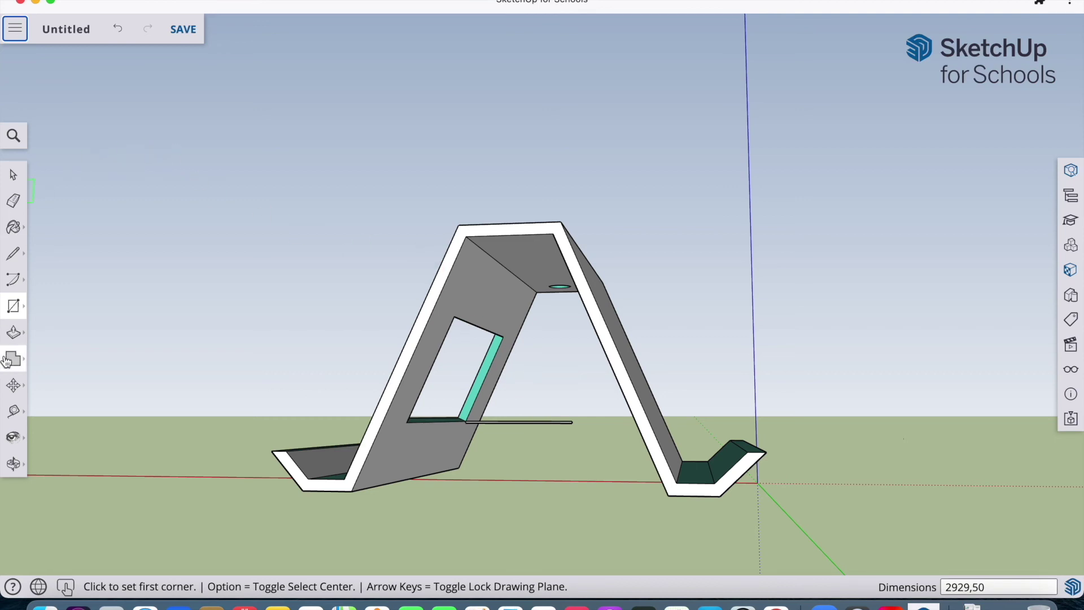
# Step: Extrude the thin rectangle about 3746 mm along the lower edge of the window opening to form a shelf
pyautogui.click(14, 332)
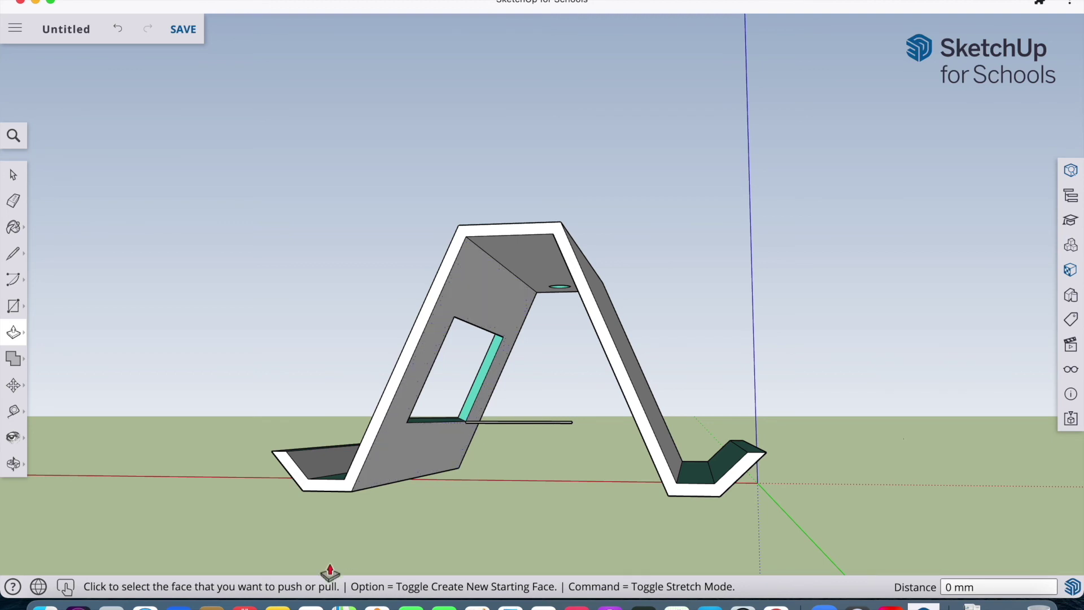
pyautogui.click(14, 463)
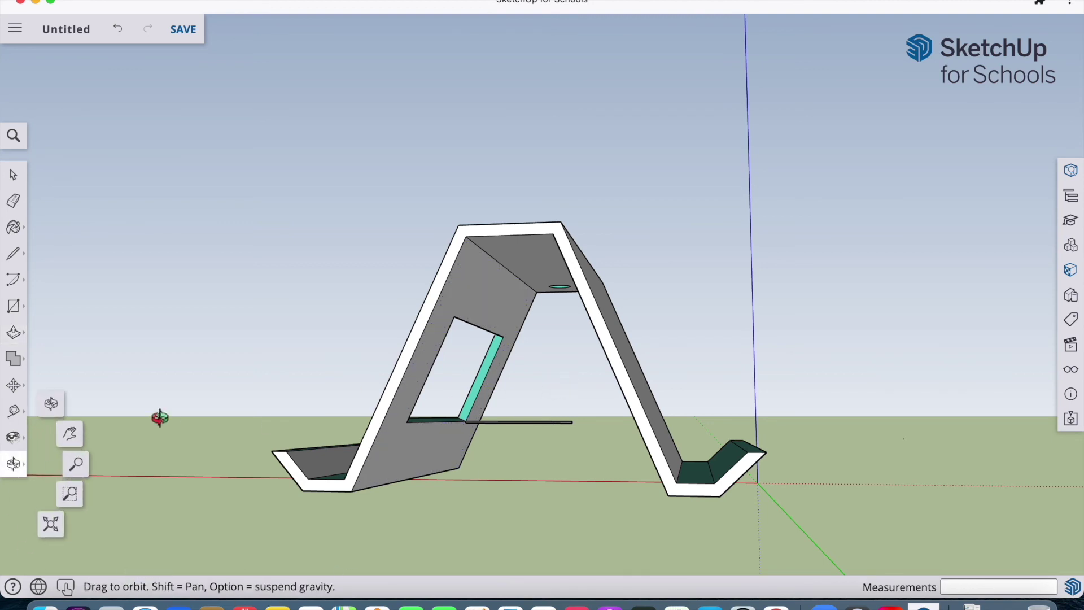
pyautogui.moveTo(135, 394); pyautogui.dragTo(685, 455)
pyautogui.moveTo(435, 387); pyautogui.dragTo(471, 399)
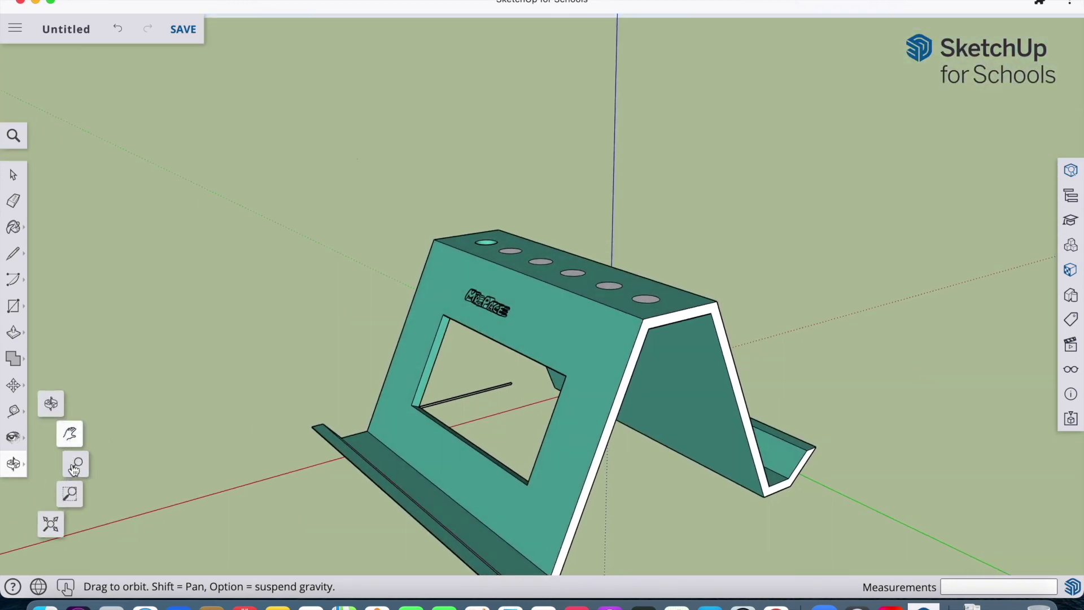
pyautogui.moveTo(433, 408); pyautogui.dragTo(438, 402)
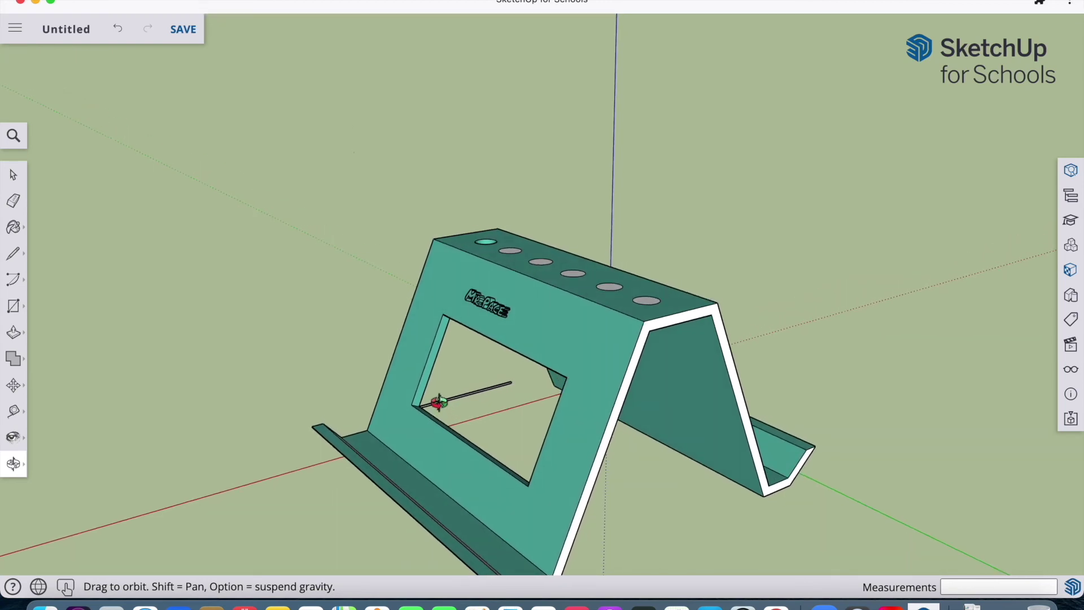
pyautogui.moveTo(13, 462)
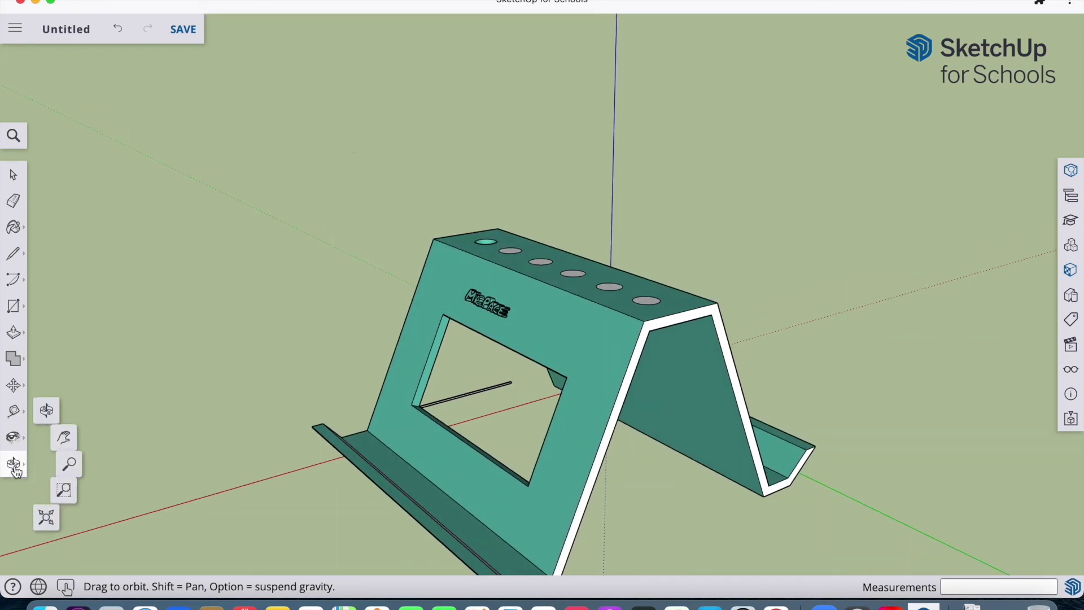
pyautogui.click(77, 496)
pyautogui.moveTo(362, 363); pyautogui.dragTo(593, 475)
pyautogui.press('p')
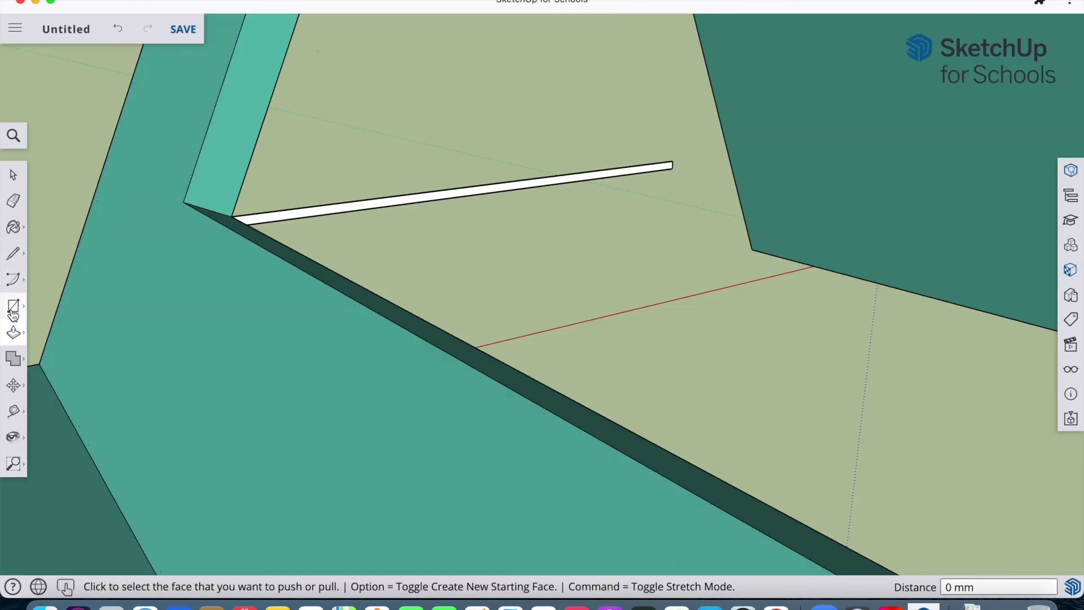
pyautogui.click(287, 219)
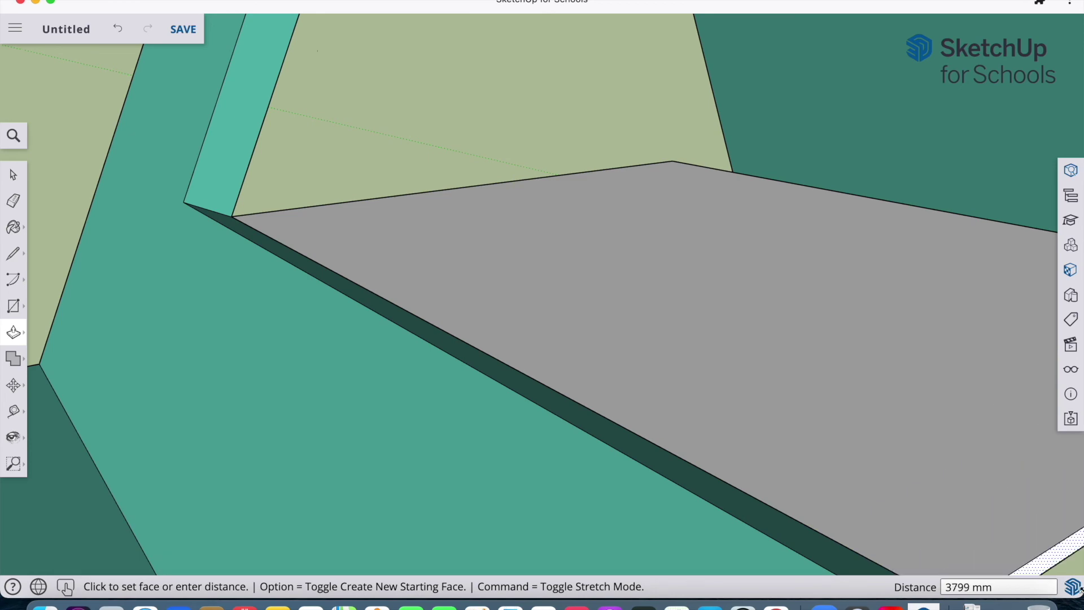
pyautogui.click(1014, 552)
pyautogui.scroll(5, 1013, 549)
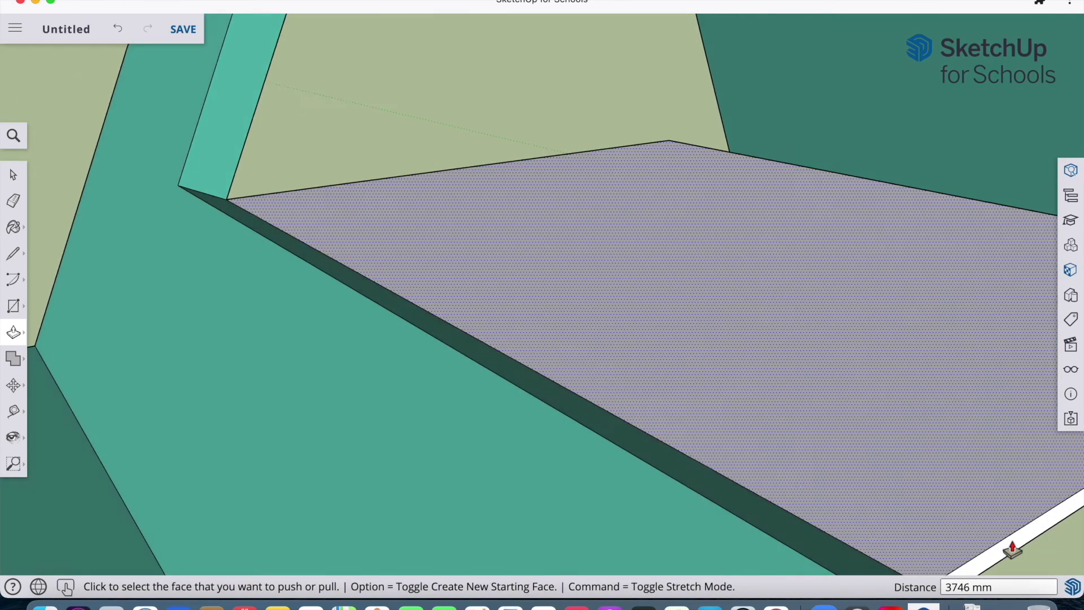
pyautogui.scroll(3, 1013, 549)
pyautogui.scroll(-5, 1012, 549)
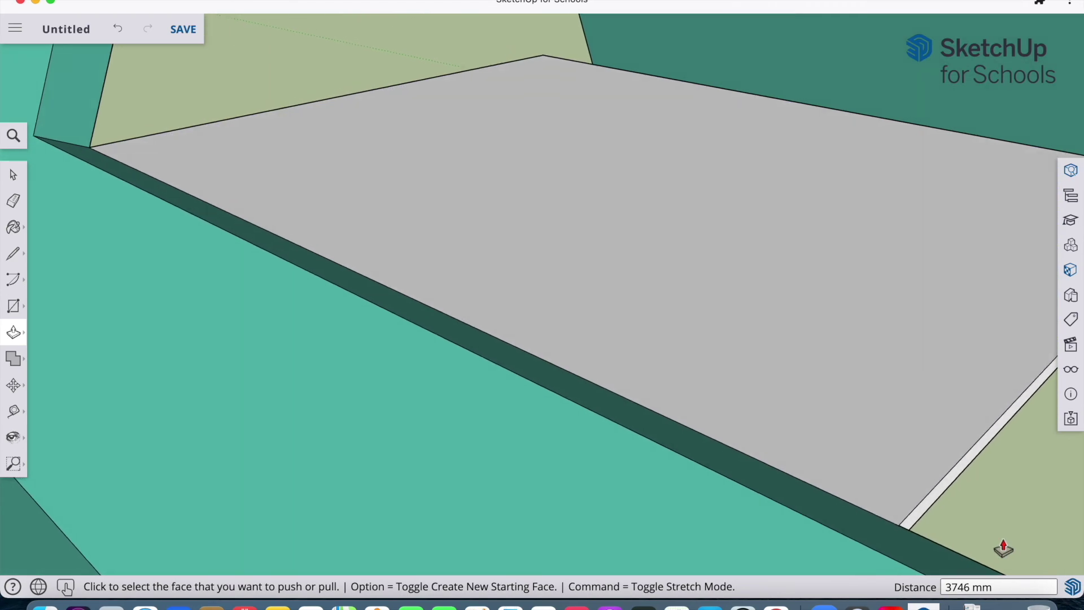
pyautogui.click(34, 457)
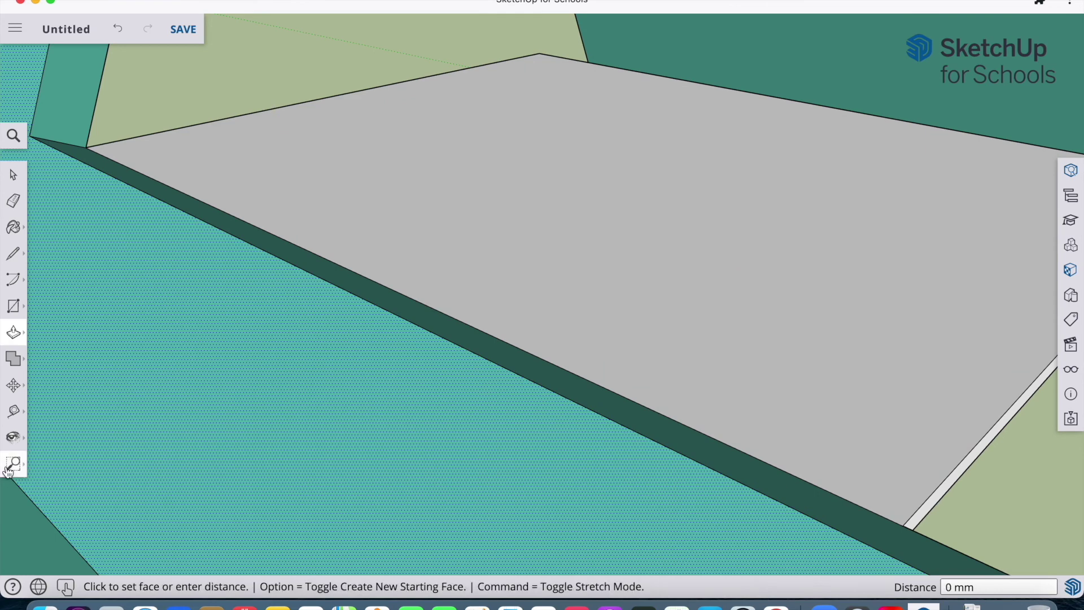
pyautogui.click(14, 463)
pyautogui.click(75, 464)
pyautogui.moveTo(277, 395); pyautogui.dragTo(373, 600)
pyautogui.moveTo(524, 392); pyautogui.dragTo(524, 497)
pyautogui.rightClick(153, 169)
pyautogui.click(184, 217)
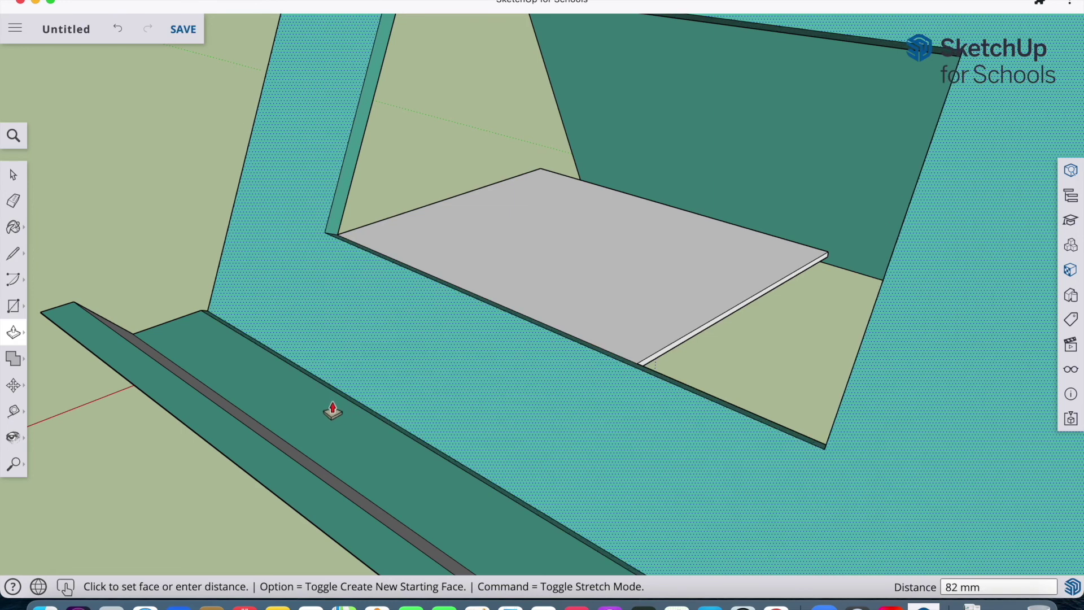
pyautogui.click(330, 414)
pyautogui.press('super+z')
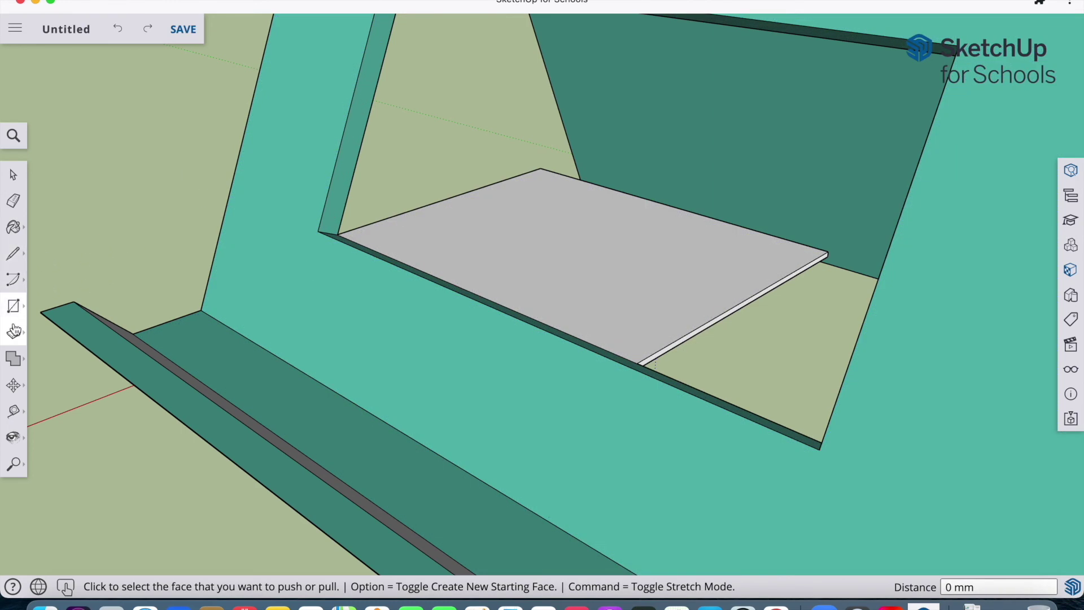
# Step: Extend the shelf's end face by about 1611 mm, past the far side of the window opening
pyautogui.click(14, 332)
pyautogui.click(59, 311)
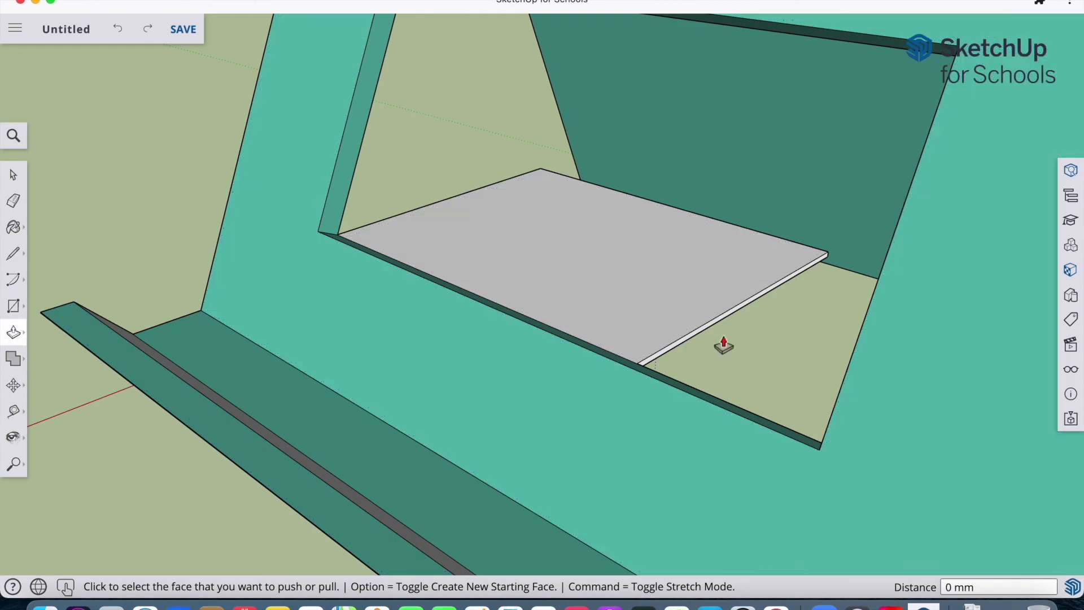
pyautogui.click(705, 337)
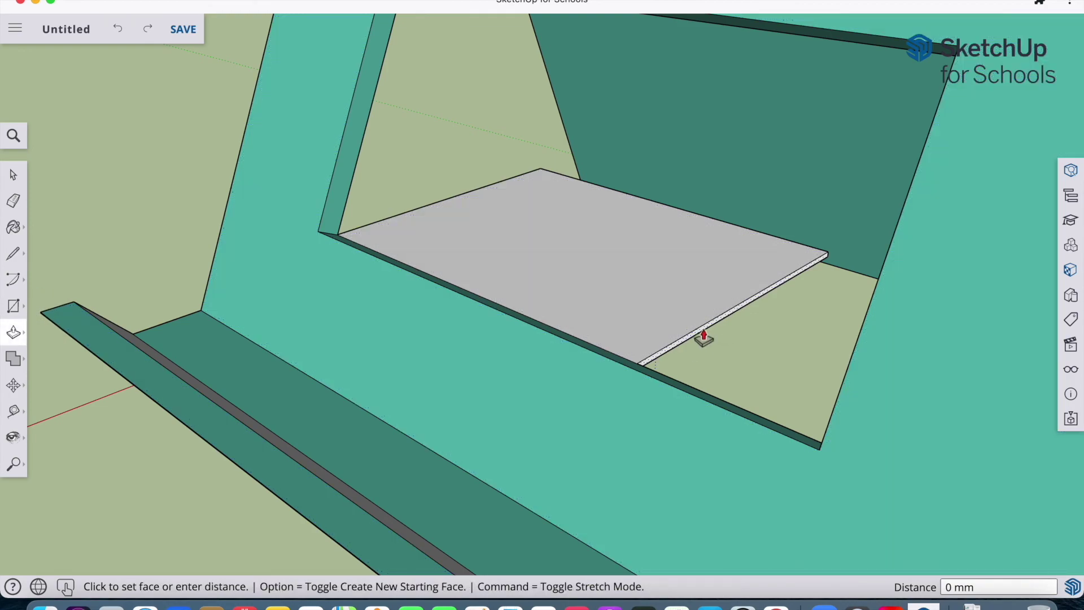
pyautogui.click(889, 432)
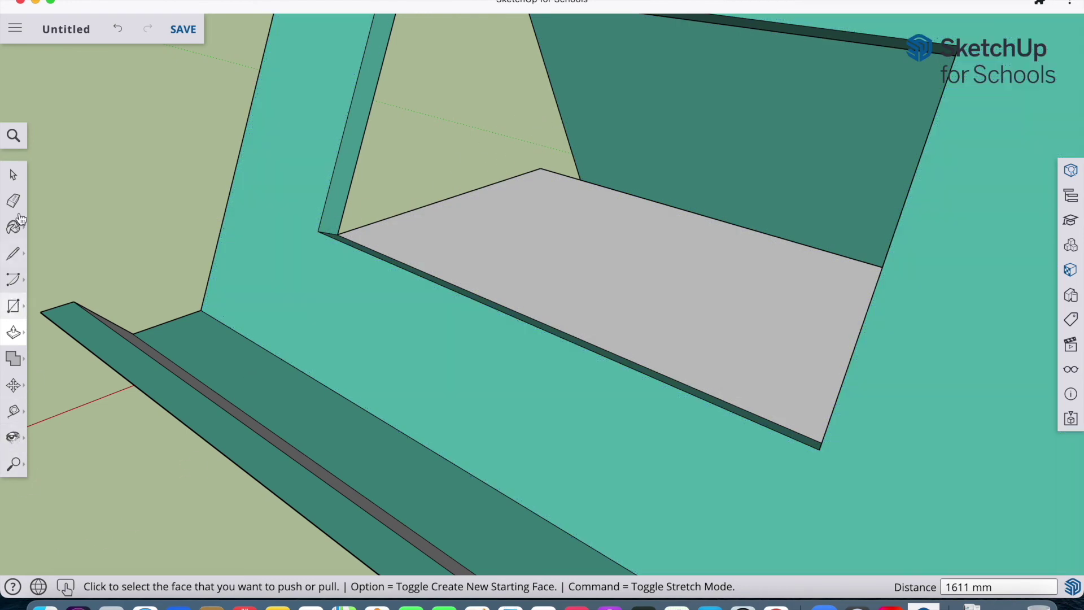
# Step: Examine how the shelf sits in the window opening and inspect the whole stand from above
pyautogui.click(13, 464)
pyautogui.click(50, 403)
pyautogui.moveTo(301, 358); pyautogui.dragTo(196, 322)
pyautogui.scroll(5, 431, 334)
pyautogui.click(15, 465)
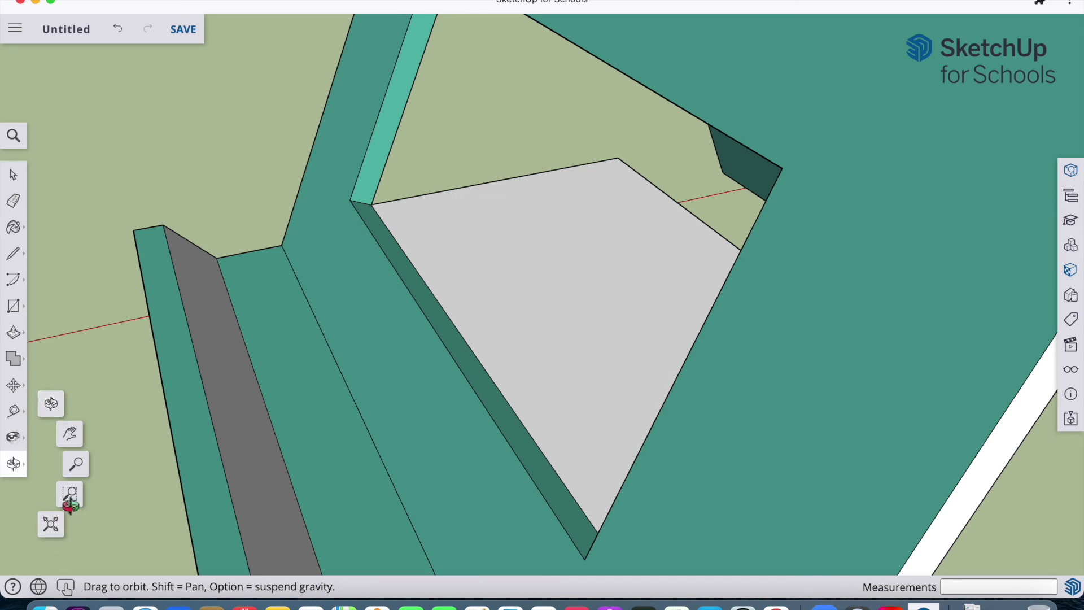
pyautogui.moveTo(148, 426); pyautogui.dragTo(298, 109)
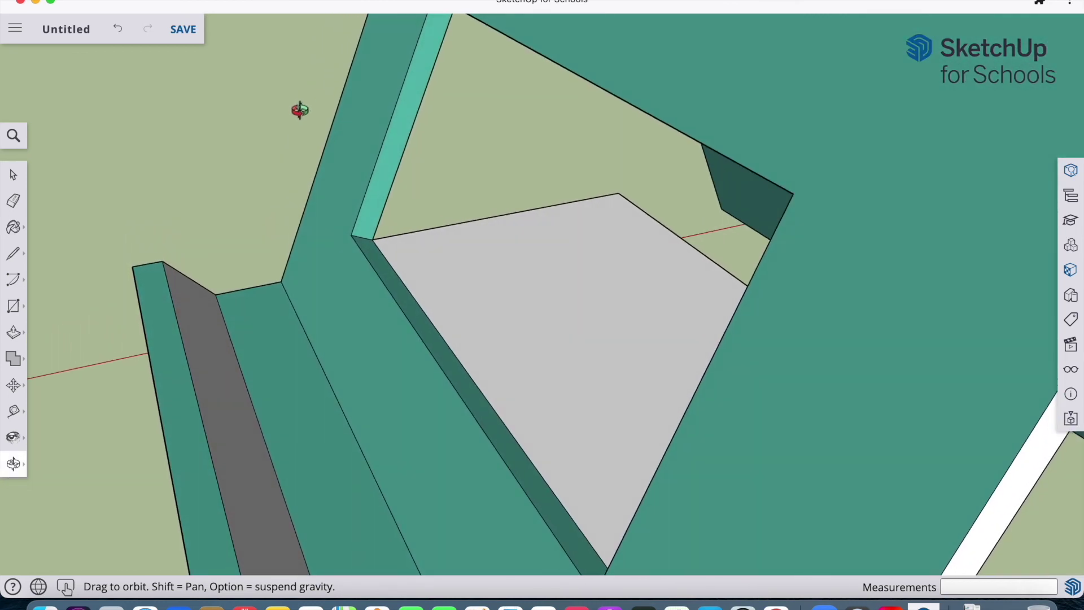
pyautogui.click(14, 463)
pyautogui.click(79, 468)
pyautogui.moveTo(258, 315); pyautogui.dragTo(340, 589)
pyautogui.moveTo(384, 411); pyautogui.dragTo(382, 527)
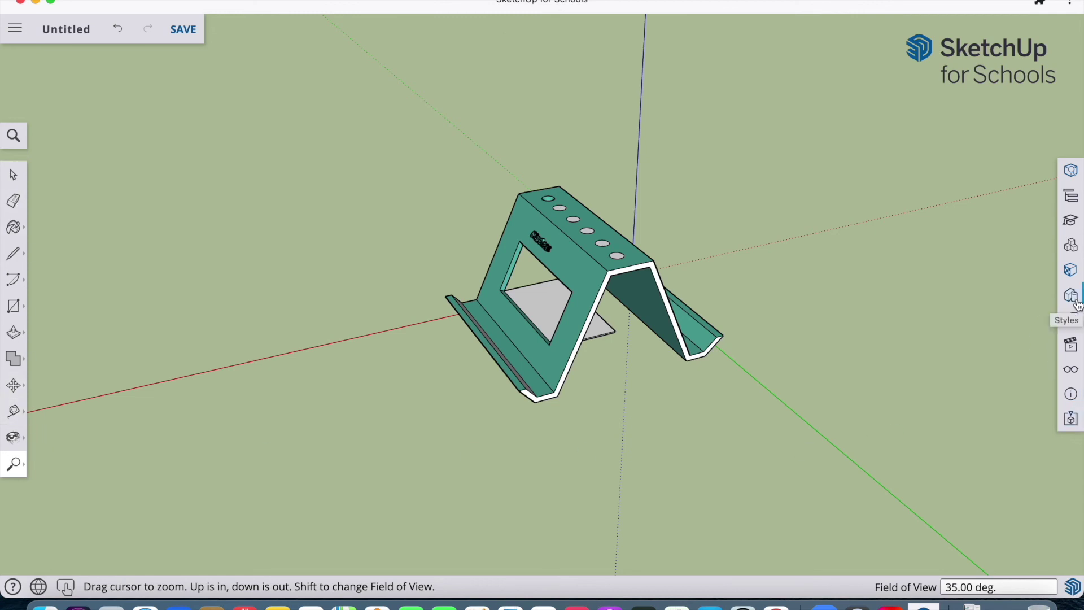
# Step: Review the in-model materials, the 3D Warehouse component search and the instructor's guidance on the Zoom tool
pyautogui.click(1072, 270)
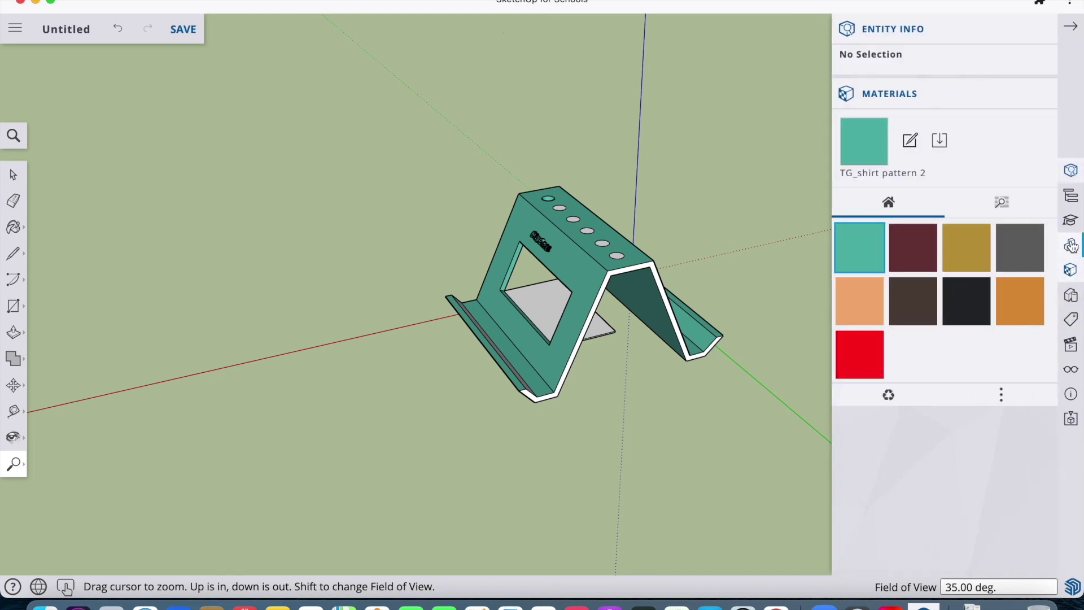
pyautogui.click(1071, 246)
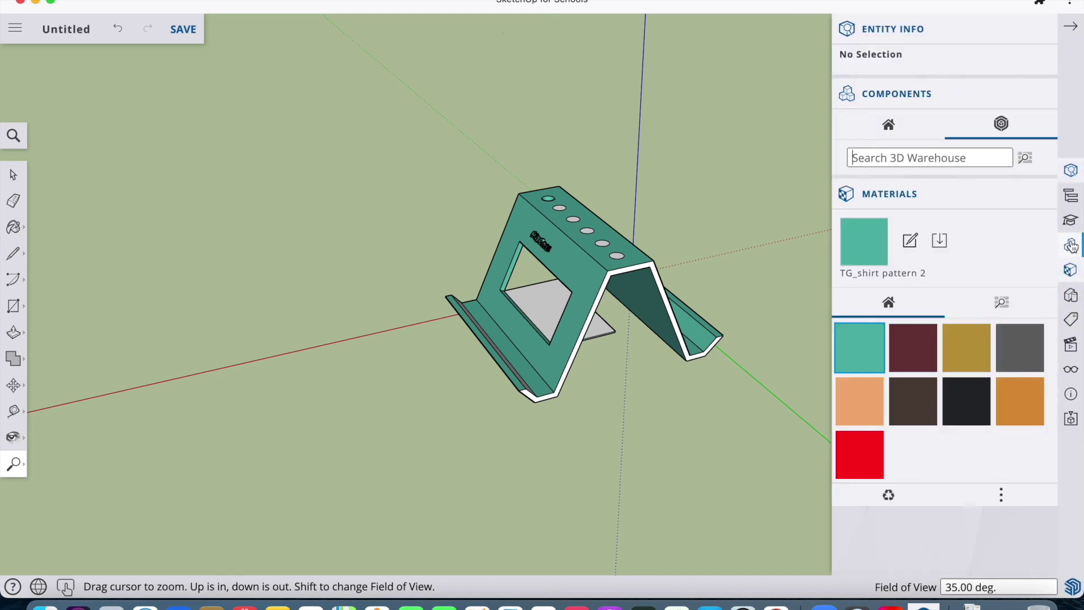
pyautogui.click(1072, 219)
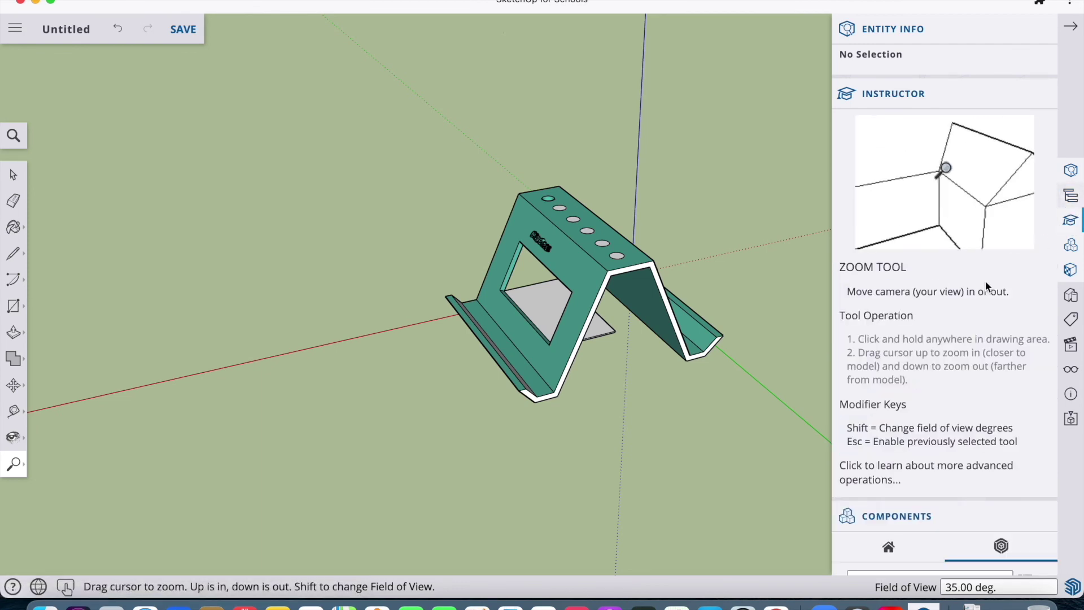
pyautogui.scroll(-5, 964, 324)
pyautogui.scroll(-1, 964, 325)
pyautogui.click(1072, 27)
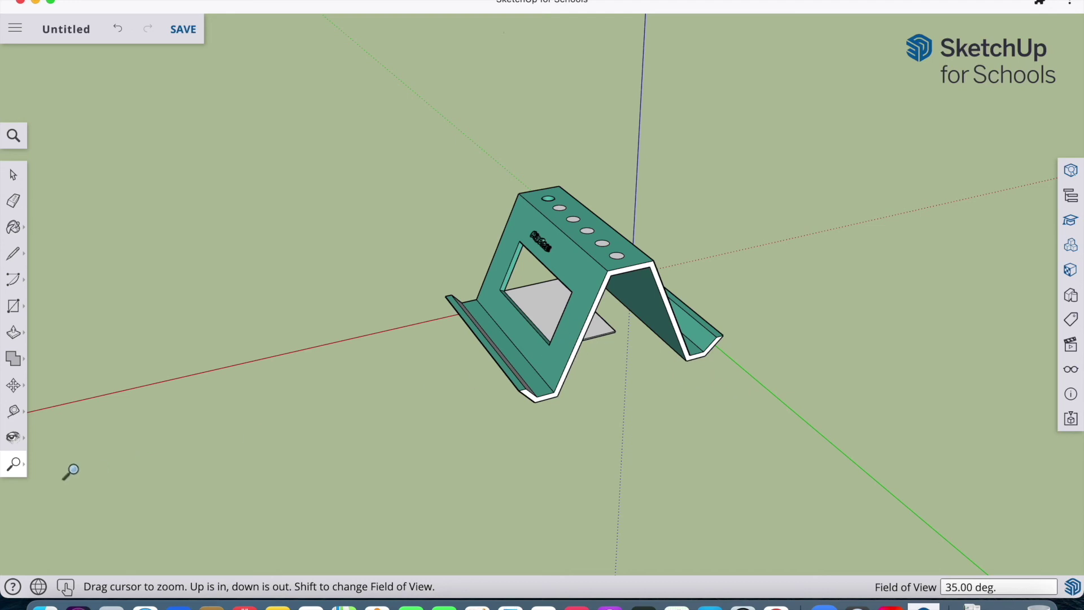
# Step: Inspect the stand's open end profile and its inner shelf from a low, end-on viewpoint
pyautogui.click(17, 474)
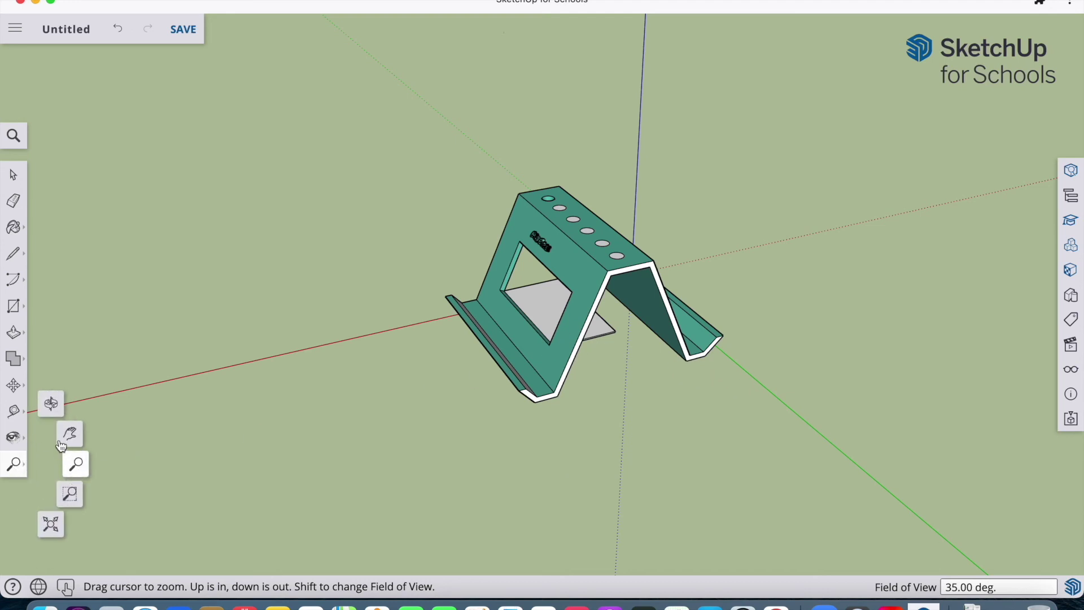
pyautogui.click(50, 403)
pyautogui.moveTo(466, 265); pyautogui.dragTo(746, 243)
pyautogui.moveTo(378, 254); pyautogui.dragTo(898, 212)
pyautogui.moveTo(600, 310); pyautogui.dragTo(713, 295)
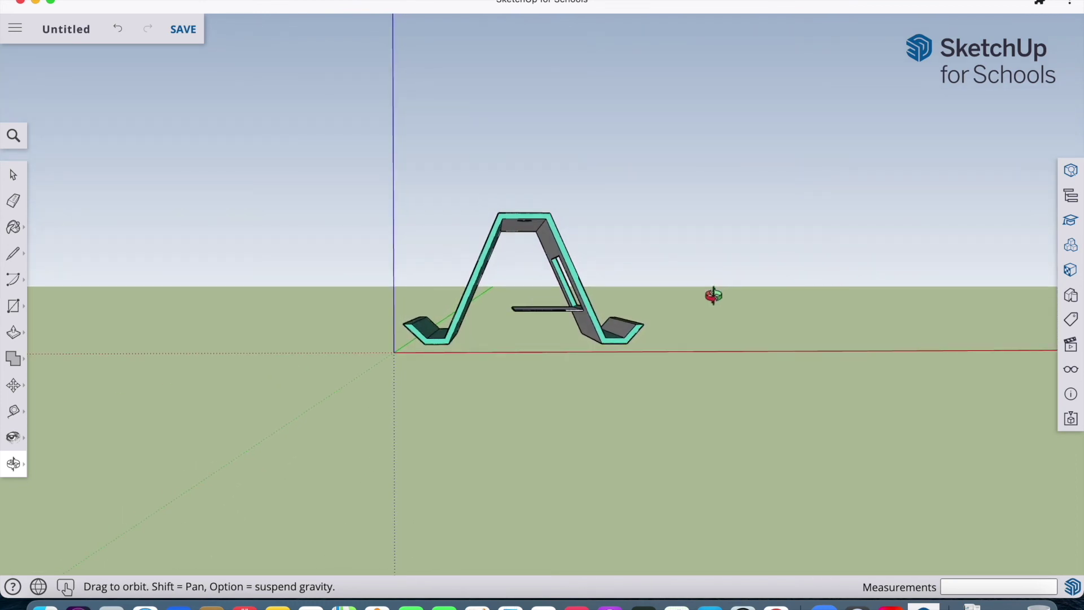
# Step: Look at the drive choices for saving the untitled model and leave without choosing one
pyautogui.click(205, 0)
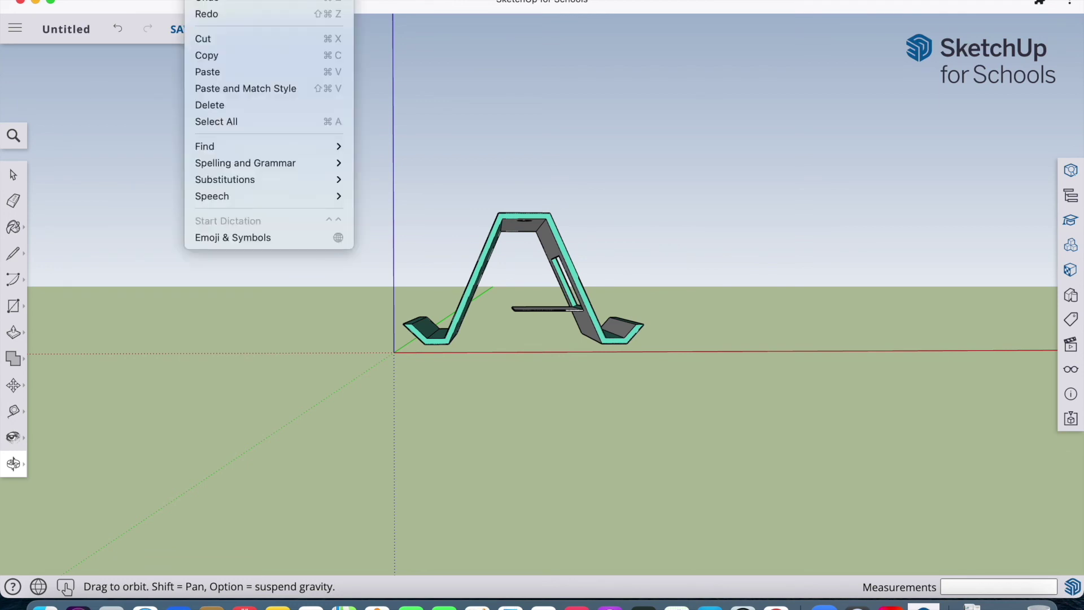
pyautogui.moveTo(223, 0)
pyautogui.click(165, 0)
pyautogui.click(14, 29)
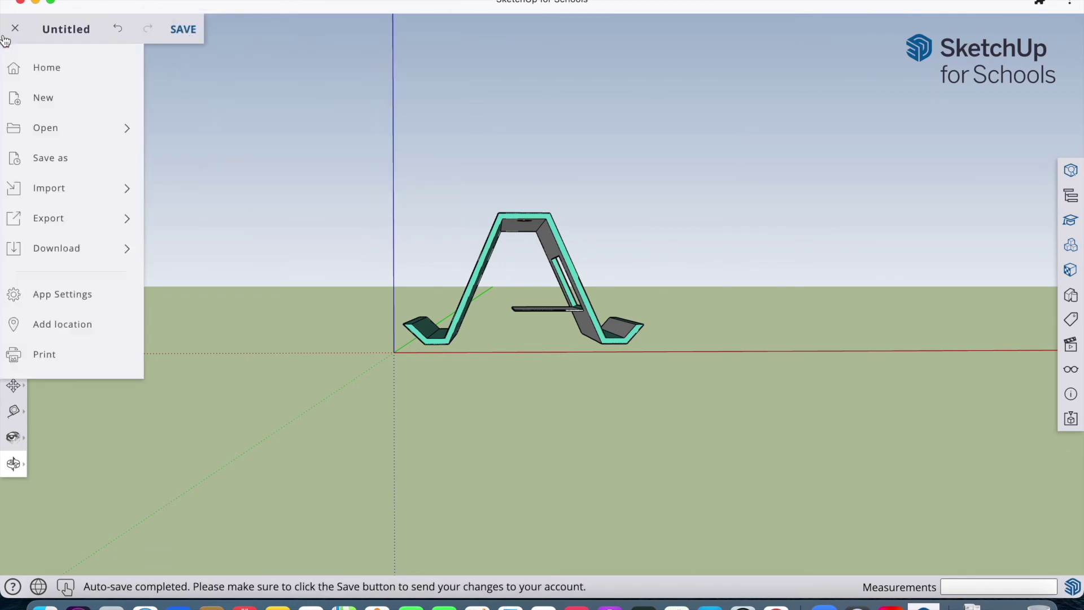
pyautogui.click(60, 33)
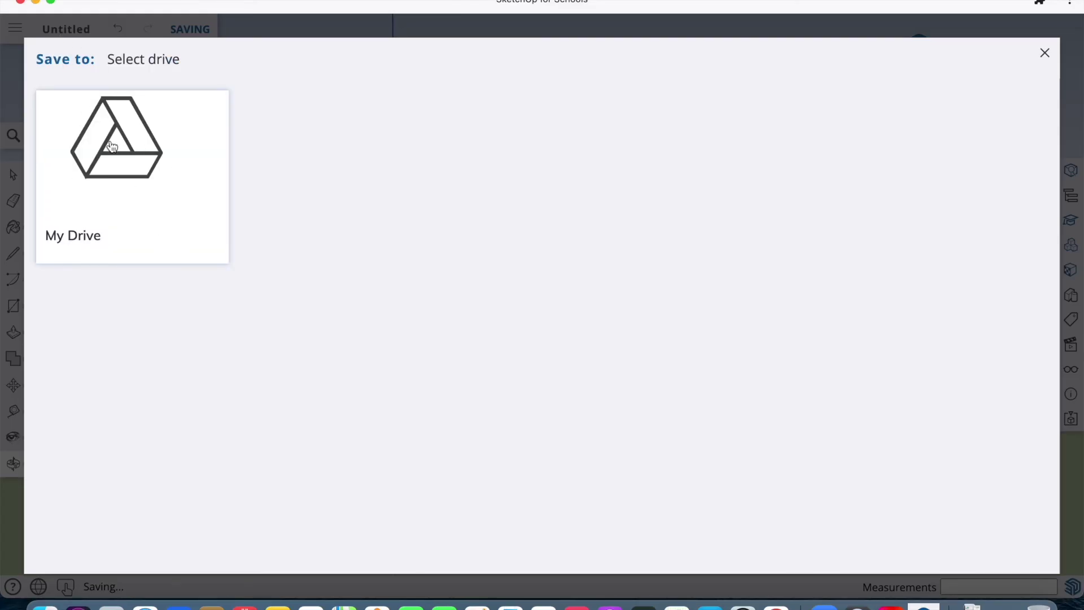
pyautogui.click(1045, 53)
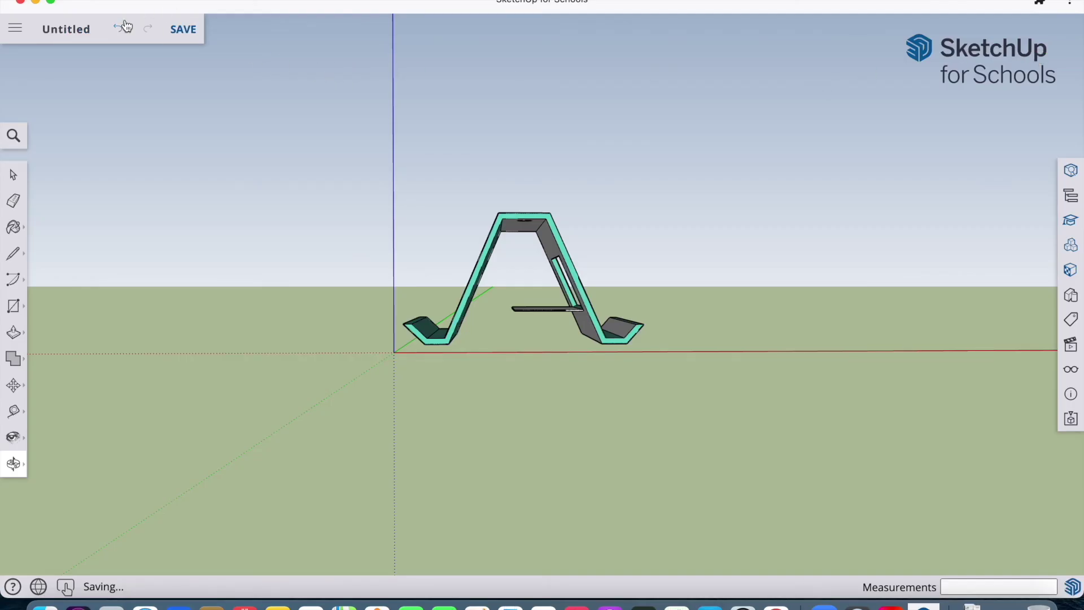
# Step: Examine the export and download formats offered for the model, and view the stand from slightly above
pyautogui.click(17, 31)
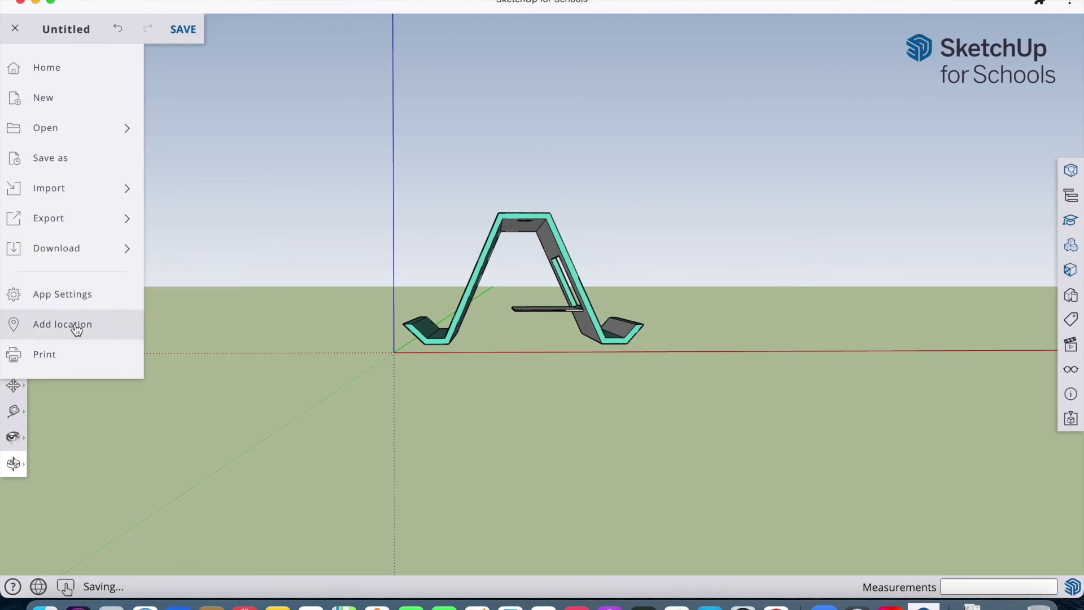
pyautogui.moveTo(83, 227)
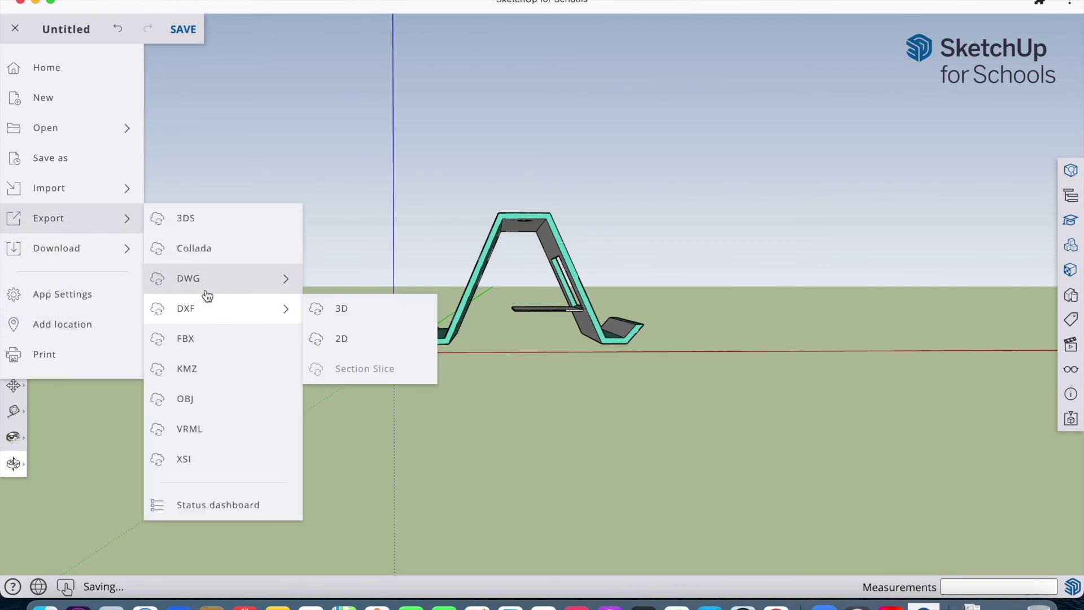
pyautogui.moveTo(112, 189)
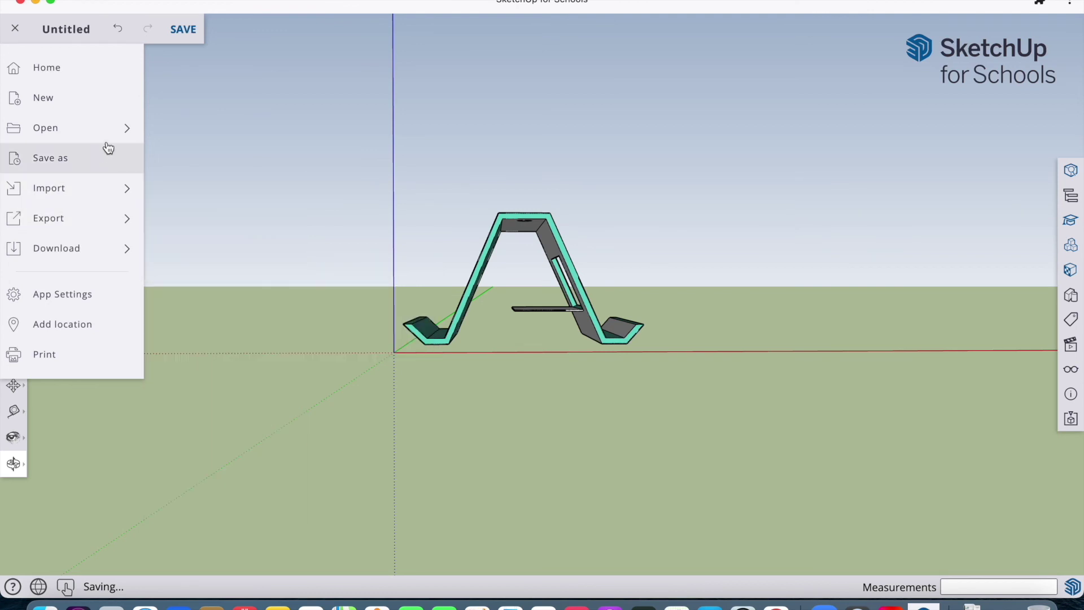
pyautogui.moveTo(102, 221)
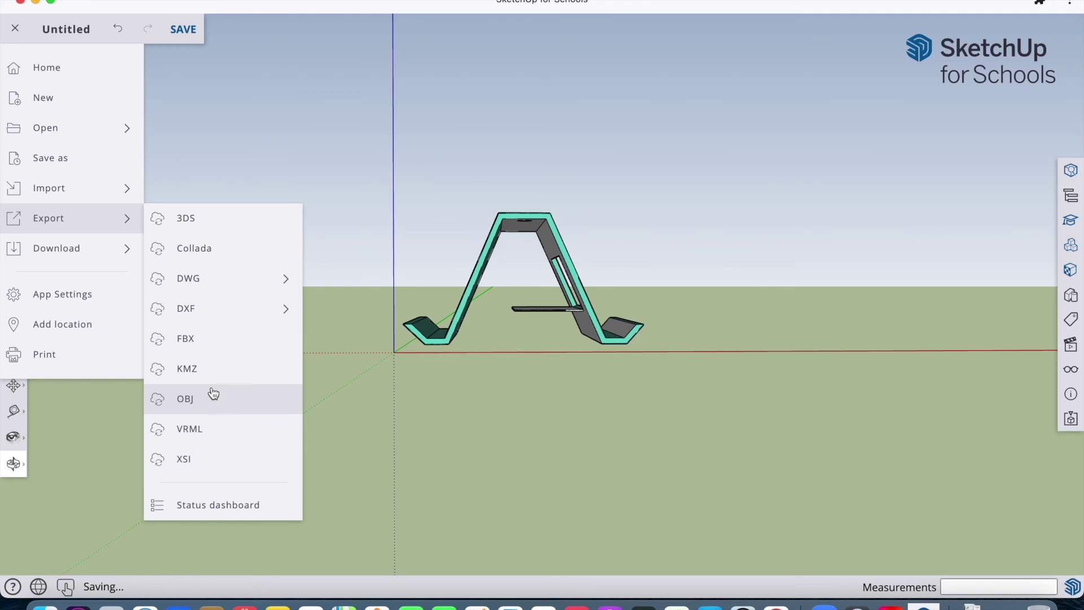
pyautogui.moveTo(121, 246)
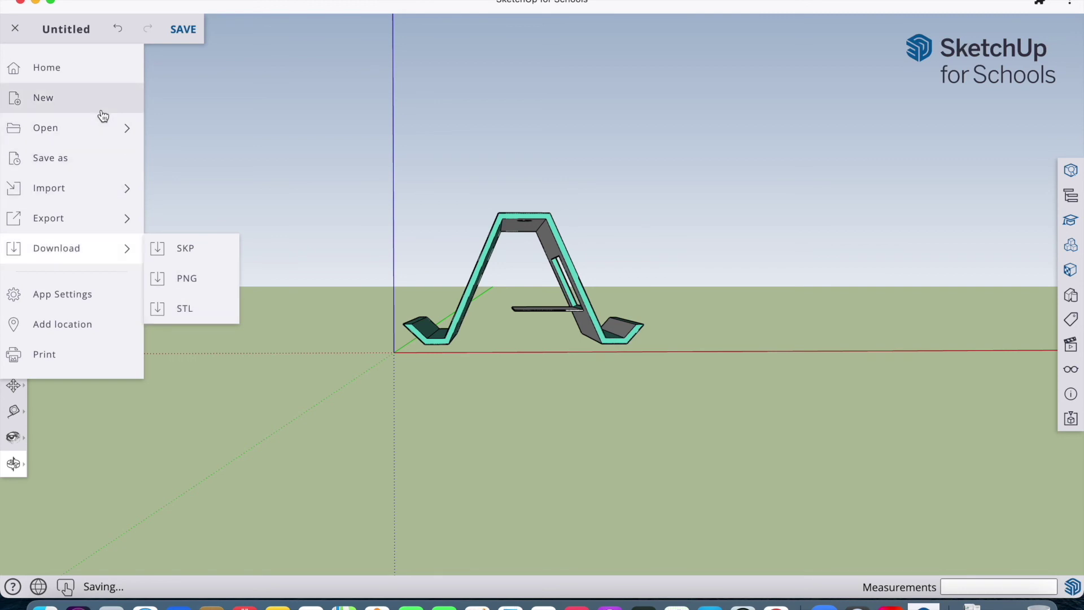
pyautogui.moveTo(103, 139)
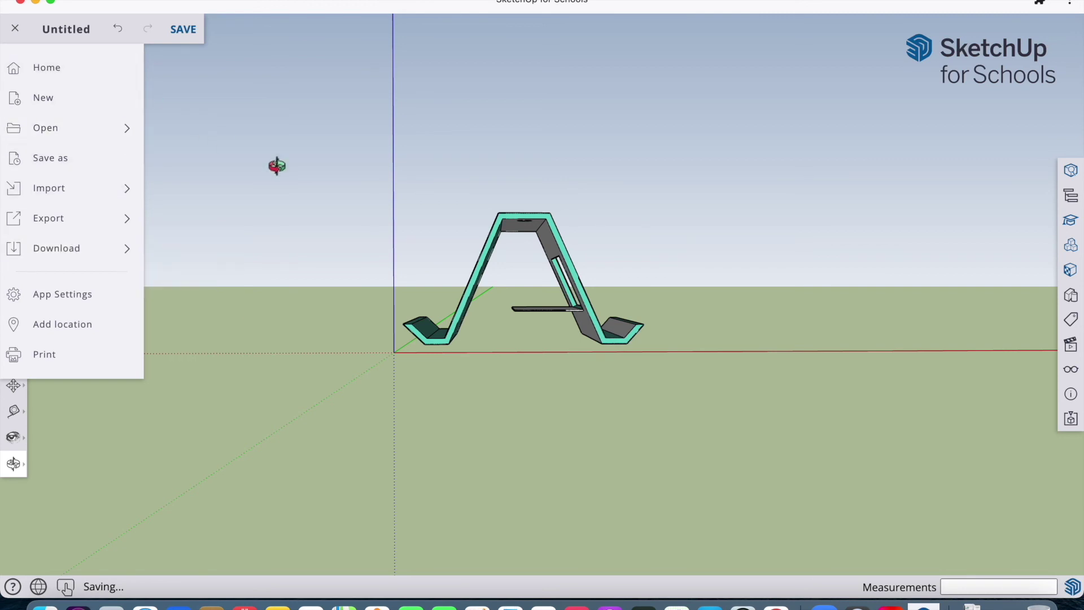
pyautogui.click(348, 150)
pyautogui.moveTo(378, 341); pyautogui.dragTo(542, 271)
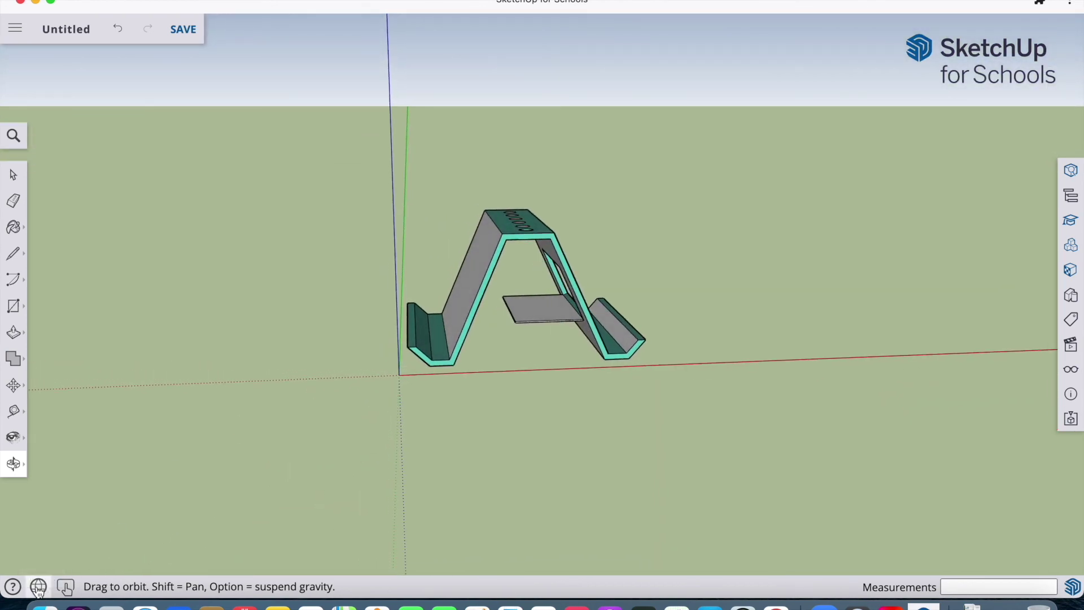